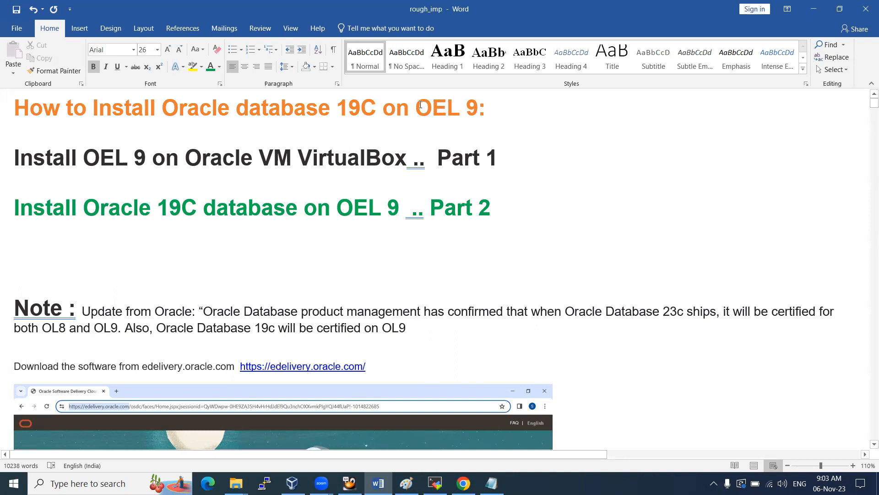
# Highlight parts of the orange title and the Part 1 and Part 2 headings while reviewing them
pyautogui.click(456, 114)
pyautogui.moveTo(337, 108); pyautogui.dragTo(478, 109)
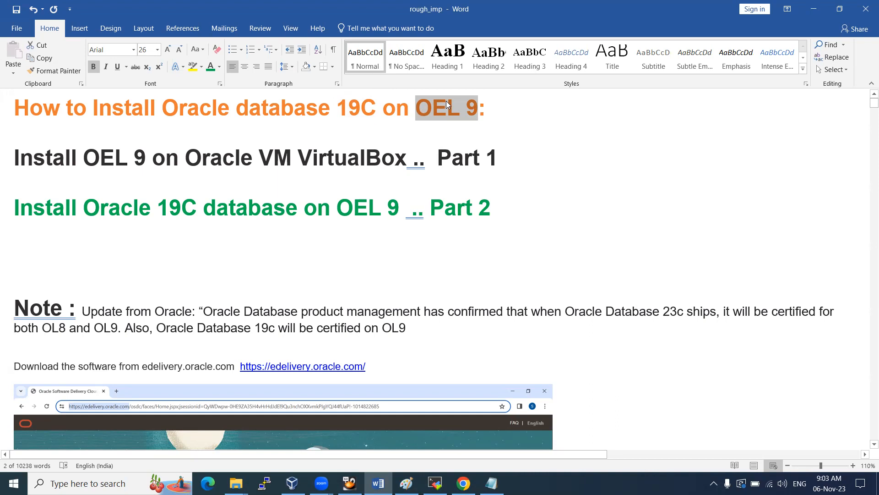
pyautogui.click(459, 114)
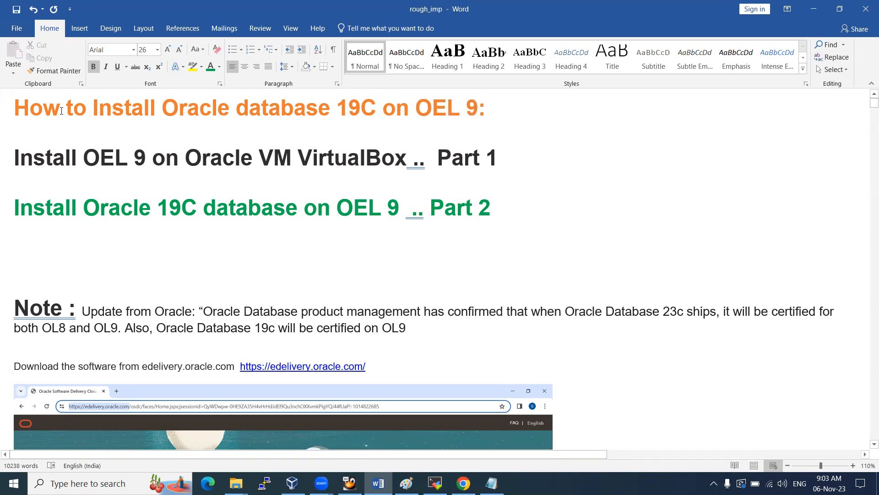
pyautogui.click(13, 159)
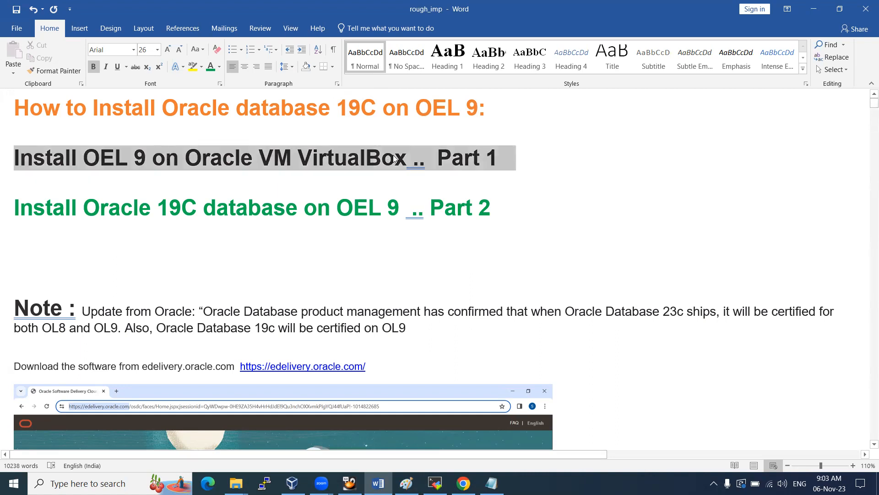
pyautogui.click(134, 160)
pyautogui.moveTo(188, 159); pyautogui.dragTo(382, 154)
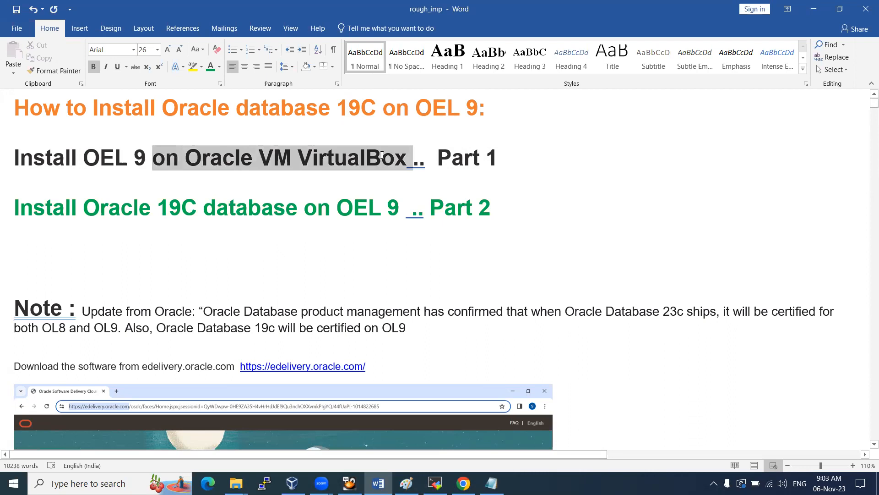
pyautogui.click(462, 161)
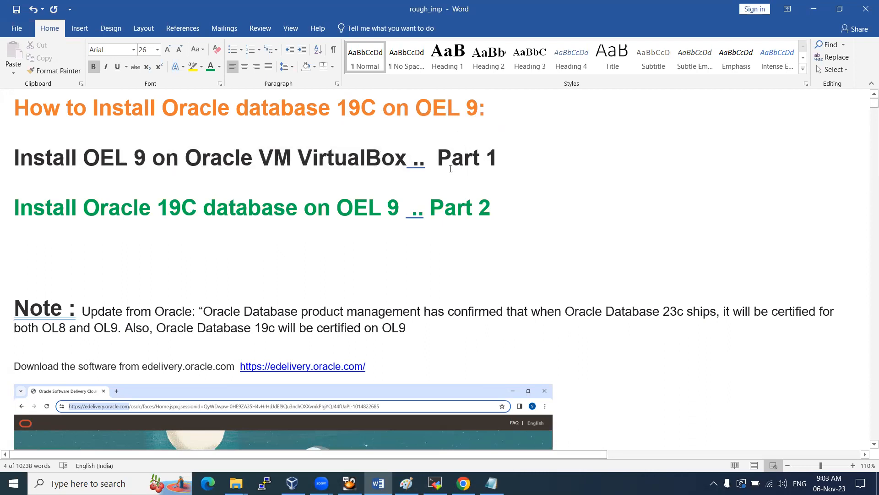
pyautogui.moveTo(22, 207); pyautogui.dragTo(477, 211)
pyautogui.click(164, 124)
pyautogui.moveTo(17, 108); pyautogui.dragTo(506, 95)
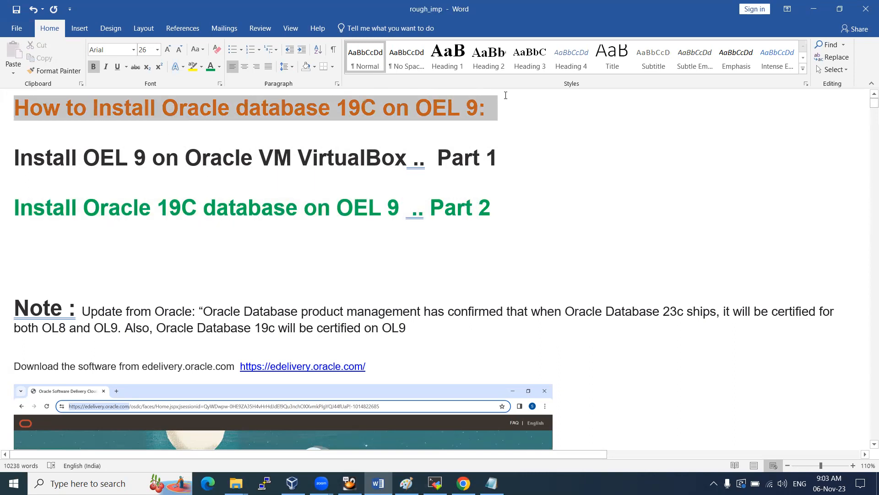
pyautogui.click(346, 115)
# Delete the empty line below the Part 2 heading so the Note moves up
pyautogui.moveTo(16, 156); pyautogui.dragTo(452, 231)
pyautogui.click(290, 242)
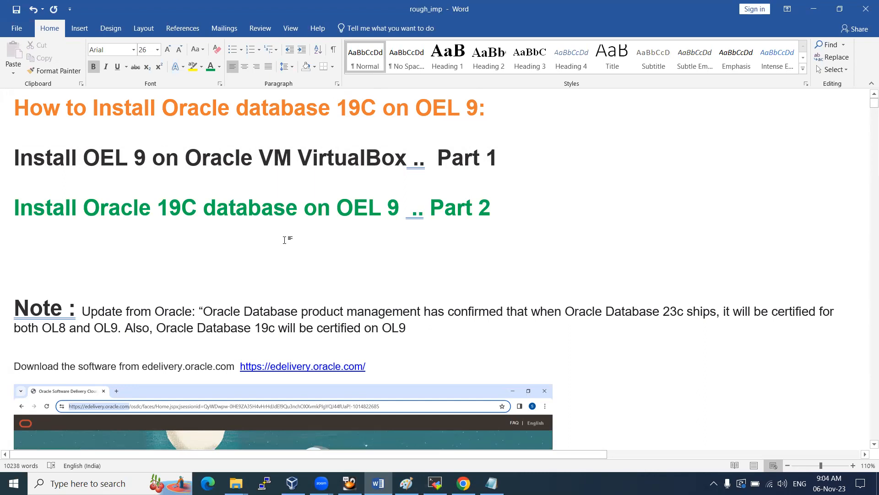
pyautogui.press('Delete')
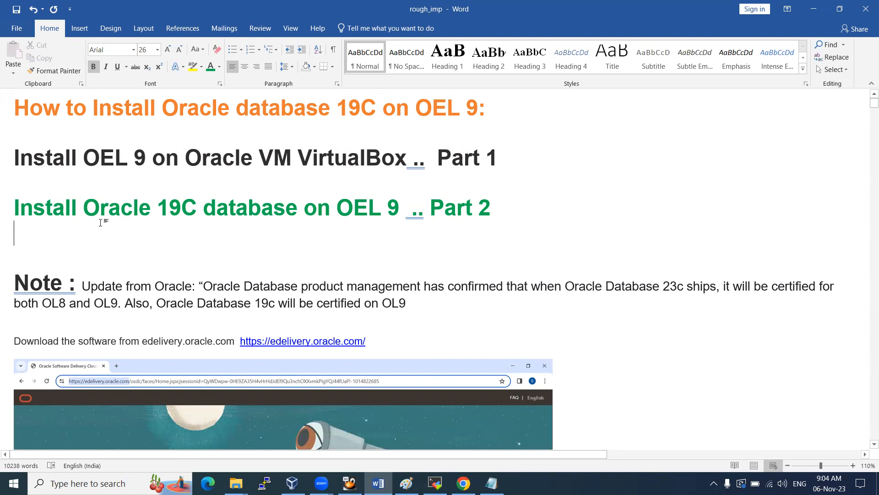
# Highlight the Part 1 and Part 2 headings, then clear the selection
pyautogui.moveTo(79, 152); pyautogui.dragTo(568, 215)
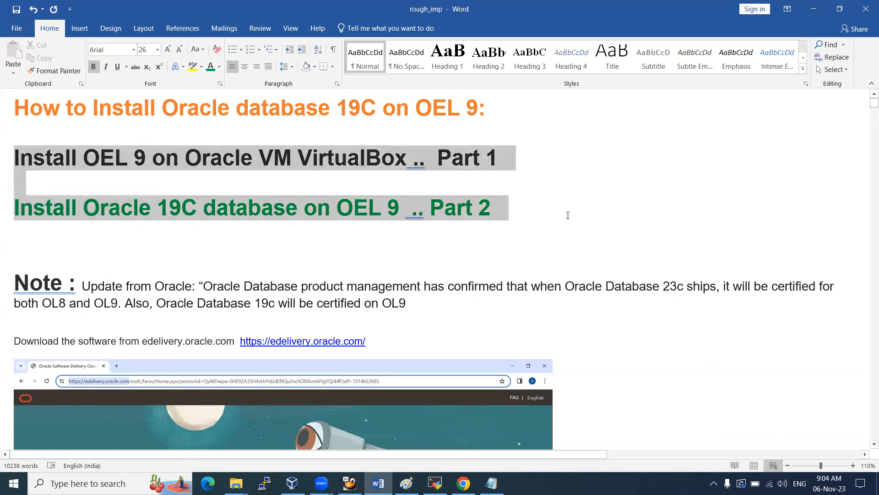
pyautogui.moveTo(569, 218); pyautogui.dragTo(569, 219)
pyautogui.click(267, 249)
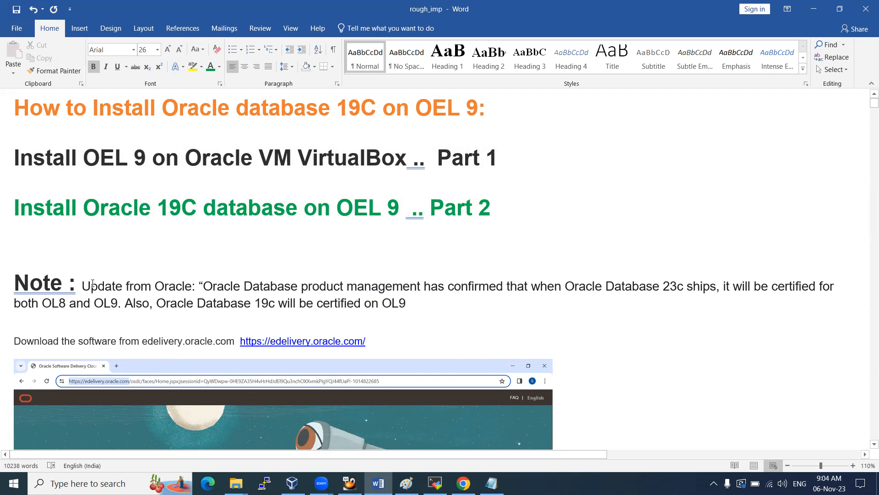
# Highlight the quoted Oracle update and the 'Oracle Database 23c' phrase in the Note
pyautogui.moveTo(220, 288); pyautogui.dragTo(430, 300)
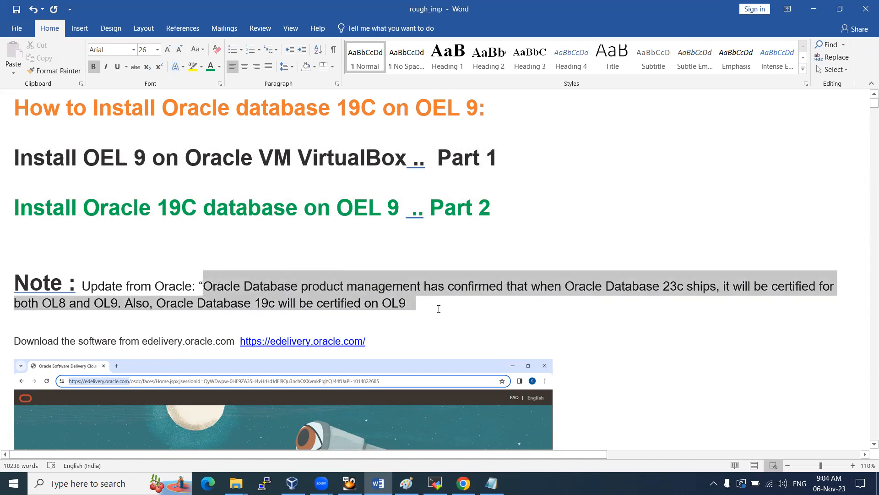
pyautogui.moveTo(568, 285); pyautogui.dragTo(696, 285)
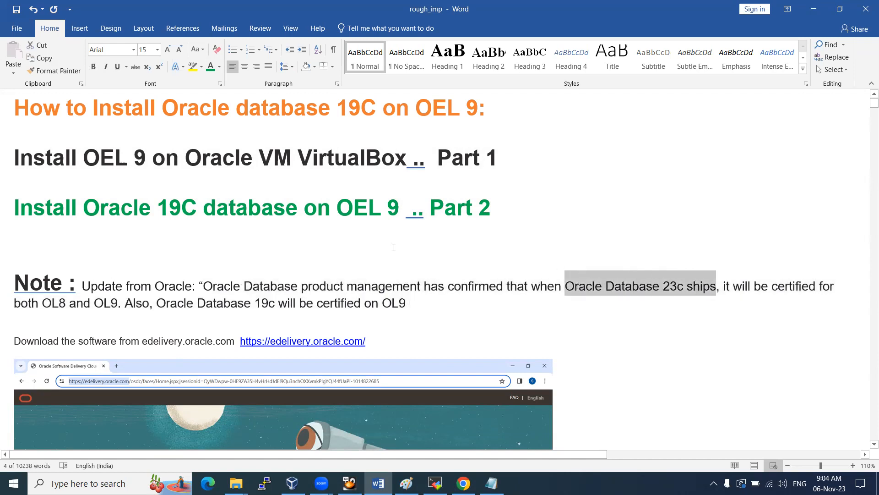
pyautogui.click(648, 262)
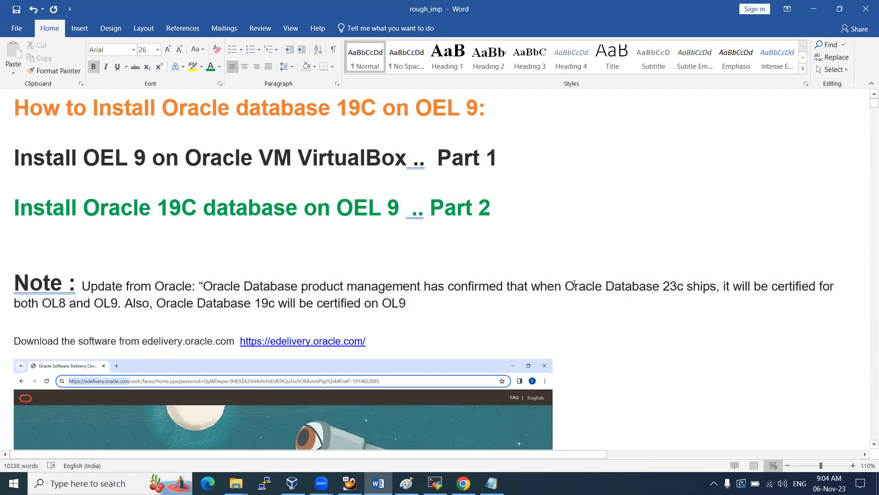
pyautogui.moveTo(567, 286); pyautogui.dragTo(672, 289)
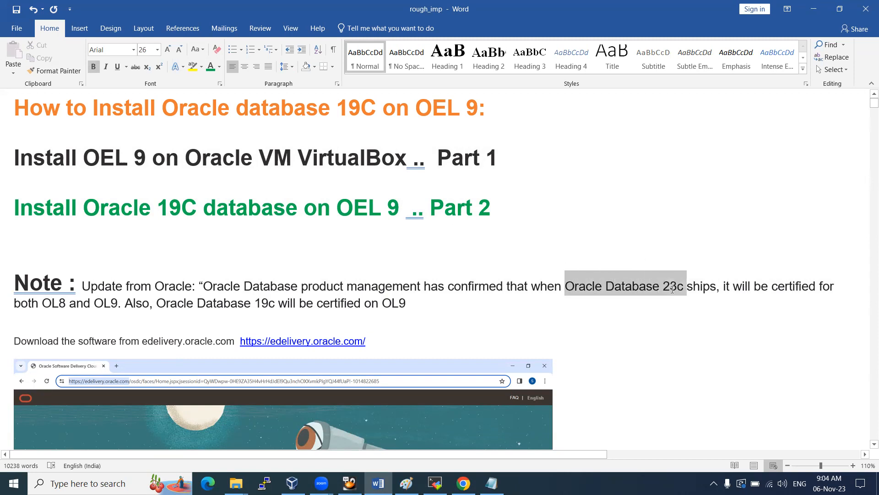
pyautogui.moveTo(673, 289); pyautogui.dragTo(670, 289)
pyautogui.click(653, 287)
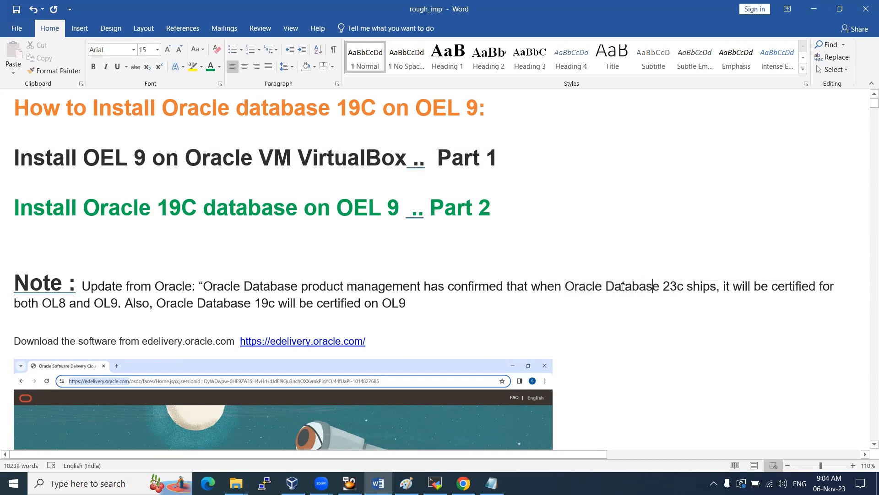
pyautogui.moveTo(567, 287); pyautogui.dragTo(682, 287)
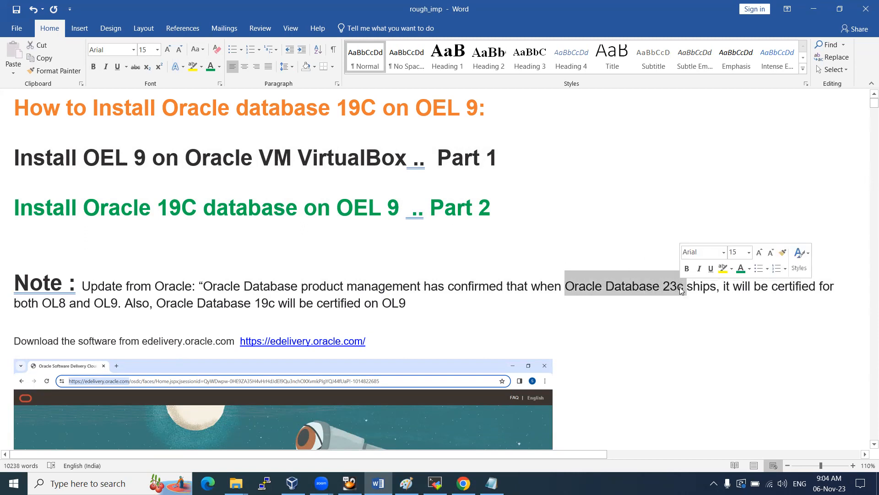
pyautogui.click(664, 288)
pyautogui.moveTo(617, 287); pyautogui.dragTo(676, 287)
pyautogui.click(640, 287)
pyautogui.moveTo(571, 286); pyautogui.dragTo(672, 285)
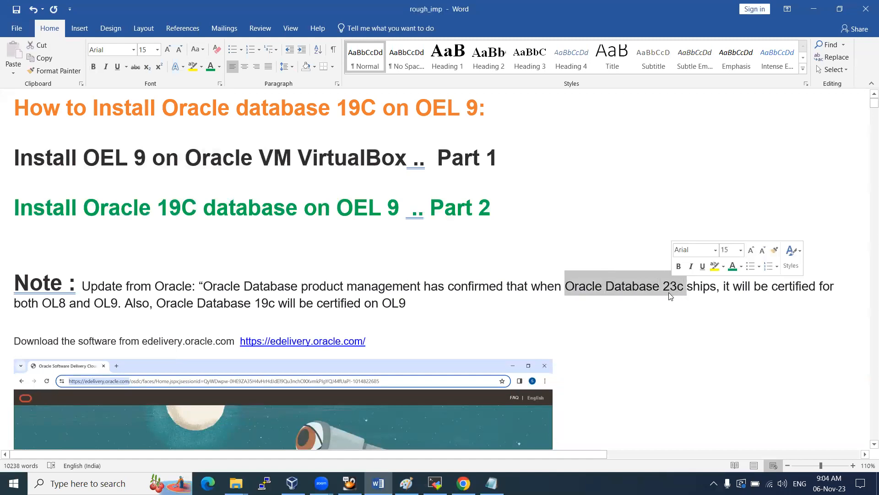
pyautogui.click(577, 293)
pyautogui.moveTo(576, 292); pyautogui.dragTo(679, 283)
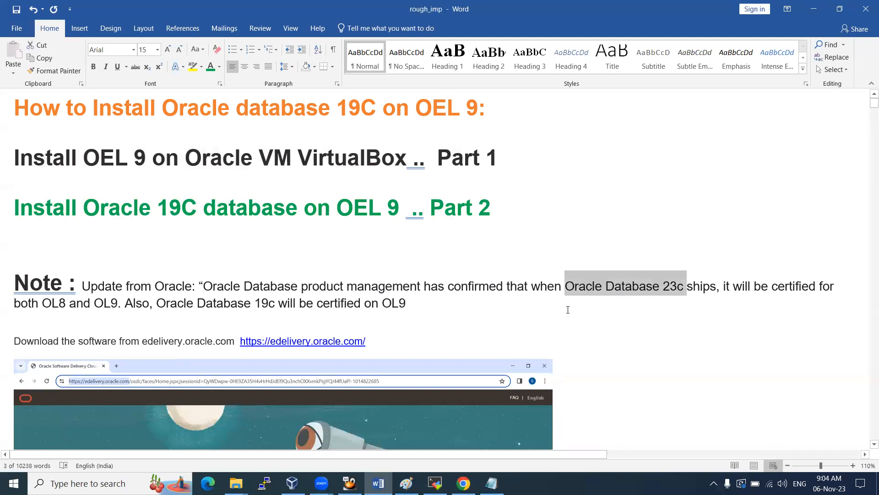
# Delete 'll be' from 'will be' in the sentence about 19c being certified on OL9
pyautogui.moveTo(190, 306); pyautogui.dragTo(415, 299)
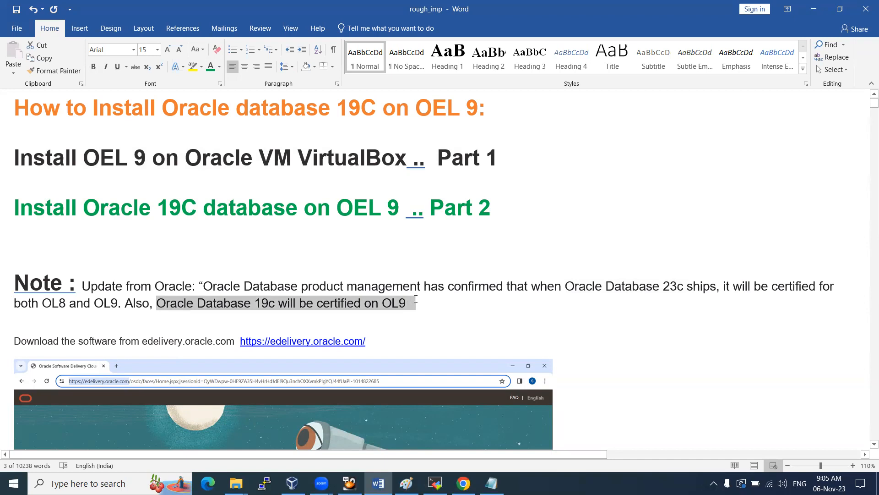
pyautogui.moveTo(416, 299); pyautogui.dragTo(416, 299)
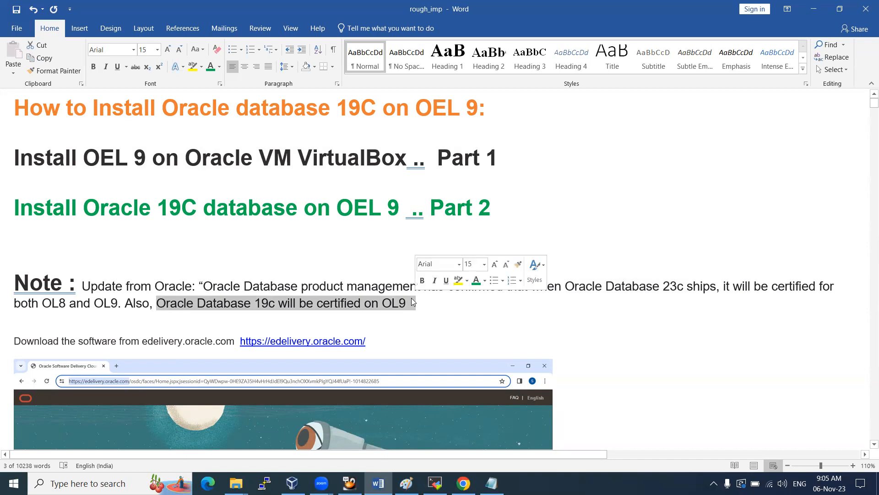
pyautogui.click(362, 304)
pyautogui.moveTo(302, 304)
pyautogui.mouseDown()
pyautogui.moveTo(278, 304)
pyautogui.moveTo(289, 304)
pyautogui.mouseUp()
pyautogui.press('BackSpace')
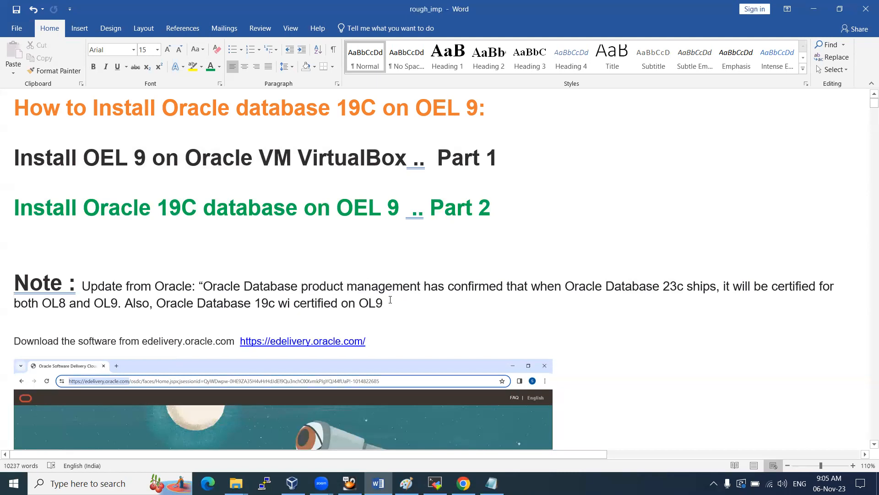
# Highlight 'certified on OL9' and the edelivery web address in the Note
pyautogui.moveTo(391, 300); pyautogui.dragTo(293, 303)
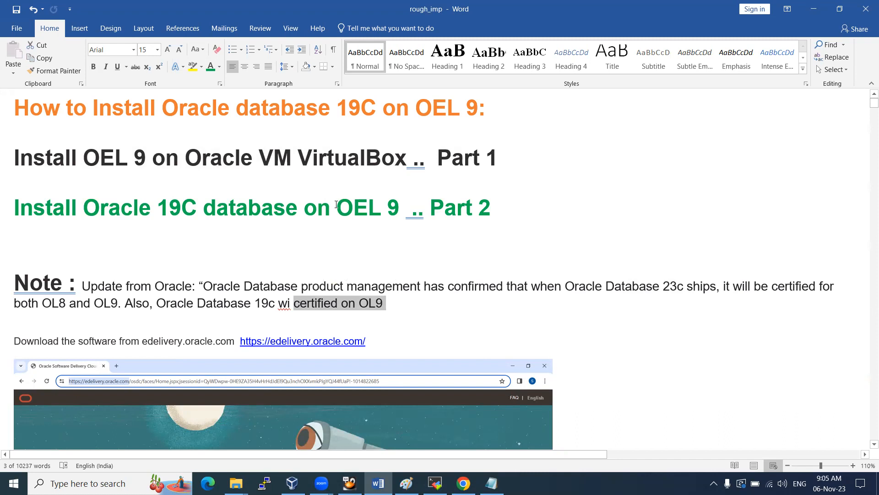
pyautogui.click(378, 344)
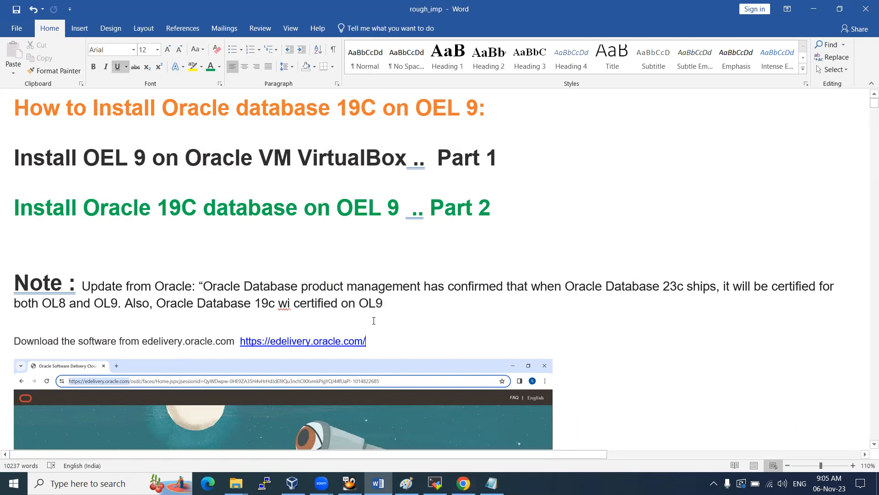
pyautogui.moveTo(388, 342); pyautogui.dragTo(207, 341)
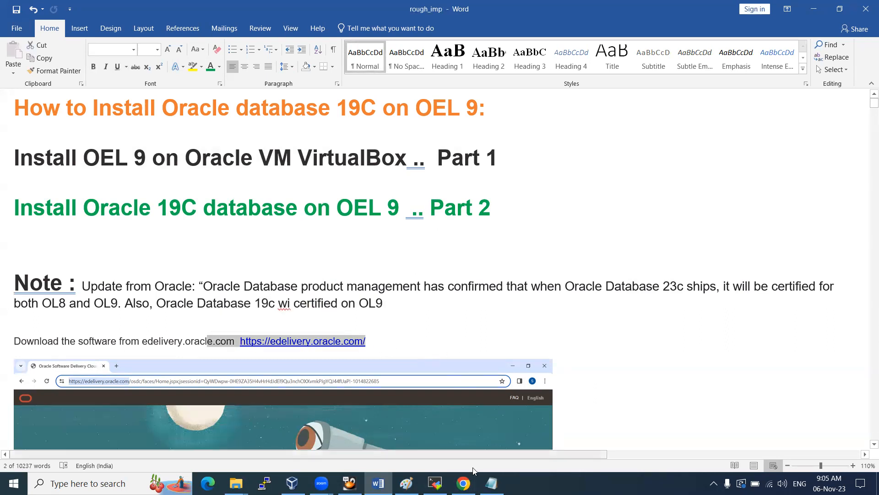
# Go to support.oracle.com in a new Chrome tab and sign in to My Oracle Support with the saved account
pyautogui.click(464, 484)
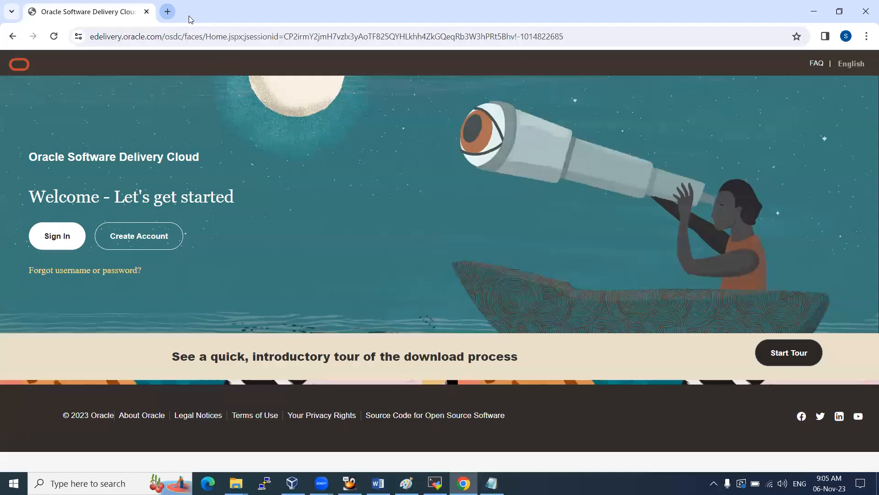
pyautogui.hotkey('ctrl', 't')
pyautogui.write('si')
pyautogui.press('BackSpace')
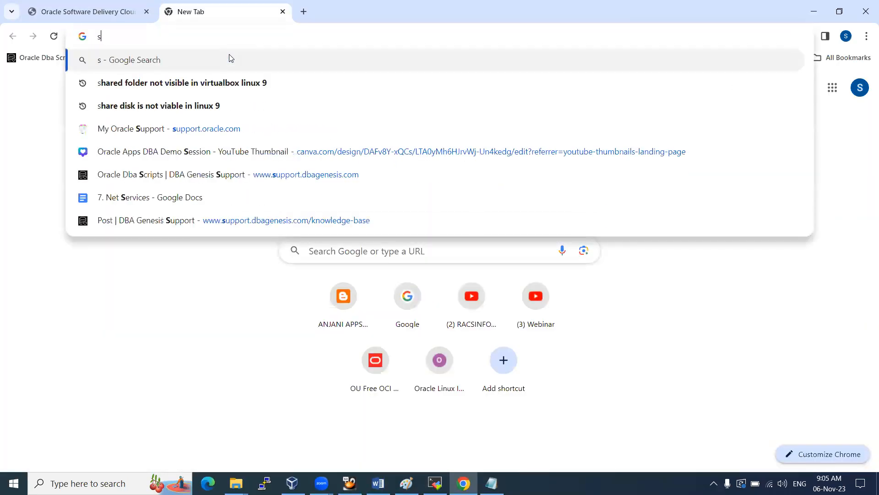
pyautogui.write('u')
pyautogui.press('Return')
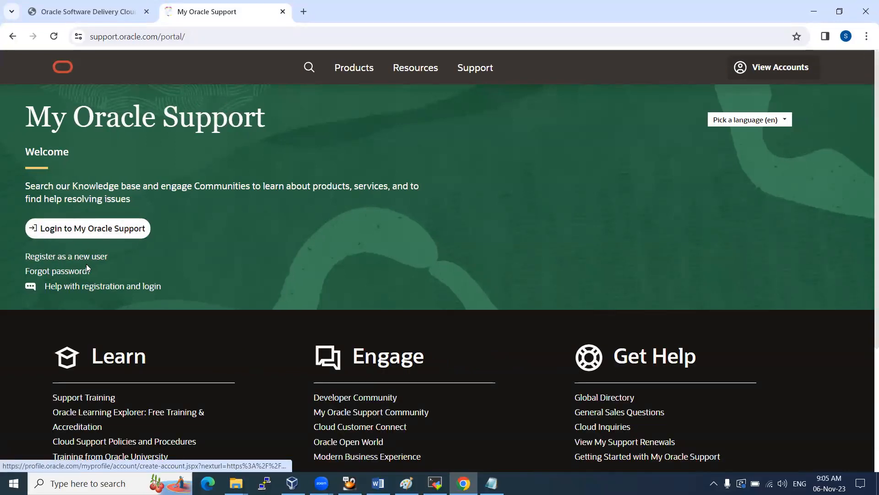
pyautogui.click(96, 228)
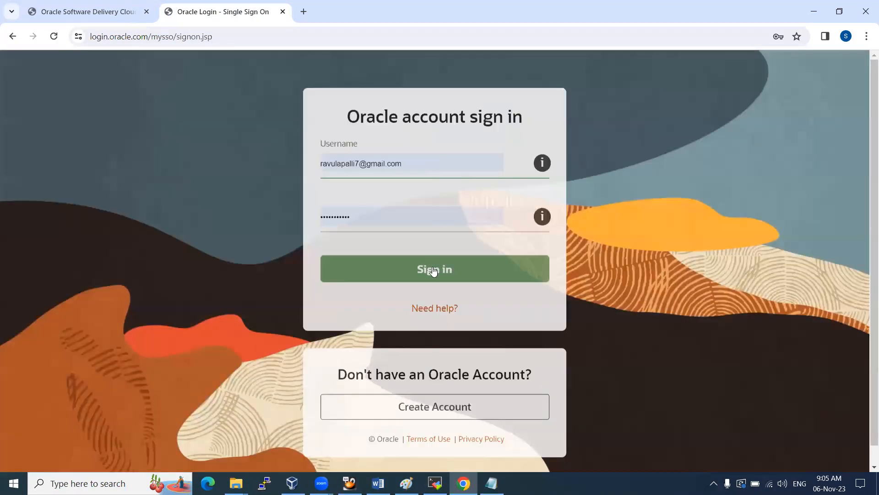
pyautogui.click(430, 268)
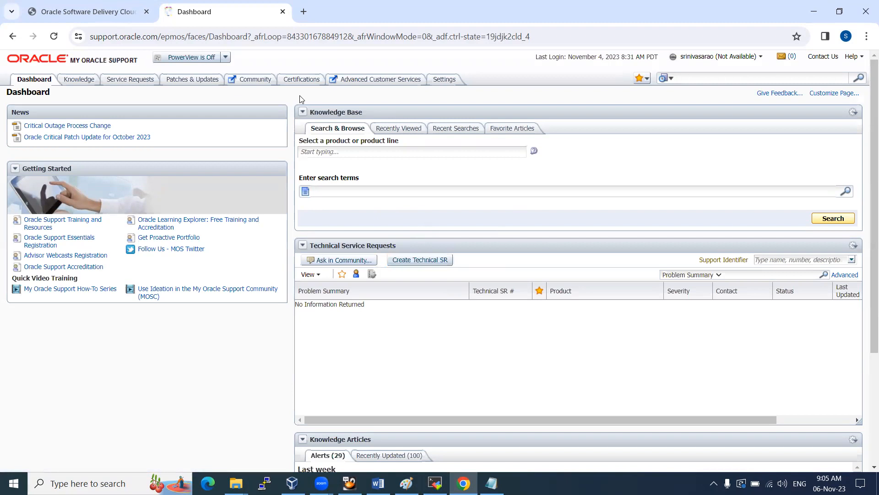
# Run a certification search for Oracle Database 19.0.0.0.0 on Linux x86-64 Oracle Linux 9
pyautogui.click(304, 82)
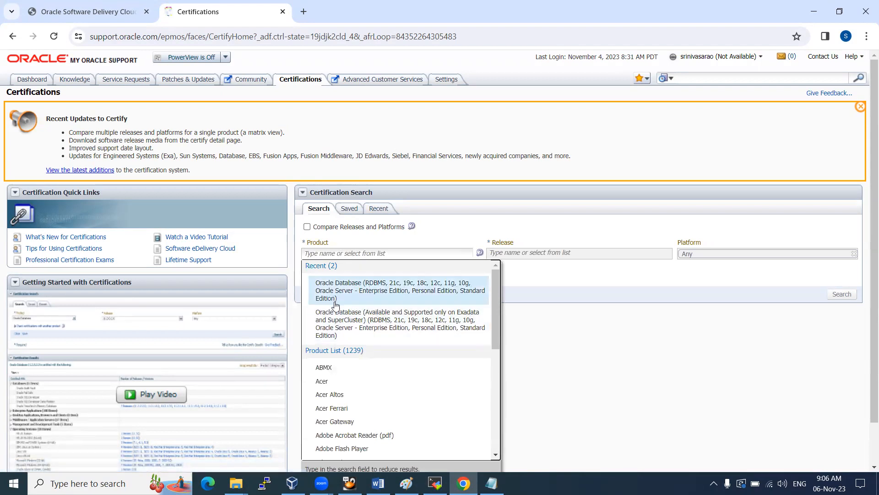
pyautogui.click(361, 287)
pyautogui.click(534, 254)
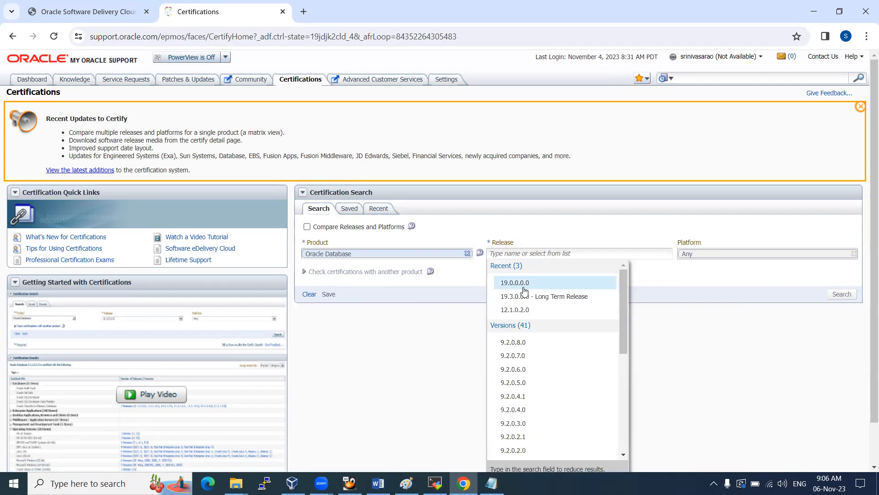
pyautogui.click(523, 287)
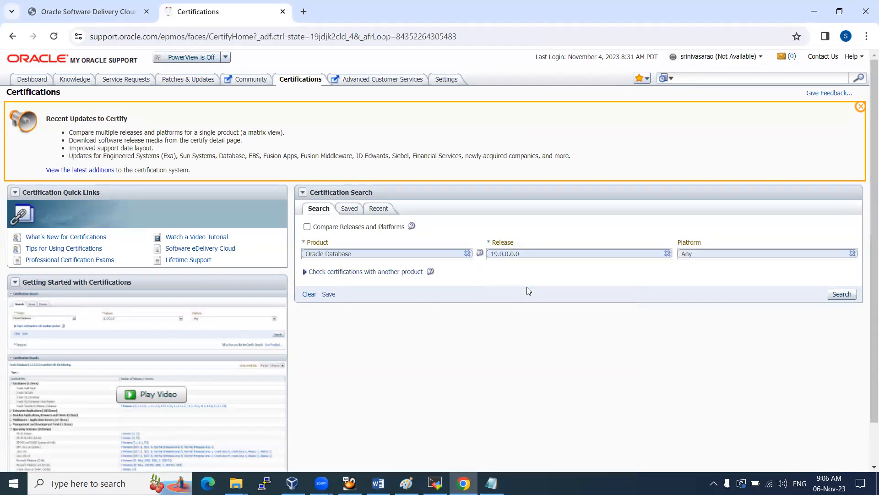
pyautogui.click(736, 253)
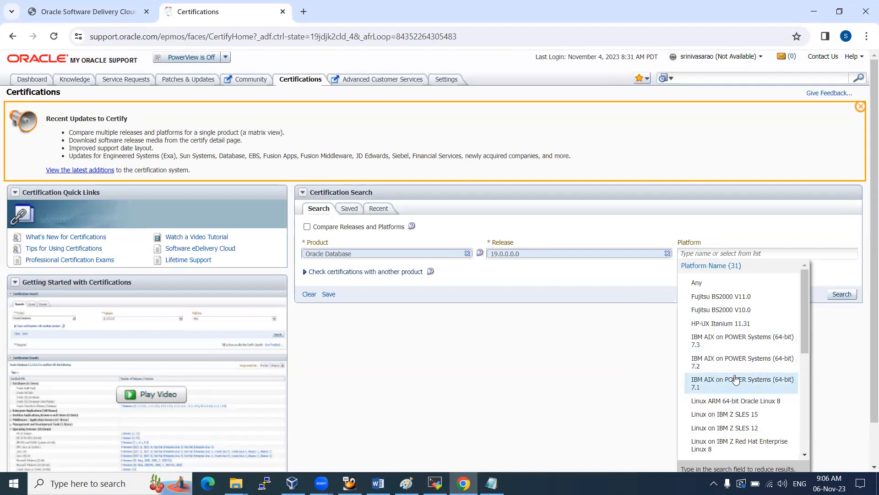
pyautogui.scroll(-3, 732, 382)
pyautogui.scroll(-3, 729, 375)
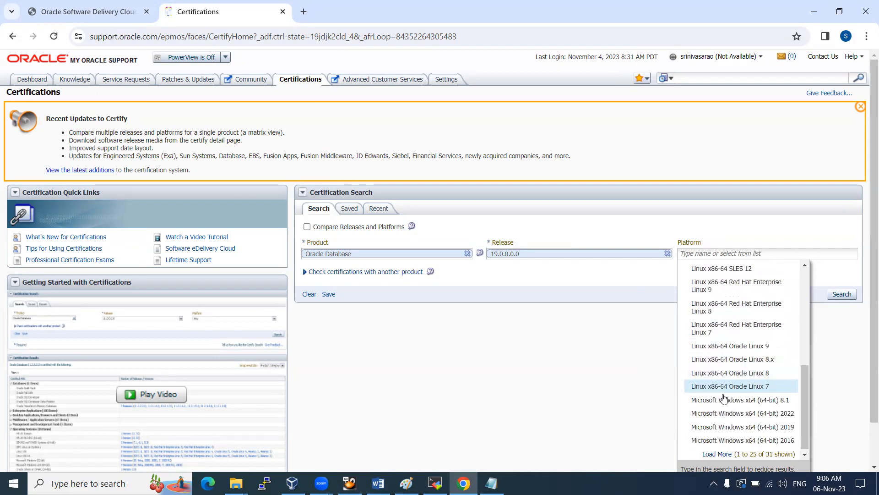
pyautogui.click(754, 352)
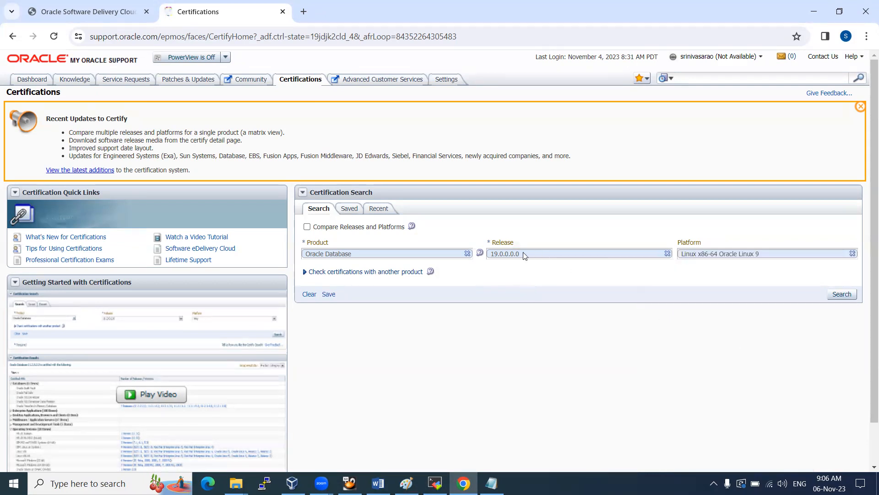
pyautogui.click(846, 297)
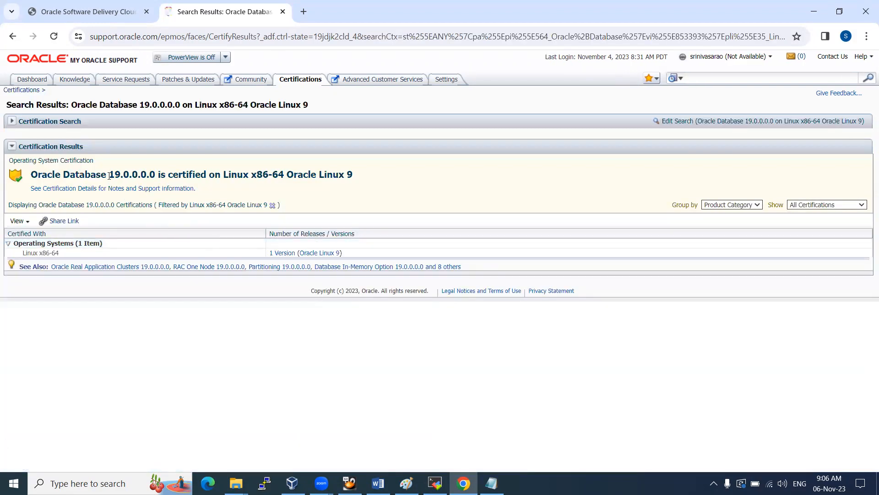
# Select the 'is certified on' statement, then place the Word cursor on the line below Part 2
pyautogui.moveTo(50, 171); pyautogui.dragTo(364, 175)
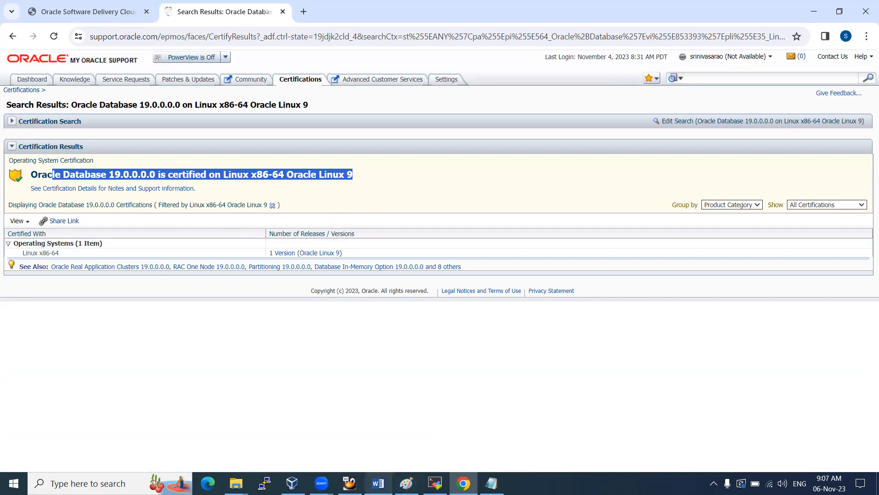
pyautogui.click(378, 483)
pyautogui.click(133, 239)
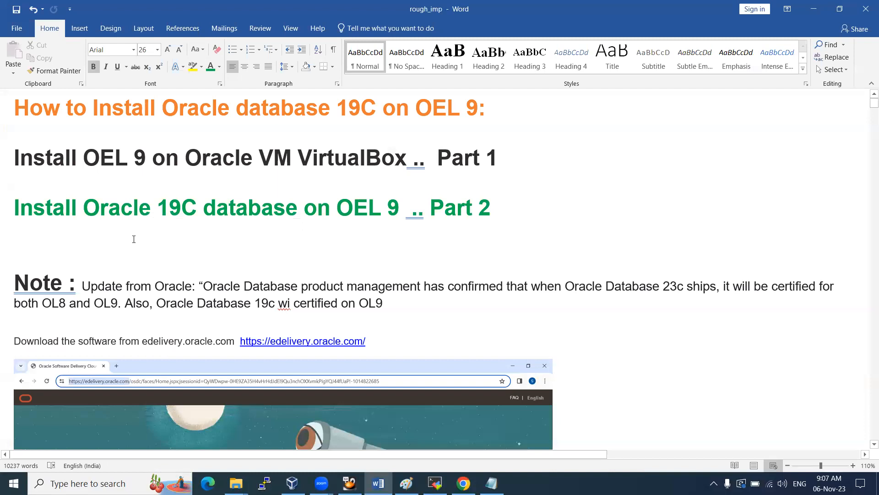
# Type 'Certificated metrics' below Part 2, fixing the misspelling with Word's spelling suggestion
pyautogui.write('certifica')
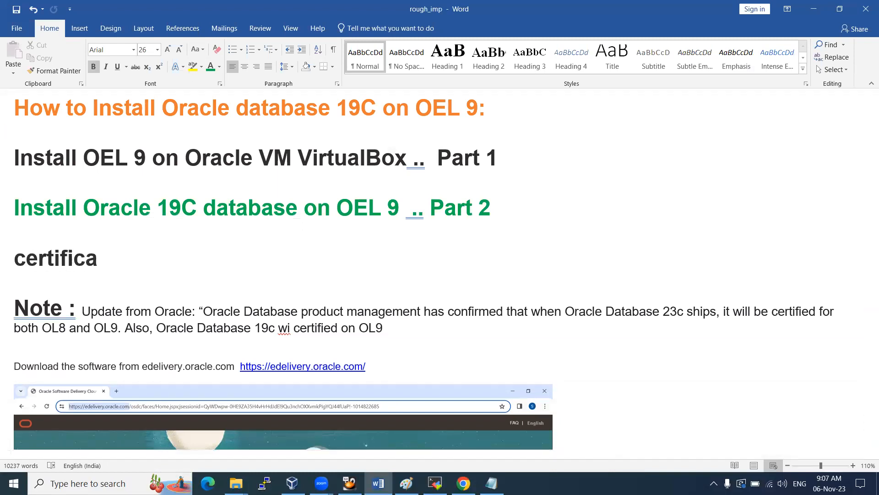
pyautogui.press('BackSpace')
pyautogui.write('ied metric')
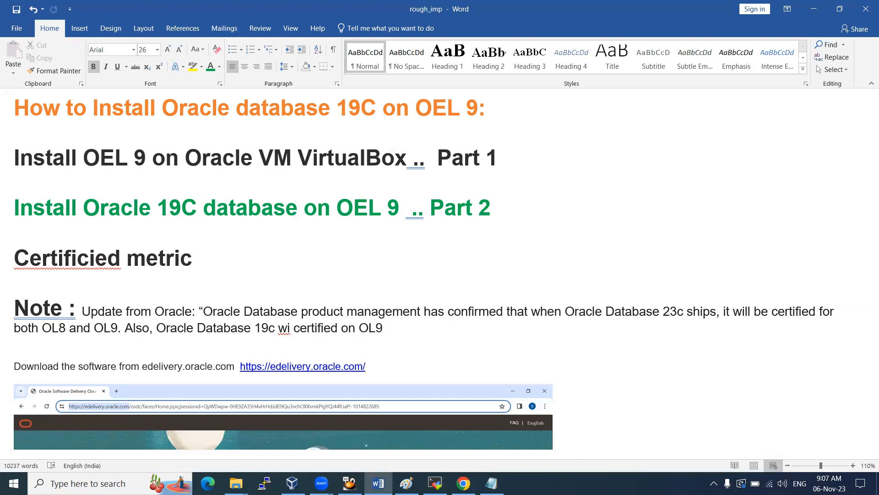
pyautogui.write('s')
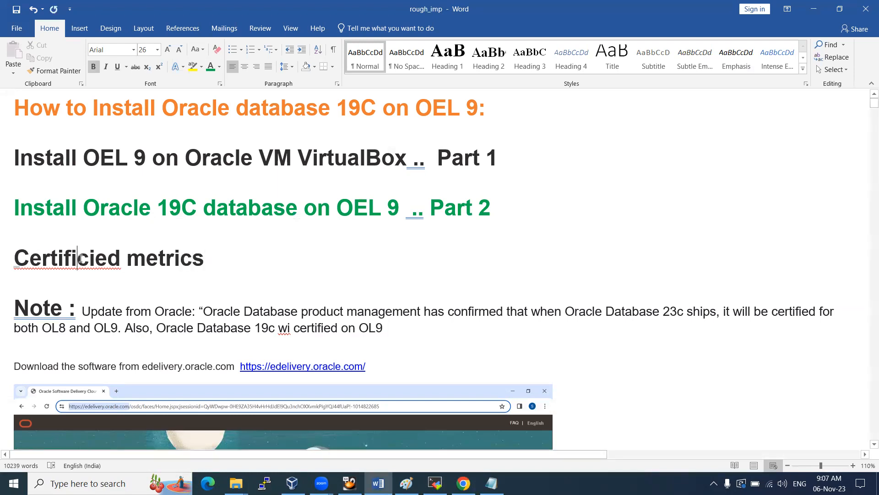
pyautogui.rightClick(80, 259)
pyautogui.click(69, 277)
# Complete the heading with 'with OEL 9 and Oracle 19C db ..' and go back to Chrome
pyautogui.write('fr')
pyautogui.press('BackSpace')
pyautogui.press('BackSpace')
pyautogui.write('o')
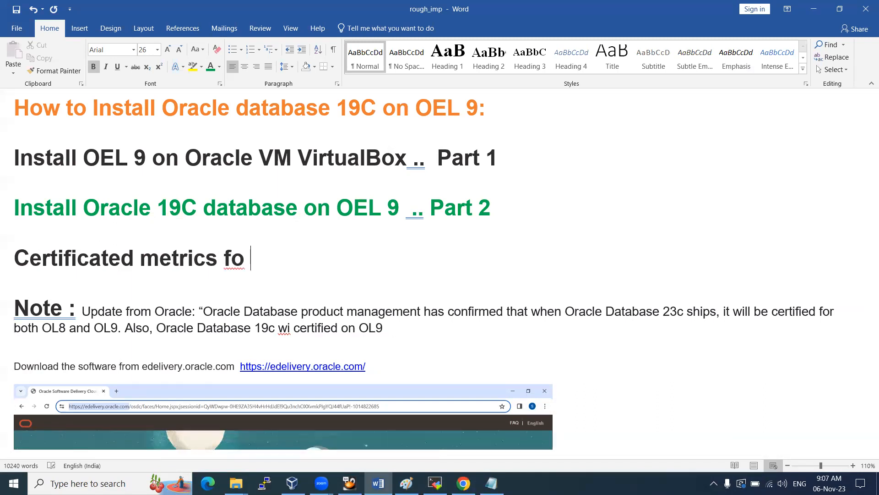
pyautogui.press('BackSpace')
pyautogui.press('BackSpace')
pyautogui.press('BackSpace')
pyautogui.write('with OE')
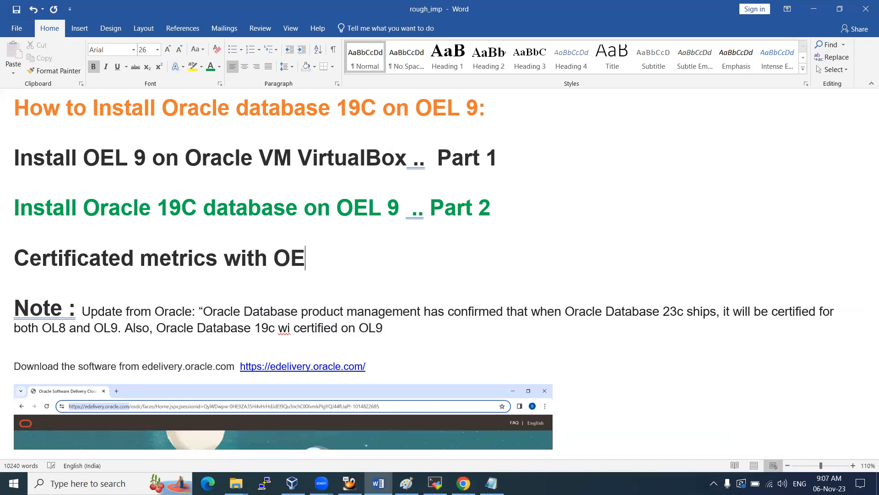
pyautogui.write('L 9 and Oreacl')
pyautogui.press('BackSpace')
pyautogui.press('BackSpace')
pyautogui.press('BackSpace')
pyautogui.press('BackSpace')
pyautogui.press('BackSpace')
pyautogui.write('acle ')
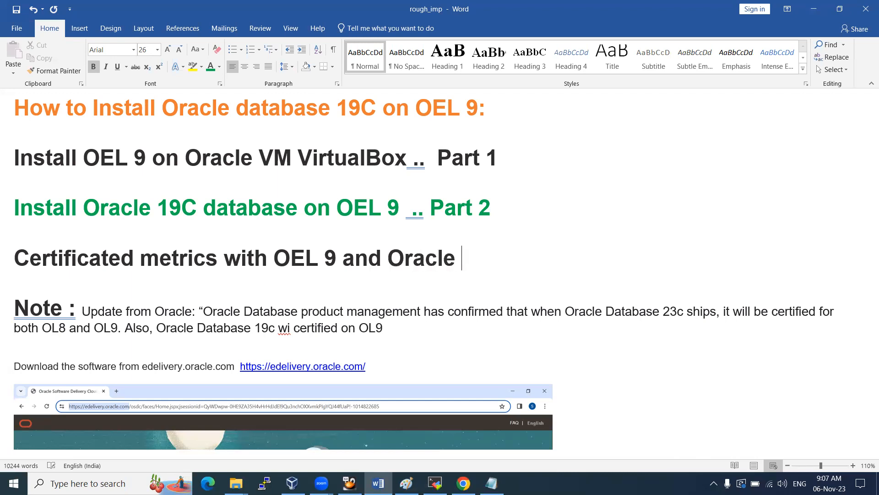
pyautogui.write('19C db ..')
pyautogui.scroll(-5, 169, 210)
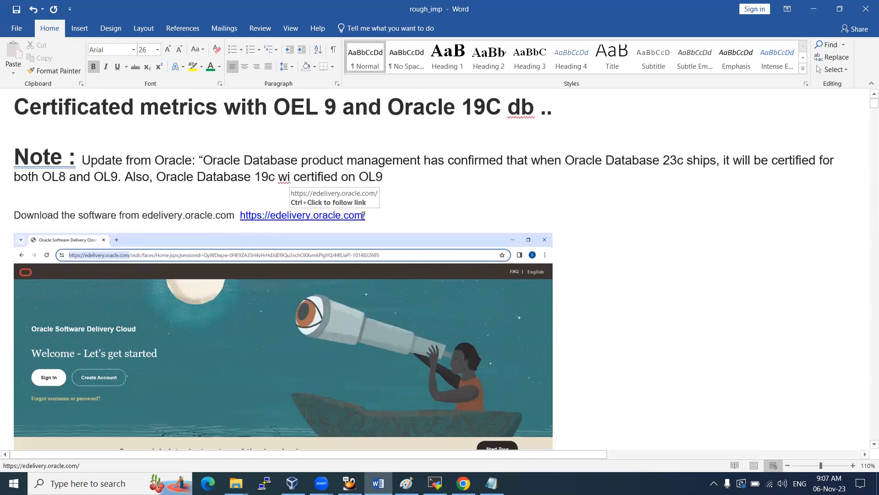
pyautogui.click(464, 483)
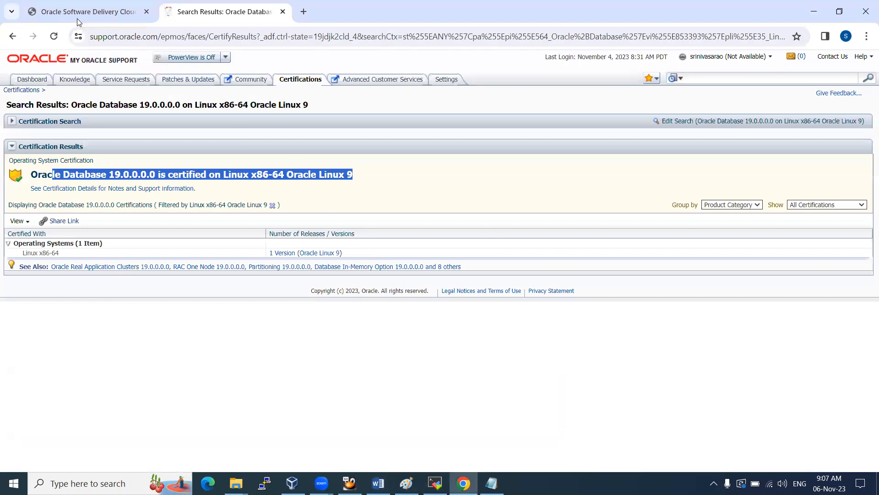
# Sign in to Oracle Software Delivery Cloud and queue Oracle Linux 9.2.0.0.0
pyautogui.click(79, 14)
pyautogui.moveTo(93, 36); pyautogui.dragTo(177, 37)
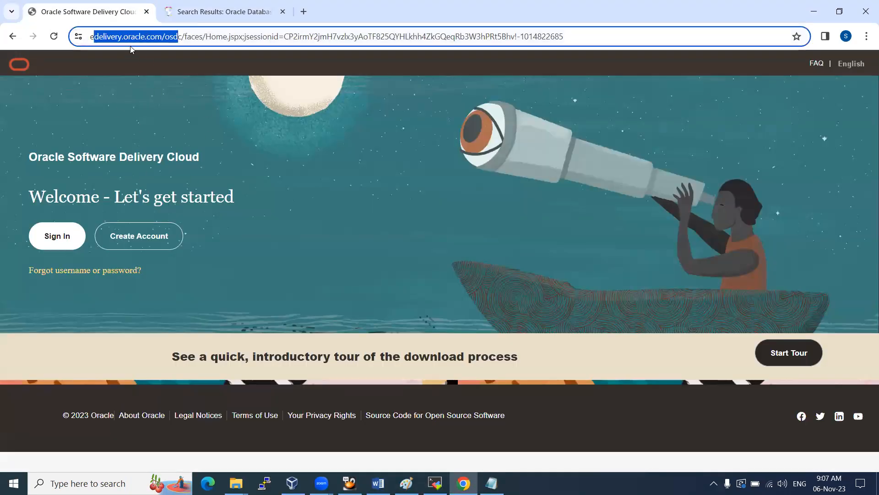
pyautogui.click(77, 226)
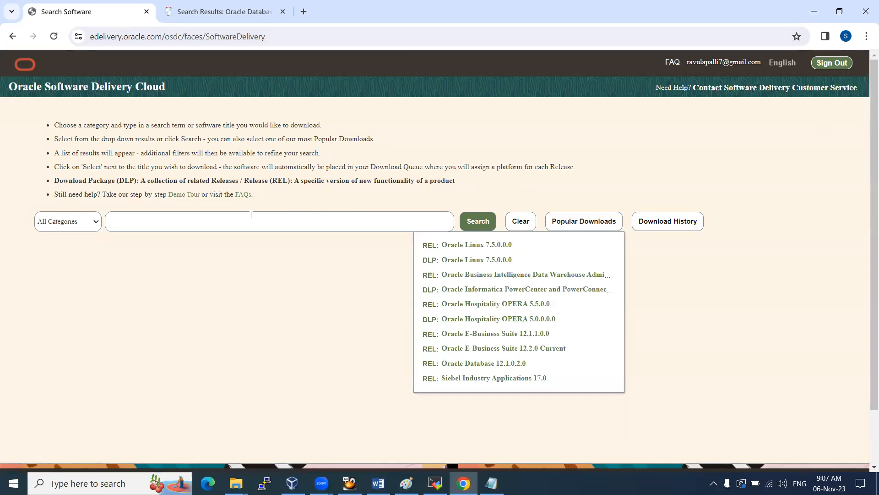
pyautogui.write('Oralce ')
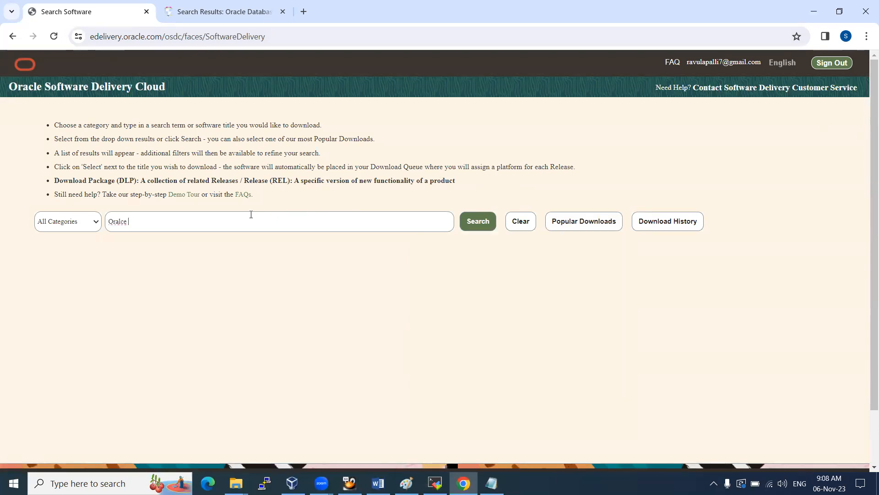
pyautogui.write('Linu')
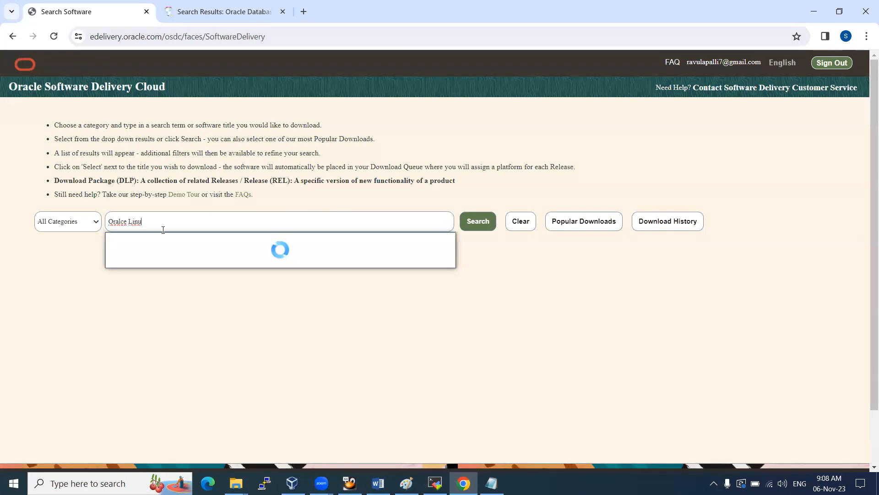
pyautogui.click(158, 238)
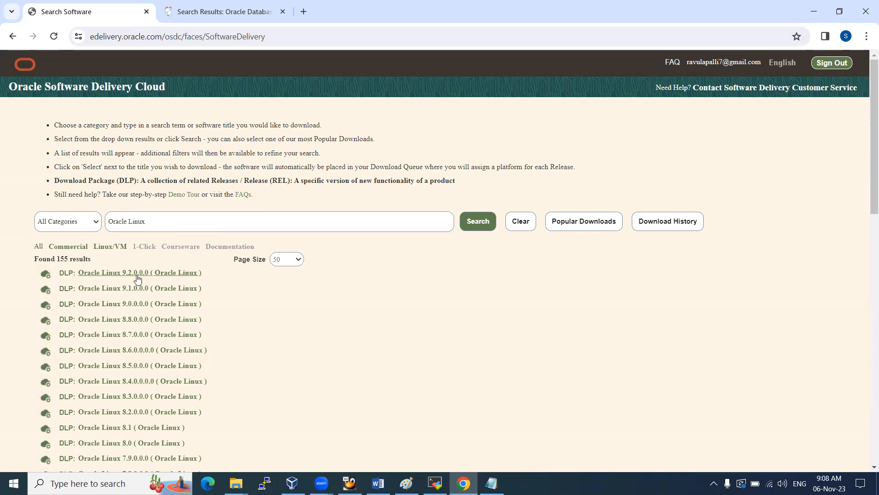
pyautogui.click(132, 275)
pyautogui.scroll(5, 620, 197)
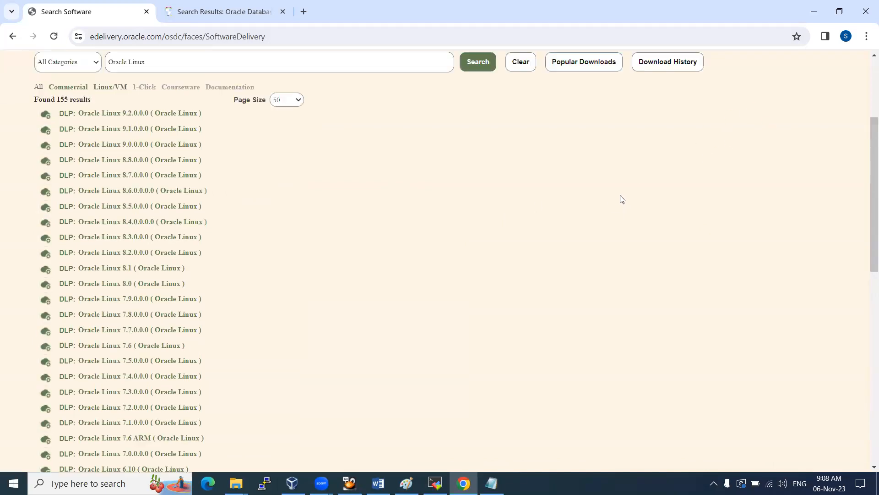
pyautogui.click(741, 126)
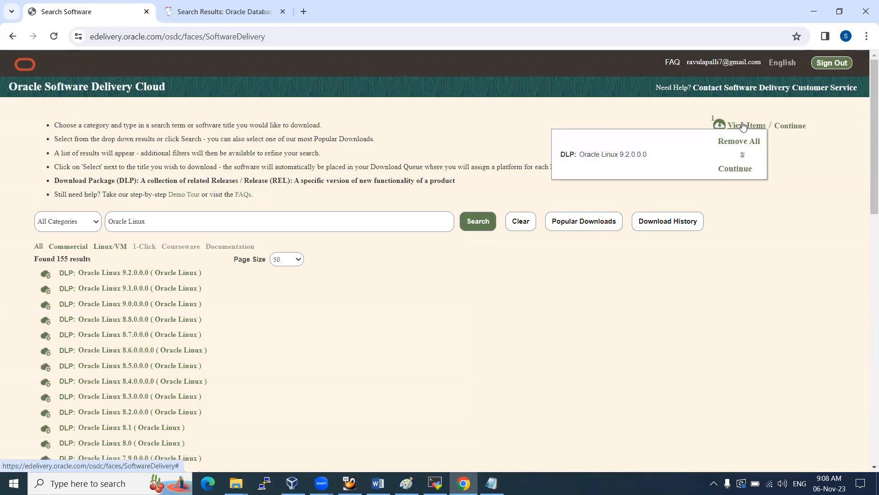
# Search 'Oracle database 19C' and queue Oracle Database 19c Enterprise Edition
pyautogui.click(202, 221)
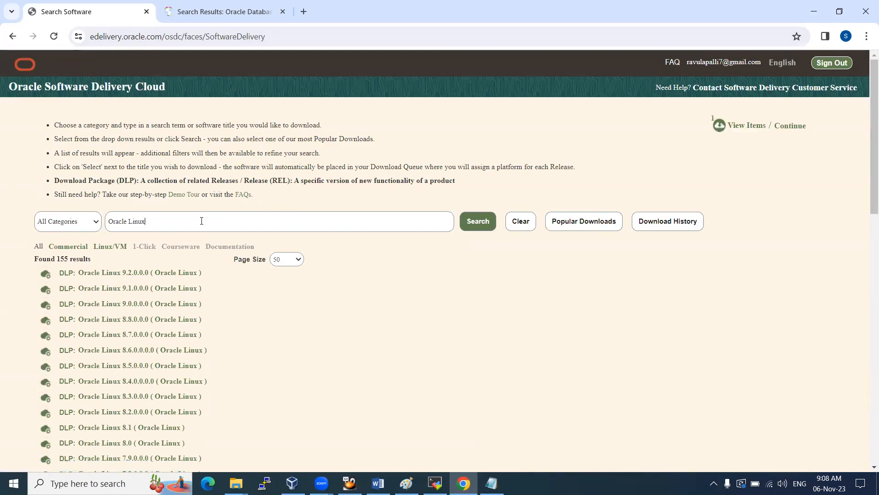
pyautogui.press('BackSpace')
pyautogui.press('BackSpace')
pyautogui.write('database 19C')
pyautogui.press('Return')
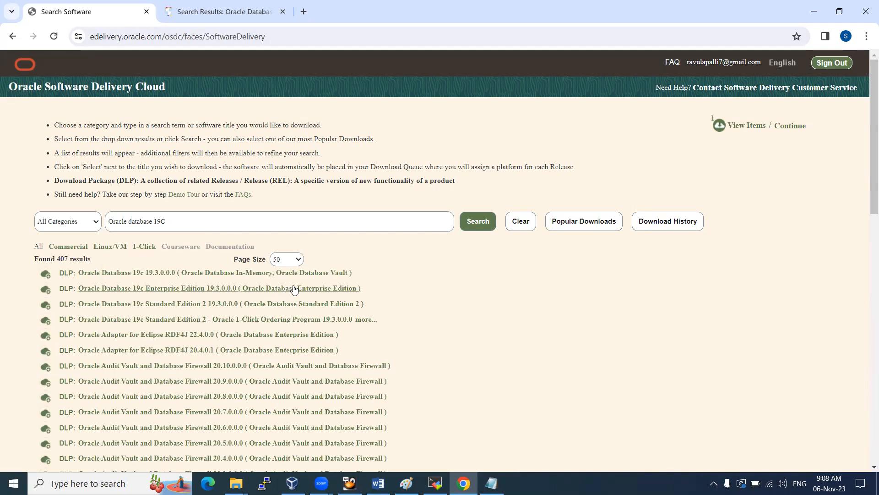
pyautogui.click(340, 289)
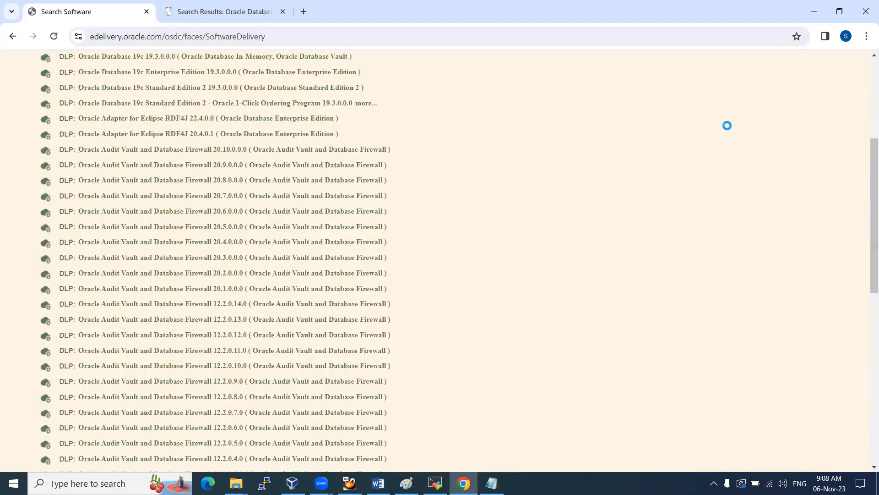
pyautogui.scroll(5, 647, 194)
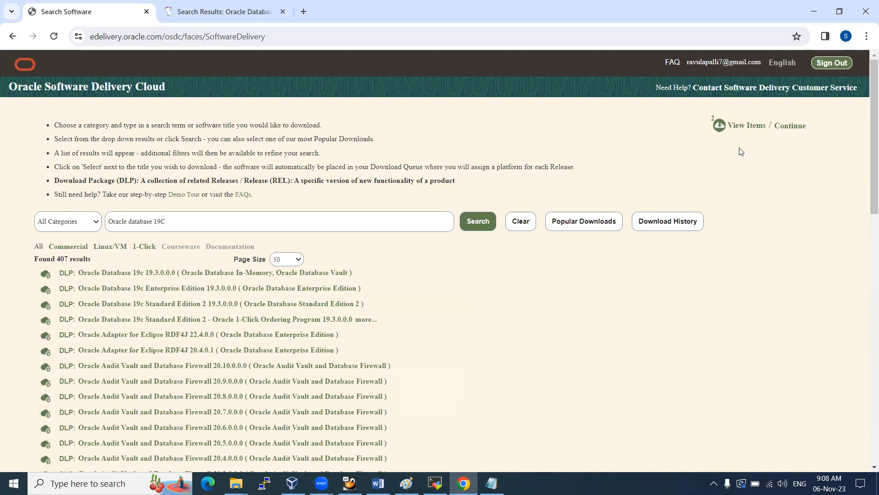
# Set the queued downloads' platforms: Linux x86-64 for the database, x86 64 bit for Oracle Linux 9.2
pyautogui.click(747, 131)
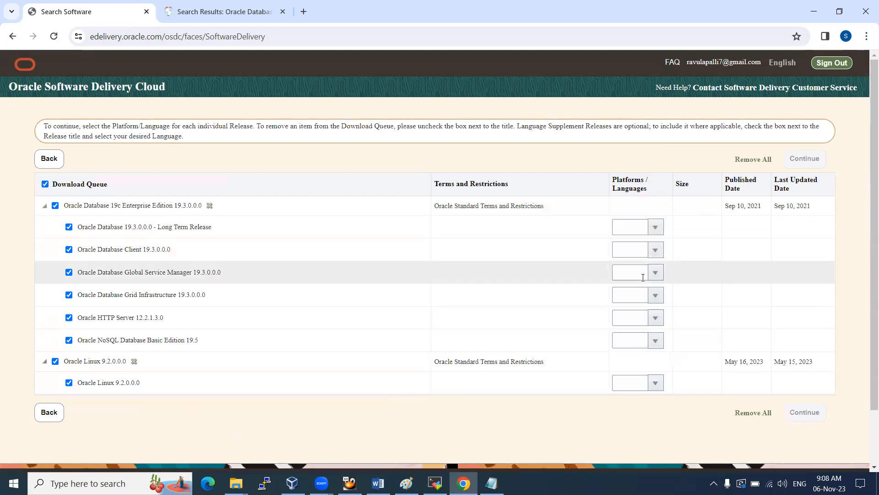
pyautogui.click(657, 228)
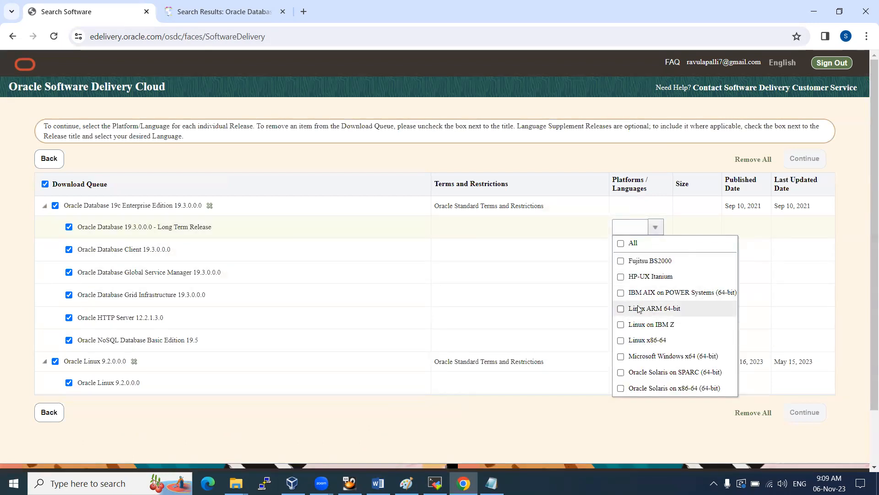
pyautogui.click(640, 342)
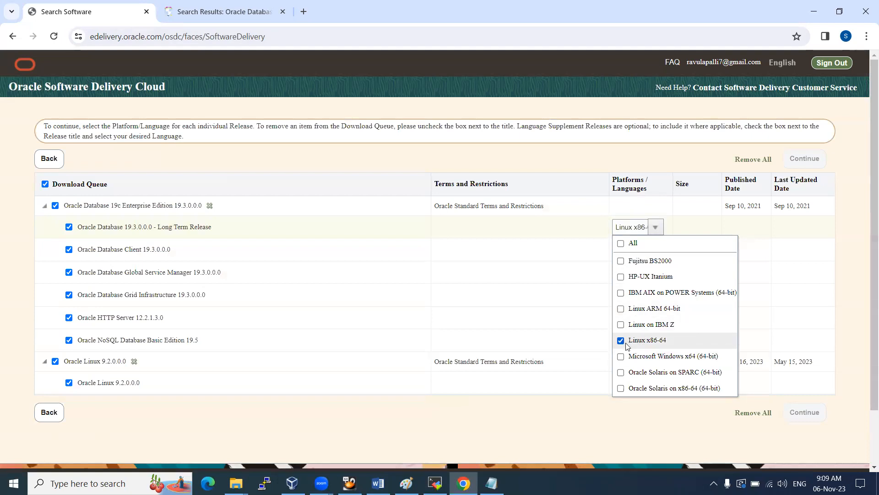
pyautogui.click(577, 409)
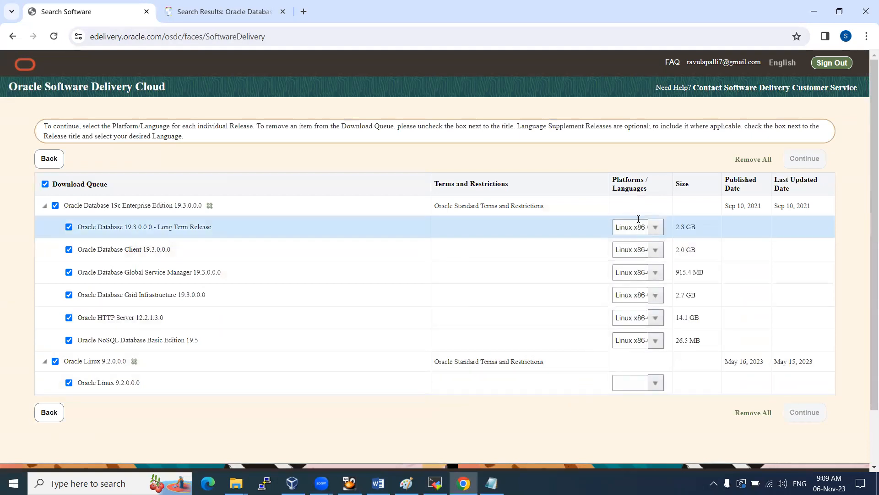
pyautogui.click(654, 387)
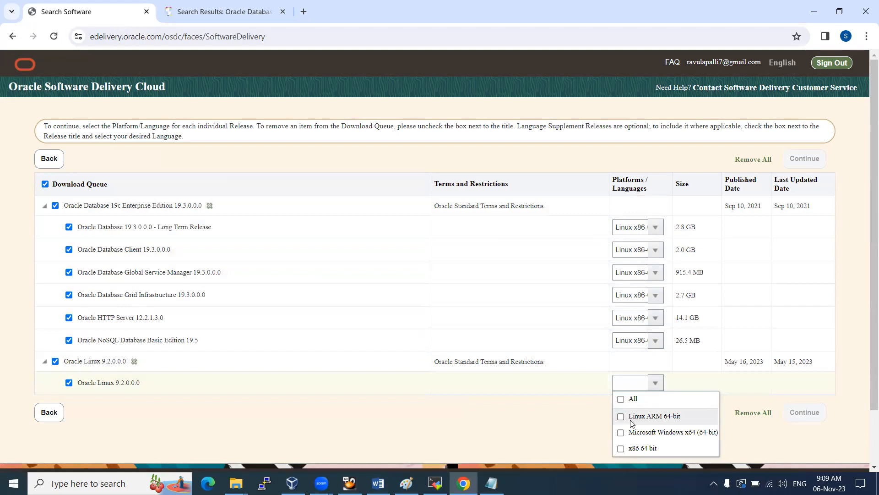
pyautogui.click(631, 444)
pyautogui.click(569, 417)
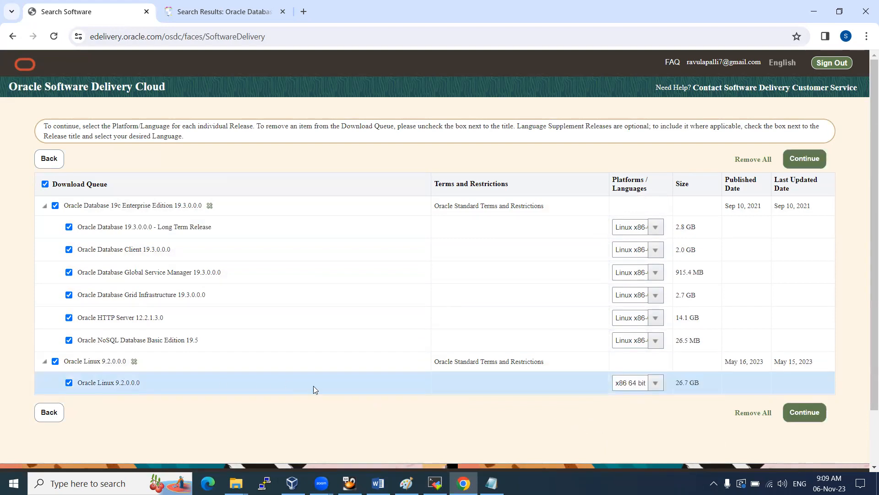
pyautogui.moveTo(681, 385); pyautogui.dragTo(709, 383)
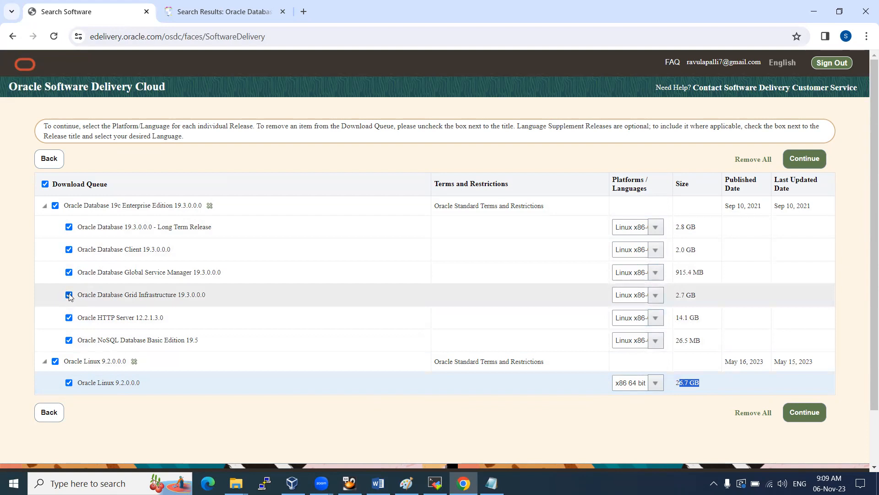
# Keep only Oracle Database 19.3.0.0.0 Long Term Release queued and continue to the license terms
pyautogui.click(55, 206)
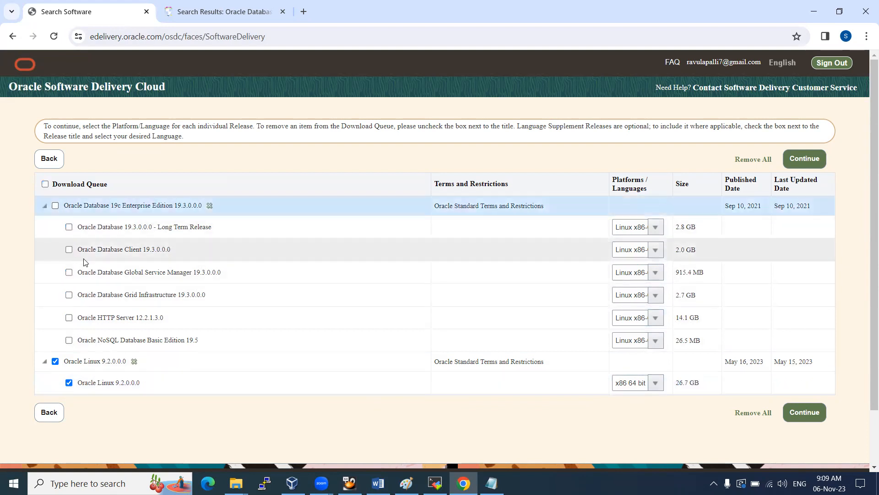
pyautogui.click(69, 227)
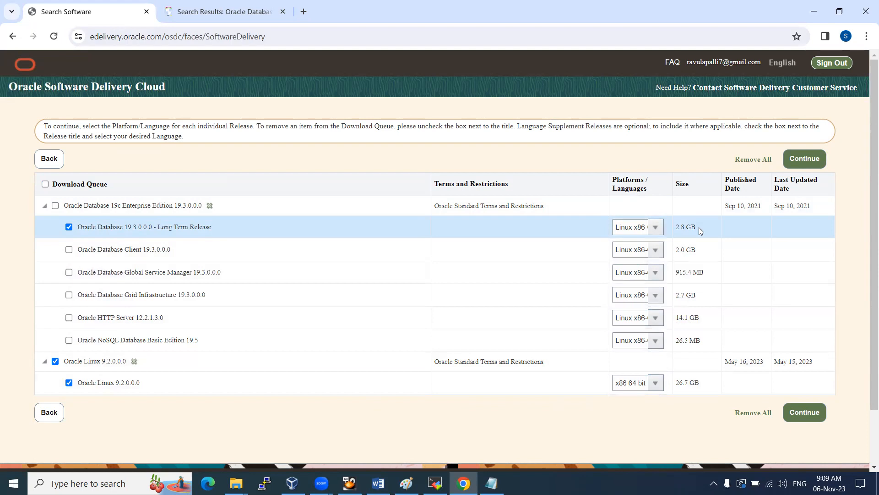
pyautogui.moveTo(98, 228); pyautogui.dragTo(196, 224)
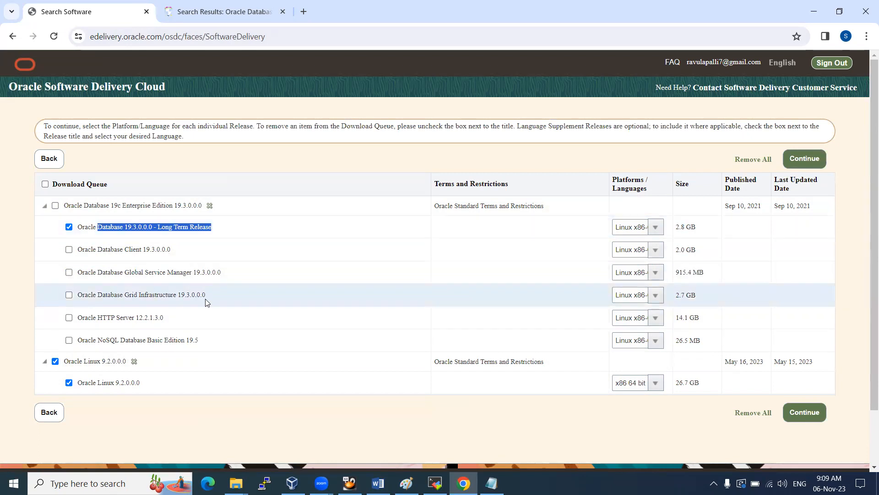
pyautogui.click(185, 224)
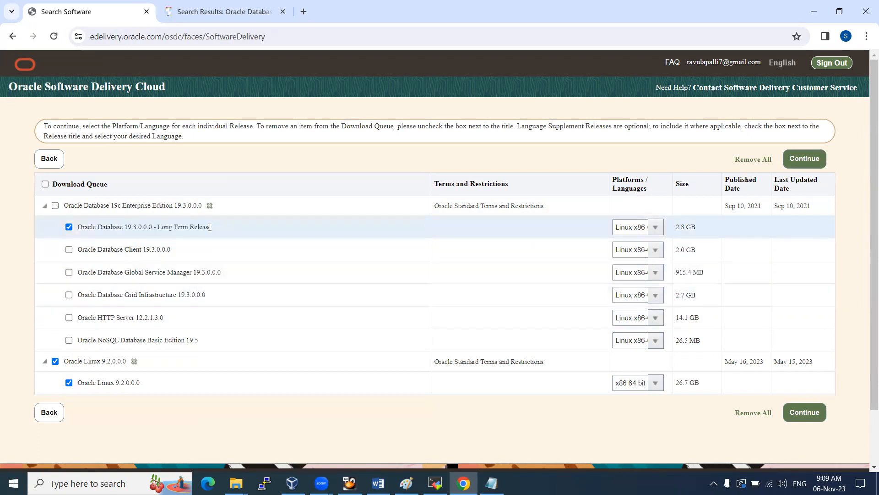
pyautogui.click(804, 412)
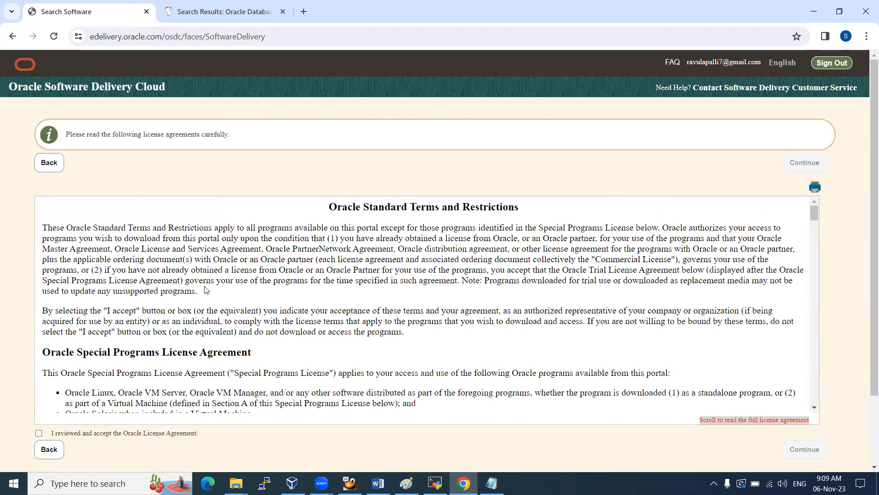
# Accept the Oracle License Agreement and continue to the list of 6 downloadable files
pyautogui.scroll(-5, 178, 273)
pyautogui.click(38, 433)
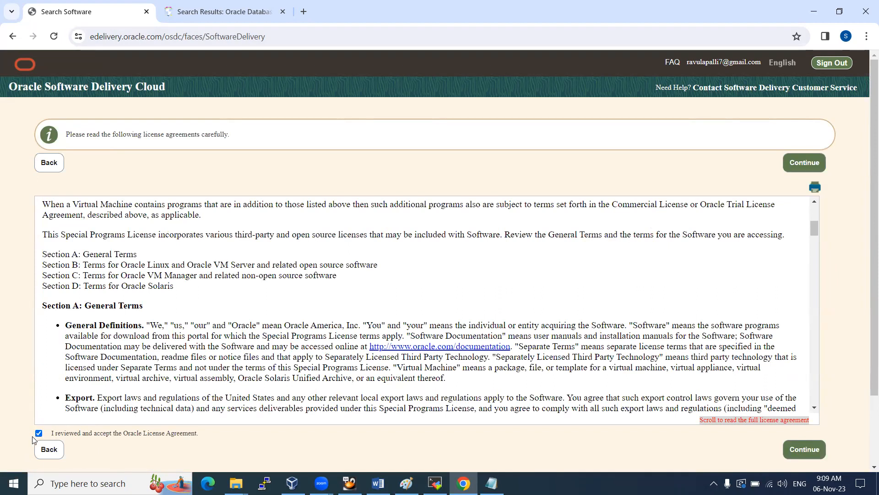
pyautogui.click(810, 451)
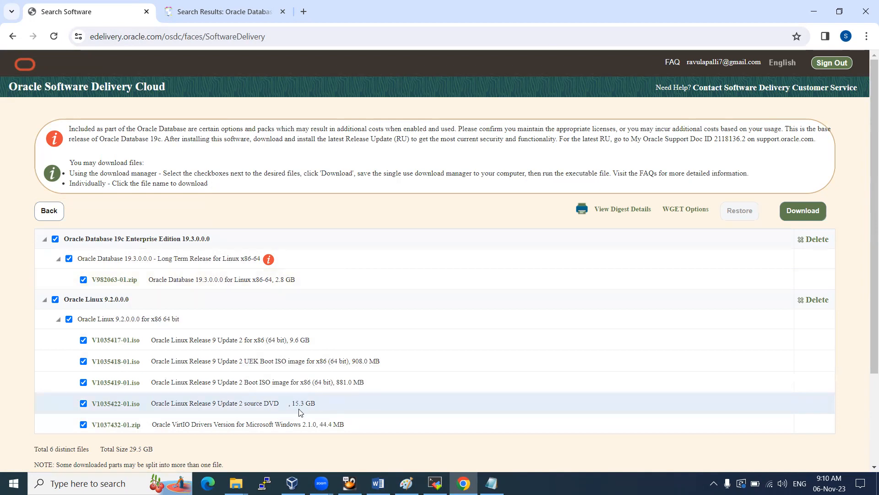
# Uncheck the VirtIO drivers zip, source DVD ISO, boot ISO and UEK boot ISO
pyautogui.moveTo(296, 405); pyautogui.dragTo(315, 404)
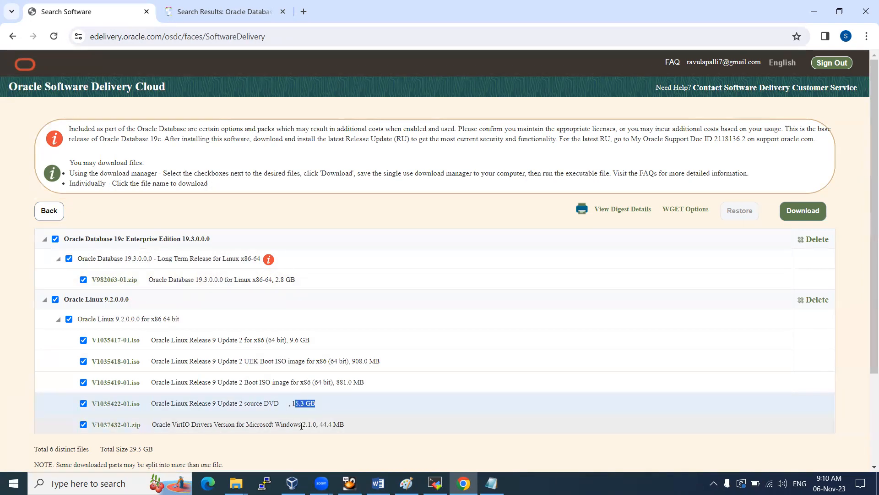
pyautogui.click(83, 424)
pyautogui.click(87, 382)
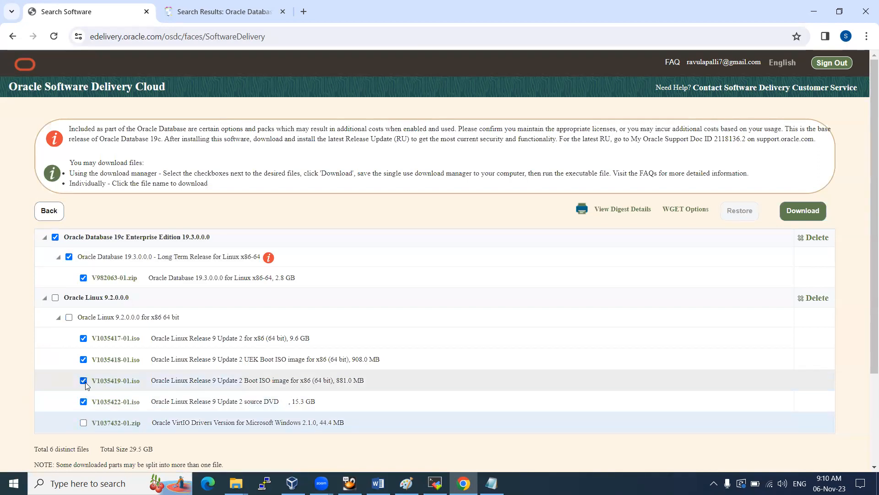
pyautogui.click(83, 400)
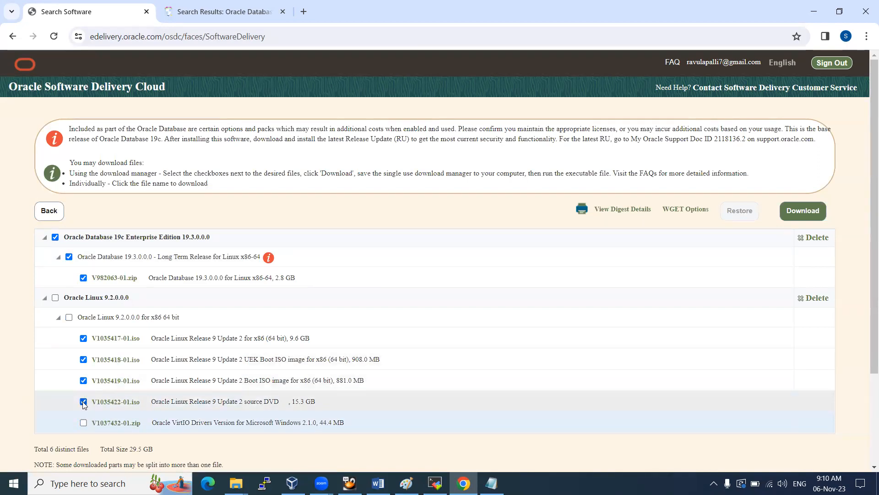
pyautogui.click(83, 383)
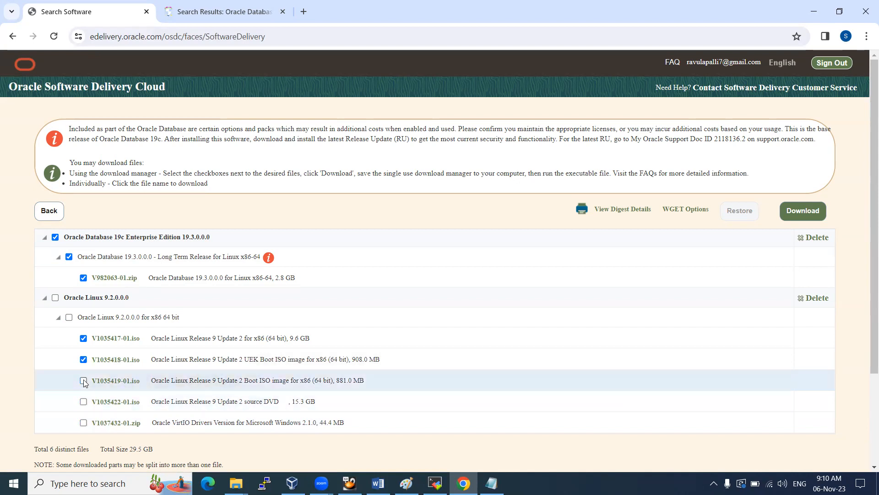
pyautogui.click(84, 360)
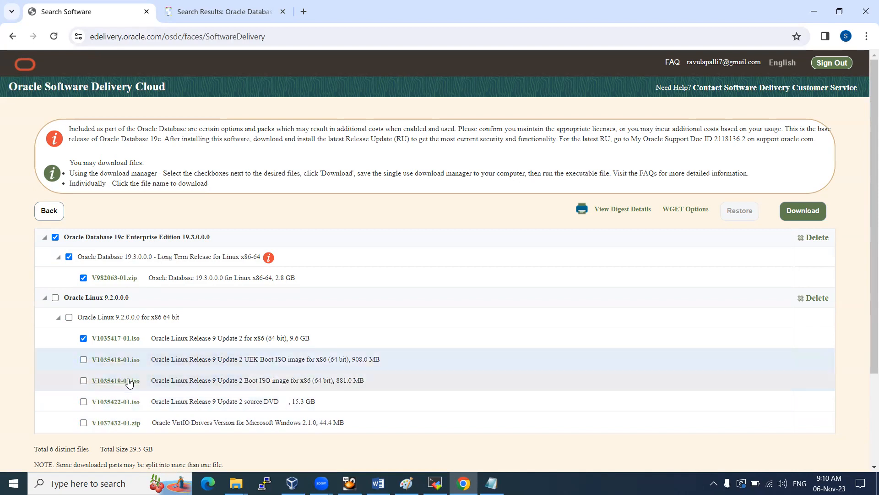
# Review the 9.6 GB Oracle Linux 9 Update 2 ISO details and download the selected files
pyautogui.click(239, 338)
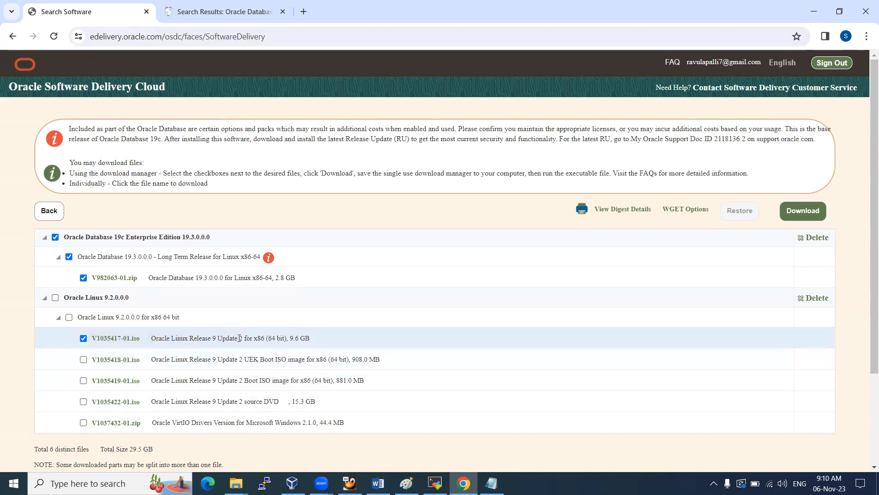
pyautogui.moveTo(169, 338); pyautogui.dragTo(311, 343)
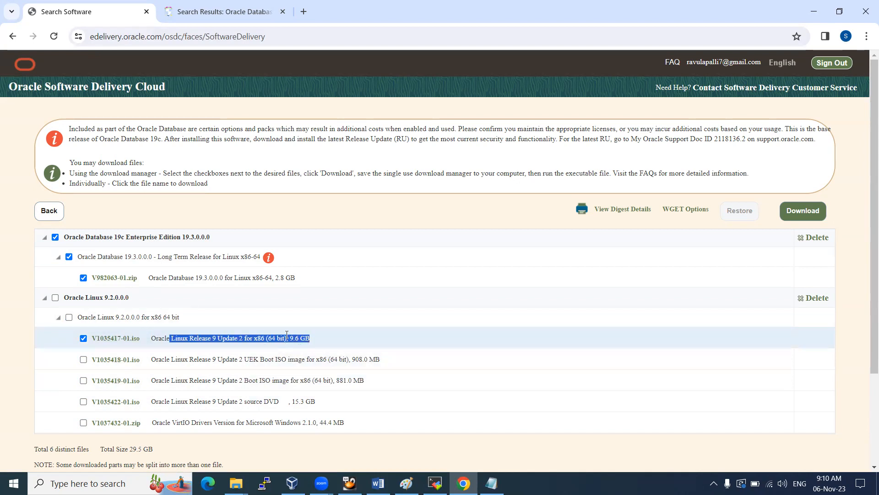
pyautogui.click(246, 339)
pyautogui.moveTo(285, 337); pyautogui.dragTo(302, 337)
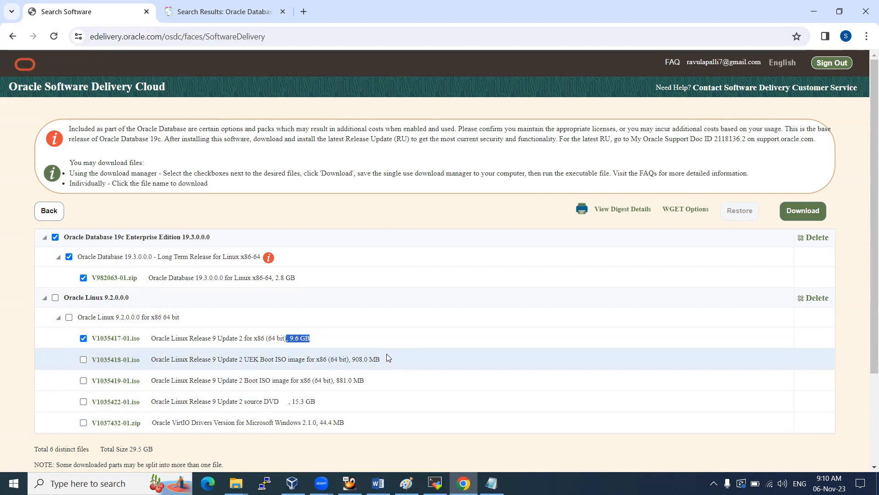
pyautogui.moveTo(195, 356); pyautogui.dragTo(412, 368)
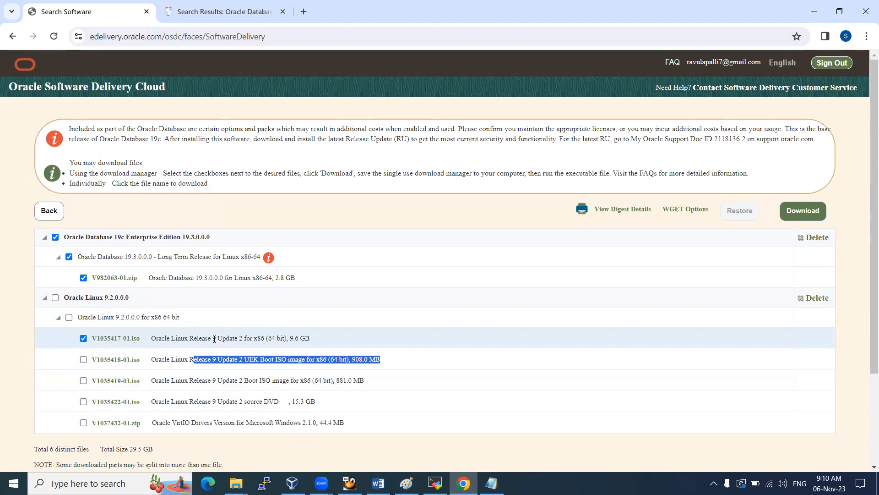
pyautogui.moveTo(205, 338); pyautogui.dragTo(244, 338)
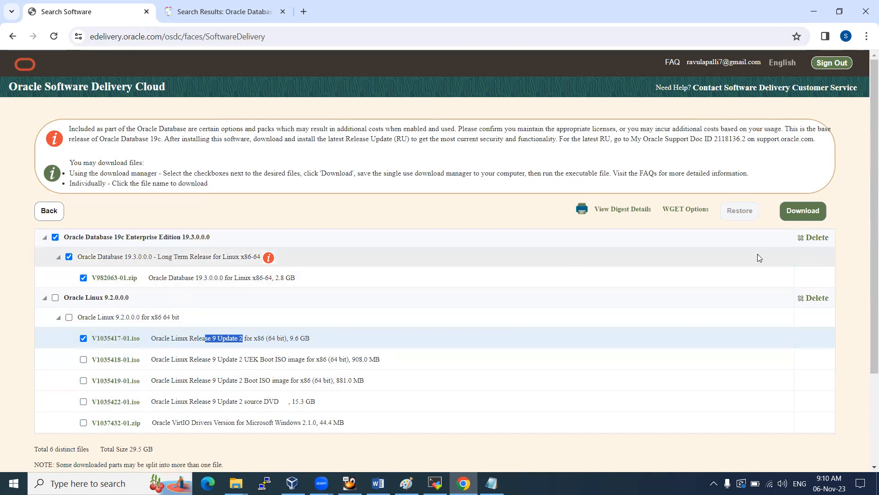
pyautogui.click(812, 212)
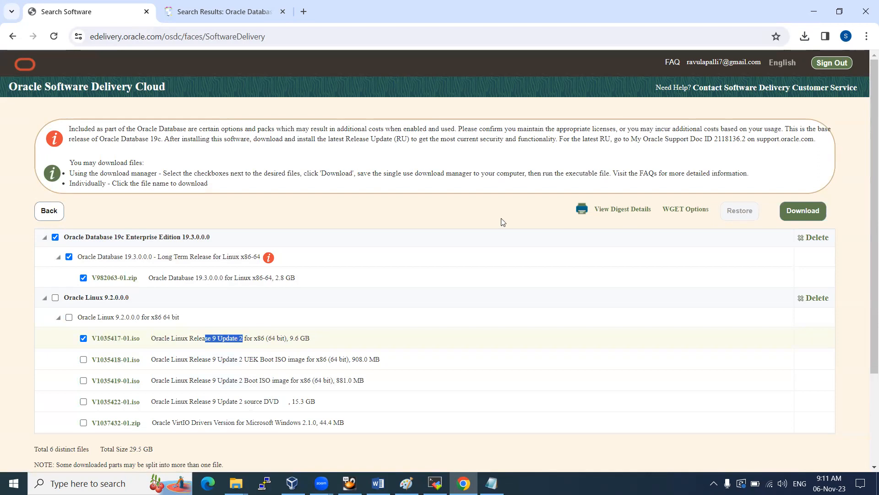
# Run the downloaded Oracle Download Manager from Chrome's downloads, then open a new File Explorer window
pyautogui.click(806, 39)
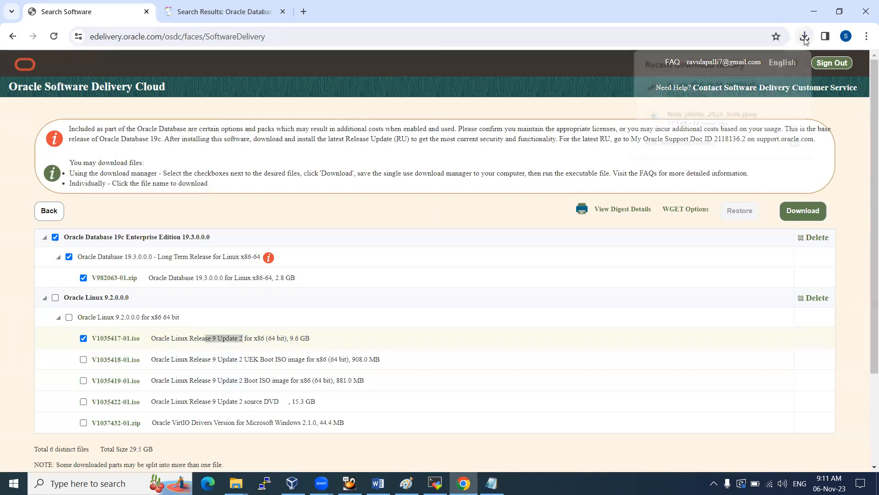
pyautogui.click(686, 91)
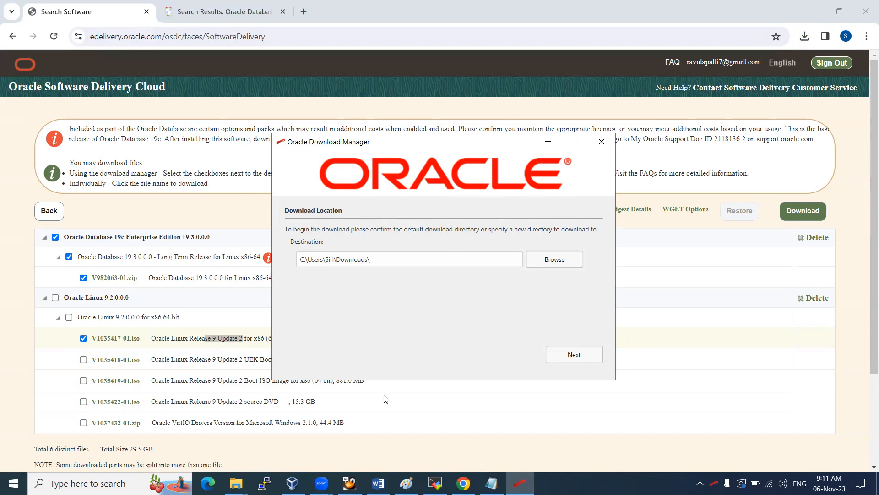
pyautogui.moveTo(236, 483)
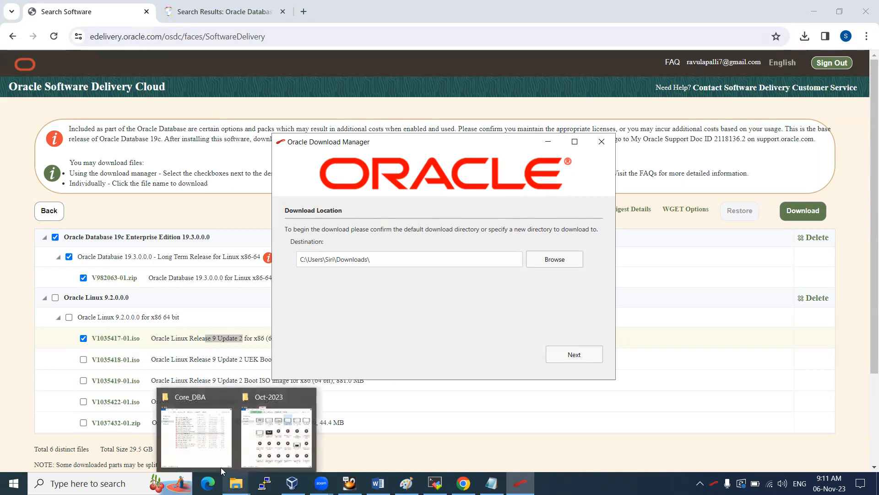
pyautogui.middleClick(235, 483)
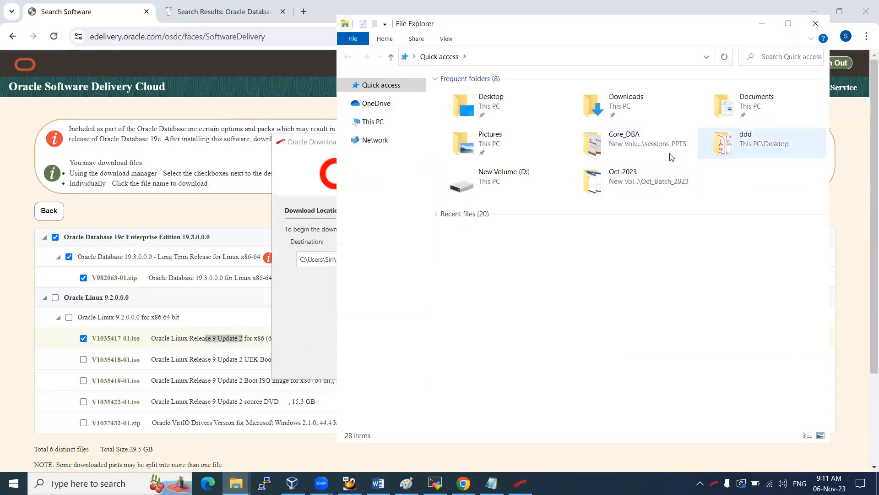
# Browse to D:\db_Soft\VM_Softwares\19C_DB_Linux_7.8.9-SW\OEL9 to confirm the V1035417-01 archive, then return to Chrome
pyautogui.doubleClick(507, 179)
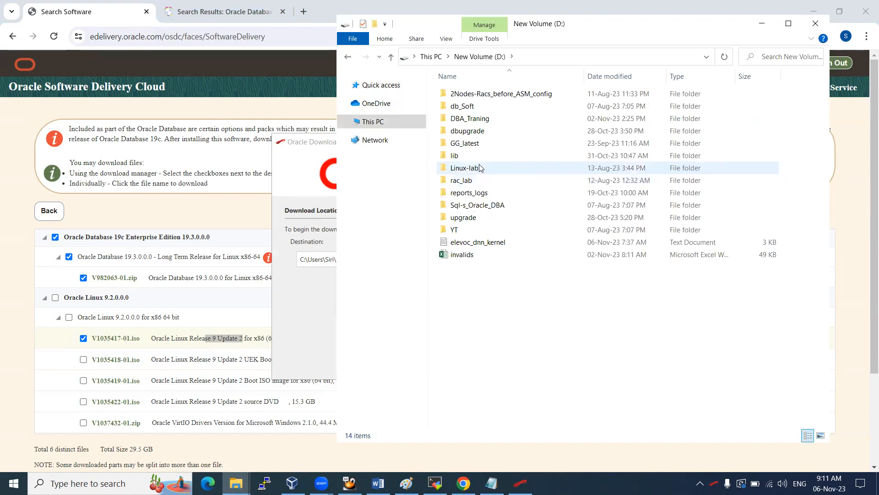
pyautogui.doubleClick(472, 107)
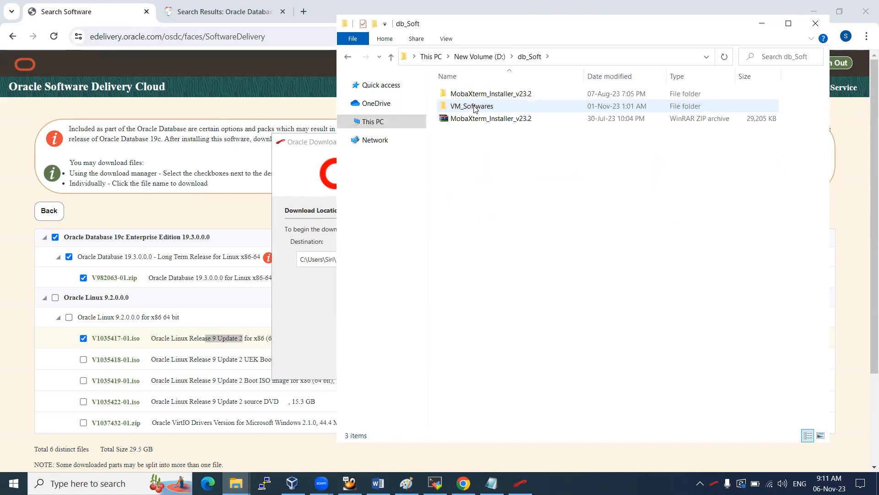
pyautogui.doubleClick(474, 108)
pyautogui.click(479, 183)
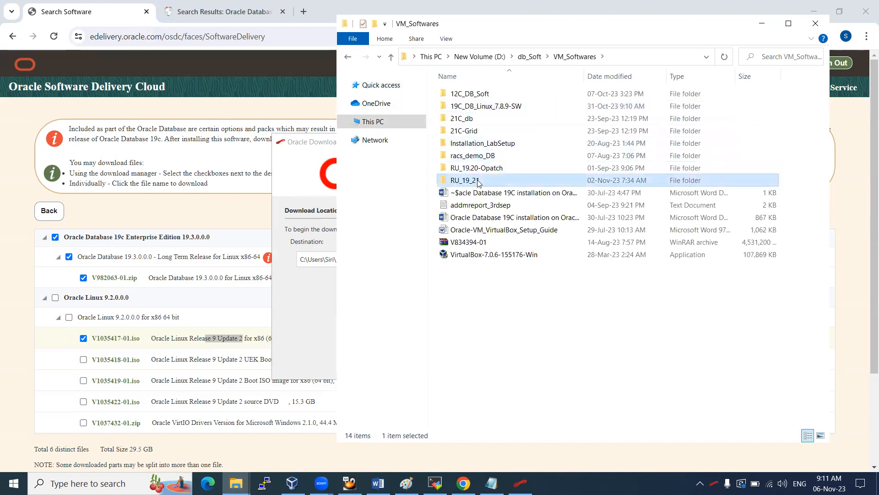
pyautogui.doubleClick(479, 182)
pyautogui.click(574, 56)
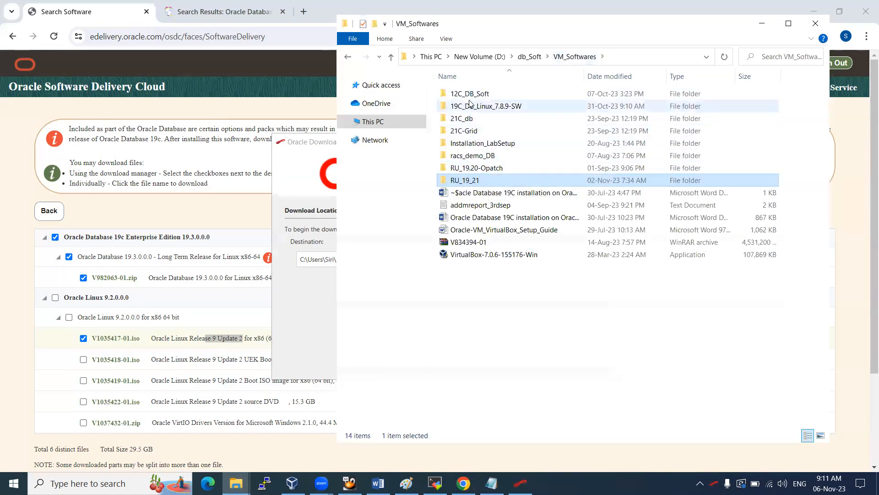
pyautogui.doubleClick(507, 107)
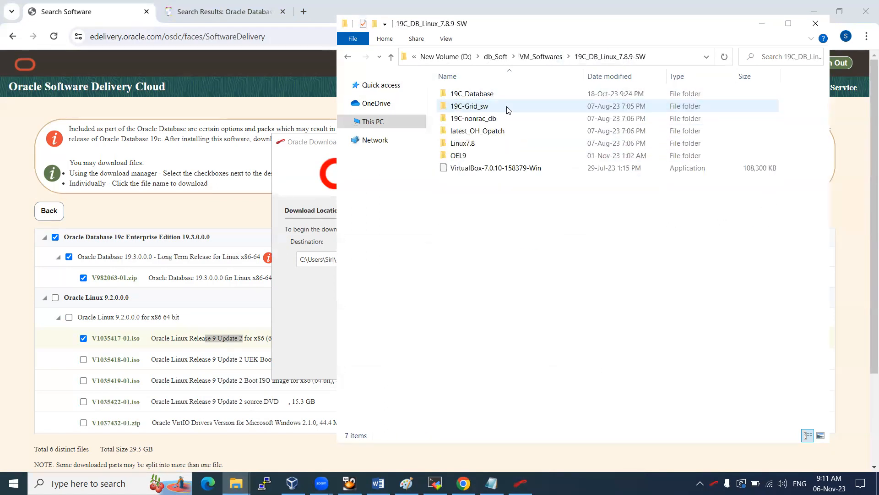
pyautogui.doubleClick(477, 95)
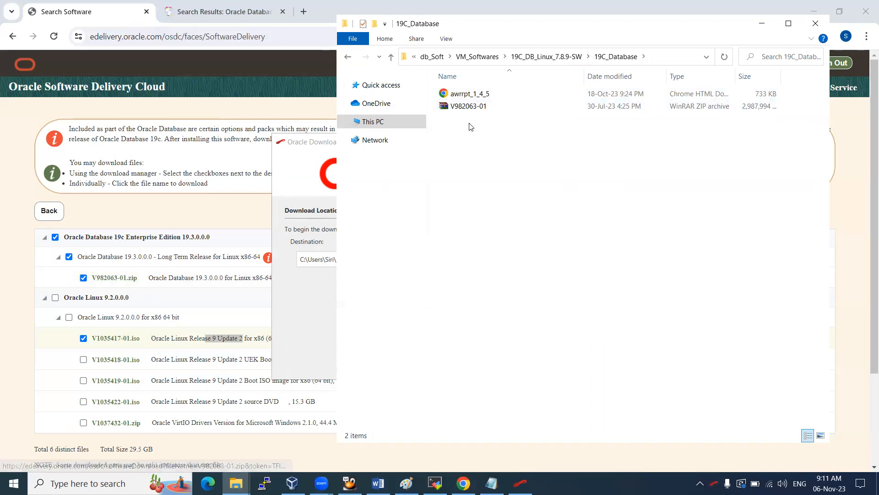
pyautogui.click(560, 61)
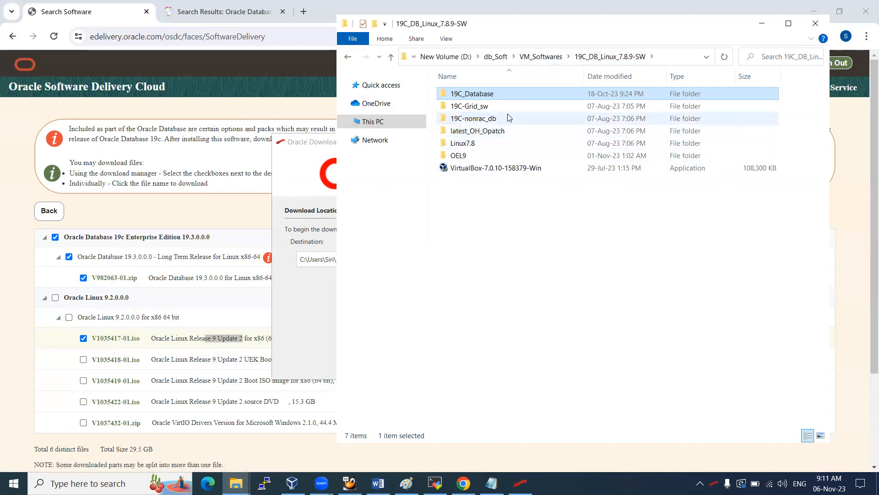
pyautogui.doubleClick(458, 156)
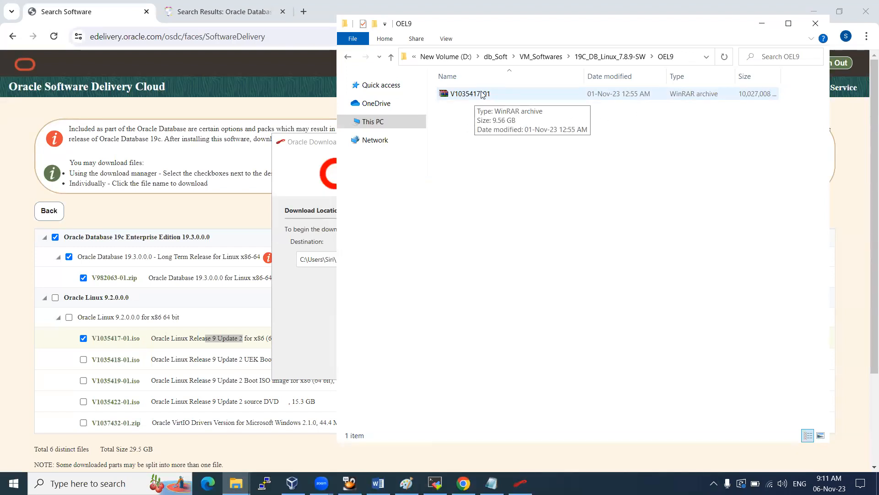
pyautogui.click(241, 308)
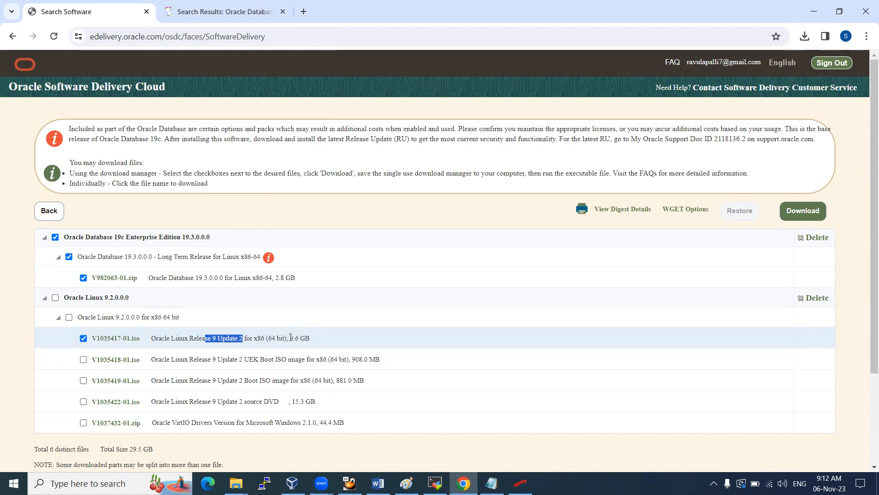
pyautogui.moveTo(291, 338); pyautogui.dragTo(307, 338)
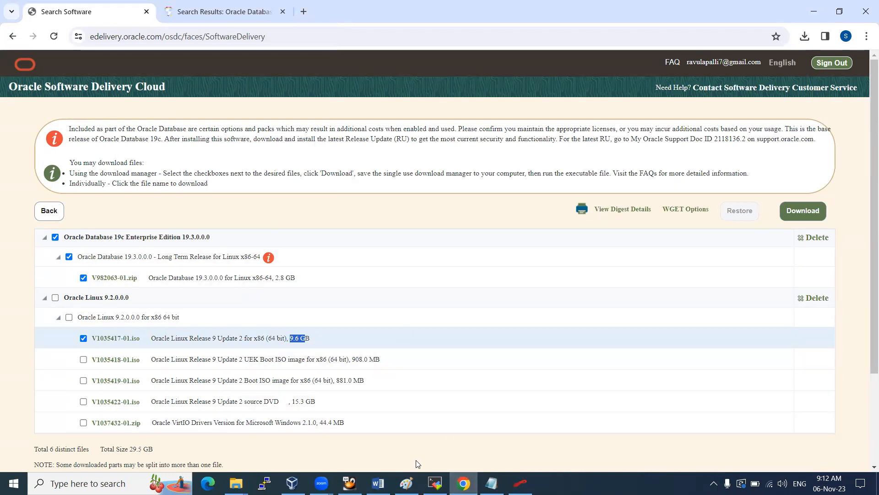
# Check the end of the Word notes, then return to the Oracle download page
pyautogui.click(378, 483)
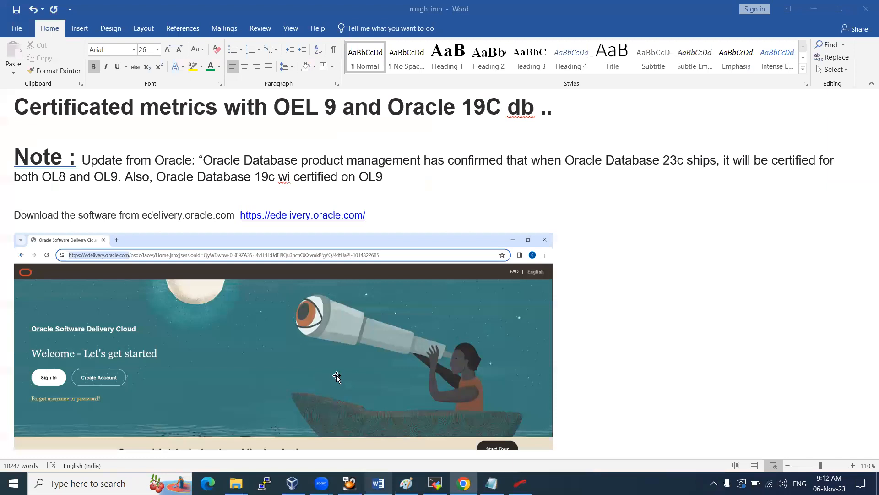
pyautogui.scroll(-12, 336, 375)
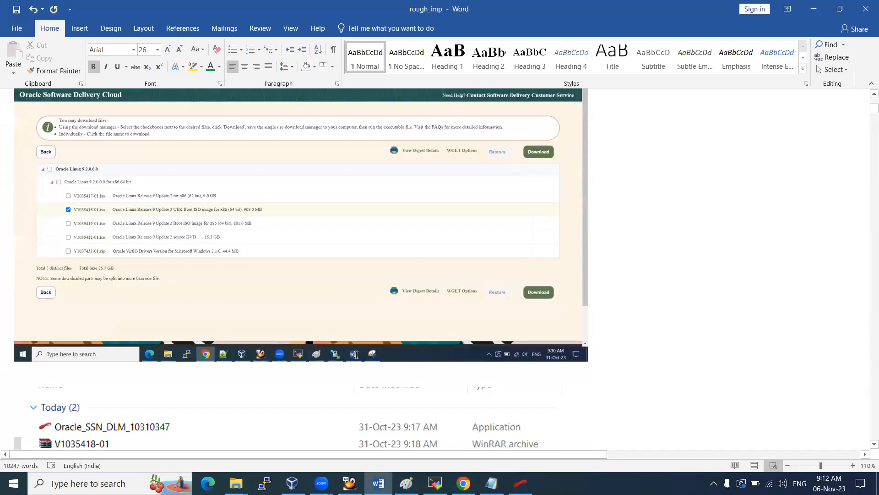
pyautogui.scroll(-8, 356, 354)
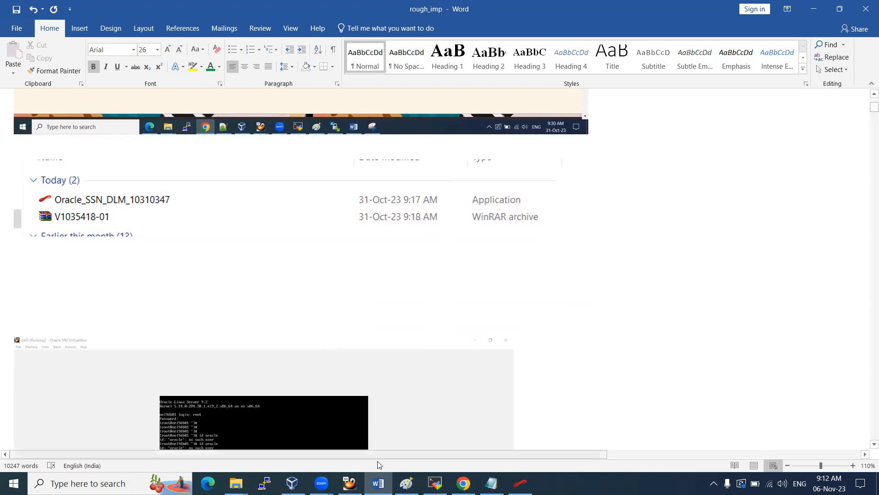
pyautogui.click(463, 484)
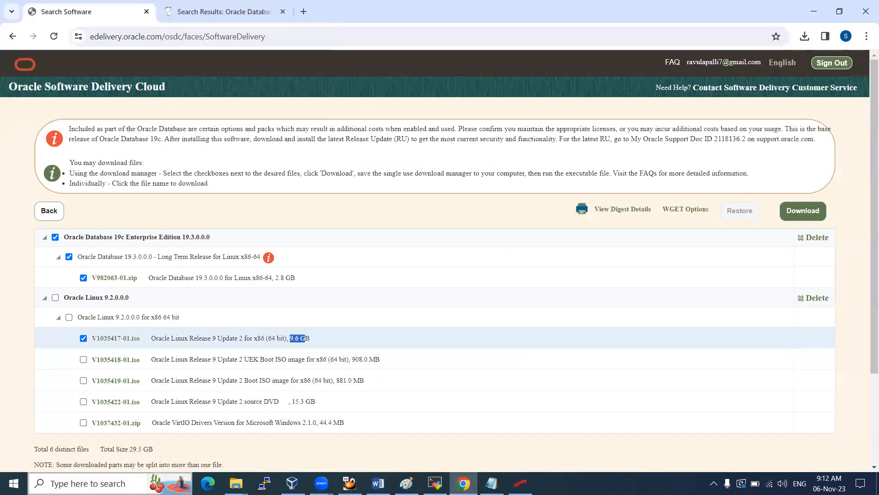
# Snip the download file list with Snipping Tool and go back to the Word notes
pyautogui.click(13, 483)
pyautogui.write('snip')
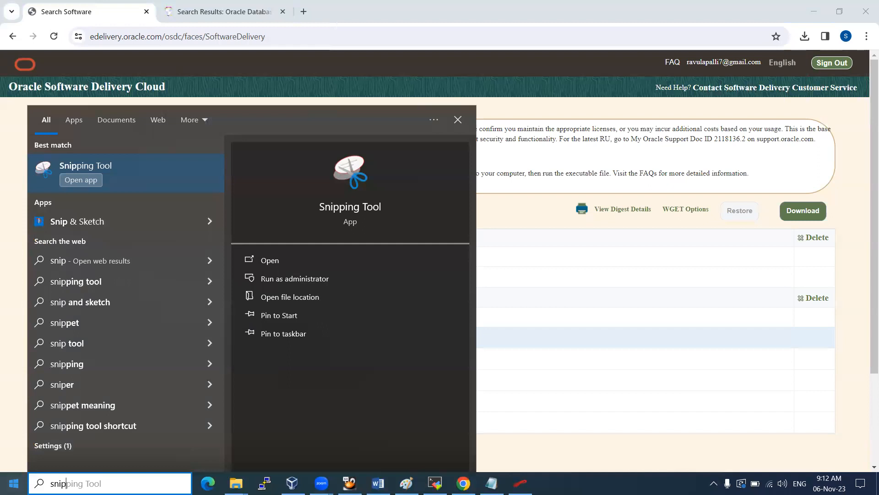
pyautogui.click(132, 169)
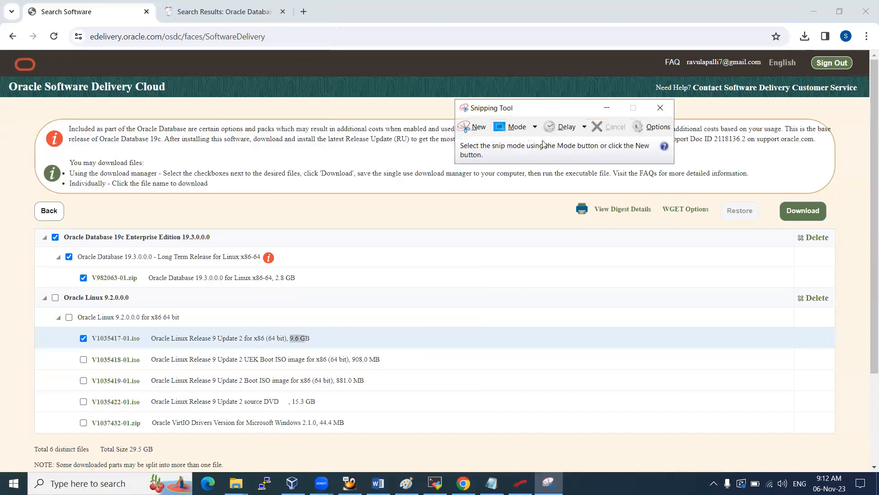
pyautogui.click(474, 127)
pyautogui.moveTo(25, 194); pyautogui.dragTo(845, 474)
pyautogui.click(378, 483)
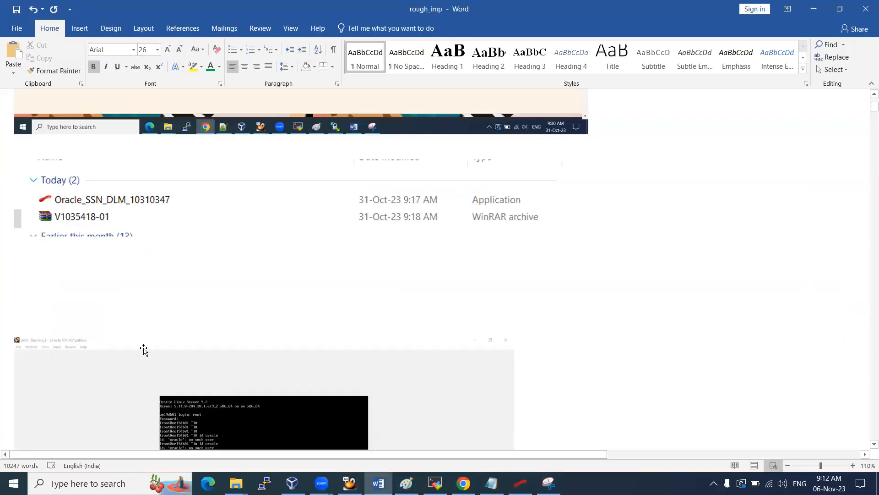
# Paste the download-list snip into rough_imp, shrink it to page width, and add a line below
pyautogui.hotkey('ctrl', 'v')
pyautogui.click(475, 377)
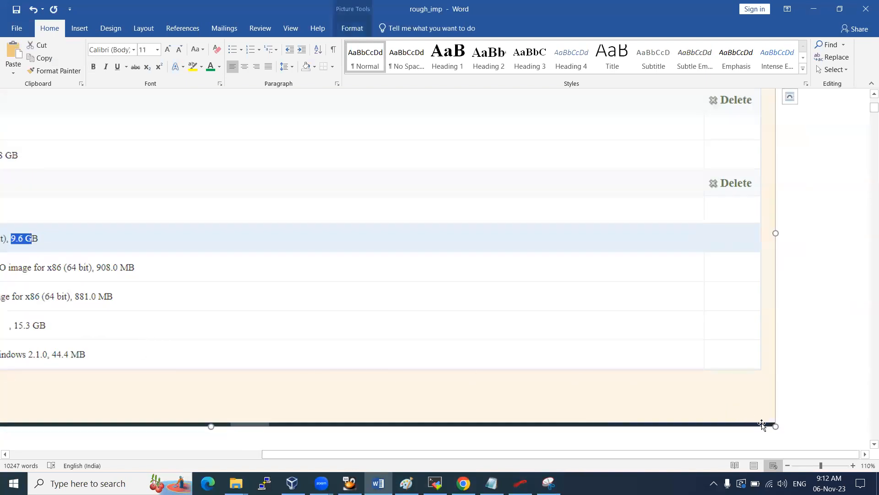
pyautogui.moveTo(775, 424); pyautogui.dragTo(264, 341)
pyautogui.moveTo(457, 316); pyautogui.dragTo(180, 280)
pyautogui.moveTo(334, 455); pyautogui.dragTo(83, 455)
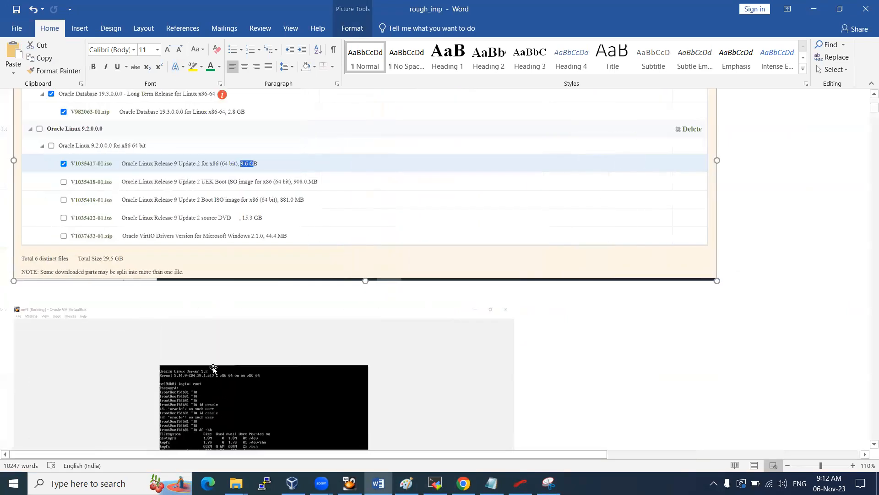
pyautogui.click(162, 301)
pyautogui.press('Return')
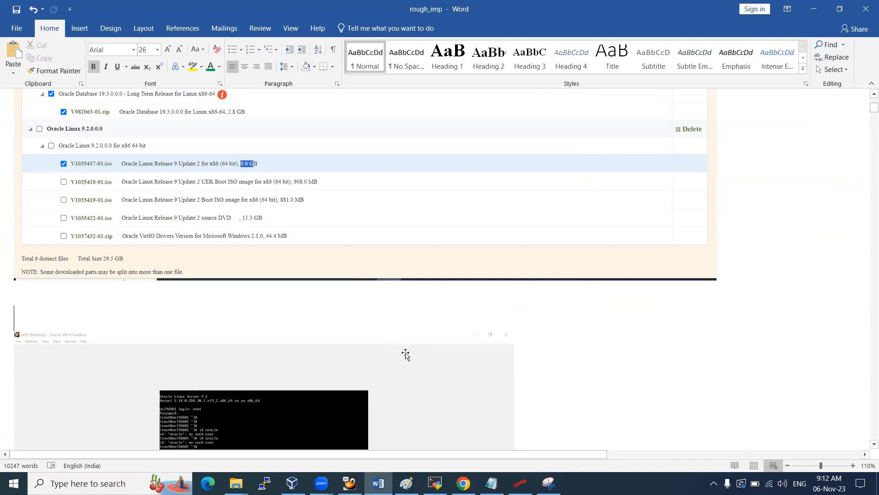
# Type the heading 'Prepare the VM :' below the screenshot, then switch to VirtualBox Manager
pyautogui.write('Prepar the')
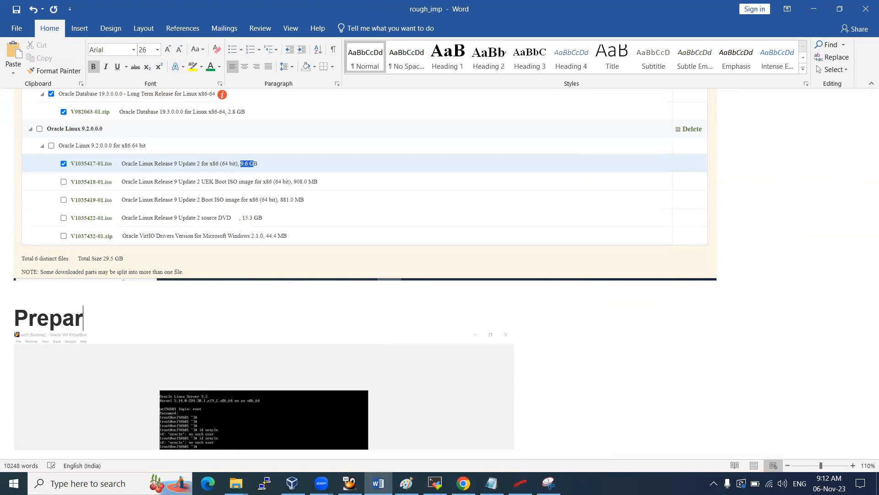
pyautogui.press('BackSpace')
pyautogui.press('BackSpace')
pyautogui.press('BackSpace')
pyautogui.press('BackSpace')
pyautogui.press('BackSpace')
pyautogui.press('BackSpace')
pyautogui.write('e the VM :')
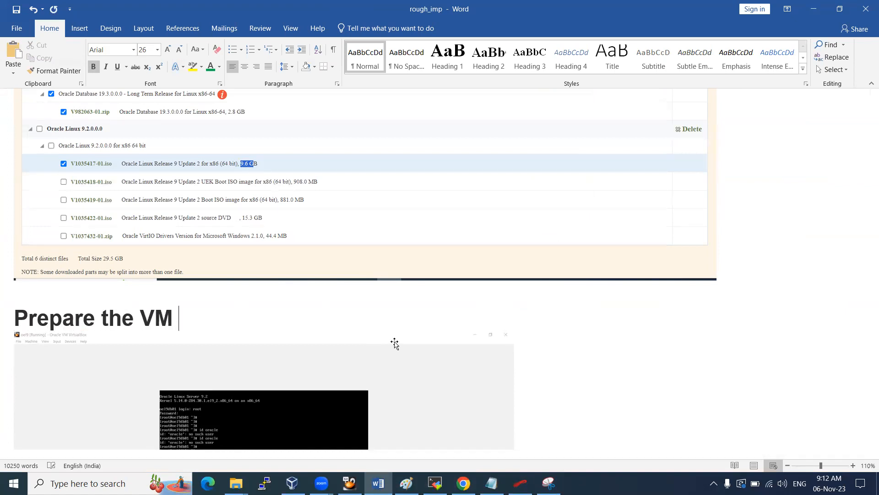
pyautogui.press('Return')
pyautogui.press('Return')
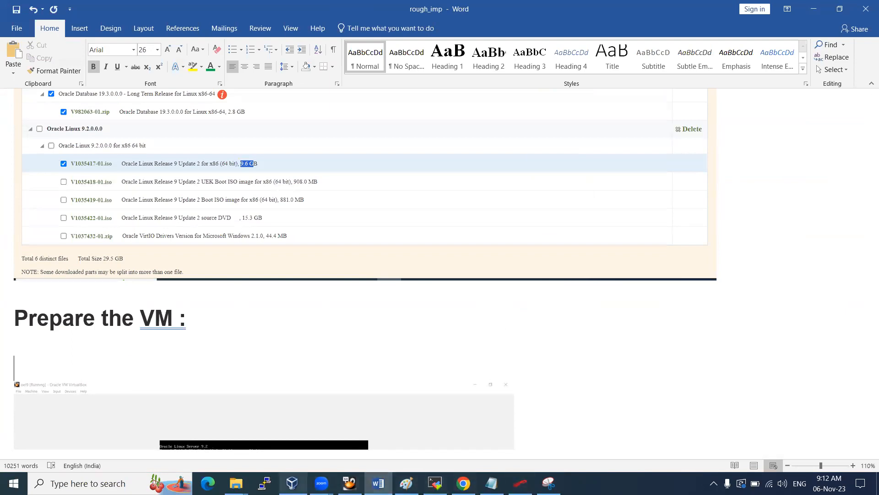
pyautogui.click(291, 483)
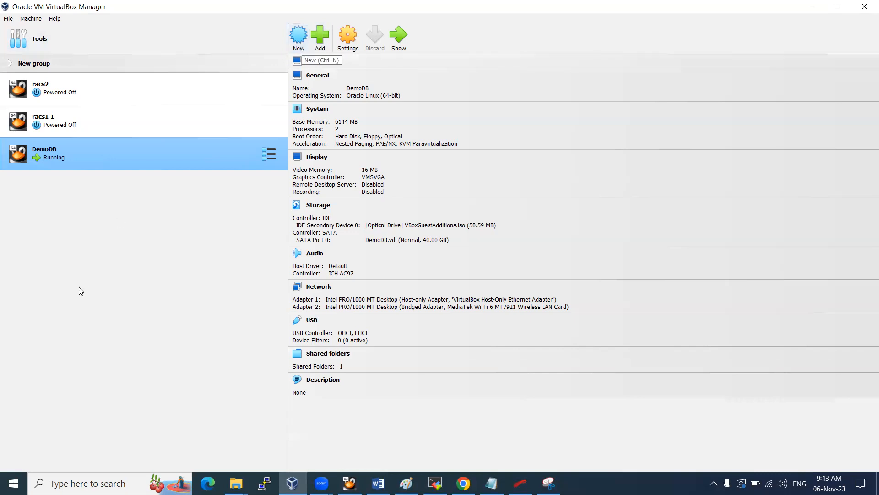
# Start a new virtual machine named oel9ora19
pyautogui.hotkey('ctrl', 'n')
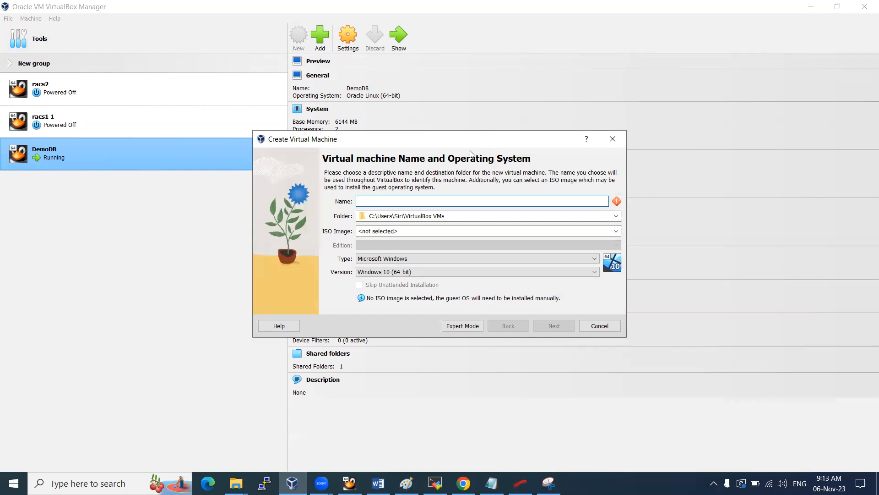
pyautogui.moveTo(471, 140); pyautogui.dragTo(448, 153)
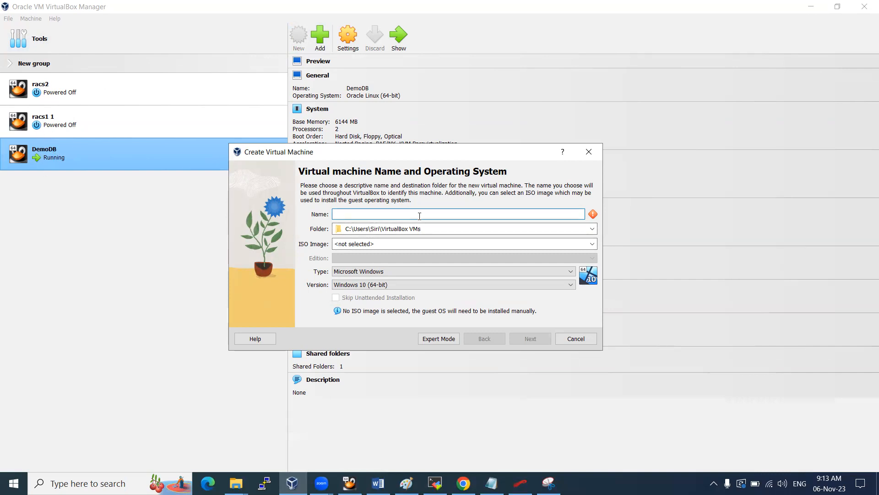
pyautogui.write('oel9oracle19')
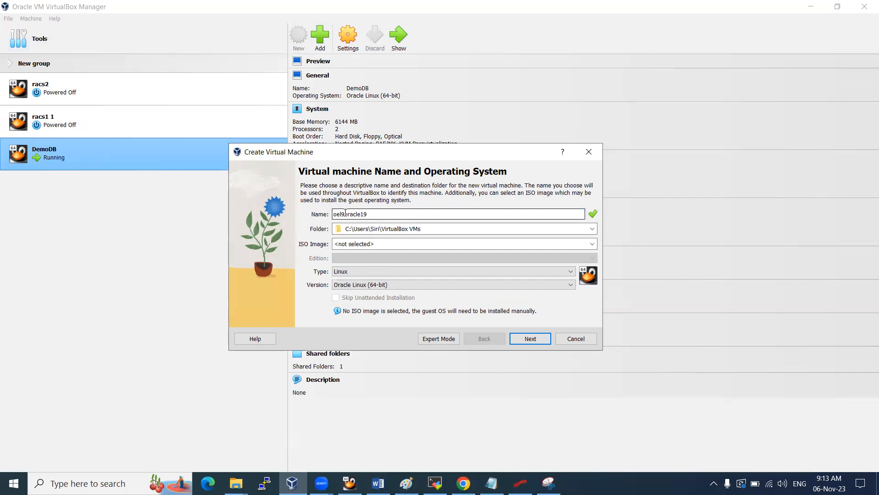
pyautogui.moveTo(372, 215); pyautogui.dragTo(335, 214)
pyautogui.click(352, 214)
pyautogui.click(342, 212)
pyautogui.moveTo(377, 213); pyautogui.dragTo(317, 213)
# Set the machine folder to E:\OEL9
pyautogui.click(593, 228)
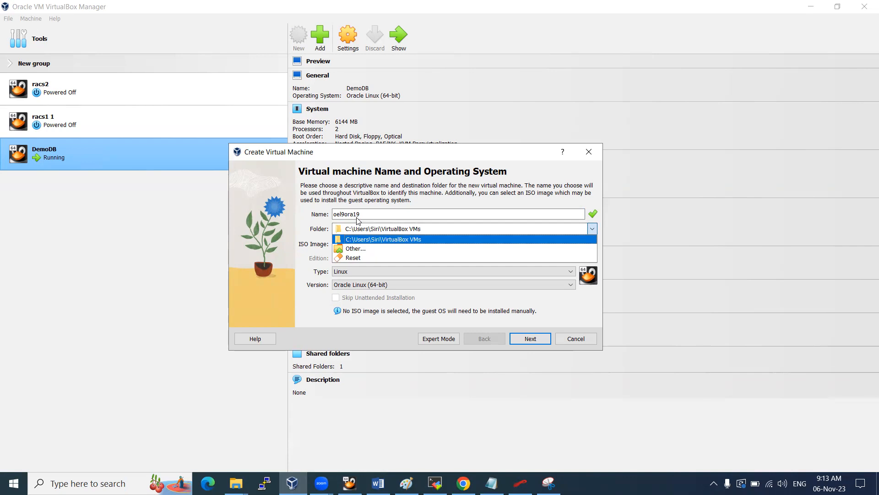
pyautogui.click(369, 249)
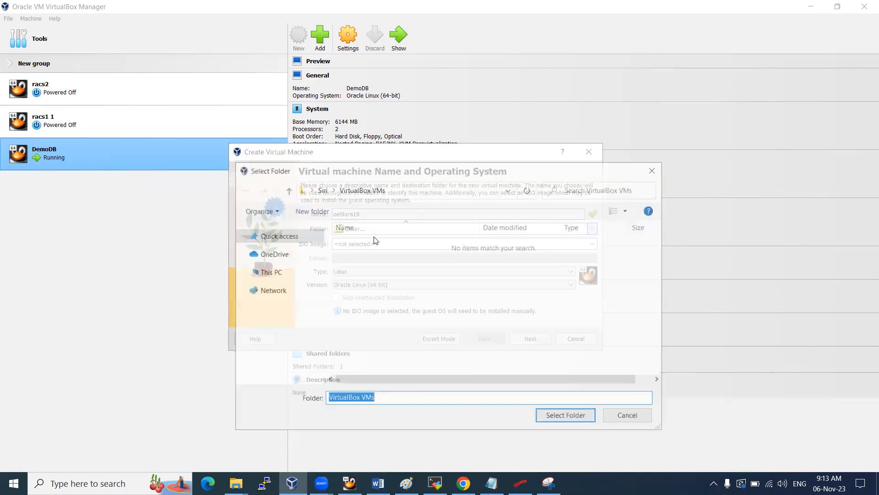
pyautogui.click(267, 273)
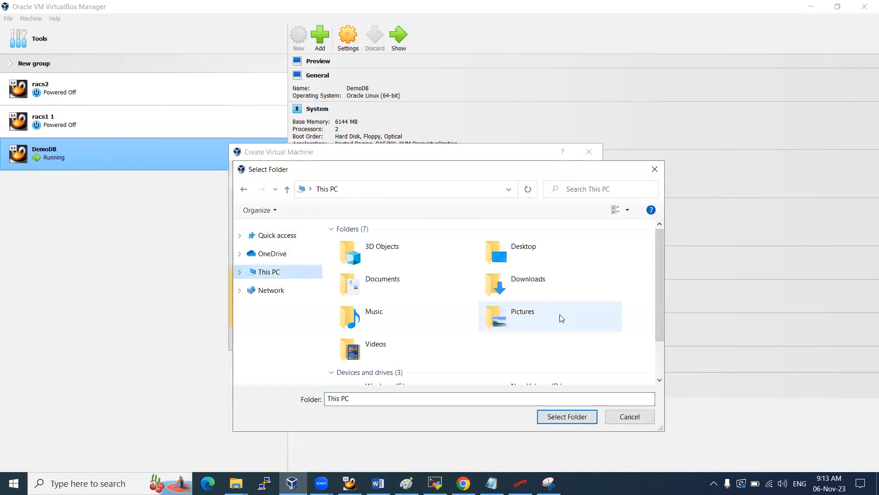
pyautogui.scroll(-2, 567, 293)
pyautogui.doubleClick(392, 369)
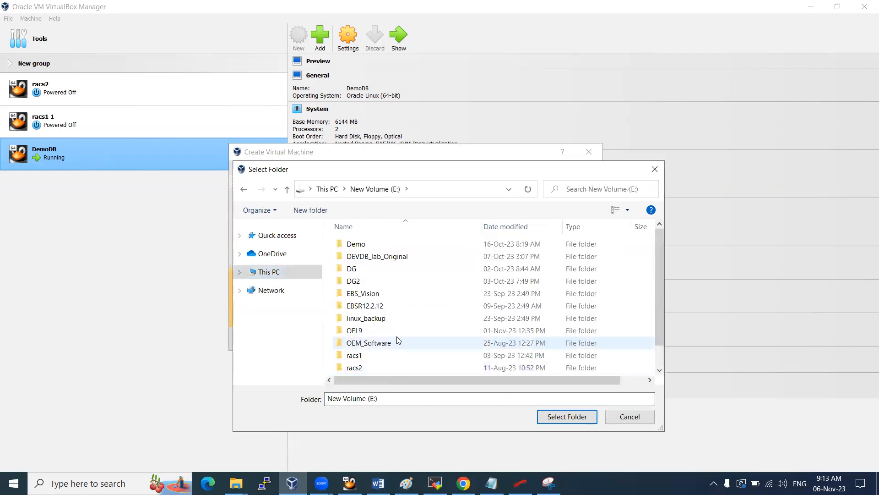
pyautogui.doubleClick(367, 330)
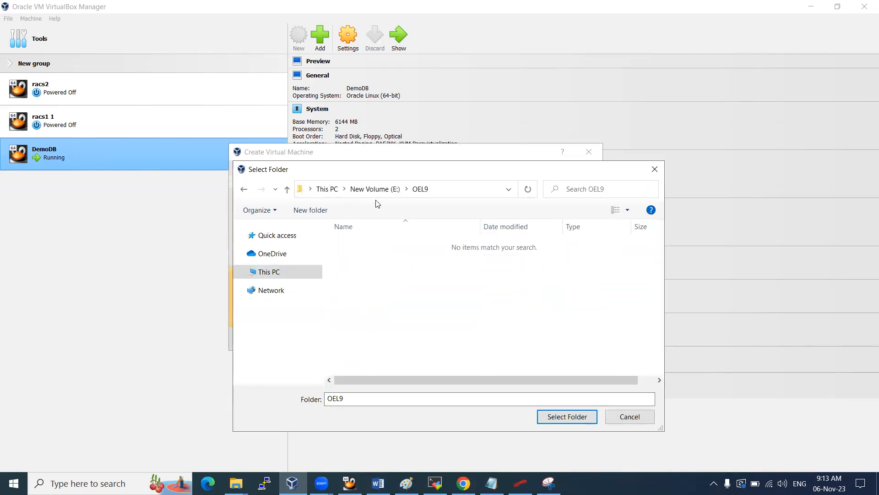
pyautogui.click(540, 418)
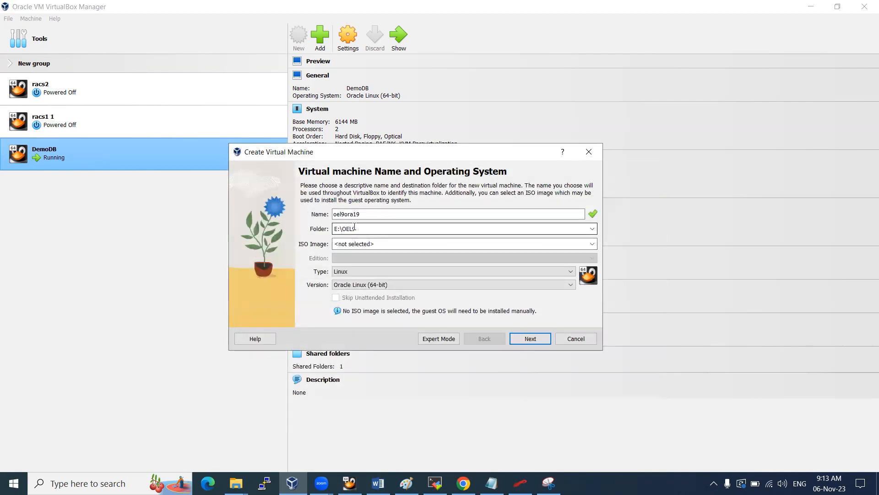
# Keep type Linux with Oracle Linux (64-bit) and continue to the hardware step
pyautogui.doubleClick(347, 214)
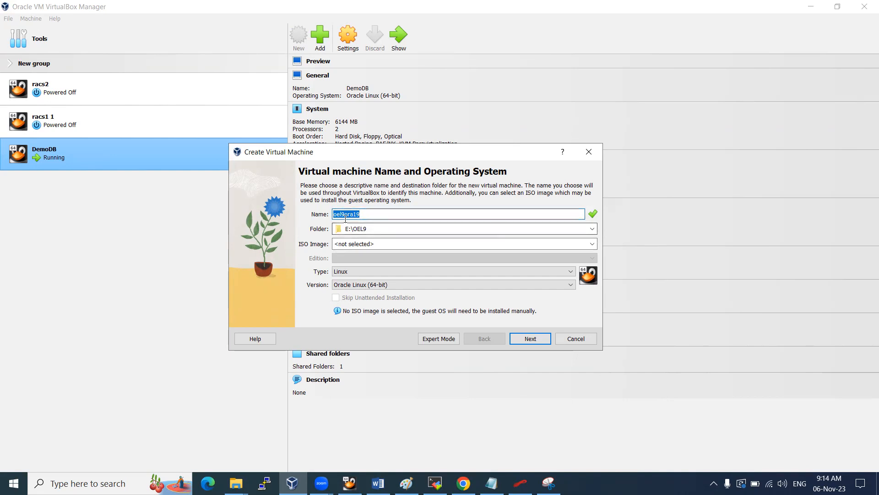
pyautogui.click(344, 274)
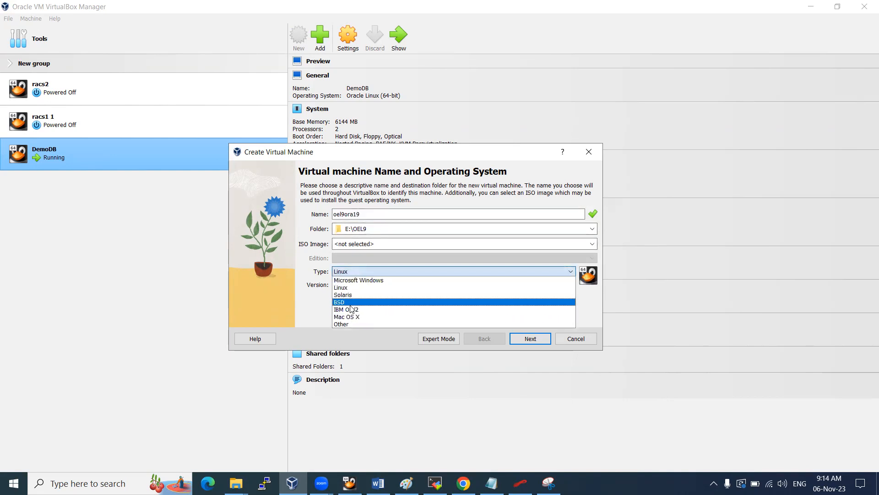
pyautogui.click(348, 287)
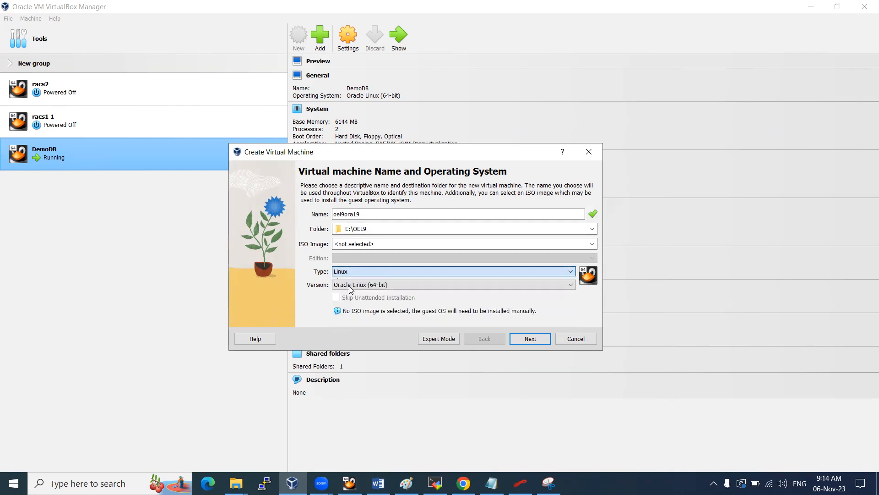
pyautogui.click(531, 339)
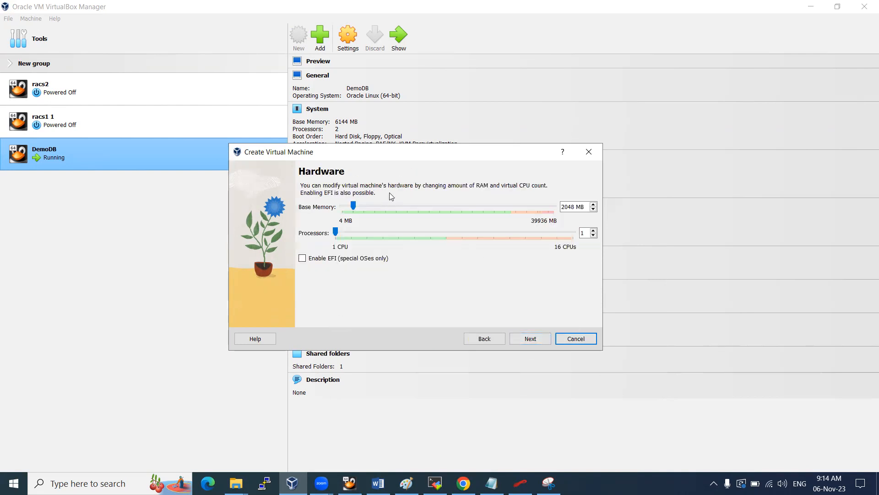
# Give oel9ora19 6144 MB base memory and 2 processors
pyautogui.click(370, 206)
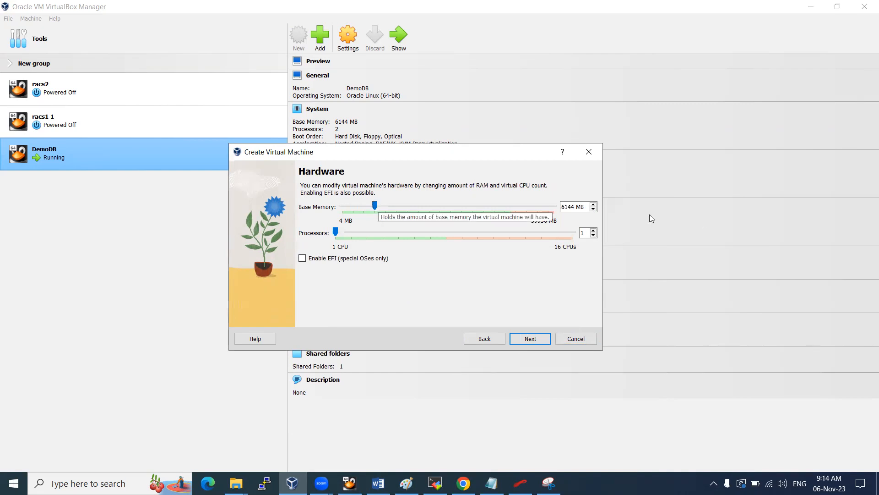
pyautogui.click(351, 235)
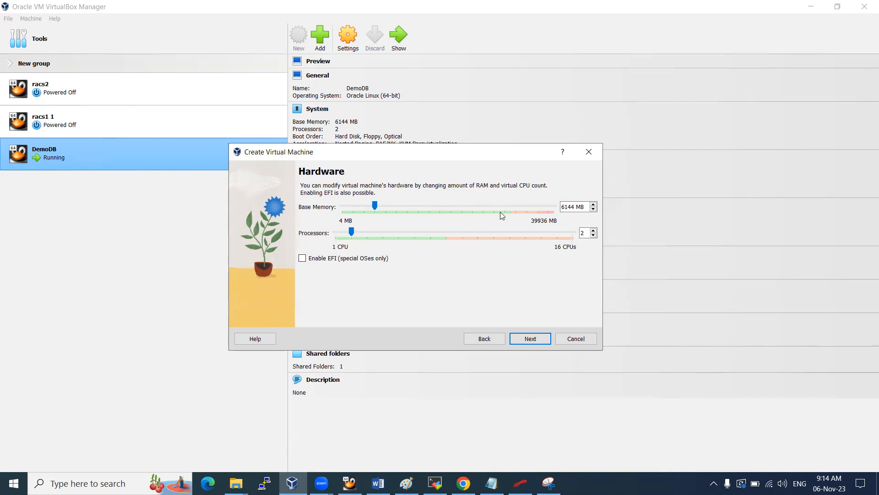
pyautogui.click(531, 339)
# Set the virtual disk size to 70 GB and finish creating the VM
pyautogui.click(573, 226)
pyautogui.press('BackSpace')
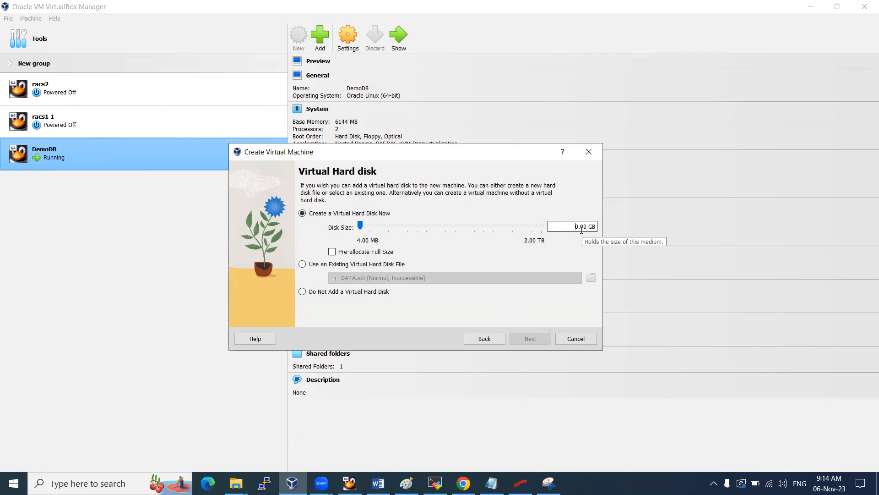
pyautogui.write('7')
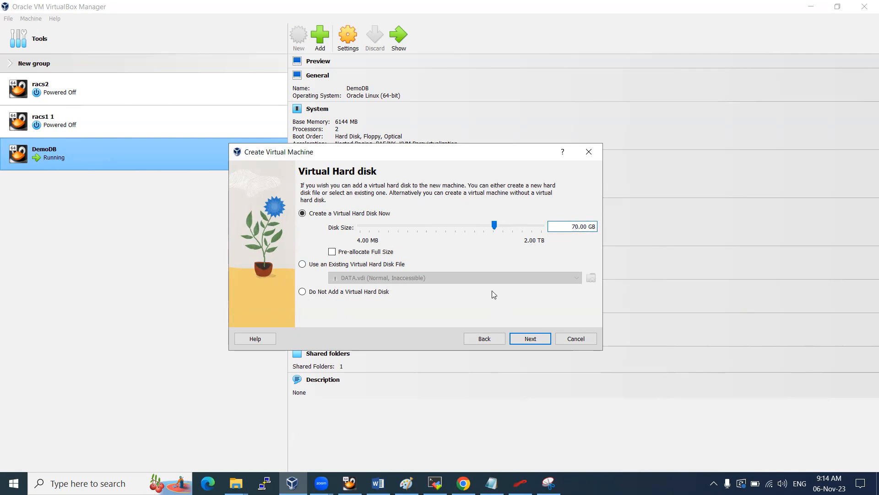
pyautogui.click(531, 339)
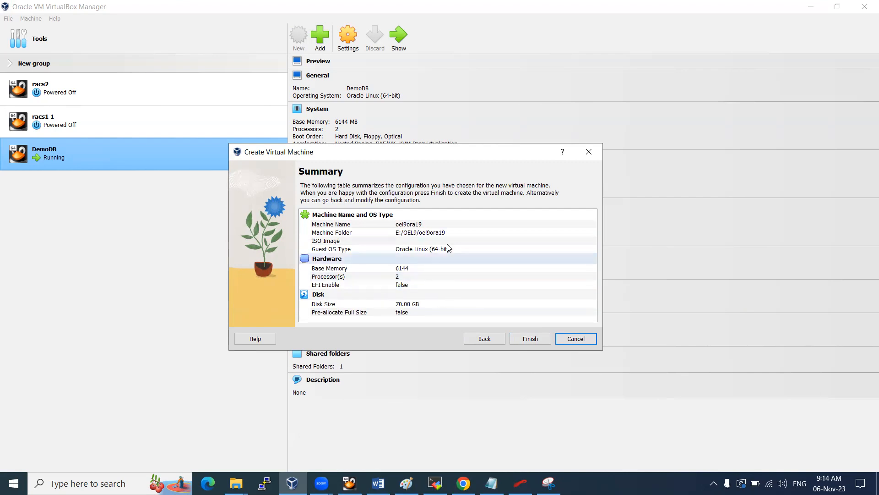
pyautogui.click(531, 339)
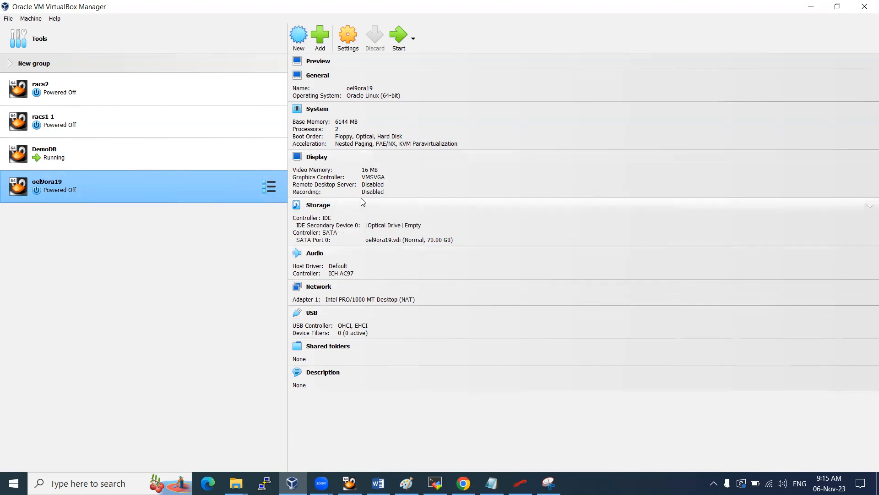
# Set oel9ora19's Shared Clipboard and Drag'n'Drop to Bidirectional
pyautogui.click(350, 96)
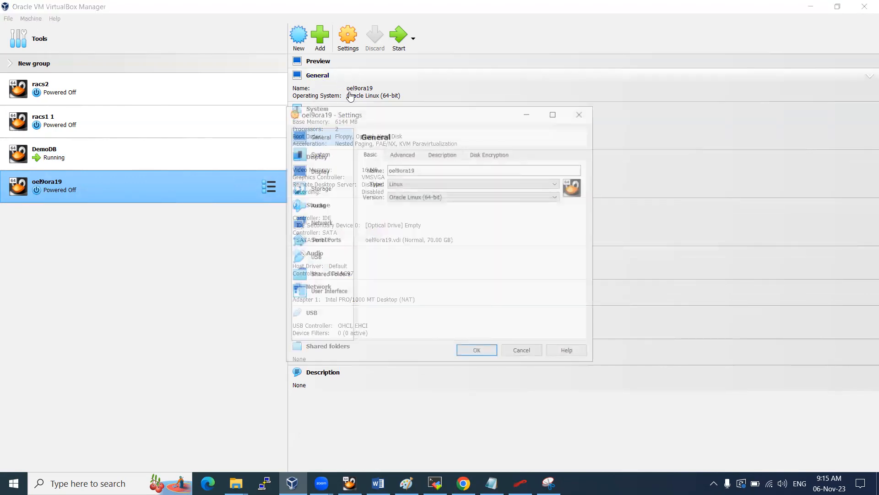
pyautogui.click(402, 153)
pyautogui.click(434, 184)
pyautogui.click(432, 215)
pyautogui.click(435, 197)
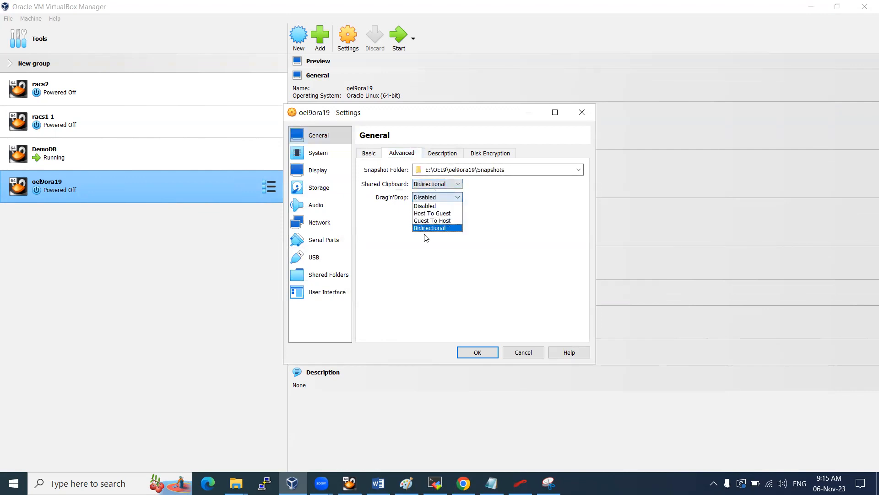
pyautogui.click(423, 228)
pyautogui.click(369, 153)
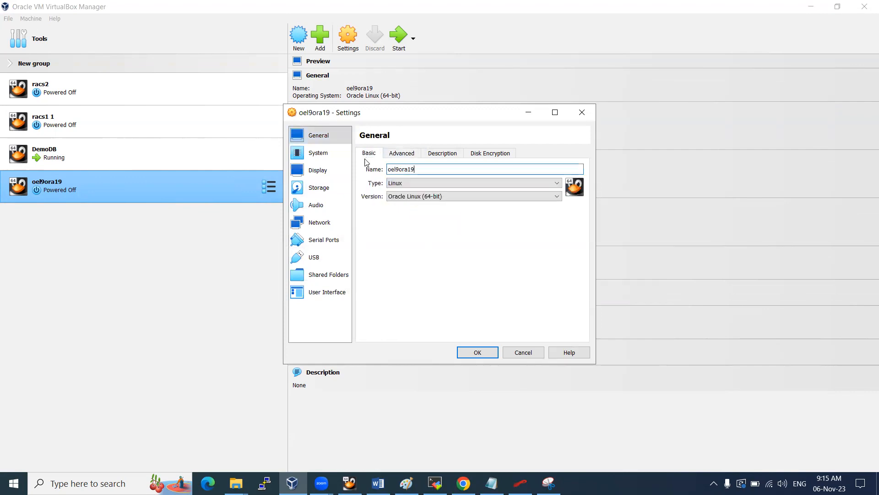
# Load V1035417-01.iso from the OEL9 folder into the empty optical drive
pyautogui.click(323, 177)
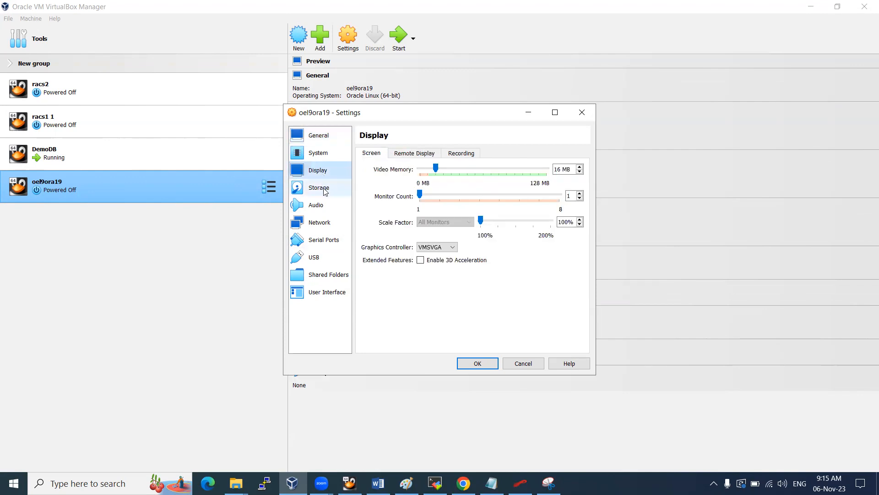
pyautogui.click(319, 188)
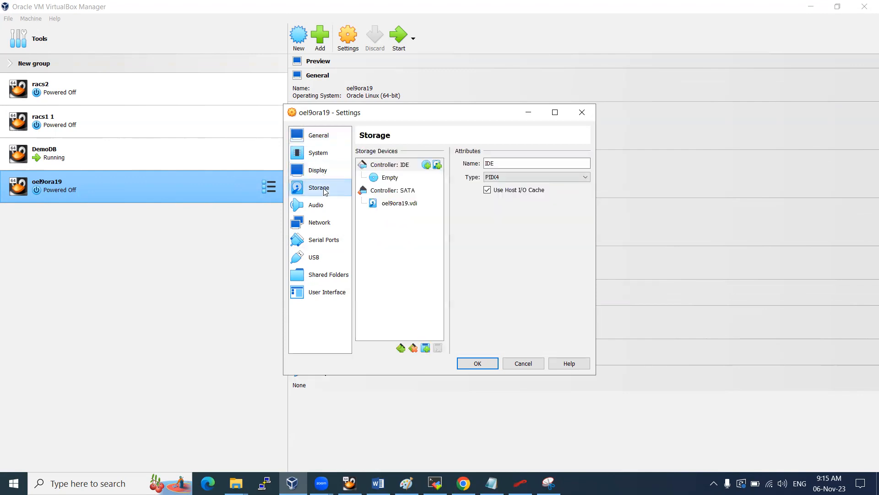
pyautogui.click(394, 179)
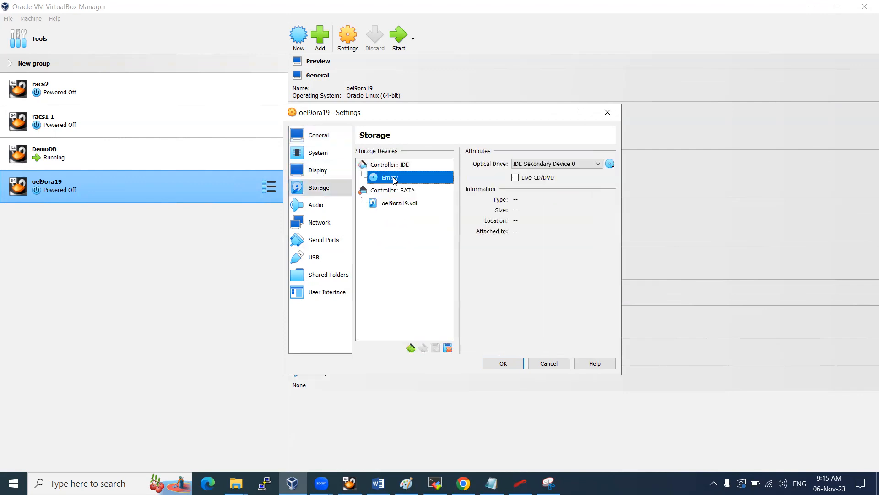
pyautogui.click(611, 165)
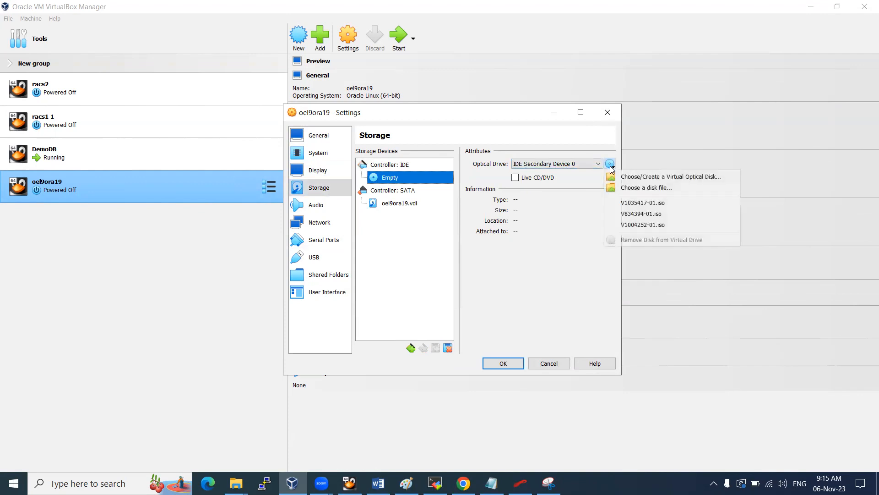
pyautogui.click(598, 164)
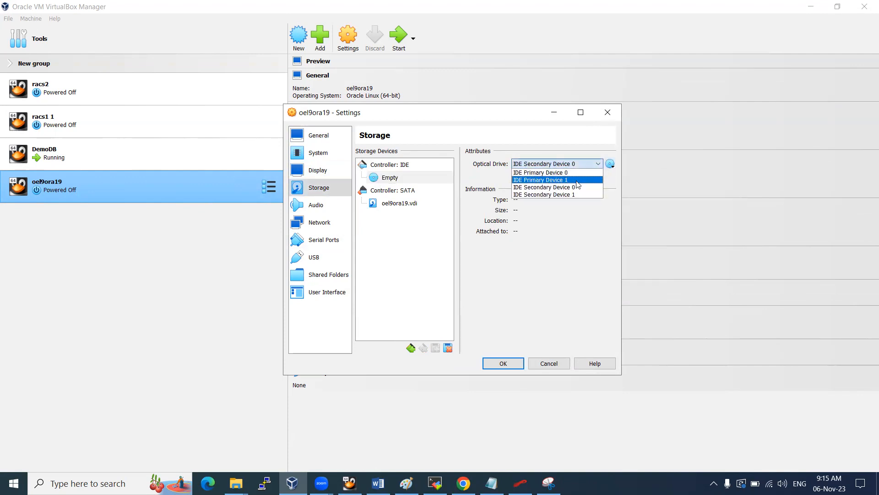
pyautogui.click(610, 166)
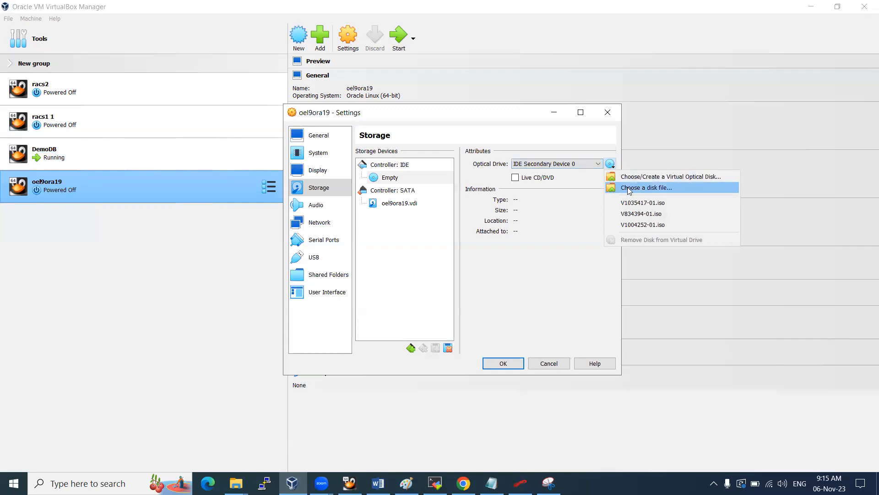
pyautogui.click(629, 188)
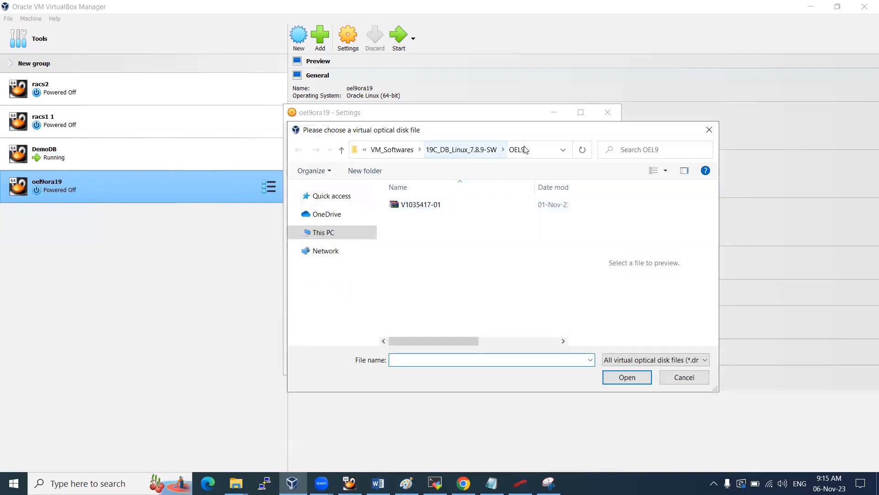
pyautogui.click(434, 205)
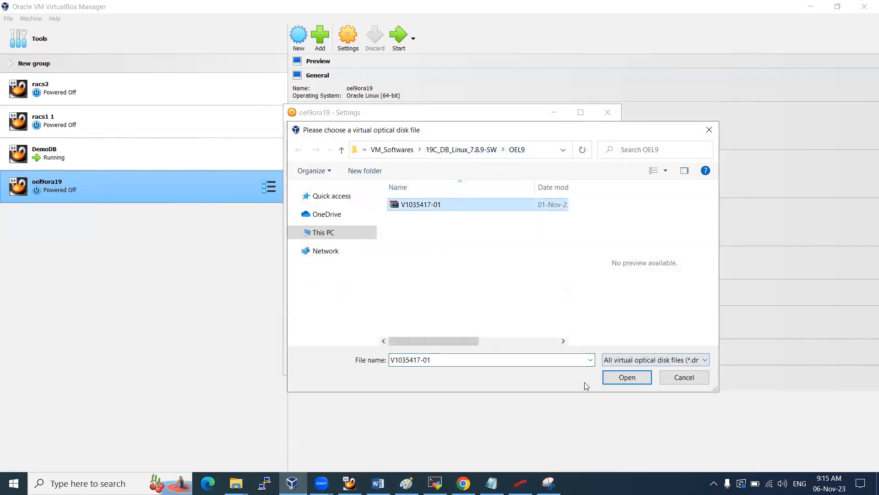
pyautogui.click(463, 483)
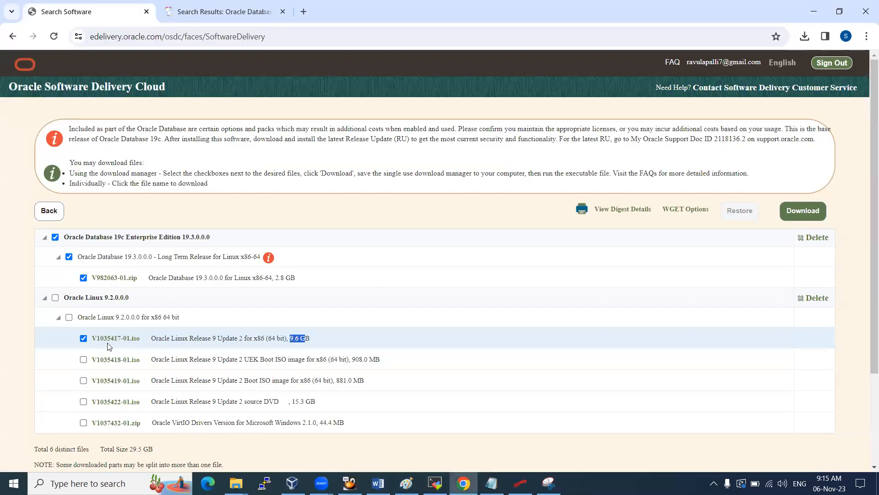
pyautogui.hotkey('alt', 'Tab')
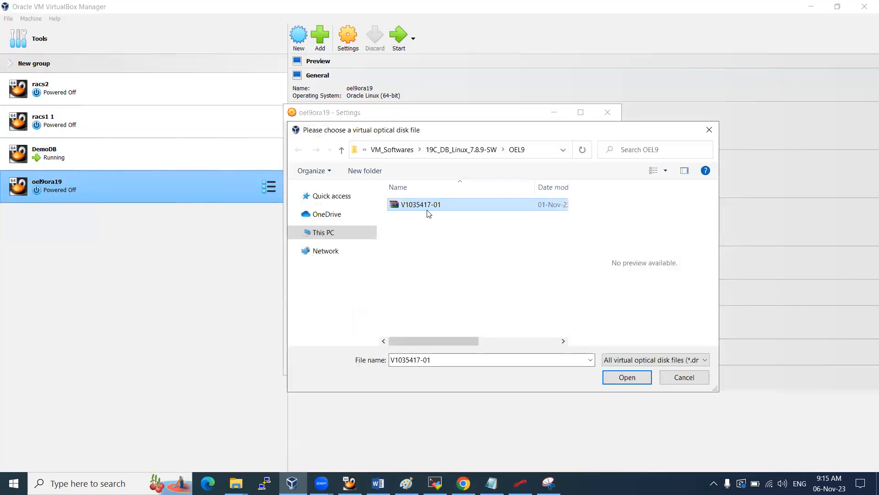
pyautogui.click(626, 377)
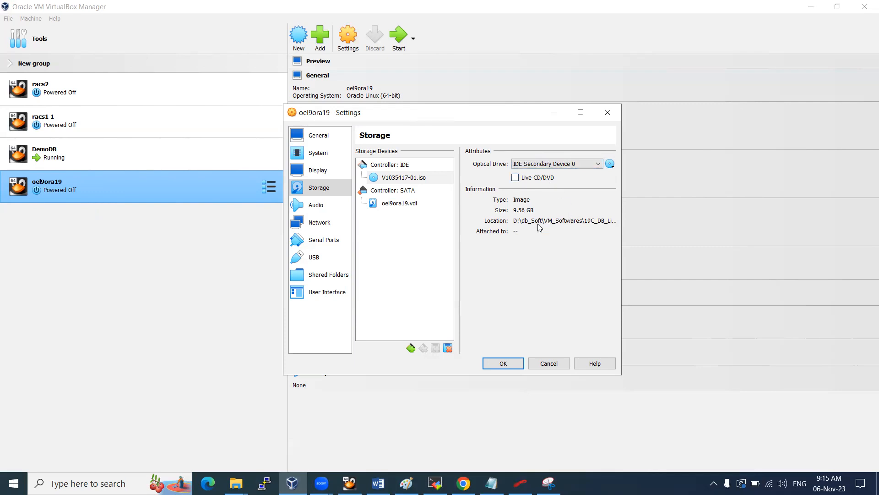
# Put Adapter 1 on Host-only Adapter and enable Adapter 2 bridged to the MediaTek Wi-Fi card
pyautogui.click(316, 209)
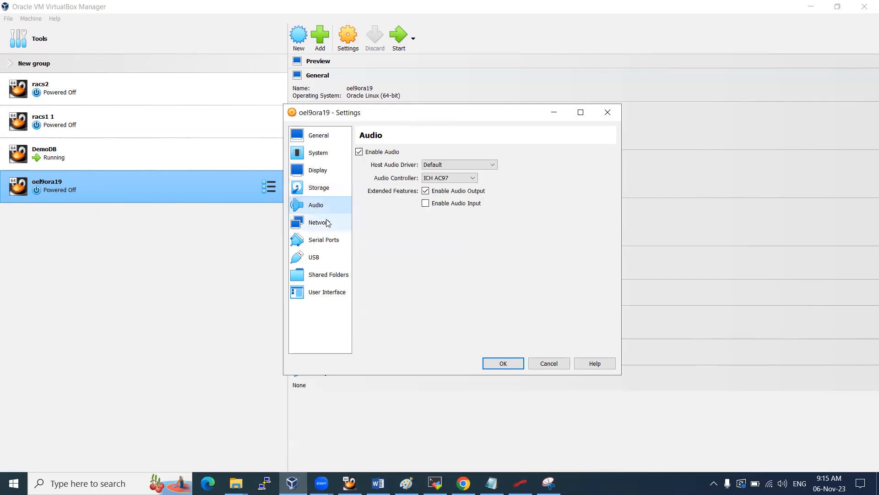
pyautogui.click(327, 223)
pyautogui.click(449, 180)
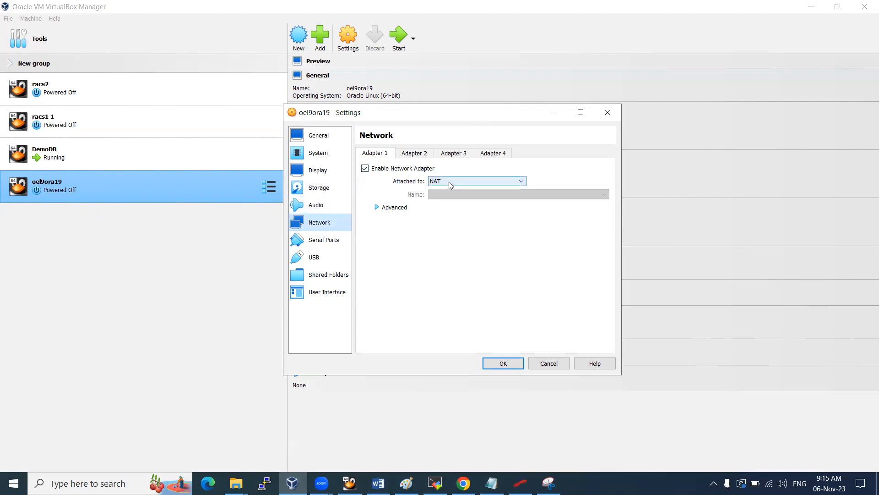
pyautogui.click(453, 214)
pyautogui.click(422, 153)
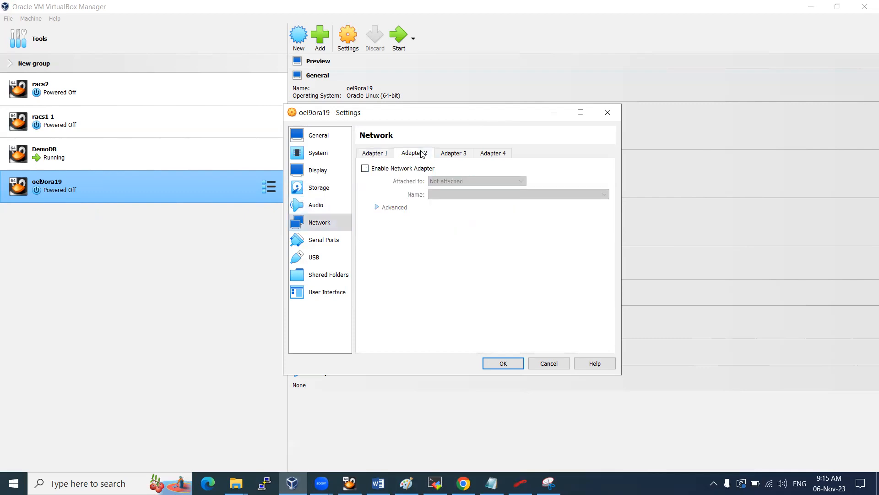
pyautogui.click(446, 179)
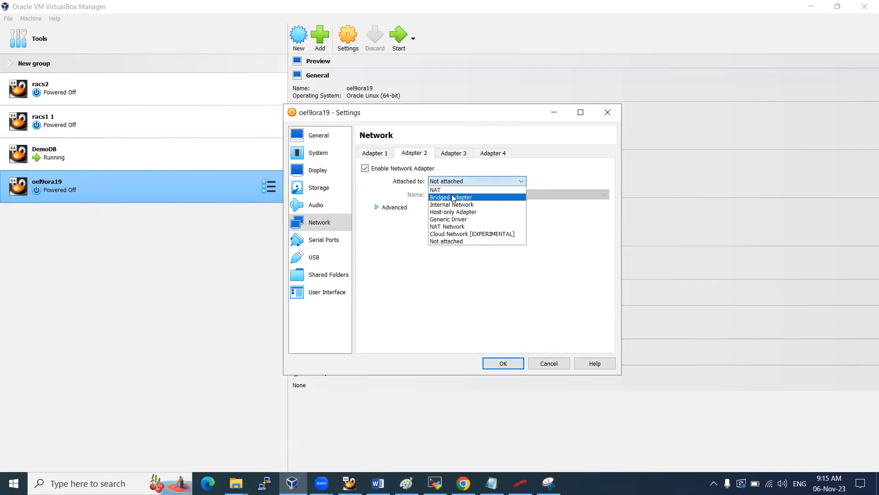
pyautogui.click(453, 197)
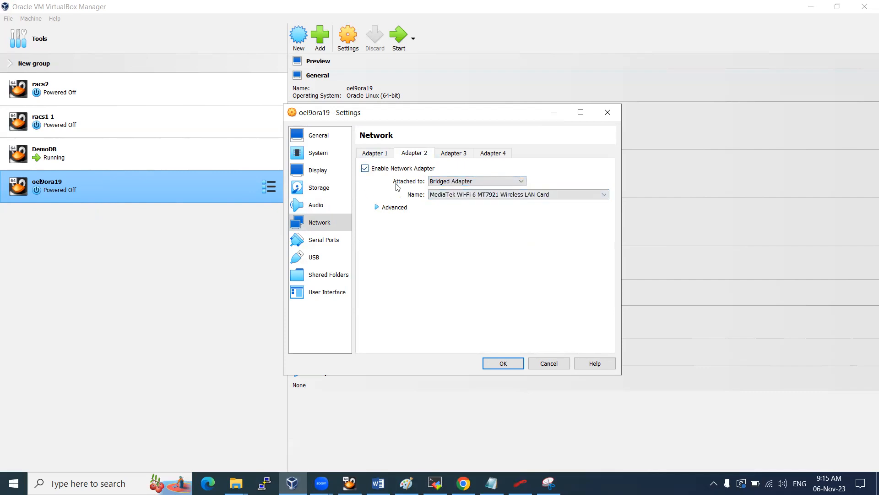
pyautogui.click(377, 158)
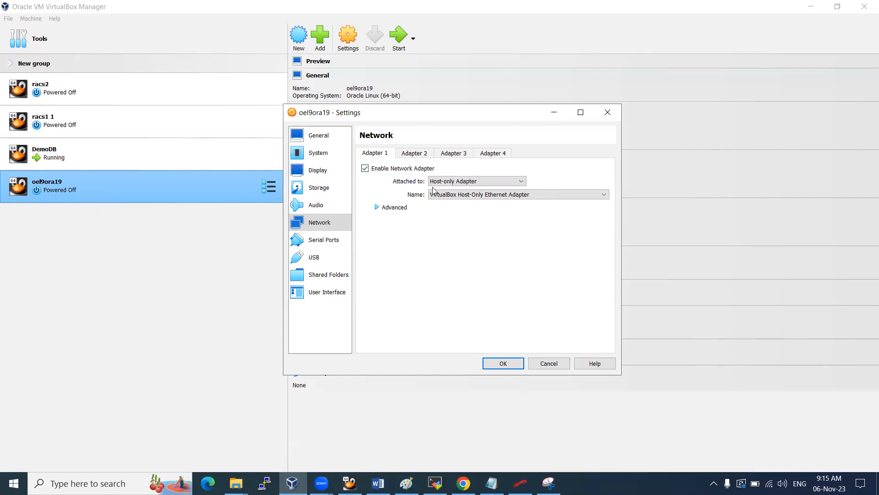
pyautogui.click(325, 274)
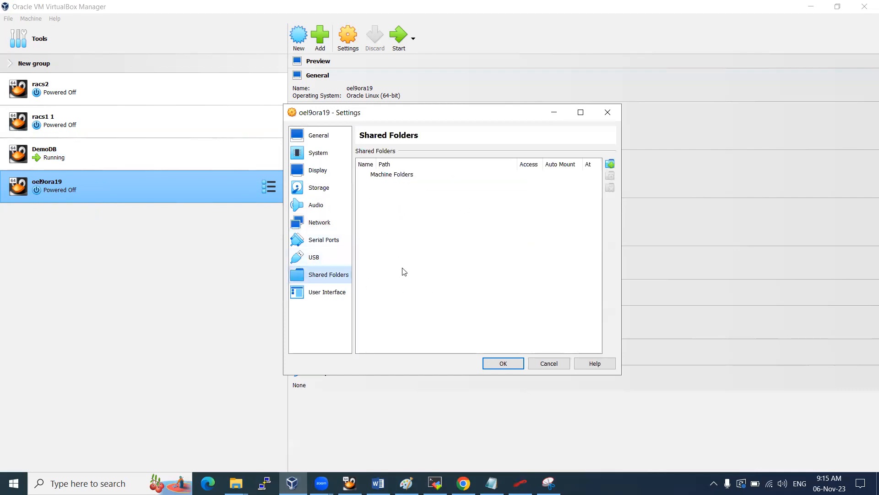
# Add D:\db_Soft\VM_Softwares as an auto-mounted shared folder and save the settings
pyautogui.click(609, 164)
pyautogui.click(512, 214)
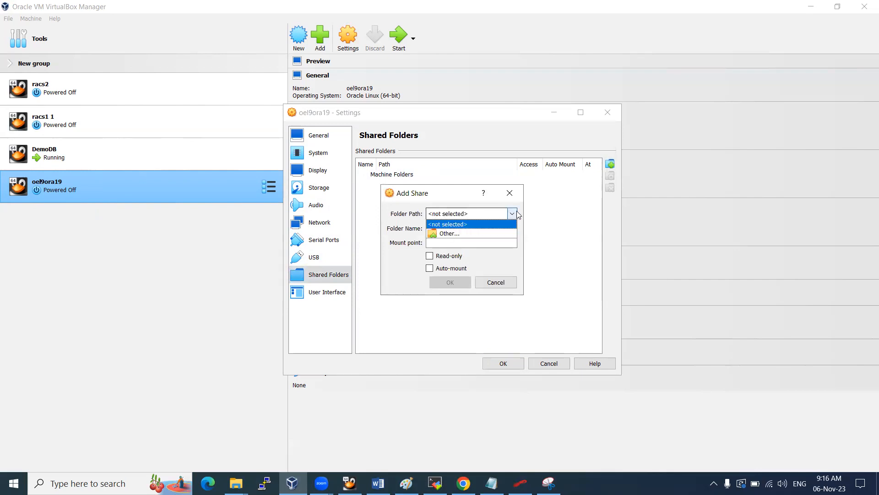
pyautogui.click(467, 232)
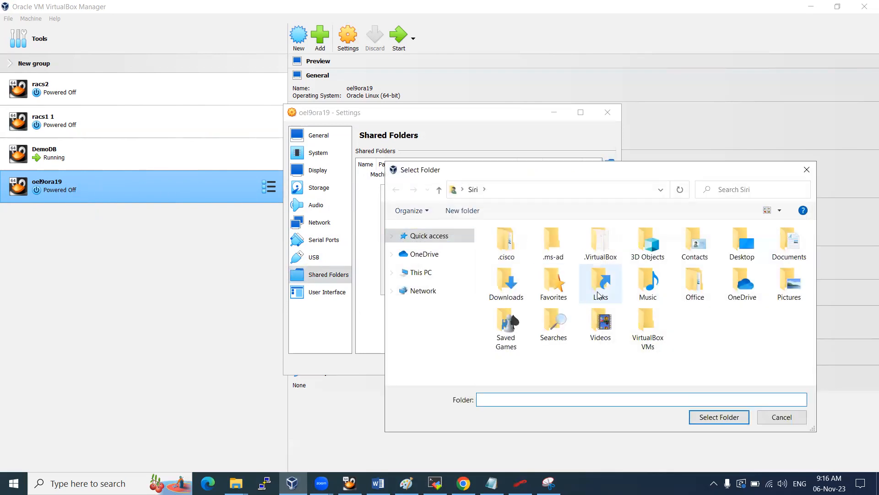
pyautogui.click(420, 272)
pyautogui.scroll(-3, 621, 306)
pyautogui.doubleClick(659, 330)
pyautogui.doubleClick(526, 257)
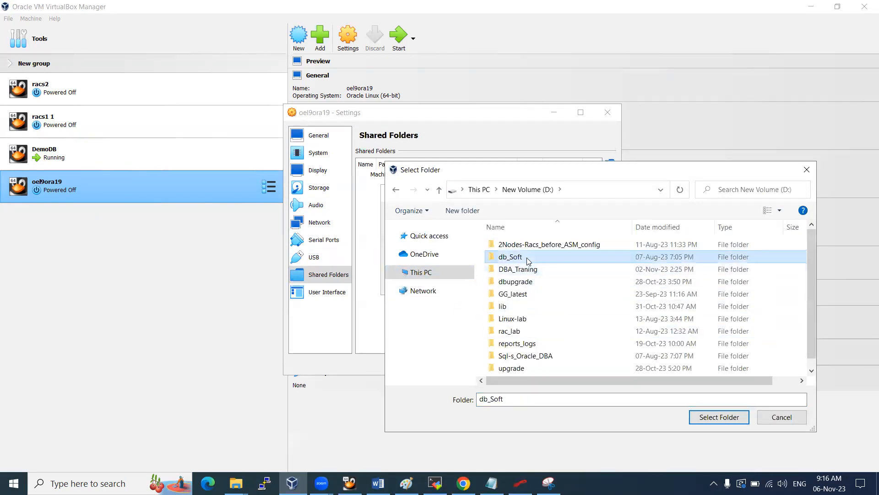
pyautogui.doubleClick(520, 258)
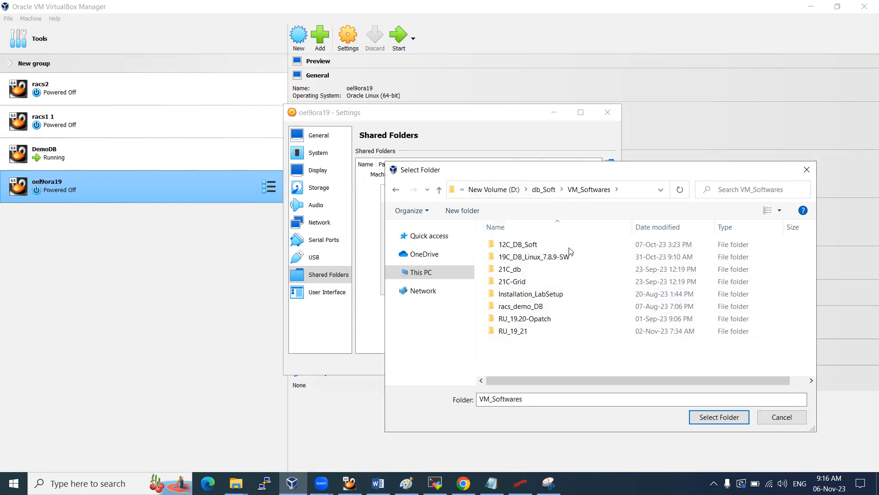
pyautogui.click(720, 418)
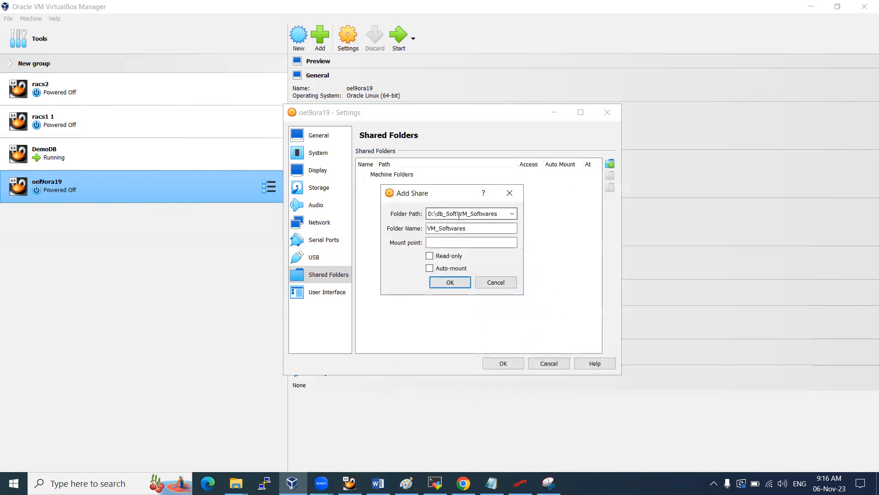
pyautogui.click(448, 269)
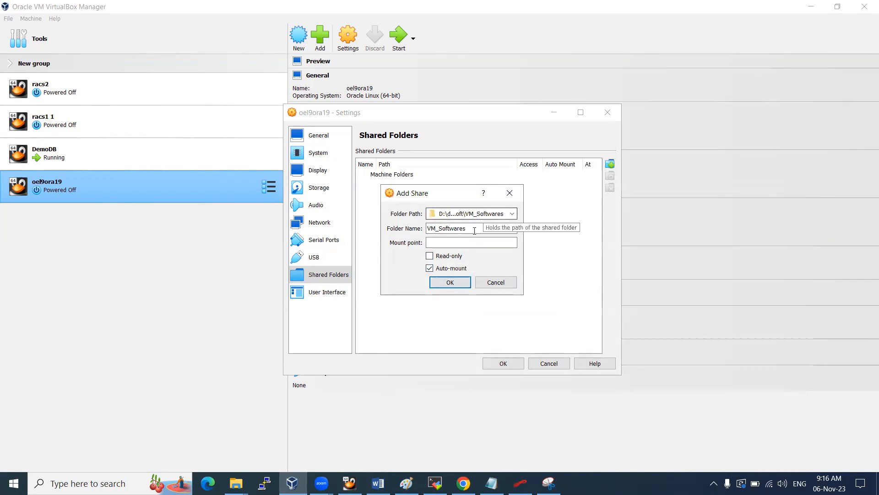
pyautogui.click(455, 282)
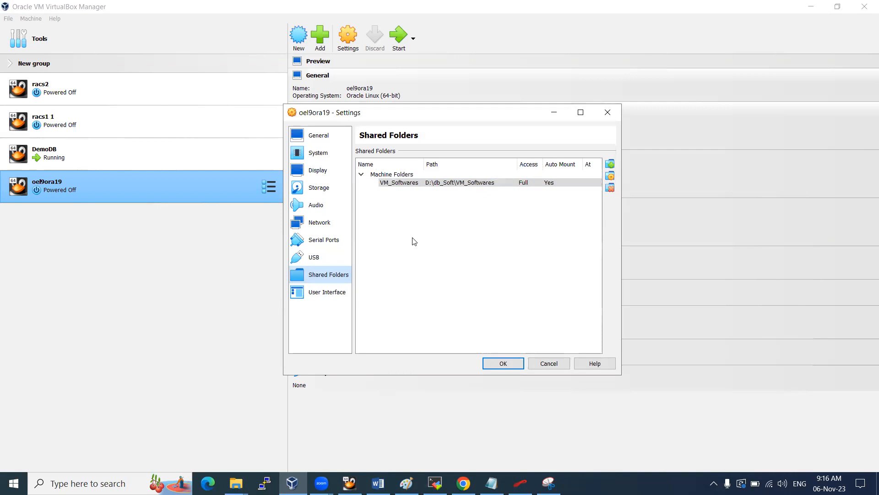
pyautogui.click(504, 364)
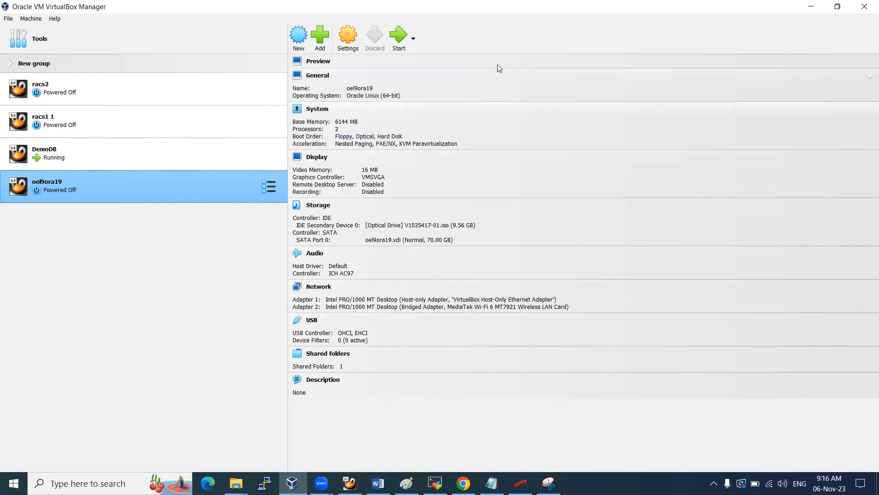
# Launch the oel9ora19 virtual machine from VirtualBox Manager
pyautogui.click(394, 45)
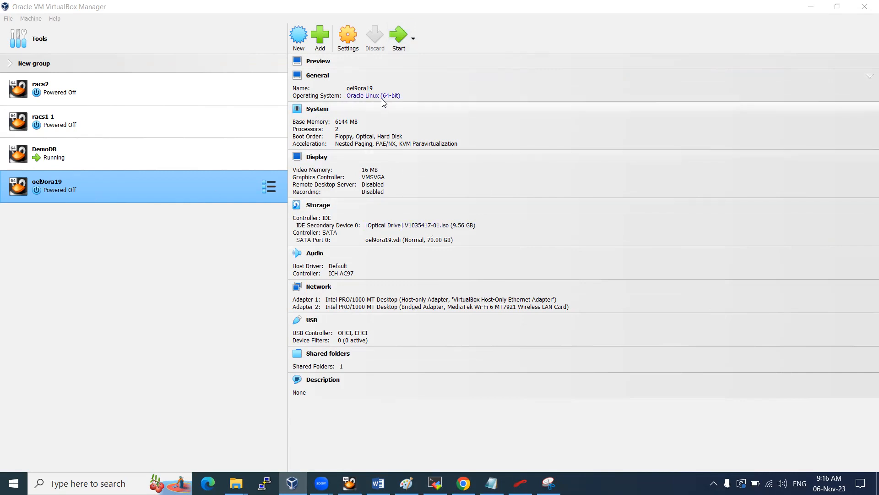
pyautogui.click(399, 40)
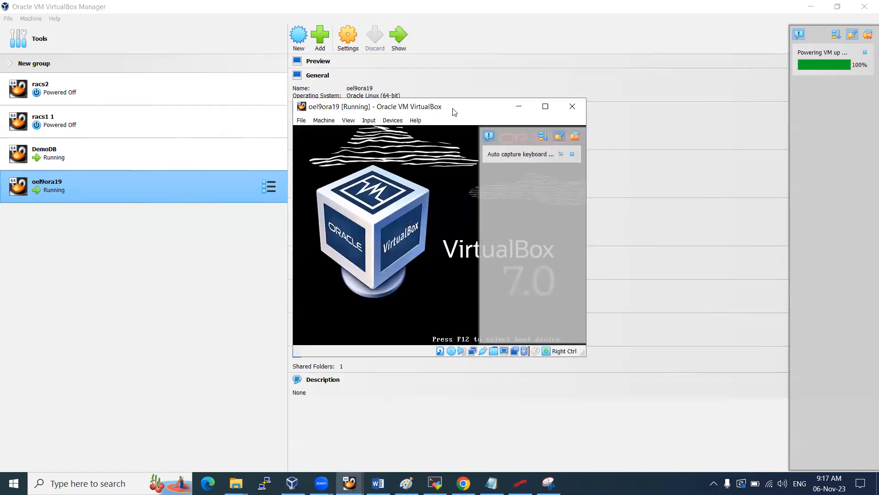
# Highlight Install Oracle Linux 9.2.0 on the VM boot menu to halt the countdown
pyautogui.moveTo(448, 108); pyautogui.dragTo(446, 108)
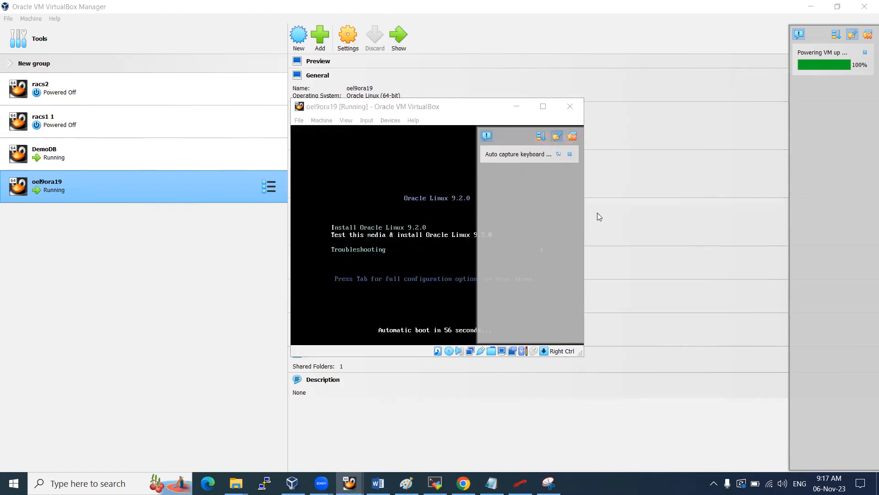
pyautogui.click(540, 179)
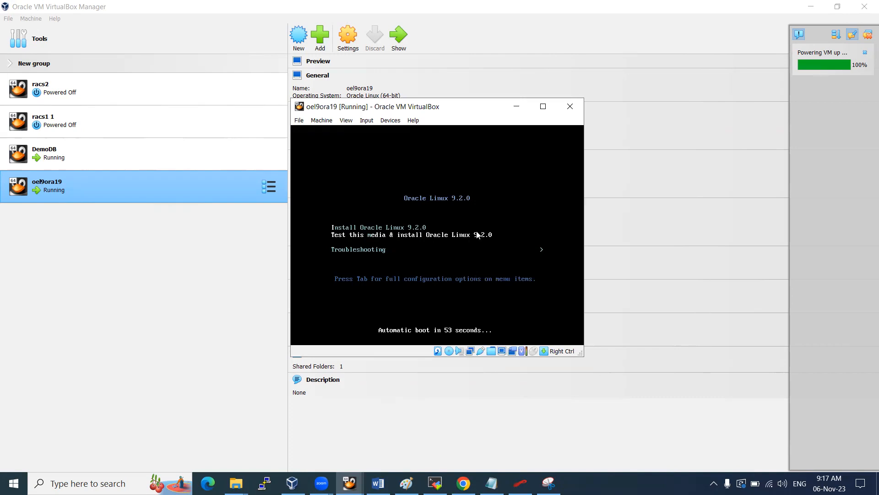
pyautogui.press('Up')
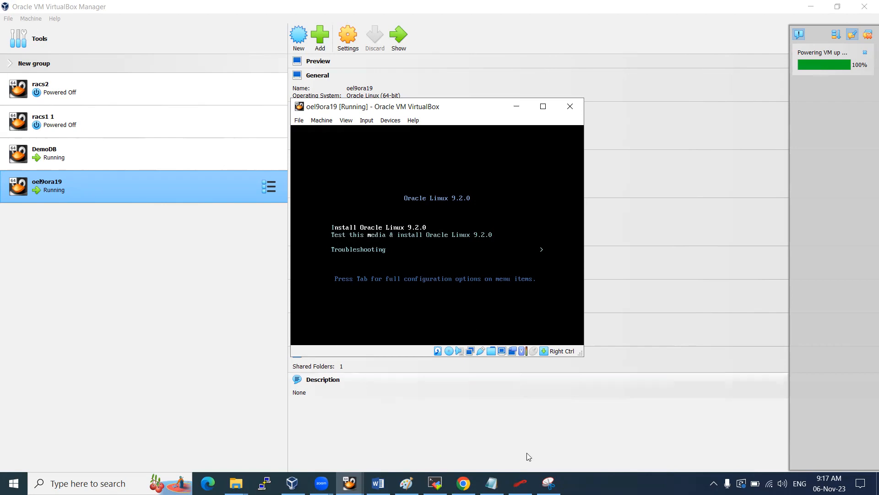
pyautogui.click(548, 483)
# Snip the Oracle Linux boot menu and paste it into the Word notes
pyautogui.click(16, 60)
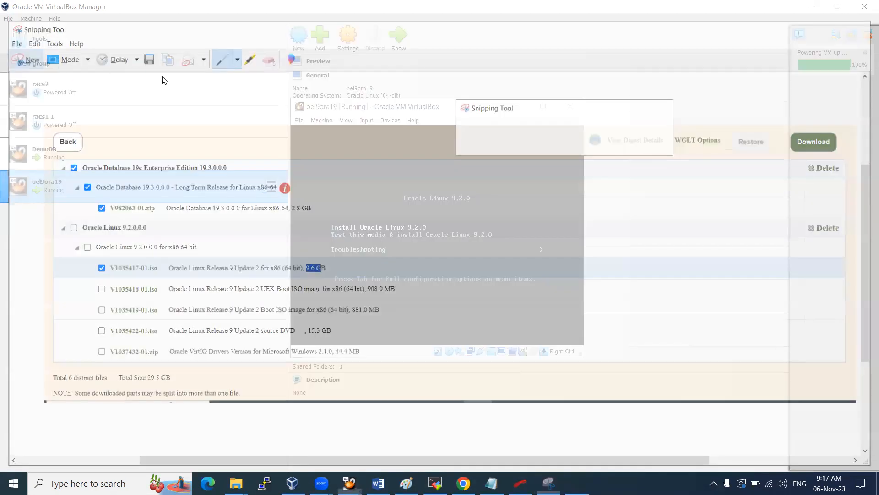
pyautogui.moveTo(268, 80); pyautogui.dragTo(651, 394)
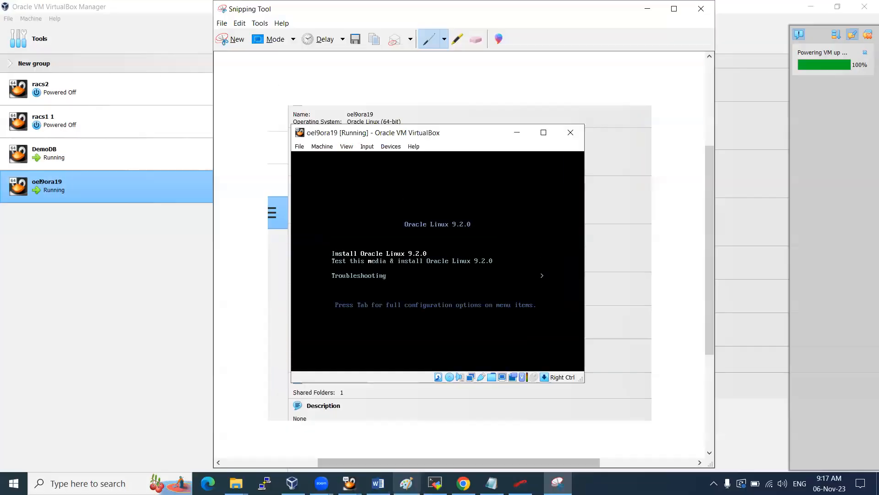
pyautogui.click(378, 483)
pyautogui.hotkey('ctrl', 'v')
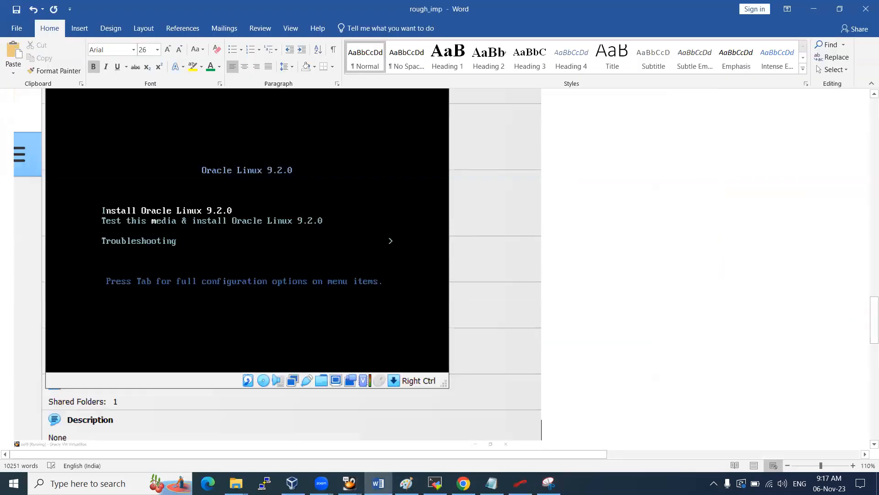
# Return to the oel9ora19 window and boot the Oracle Linux installer
pyautogui.hotkey('alt', 'Tab')
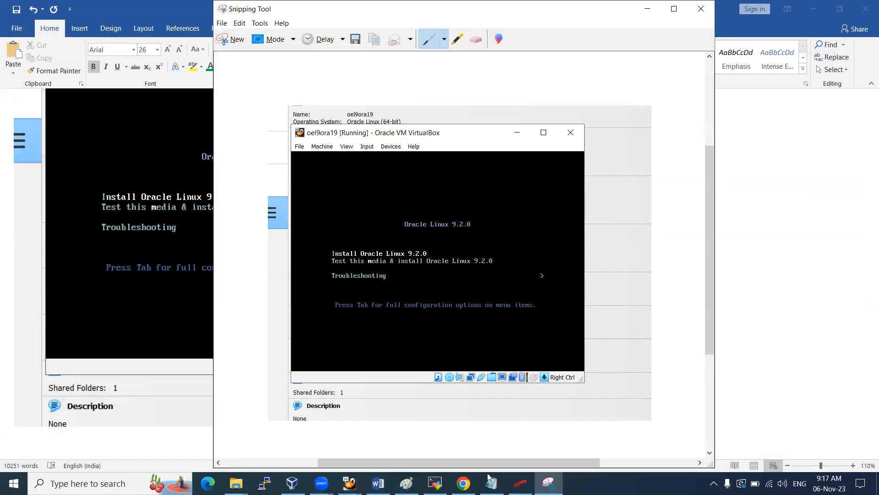
pyautogui.click(361, 482)
pyautogui.click(410, 437)
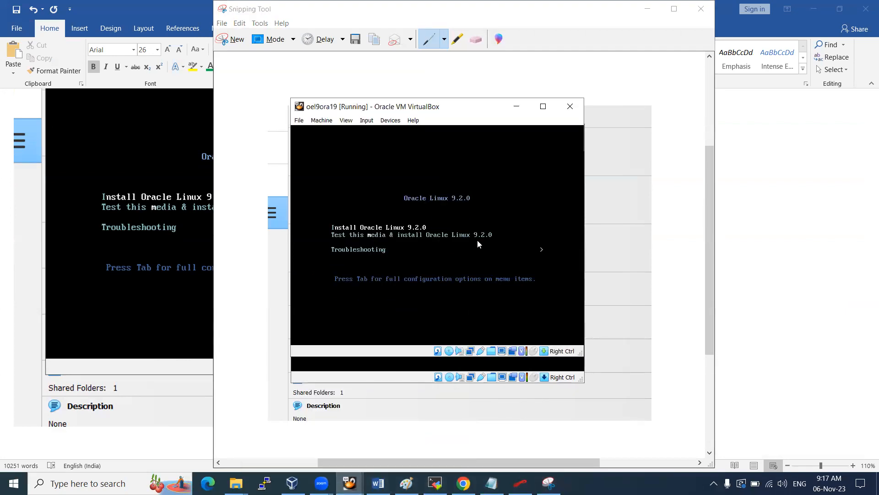
pyautogui.press('Return')
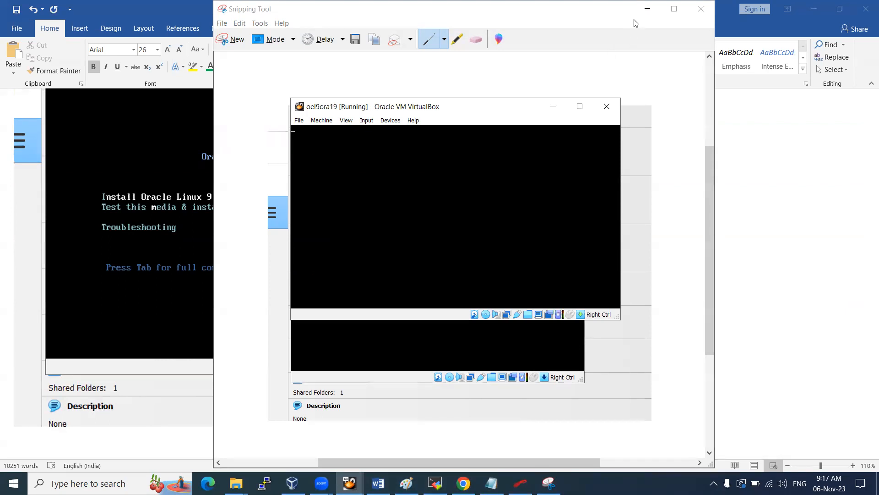
# Minimize Snipping Tool and shift the VM window right while the installer loads
pyautogui.click(647, 8)
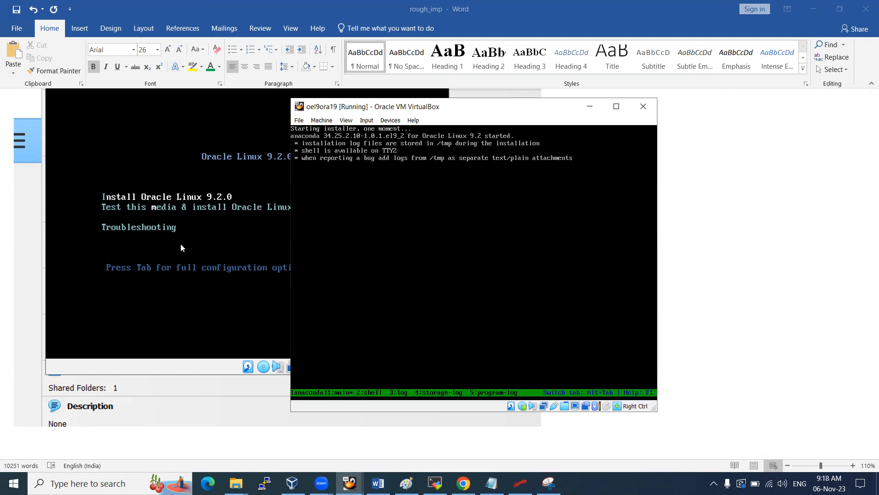
pyautogui.moveTo(473, 107); pyautogui.dragTo(563, 104)
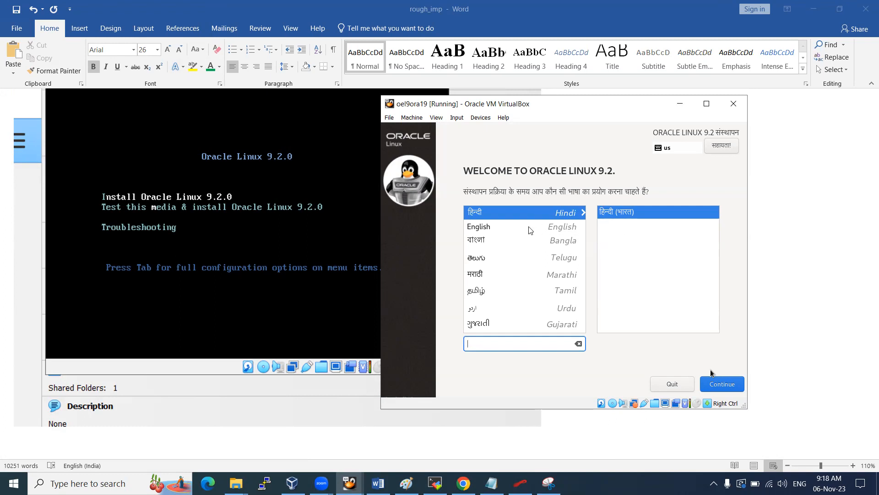
# Choose English as the installation language and snip the VM window
pyautogui.click(504, 229)
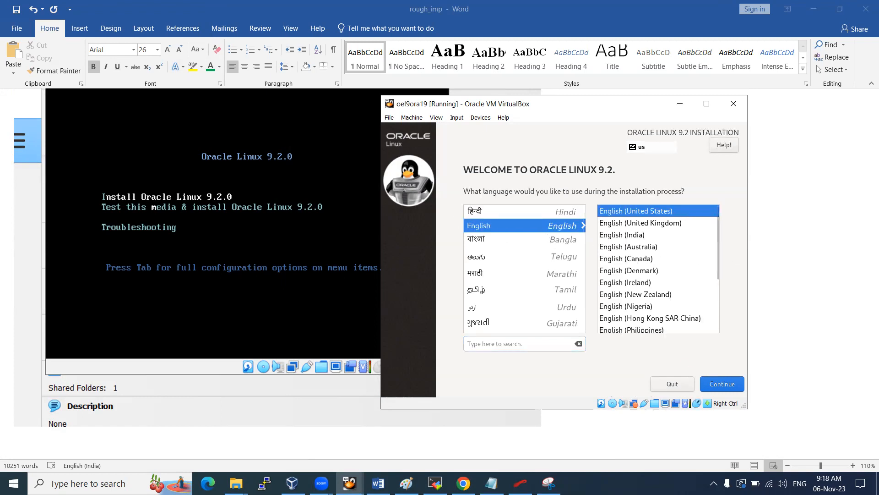
pyautogui.press('Control_R')
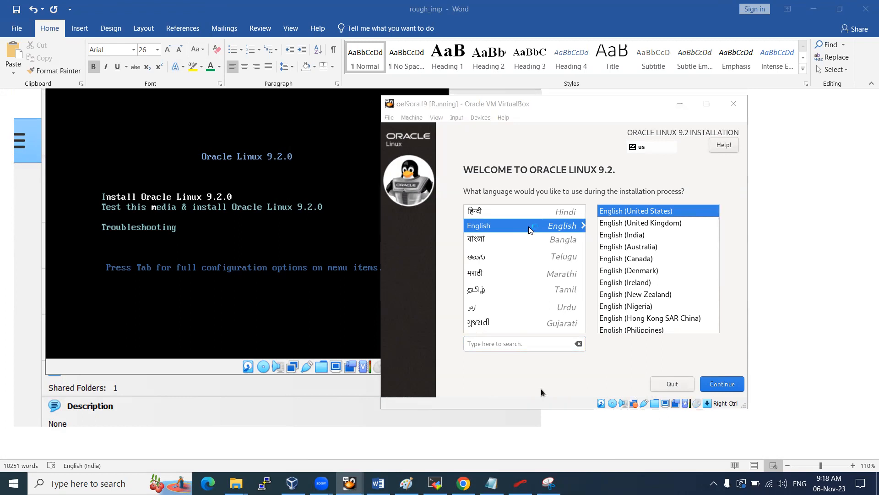
pyautogui.click(548, 483)
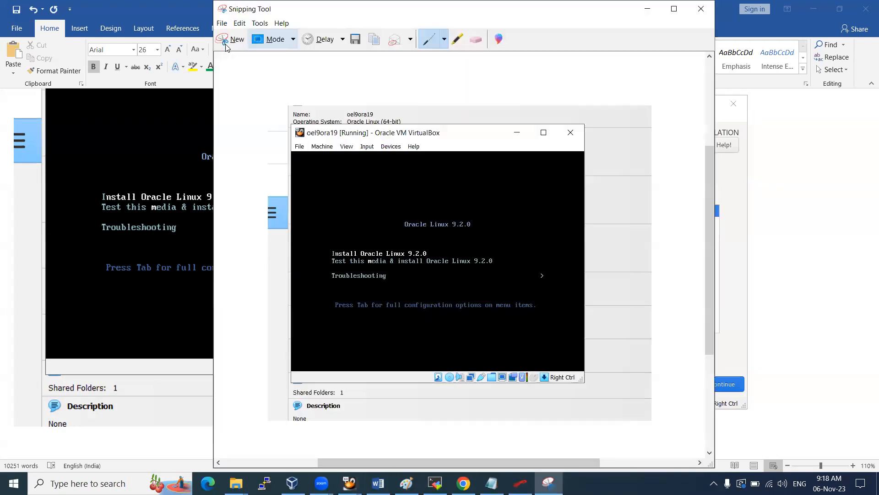
pyautogui.click(225, 41)
pyautogui.moveTo(381, 95); pyautogui.dragTo(749, 418)
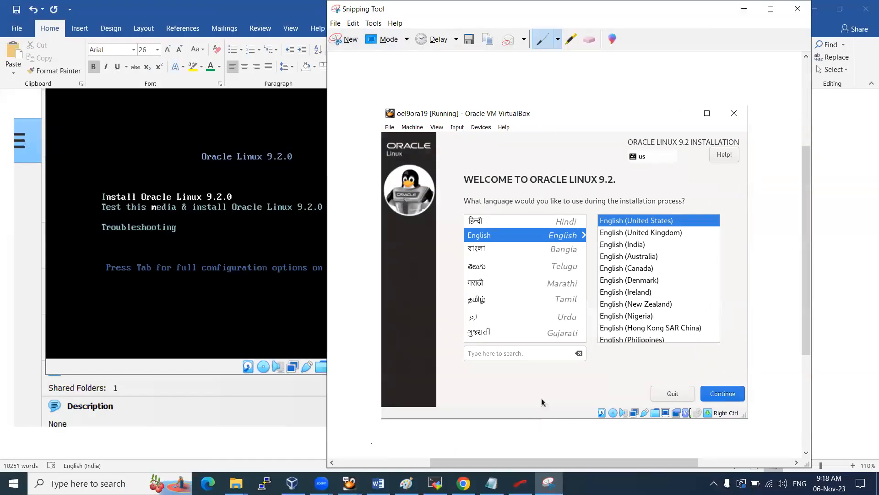
# Add the heading 'Select the language' in Word with the language screenshot below it
pyautogui.hotkey('alt', 'Tab')
pyautogui.write('S')
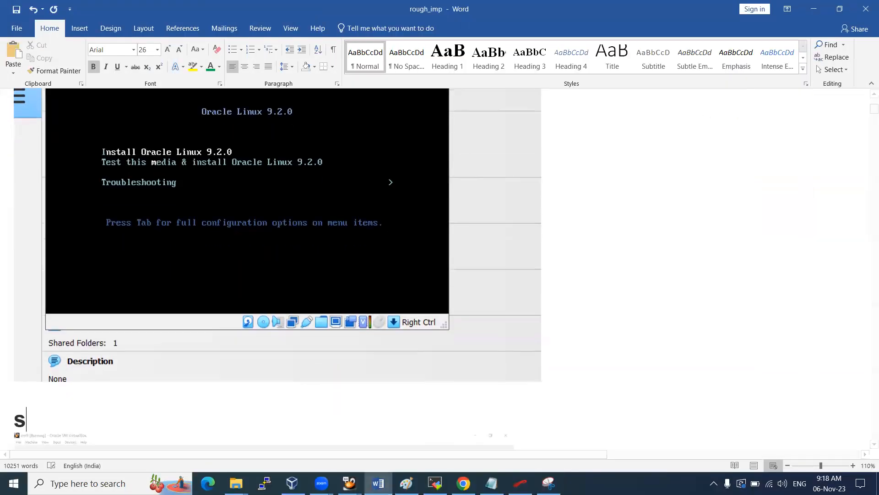
pyautogui.write('elect the lang')
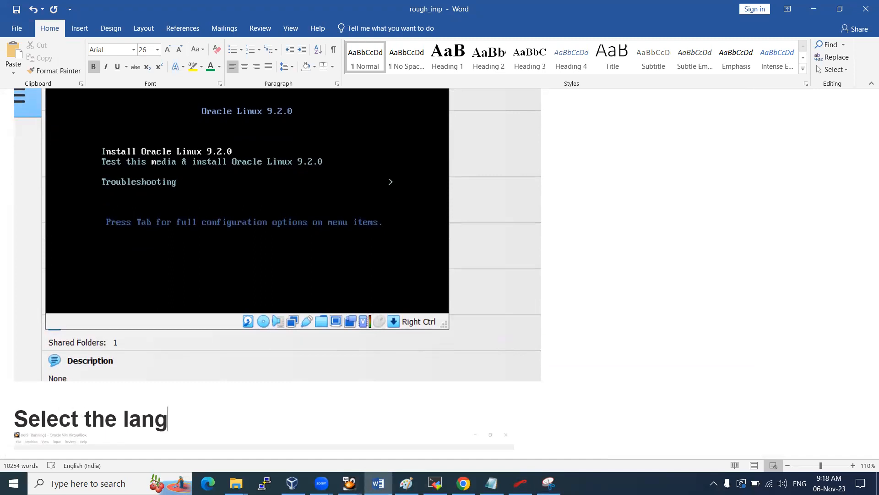
pyautogui.write('uagew')
pyautogui.press('BackSpace')
pyautogui.press('Return')
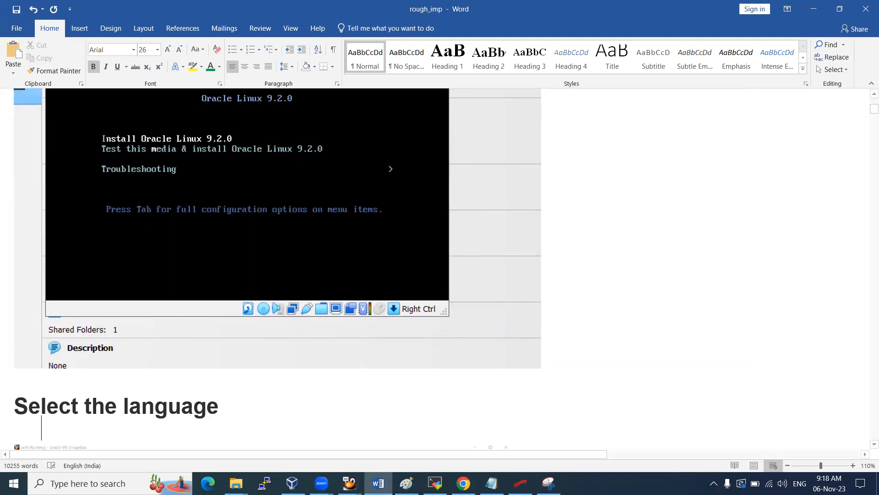
pyautogui.hotkey('ctrl', 'v')
pyautogui.press('Return')
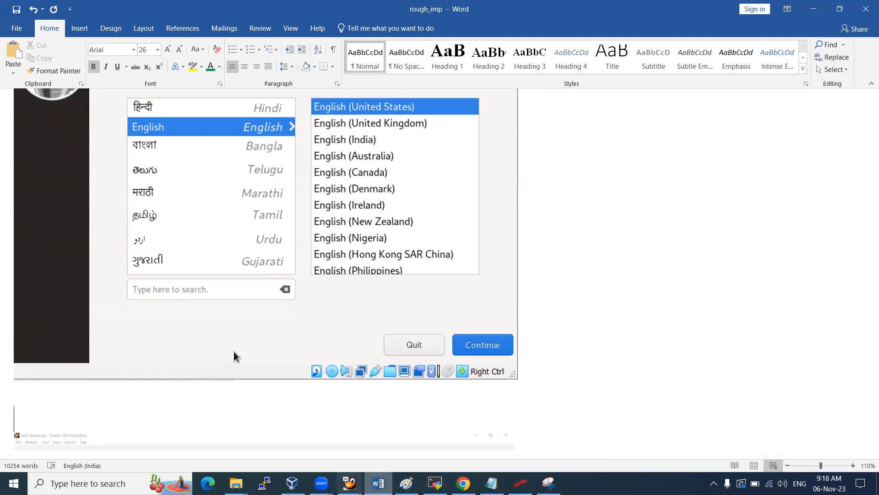
pyautogui.moveTo(349, 484)
pyautogui.click(415, 435)
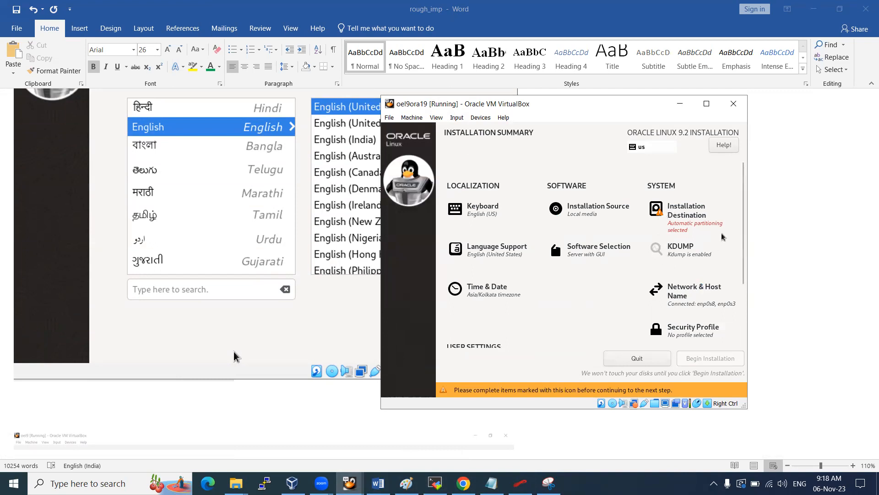
# Snip the Installation Summary screen and mark Installation Destination in red
pyautogui.press('Control_R')
pyautogui.click(725, 388)
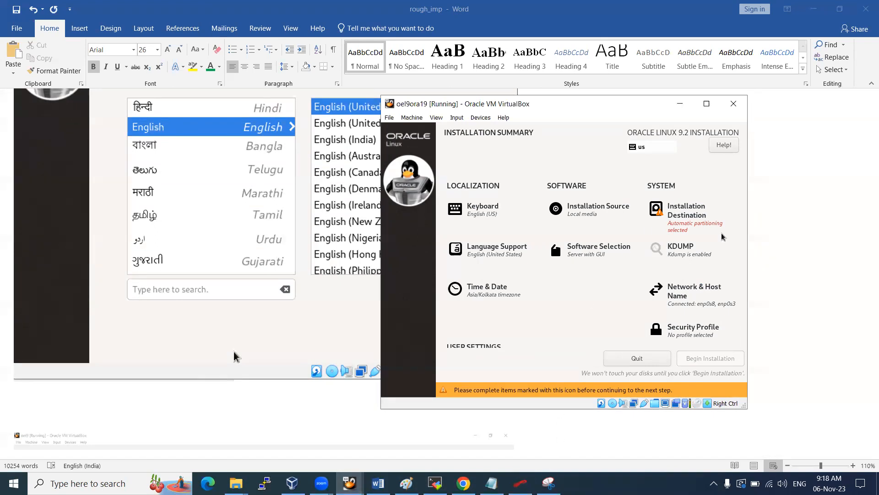
pyautogui.click(548, 483)
pyautogui.click(347, 39)
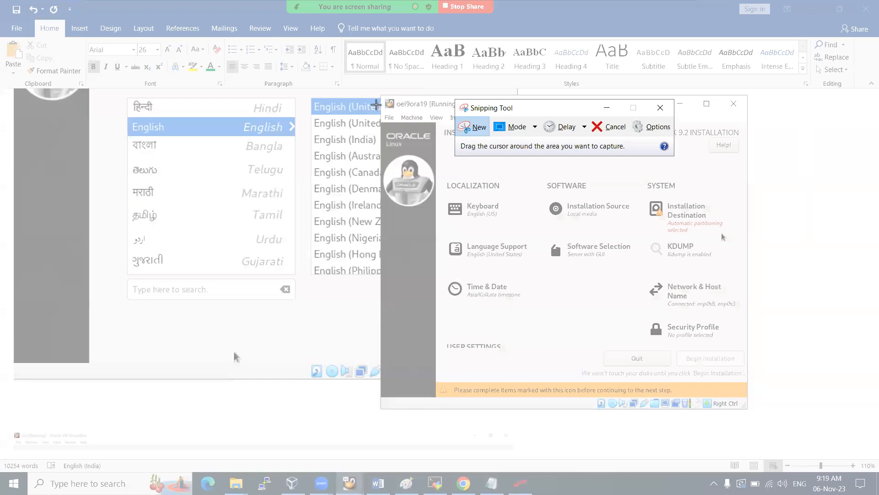
pyautogui.moveTo(381, 94); pyautogui.dragTo(747, 411)
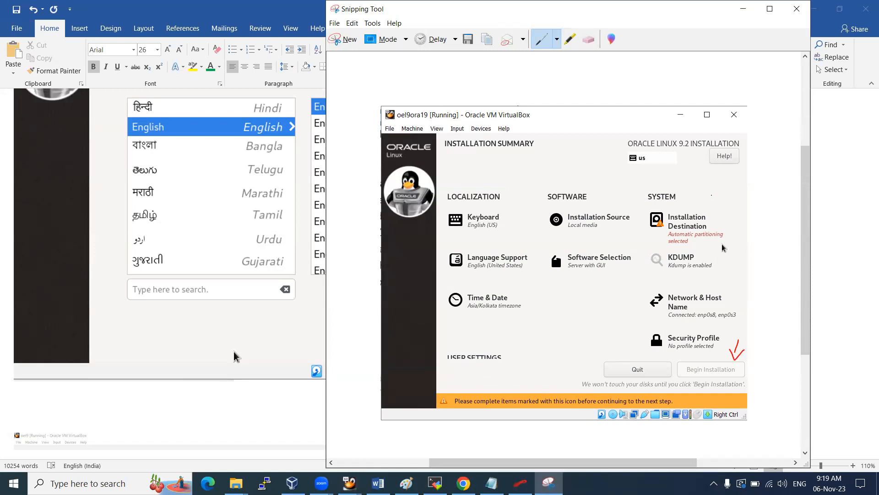
pyautogui.moveTo(656, 201); pyautogui.dragTo(641, 225)
pyautogui.click(78, 405)
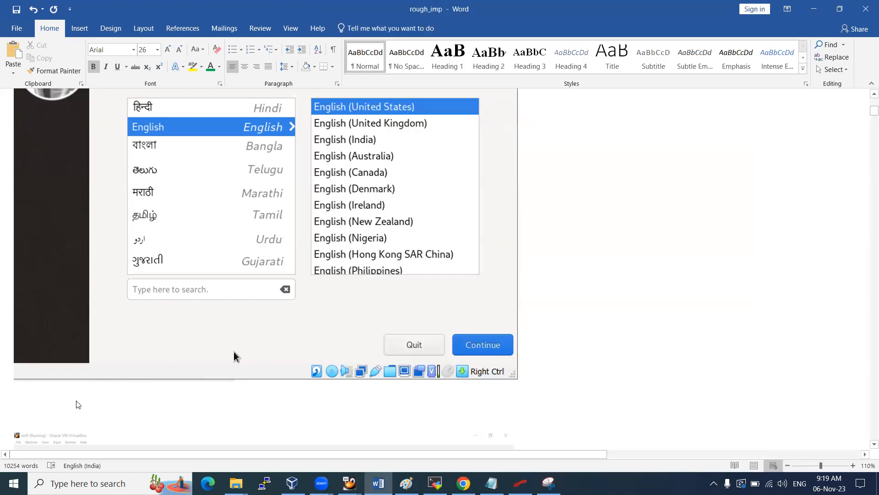
# Type the heading 'continue to the next after marked one fixed up' and paste the annotated snip below
pyautogui.write('con')
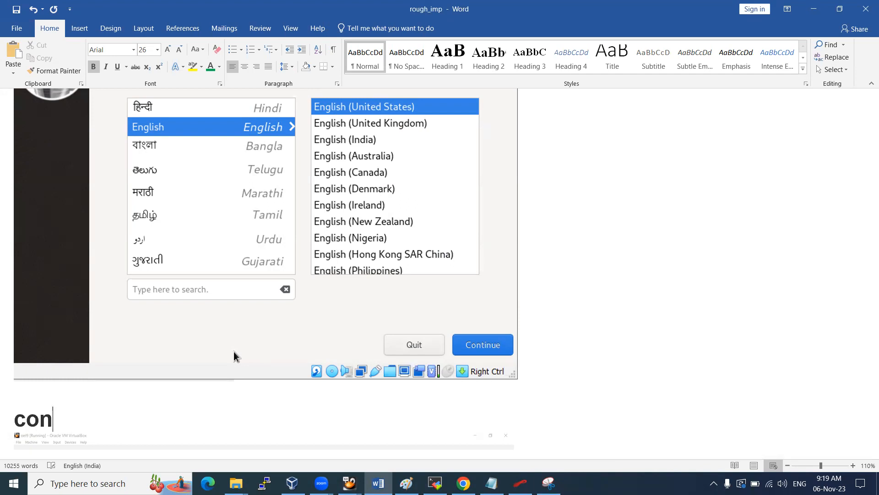
pyautogui.write('tinue to the nex')
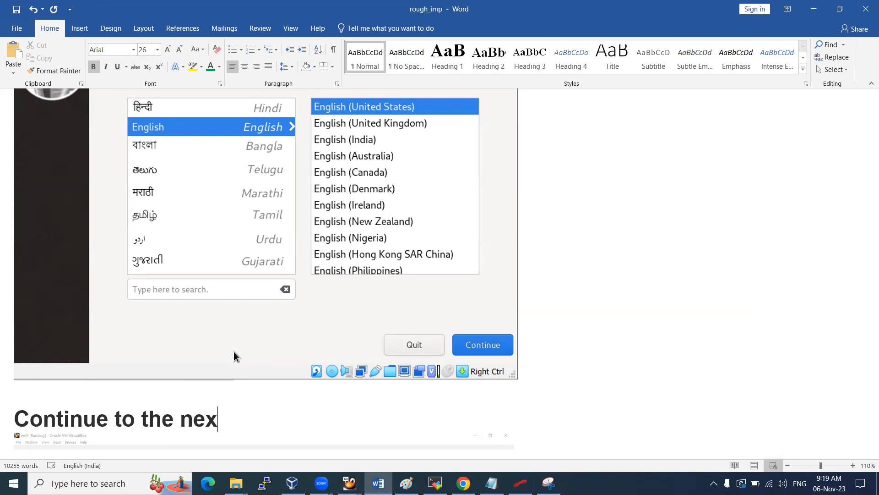
pyautogui.write('t after mak')
pyautogui.press('BackSpace')
pyautogui.write('ekr')
pyautogui.press('BackSpace')
pyautogui.press('BackSpace')
pyautogui.press('BackSpace')
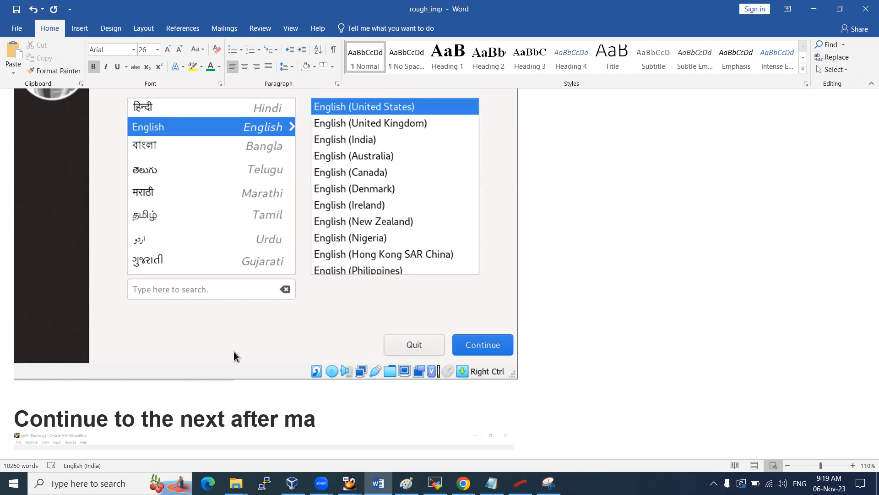
pyautogui.write('rked one fiu')
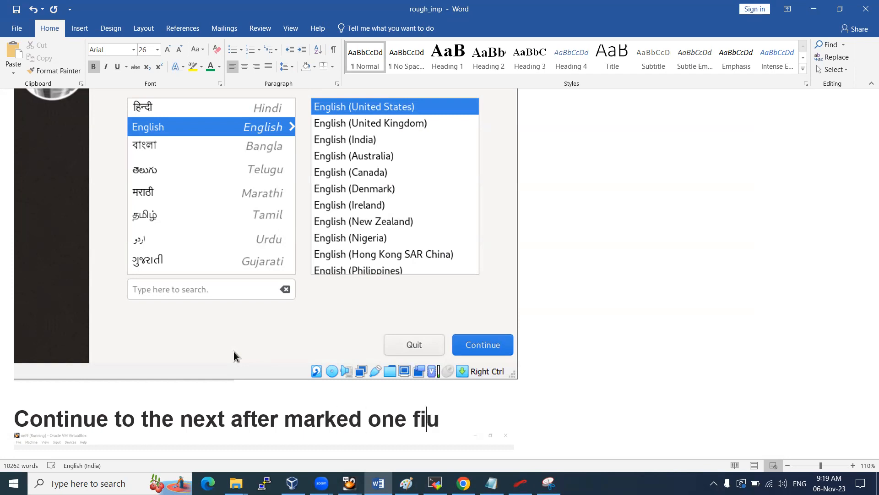
pyautogui.press('BackSpace')
pyautogui.write('xed up')
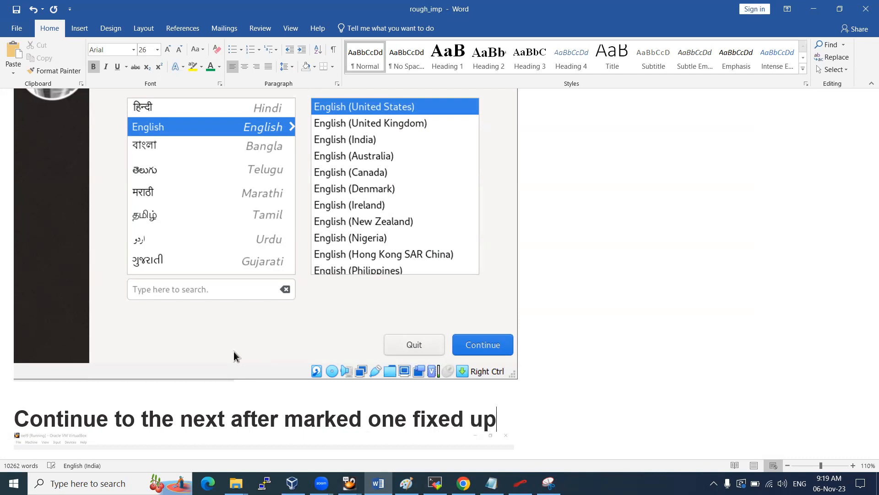
pyautogui.press('Return')
pyautogui.hotkey('ctrl', 'v')
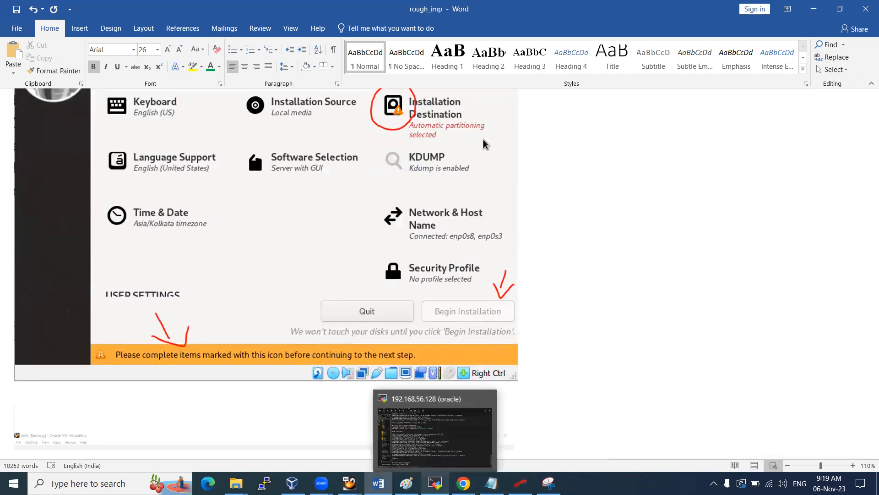
# Open Installation Destination in the oel9ora19 installer
pyautogui.moveTo(352, 481)
pyautogui.click(390, 448)
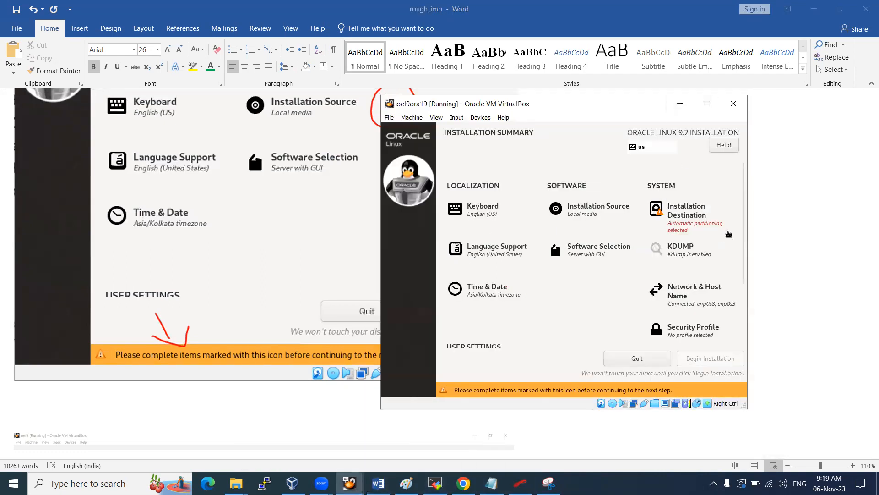
pyautogui.click(685, 216)
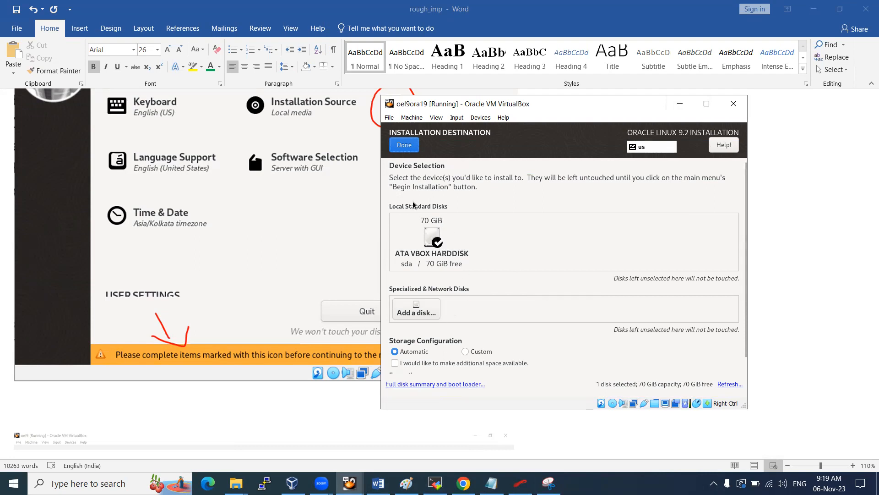
# Keep the 70 GiB ATA VBOX HARDDISK checked and choose Custom storage configuration
pyautogui.click(433, 235)
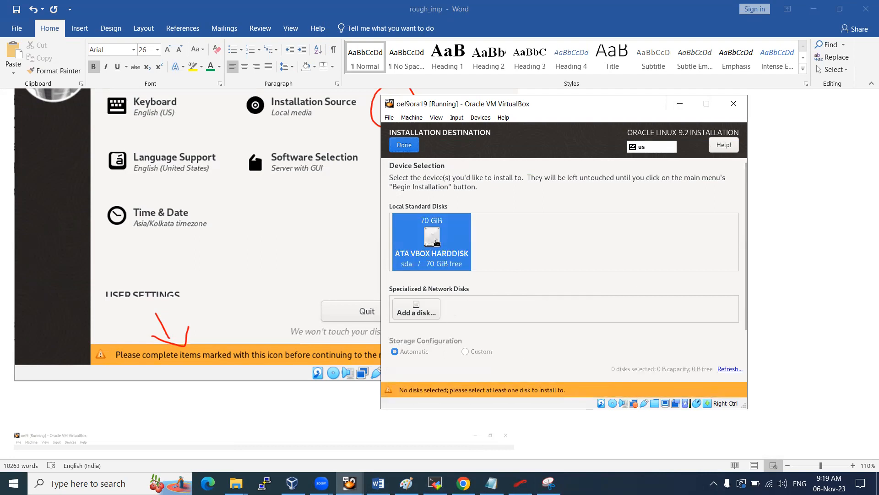
pyautogui.click(437, 247)
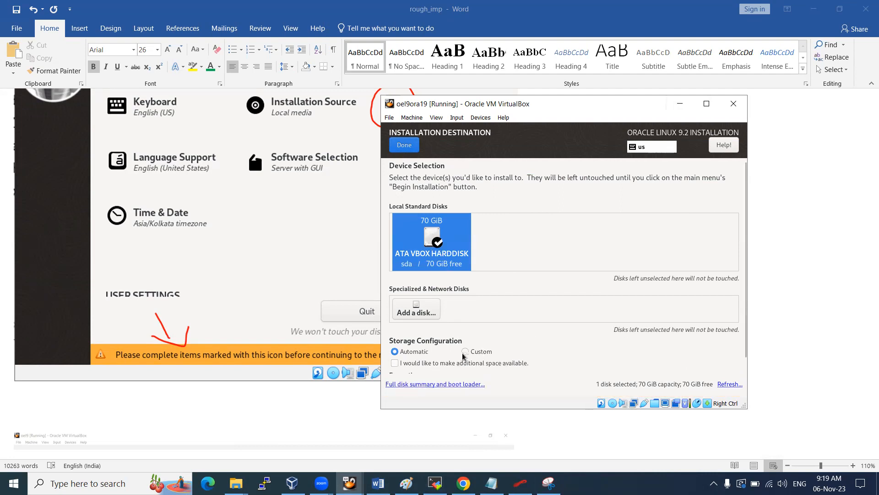
pyautogui.click(465, 352)
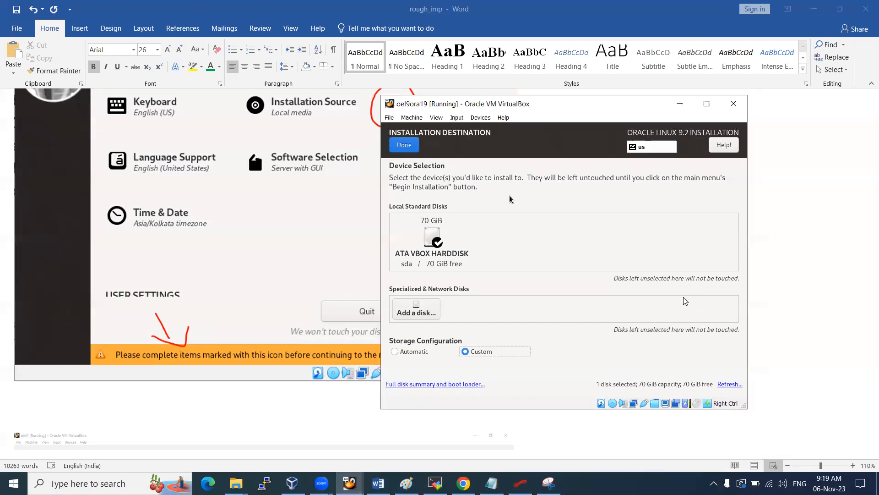
pyautogui.click(549, 483)
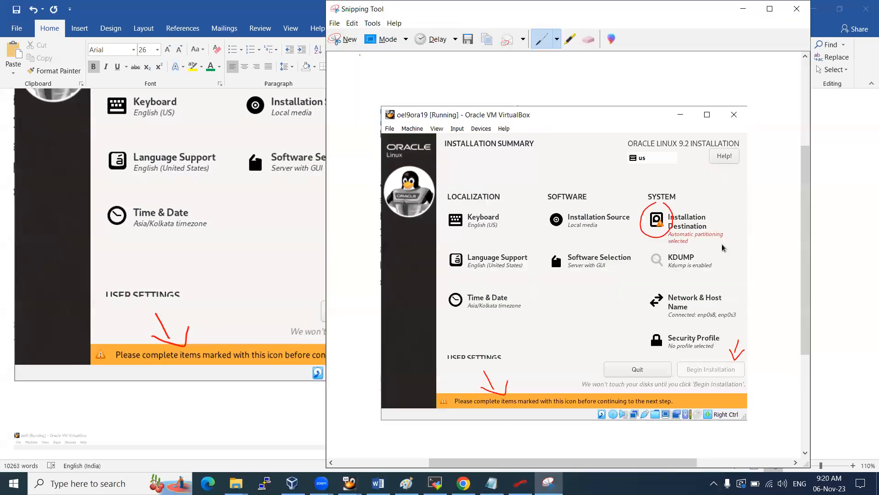
# Snip the Installation Destination screen and paste it into the Word notes
pyautogui.click(348, 44)
pyautogui.moveTo(381, 94); pyautogui.dragTo(750, 409)
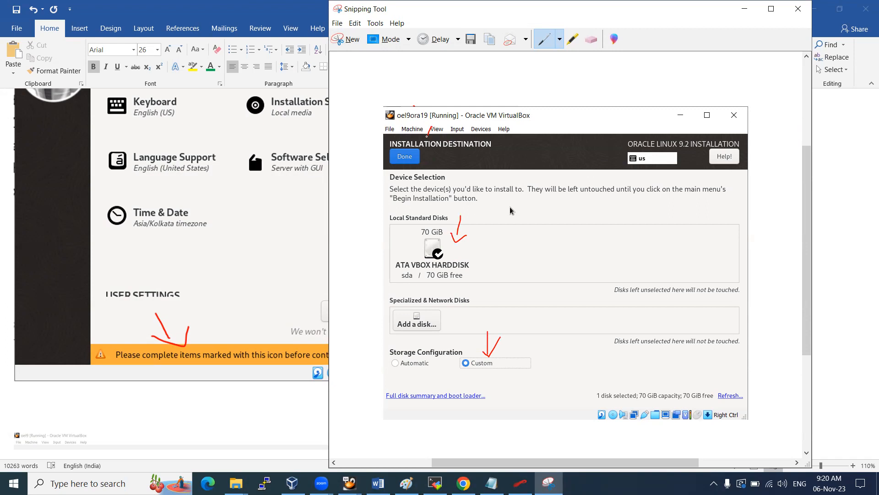
pyautogui.click(164, 396)
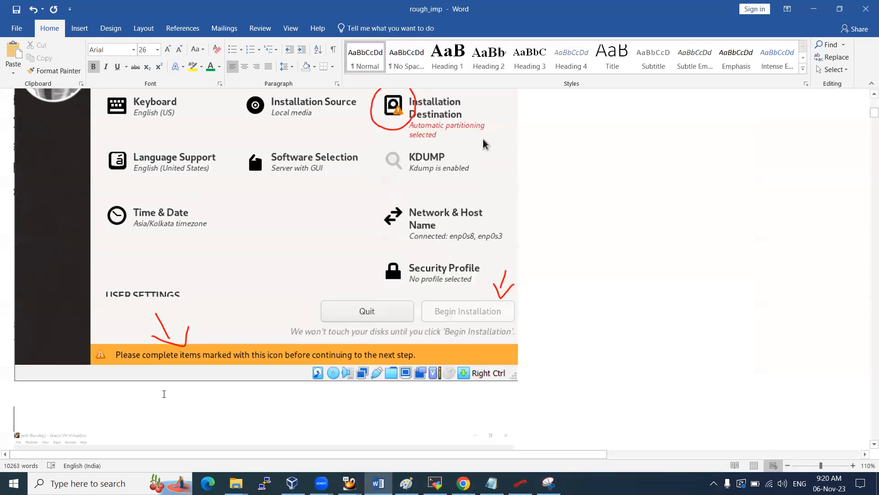
pyautogui.hotkey('ctrl', 'v')
pyautogui.press('Return')
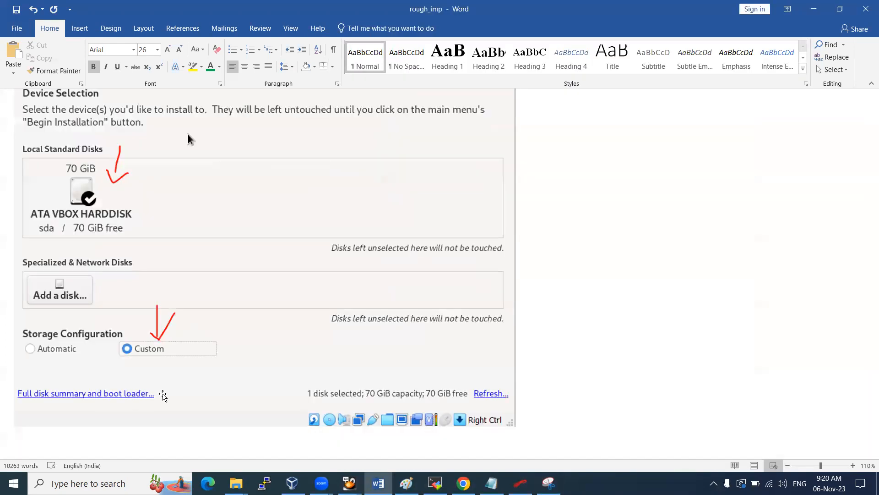
pyautogui.hotkey('alt', 'Tab')
pyautogui.hotkey('alt', 'Tab')
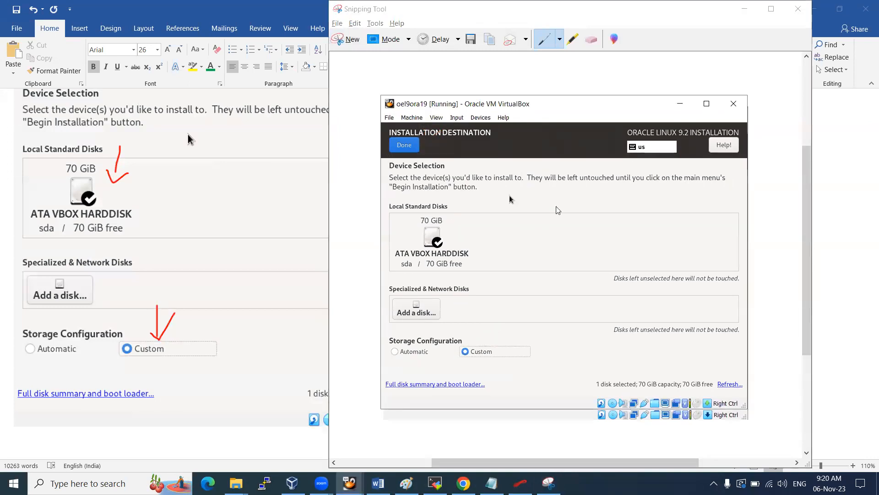
# Confirm the disk and set manual partitioning to the Standard Partition scheme
pyautogui.click(404, 145)
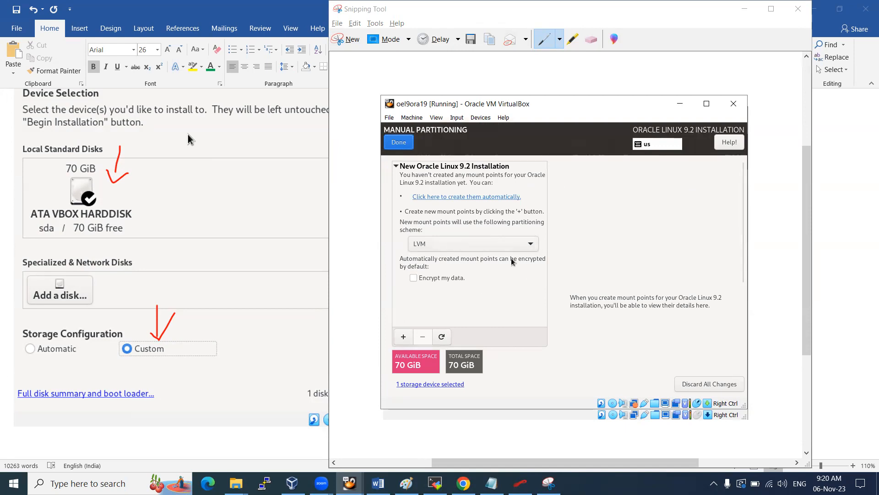
pyautogui.click(508, 244)
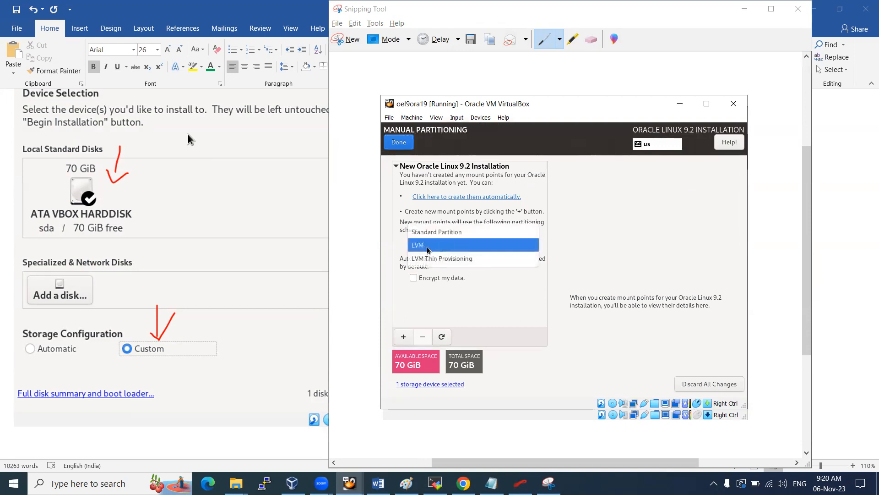
pyautogui.click(448, 231)
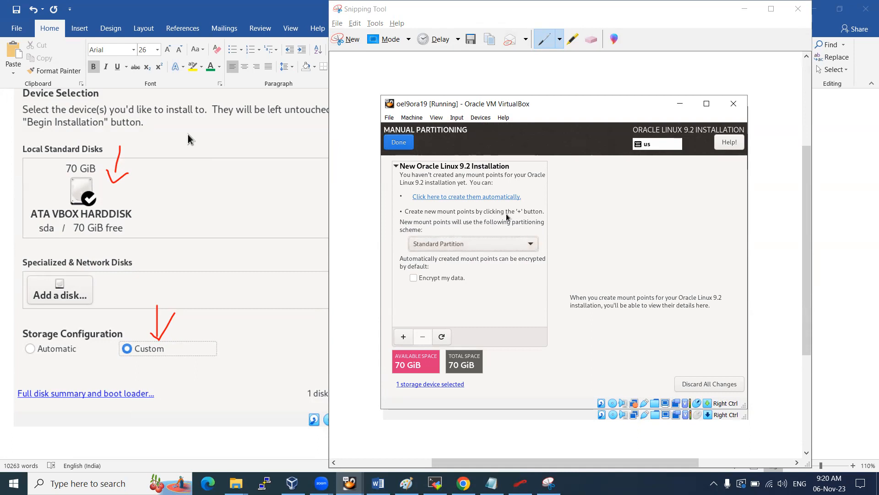
# Add a 5 GiB root (/) mount point
pyautogui.click(403, 338)
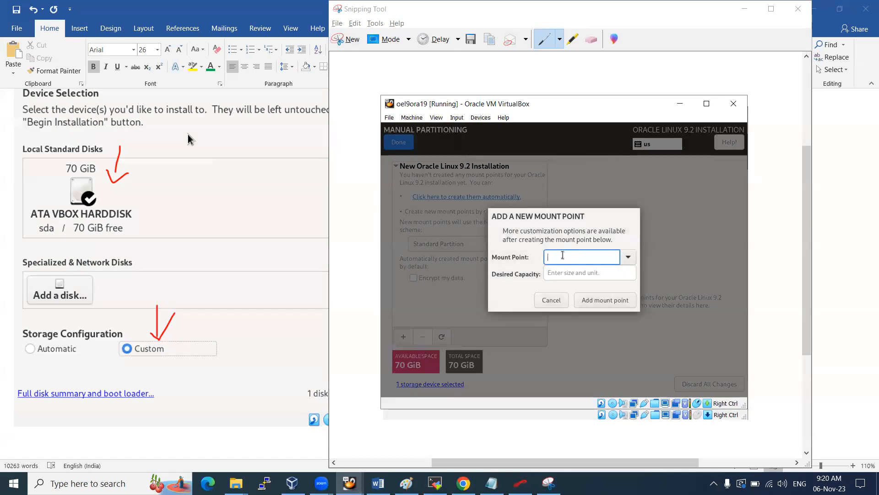
pyautogui.click(630, 258)
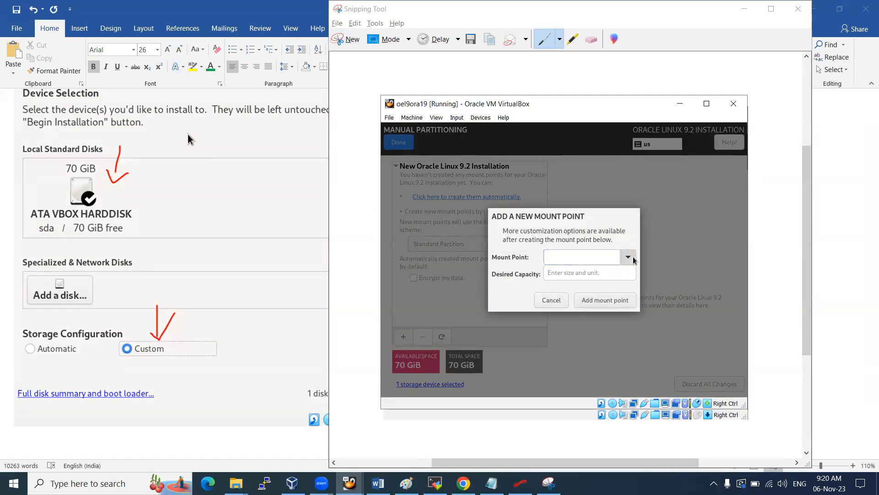
pyautogui.click(591, 273)
pyautogui.click(590, 274)
pyautogui.write('5')
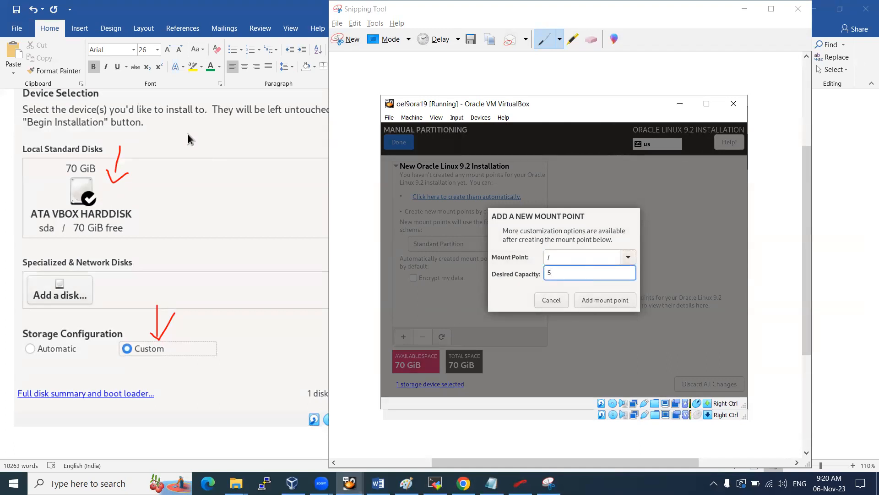
pyautogui.click(605, 300)
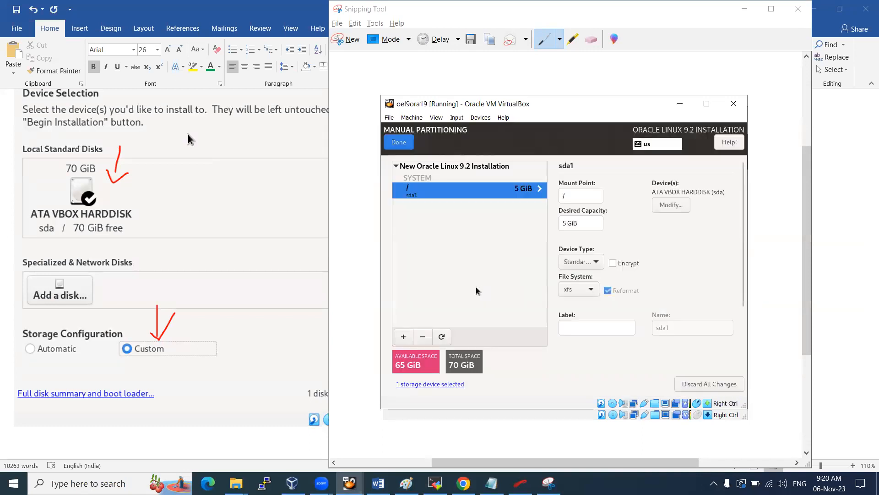
# Add a 6 GiB swap partition and a 1 GiB /boot partition
pyautogui.click(403, 337)
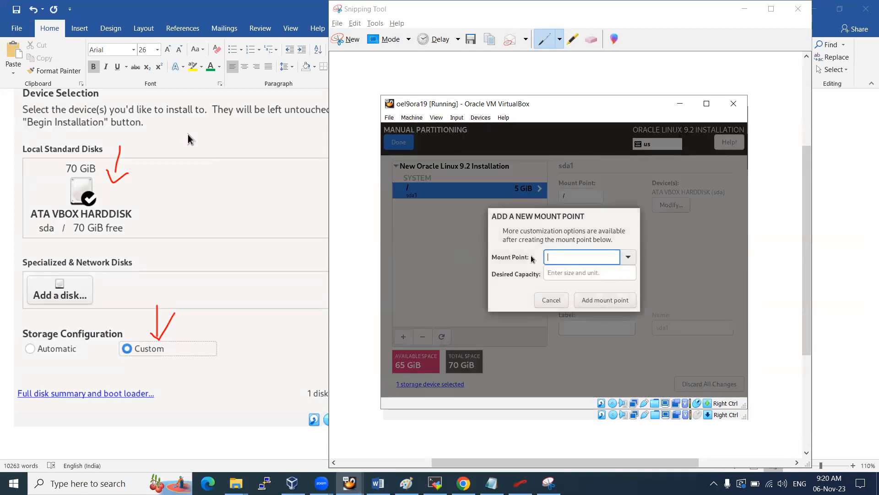
pyautogui.click(627, 257)
pyautogui.click(566, 312)
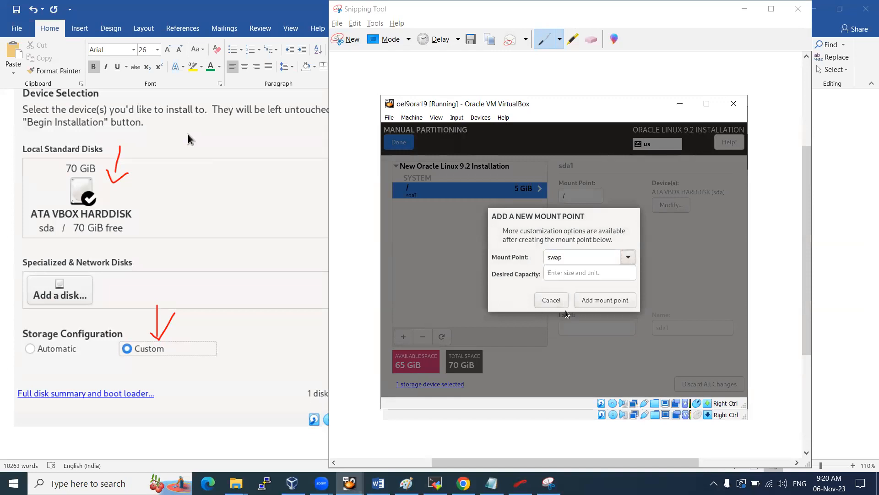
pyautogui.click(574, 272)
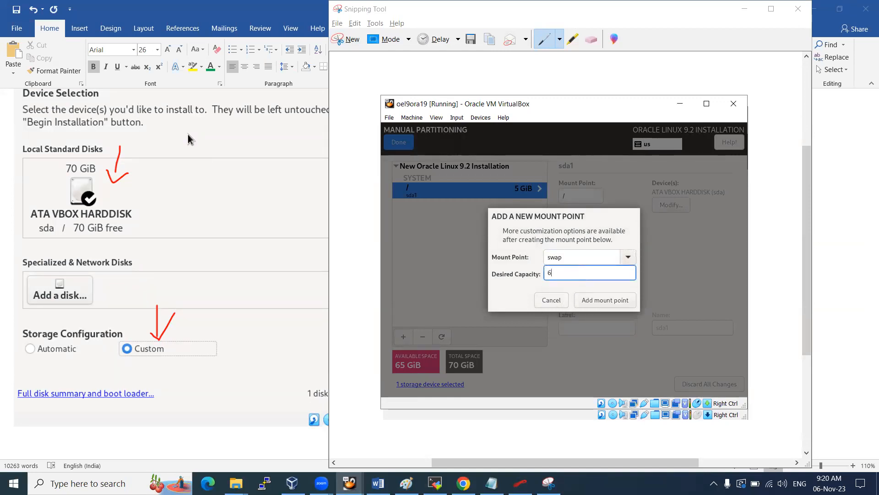
pyautogui.write('6G')
pyautogui.click(597, 300)
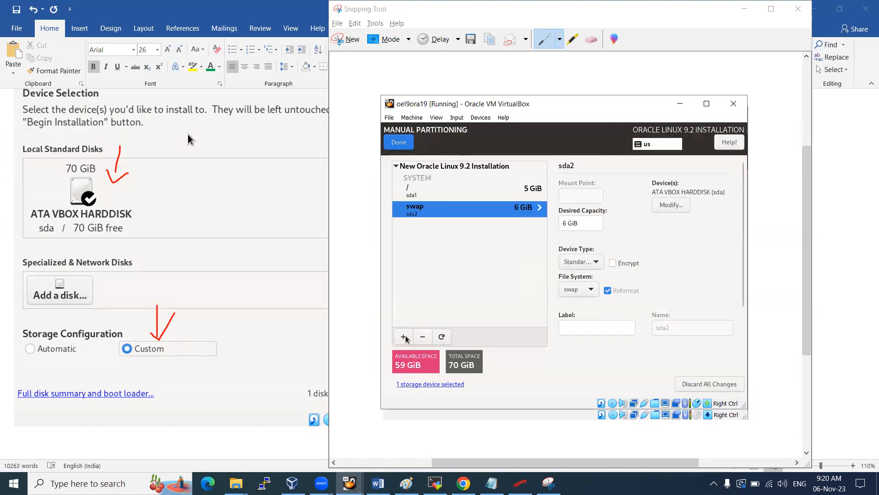
pyautogui.click(405, 337)
pyautogui.click(628, 256)
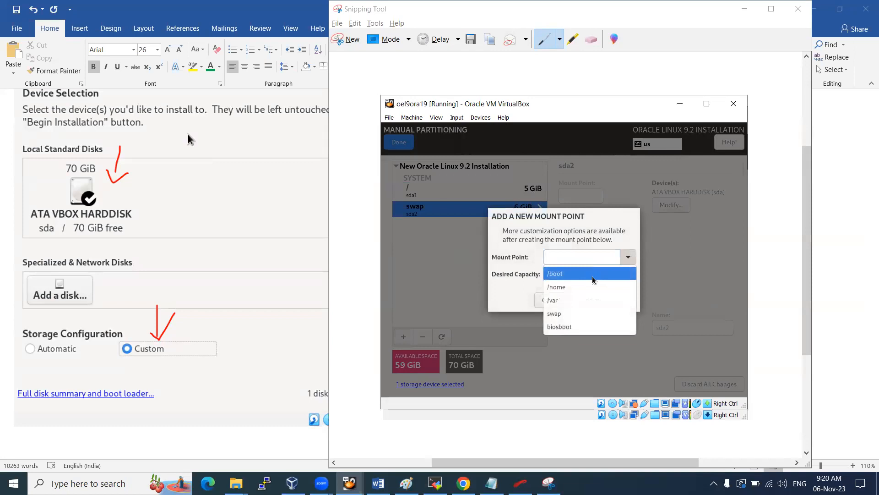
pyautogui.click(564, 277)
pyautogui.click(566, 275)
pyautogui.write('1G')
pyautogui.click(601, 298)
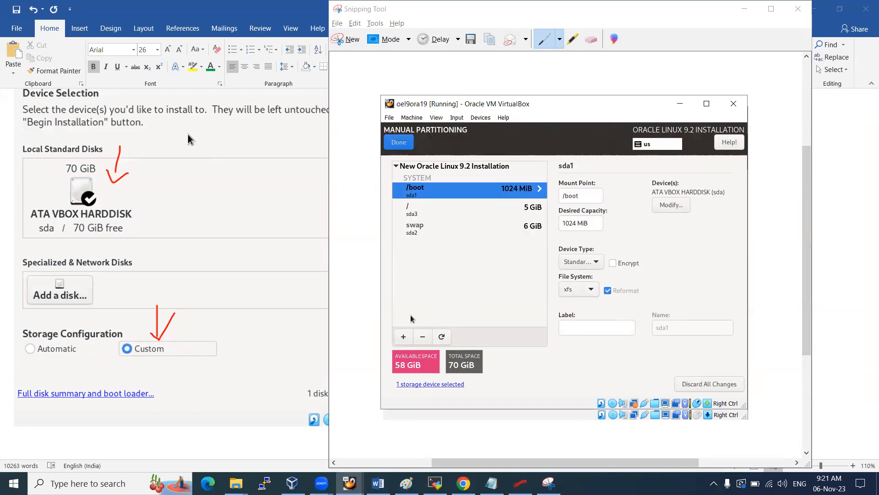
# Add a 55 GiB /u01 partition, leaving 3 GiB available
pyautogui.click(403, 336)
pyautogui.write('/u01')
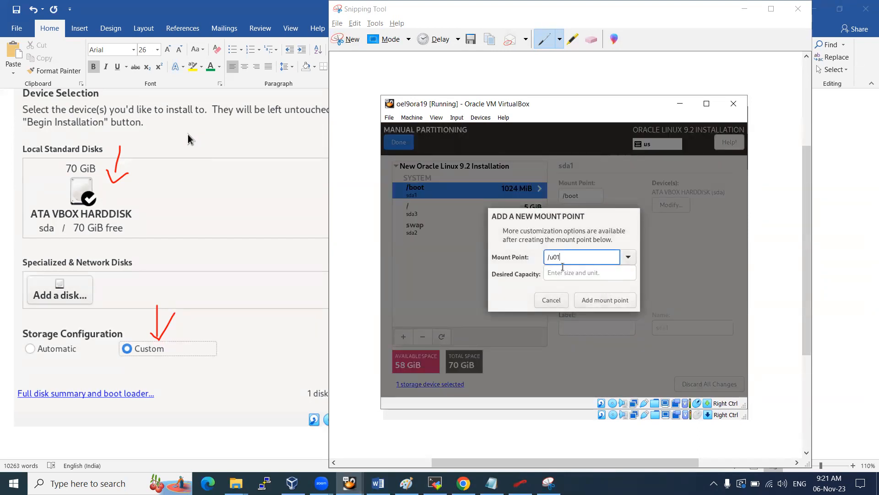
pyautogui.click(568, 272)
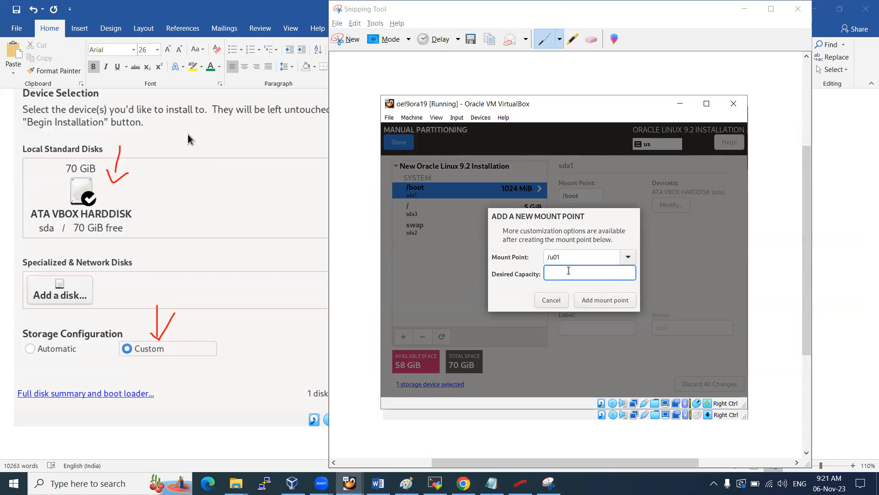
pyautogui.click(613, 303)
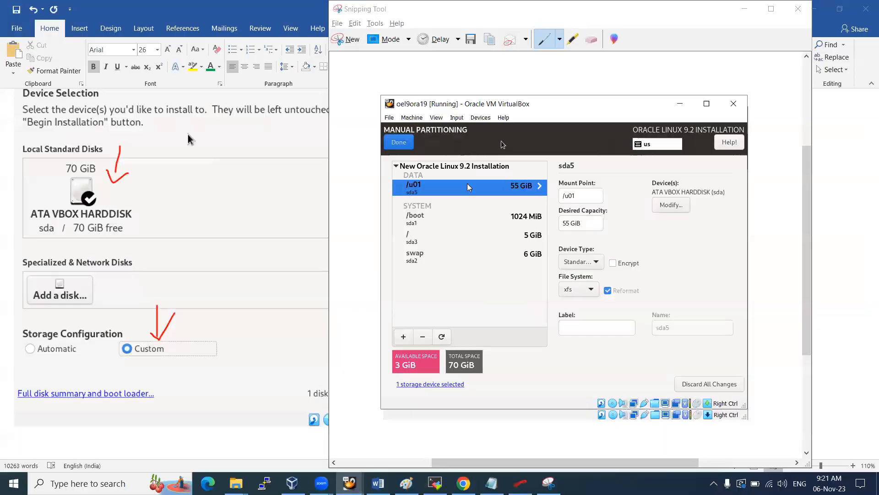
# Snip the finished partition list and paste it into the Word notes with a new line
pyautogui.click(548, 482)
pyautogui.click(353, 46)
pyautogui.moveTo(381, 96); pyautogui.dragTo(747, 410)
pyautogui.click(106, 439)
pyautogui.hotkey('ctrl', 'v')
pyautogui.hotkey('ctrl', 'v')
pyautogui.press('Return')
pyautogui.press('Return')
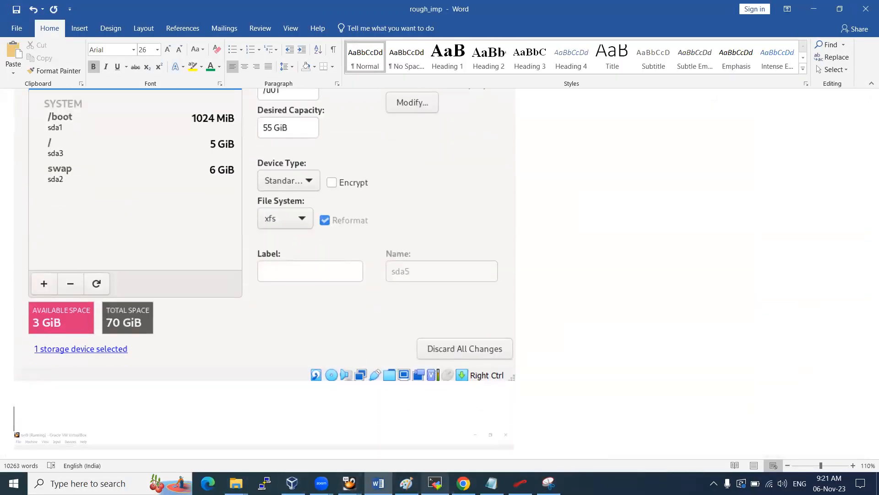
# Bring the oel9ora19 installer window back to the front
pyautogui.click(436, 483)
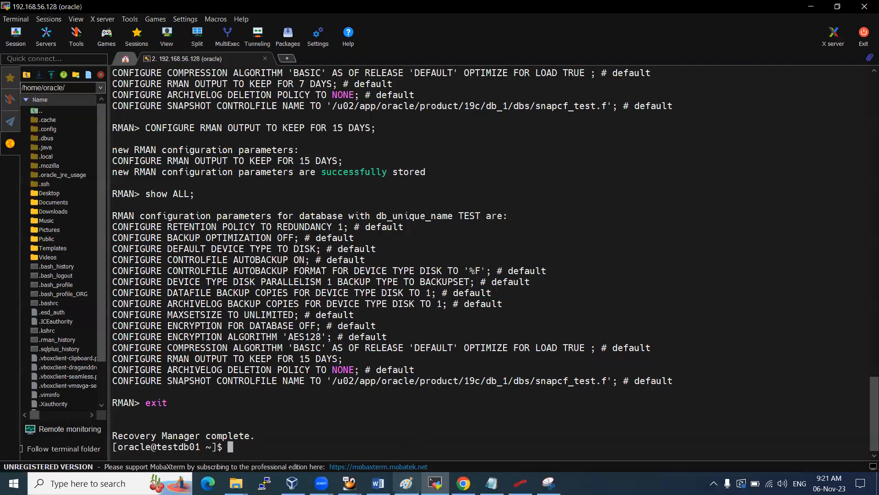
pyautogui.click(349, 483)
pyautogui.click(403, 447)
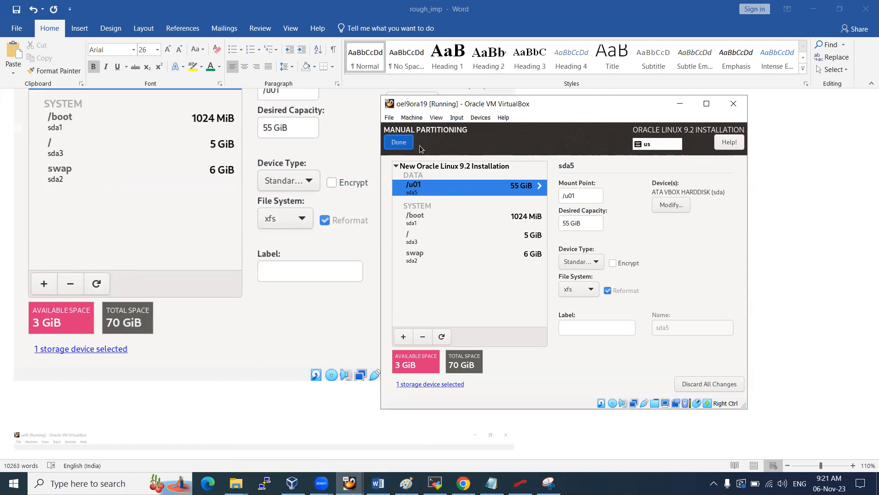
# Finish manual partitioning and accept the summary of partition changes
pyautogui.click(400, 143)
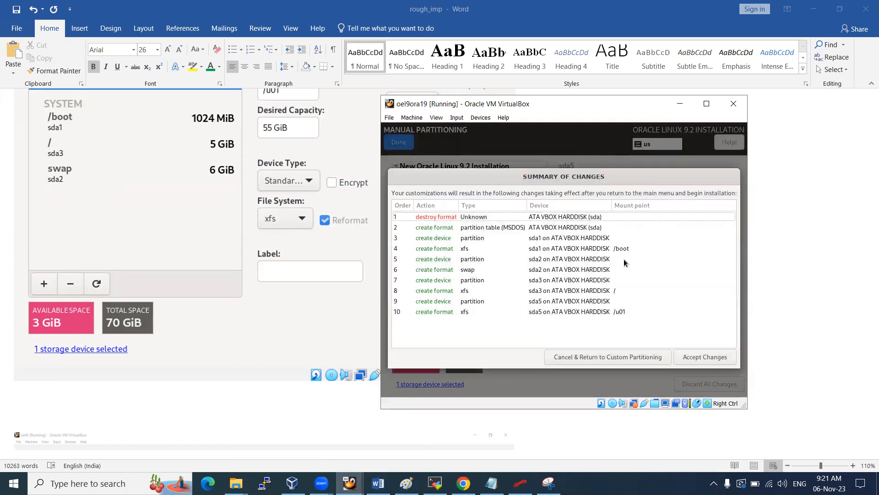
pyautogui.click(699, 358)
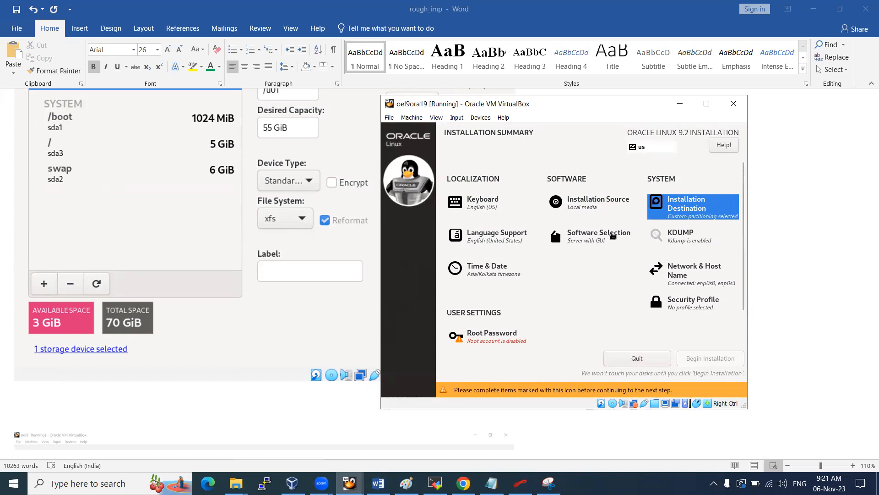
pyautogui.click(597, 239)
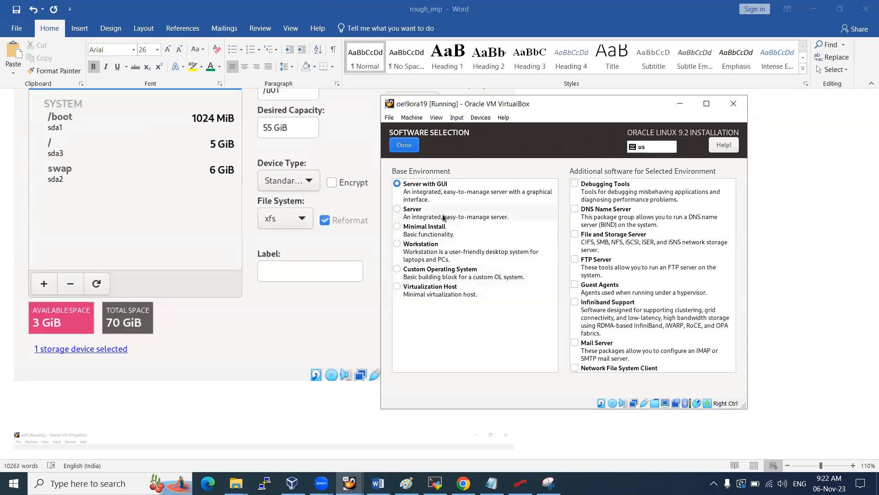
# Tick File and Storage Server, Debugging Tools, Guest Agents, NFS Client and Performance Tools
pyautogui.moveTo(731, 222); pyautogui.dragTo(725, 365)
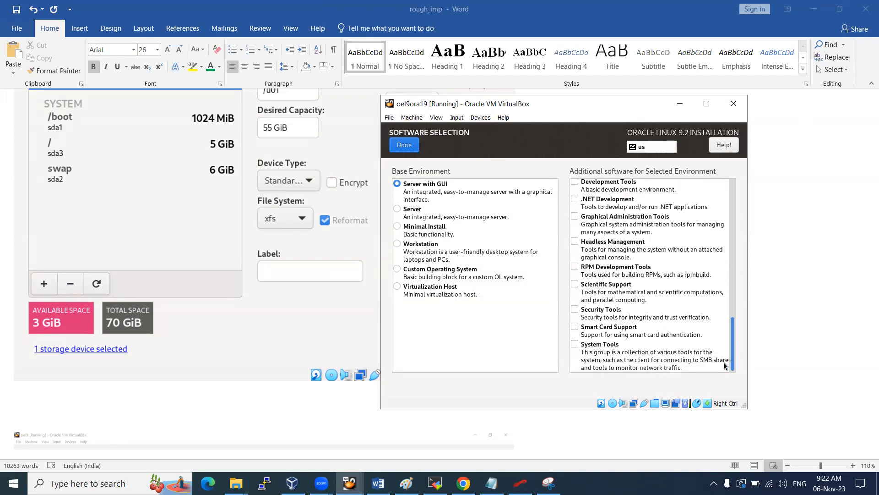
pyautogui.moveTo(725, 365); pyautogui.dragTo(724, 201)
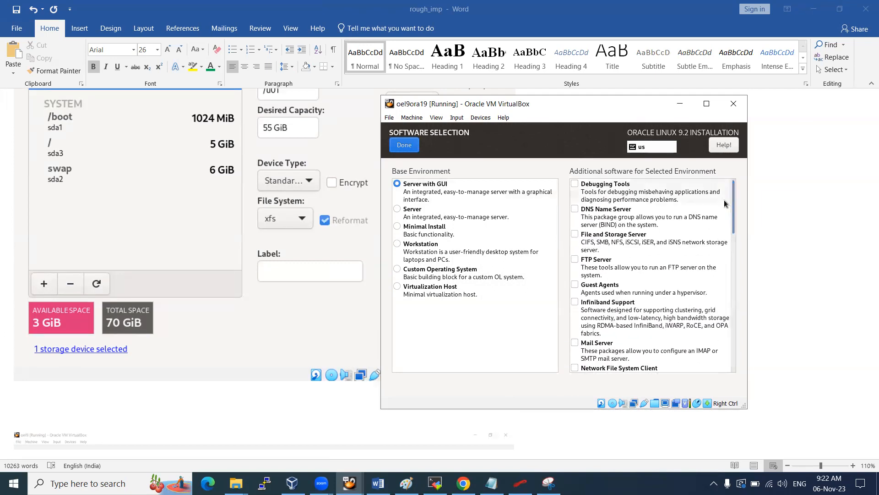
pyautogui.click(632, 243)
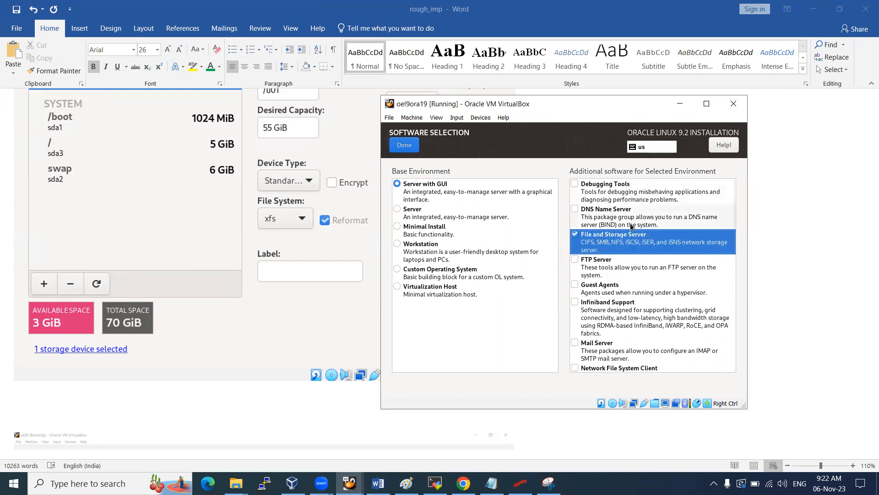
pyautogui.click(637, 195)
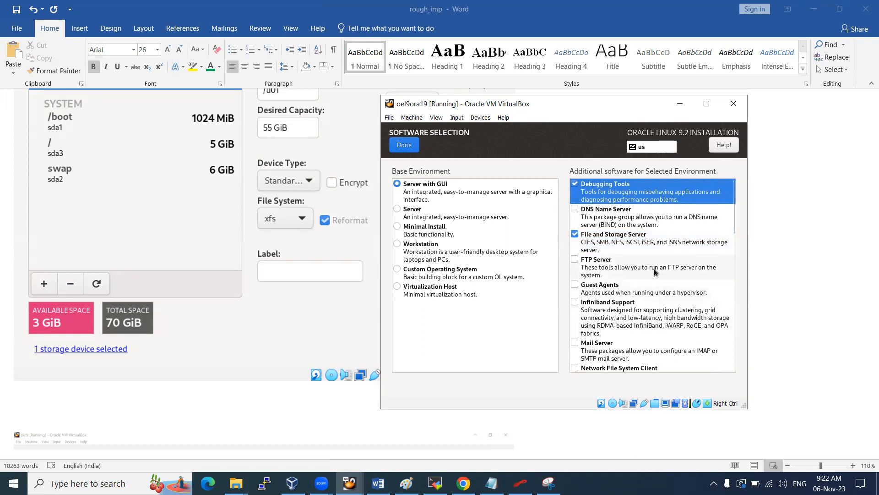
pyautogui.scroll(-1, 646, 282)
pyautogui.click(630, 265)
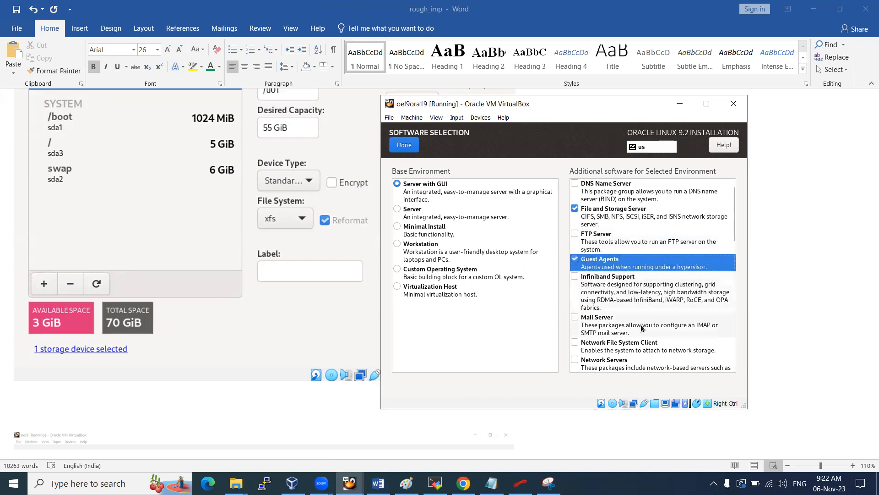
pyautogui.click(636, 346)
pyautogui.scroll(-2, 655, 307)
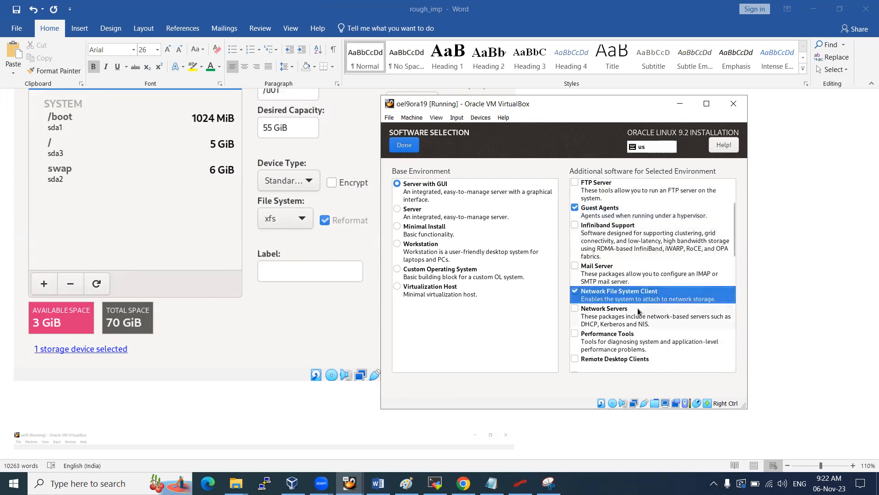
pyautogui.click(665, 338)
# Tick Virtualization Client and Tools, Development Tools, Legacy UNIX Compatibility, System Tools and Security Tools
pyautogui.scroll(-1, 665, 312)
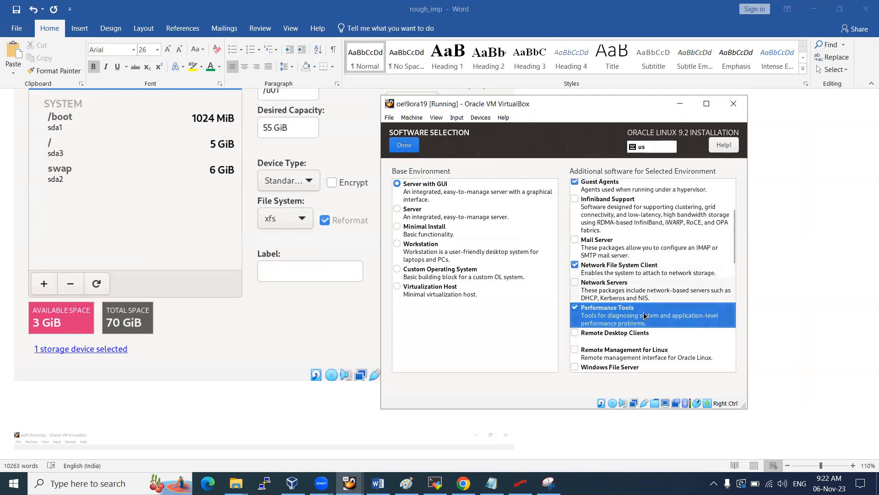
pyautogui.scroll(-2, 665, 311)
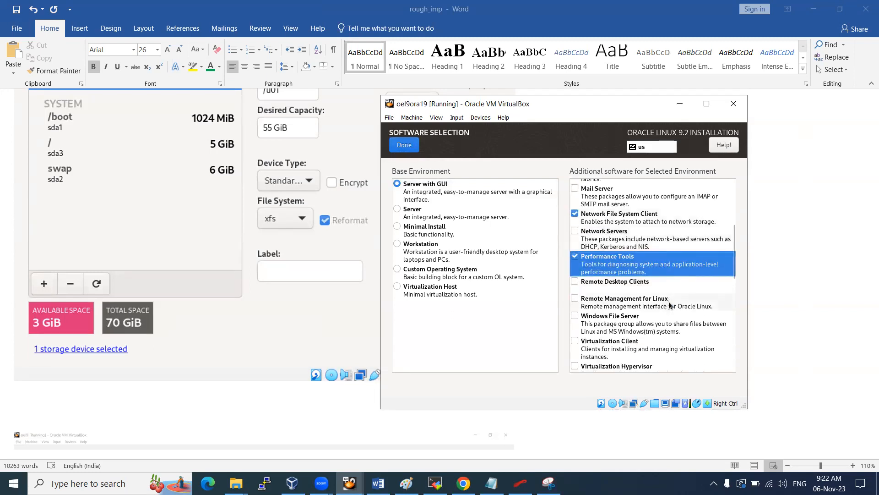
pyautogui.scroll(-1, 670, 305)
pyautogui.click(654, 326)
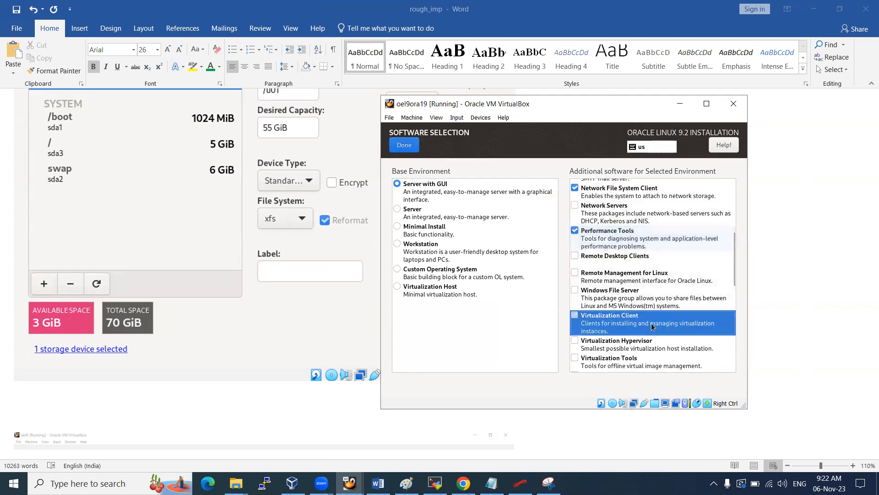
pyautogui.click(637, 364)
pyautogui.scroll(-5, 669, 288)
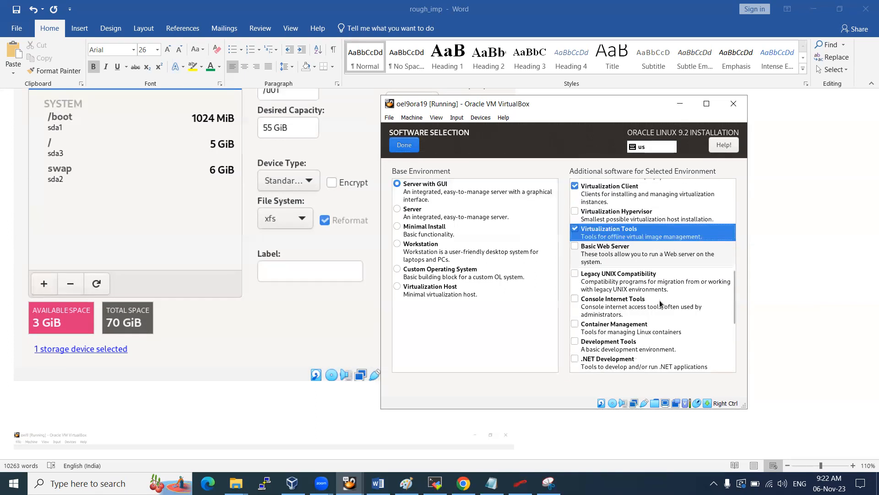
pyautogui.scroll(-2, 659, 300)
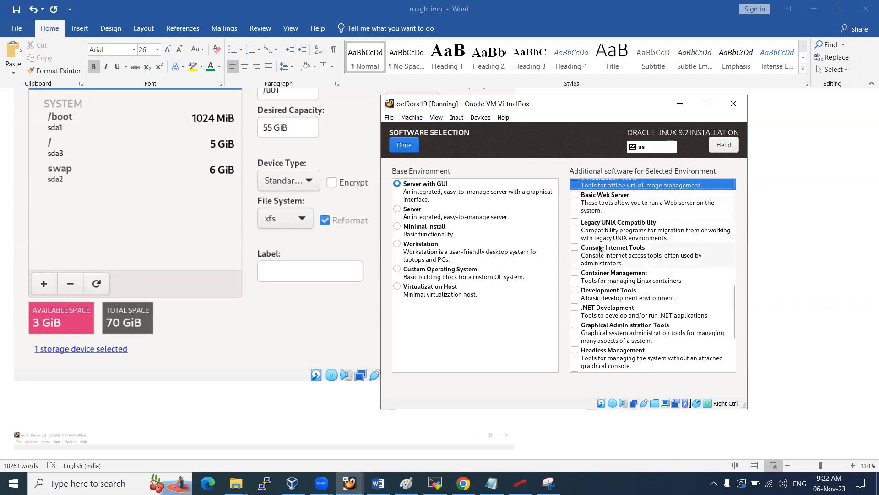
pyautogui.click(627, 293)
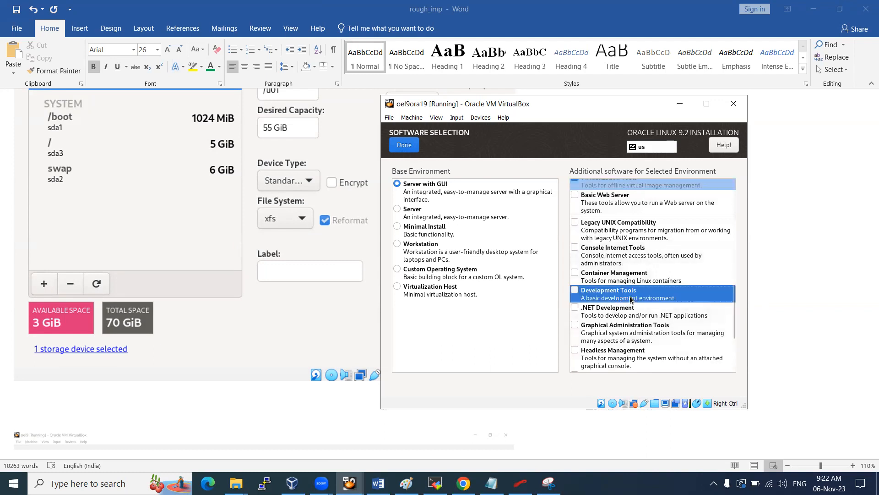
pyautogui.click(631, 234)
pyautogui.scroll(-2, 650, 286)
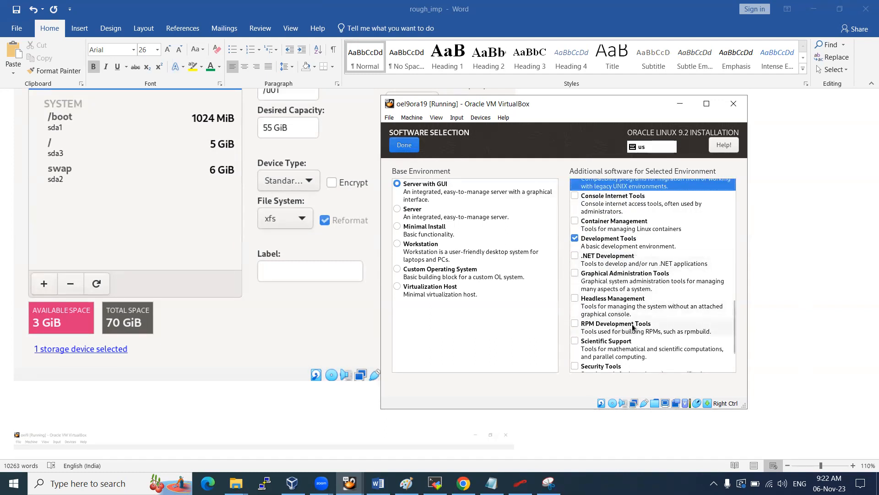
pyautogui.scroll(-2, 632, 326)
pyautogui.click(619, 351)
pyautogui.click(715, 315)
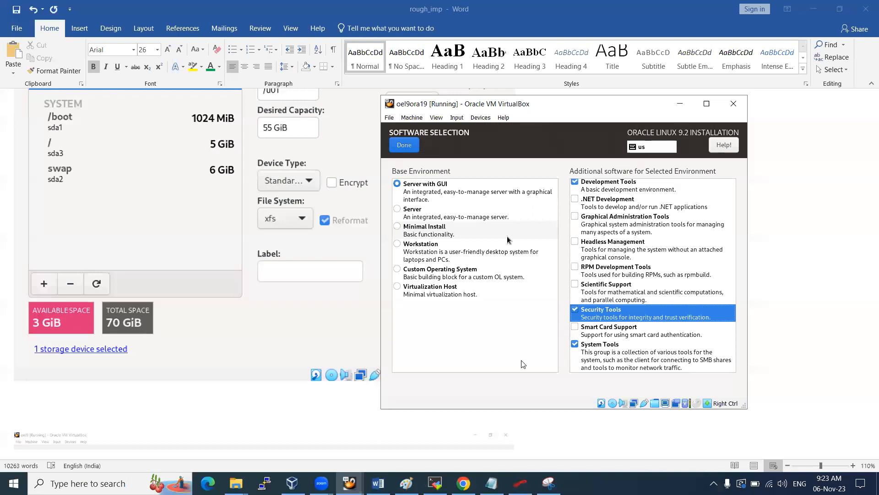
# Snip the Software Selection screen and paste it into the Word notes
pyautogui.click(548, 483)
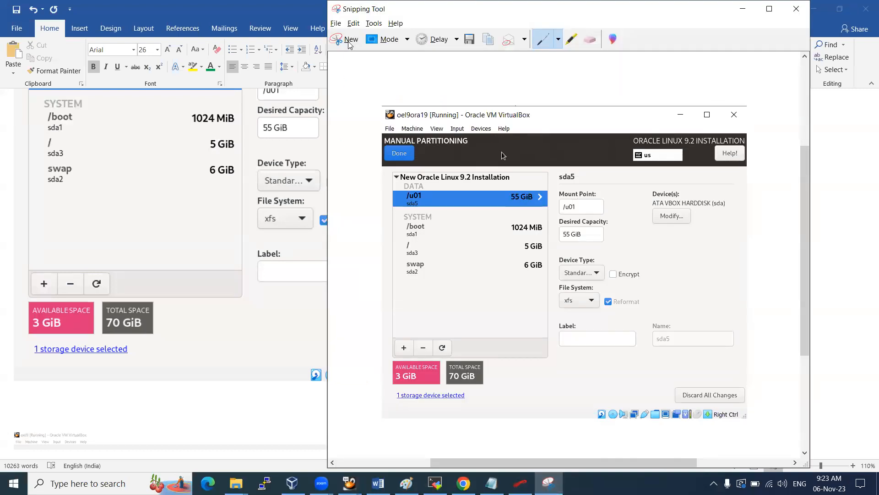
pyautogui.click(349, 43)
pyautogui.moveTo(383, 96); pyautogui.dragTo(750, 419)
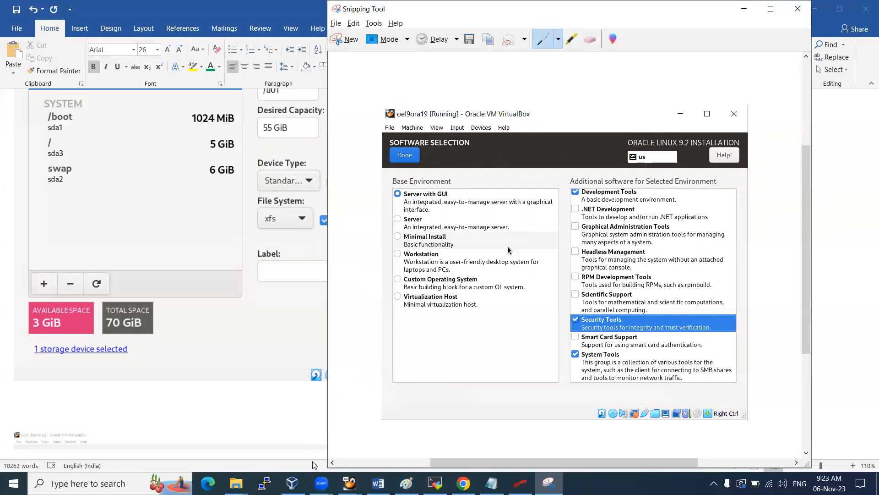
pyautogui.click(378, 483)
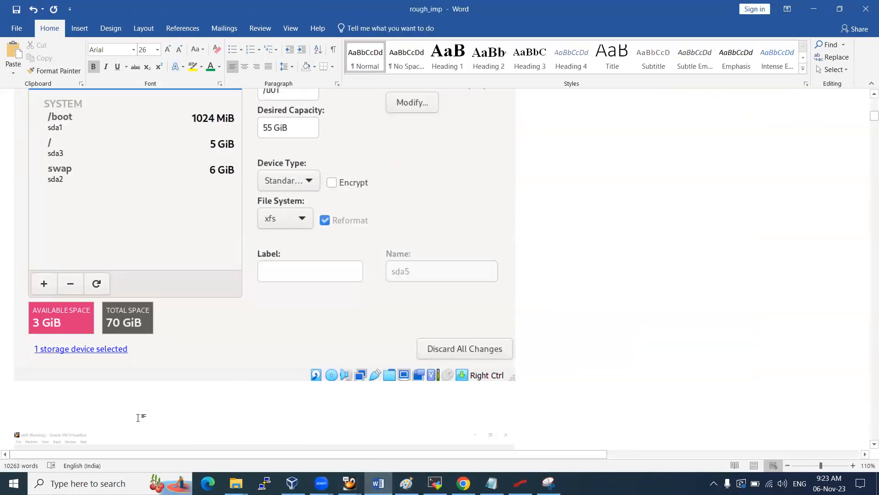
pyautogui.hotkey('ctrl', 'v')
pyautogui.press('Return')
pyautogui.press('Return')
# Bring the virtual machine window back to the front
pyautogui.hotkey('alt', 'Tab')
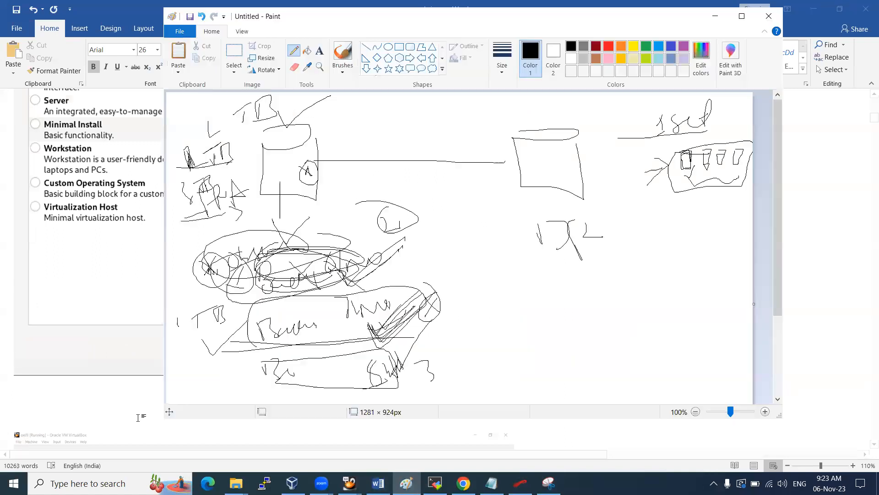
pyautogui.hotkey('alt', 'Tab')
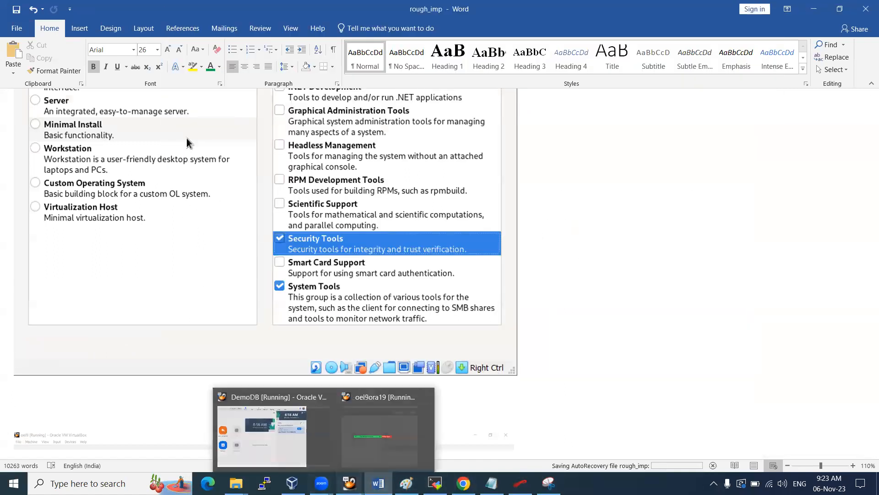
pyautogui.click(405, 419)
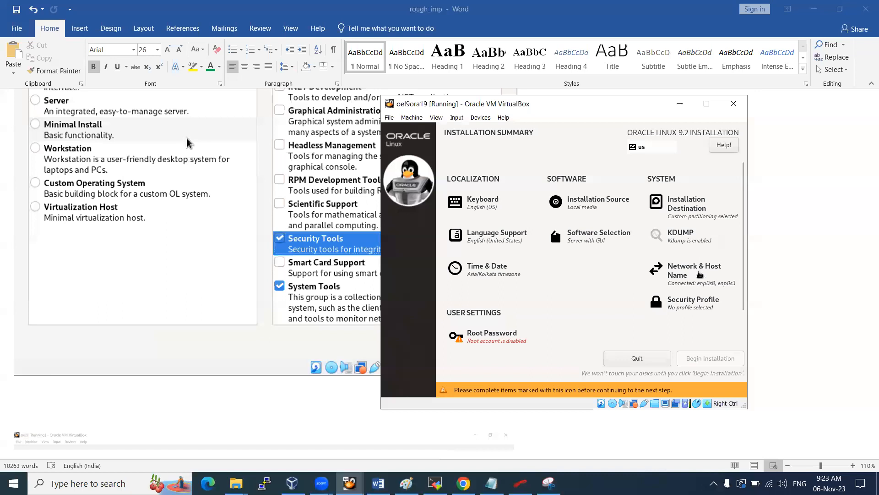
# Set and apply racsdb01 as the host name under Network & Host Name
pyautogui.click(696, 275)
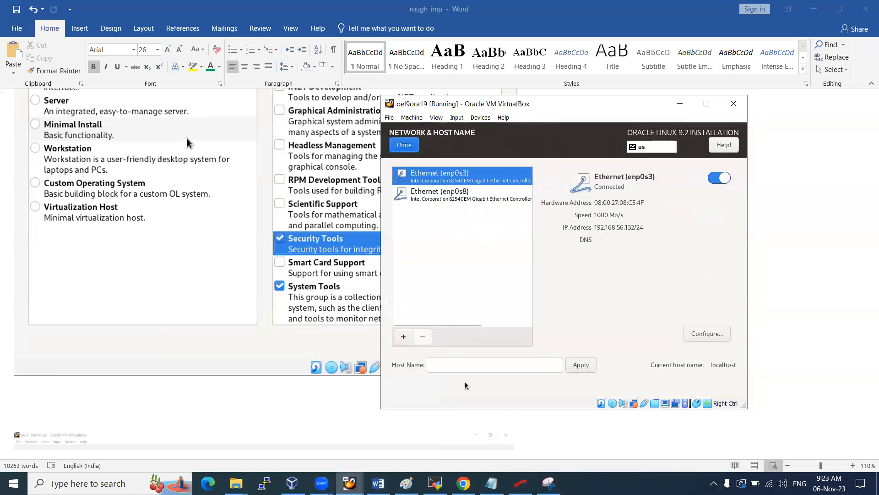
pyautogui.click(466, 365)
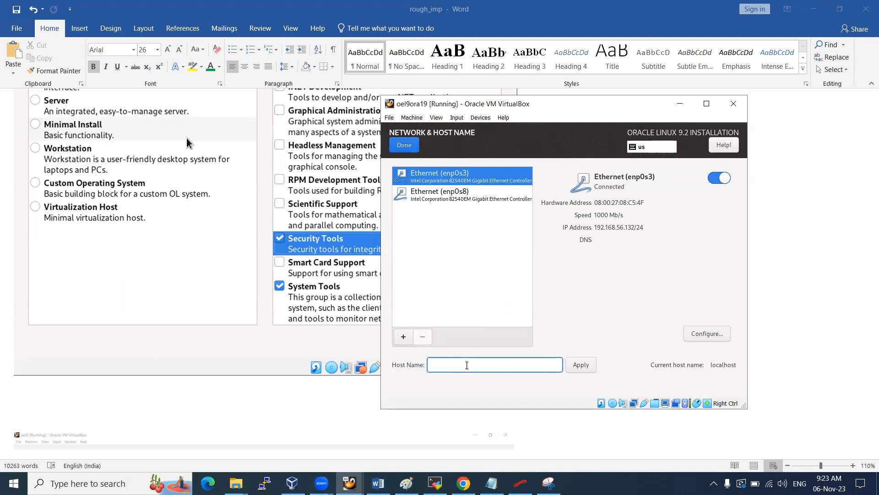
pyautogui.write('o')
pyautogui.write('acsdb01')
pyautogui.click(590, 365)
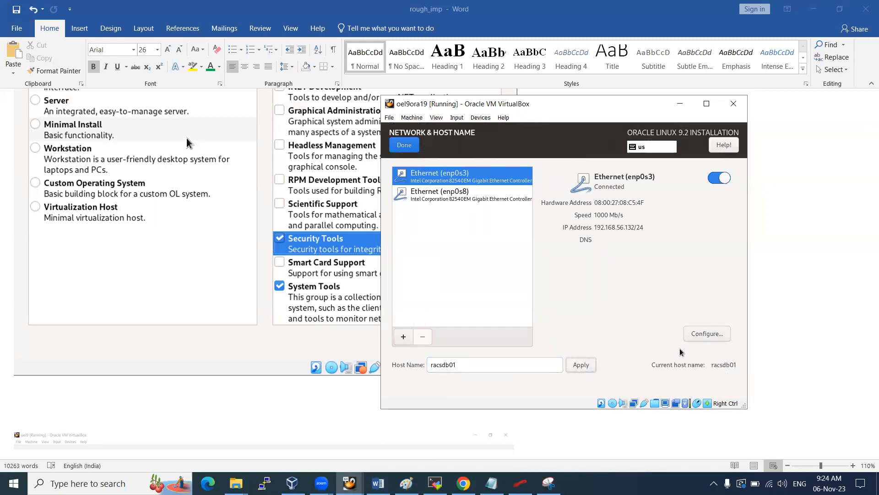
# Release the mouse from the VM and bring Snipping Tool forward
pyautogui.press('ctrl')
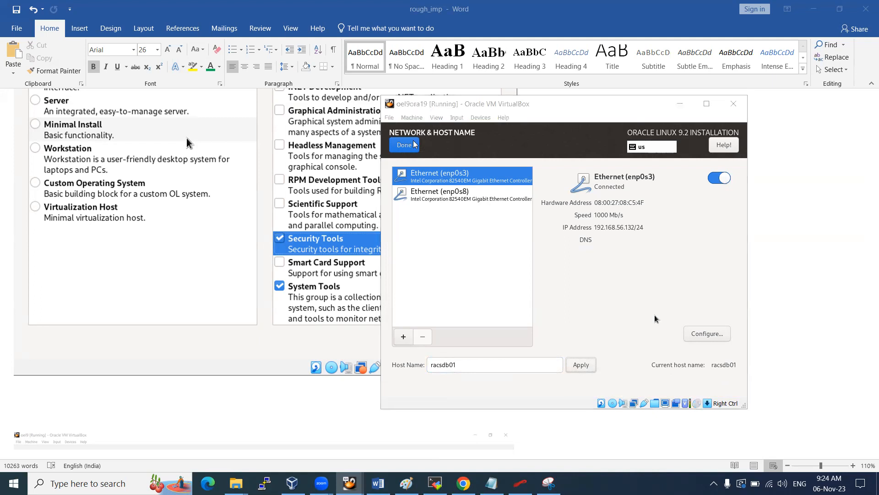
pyautogui.click(414, 144)
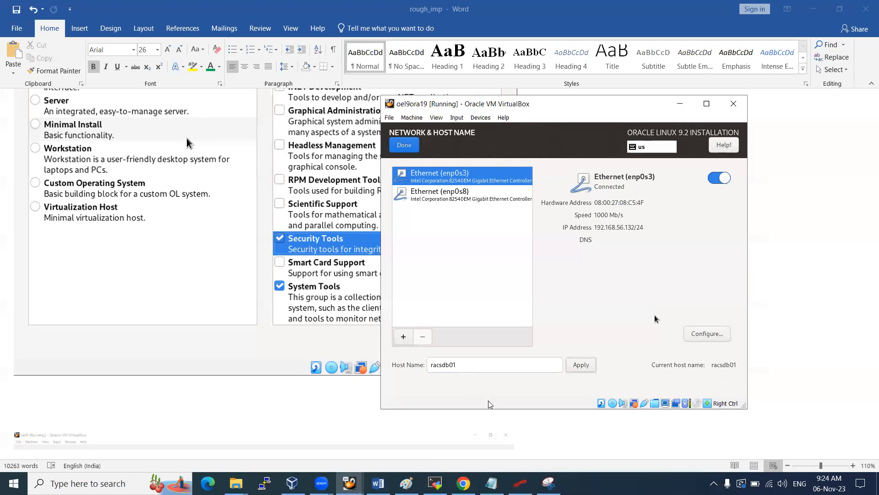
pyautogui.click(548, 483)
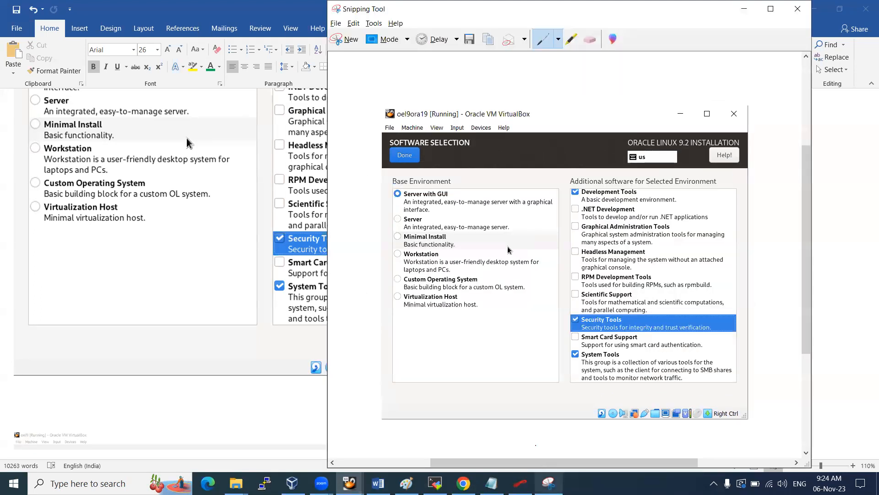
# Paste a snip of the Network & Host Name screen showing racsdb01 into Word, then return to the VM
pyautogui.click(352, 44)
pyautogui.moveTo(381, 95); pyautogui.dragTo(747, 409)
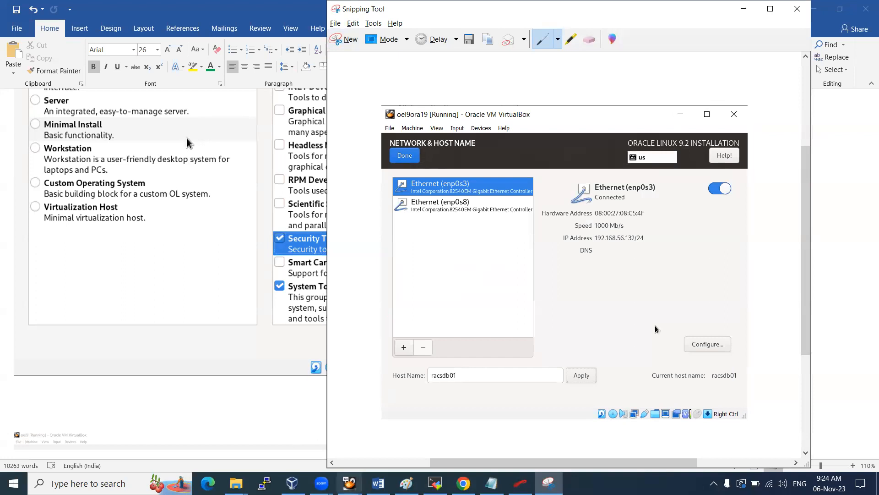
pyautogui.click(377, 483)
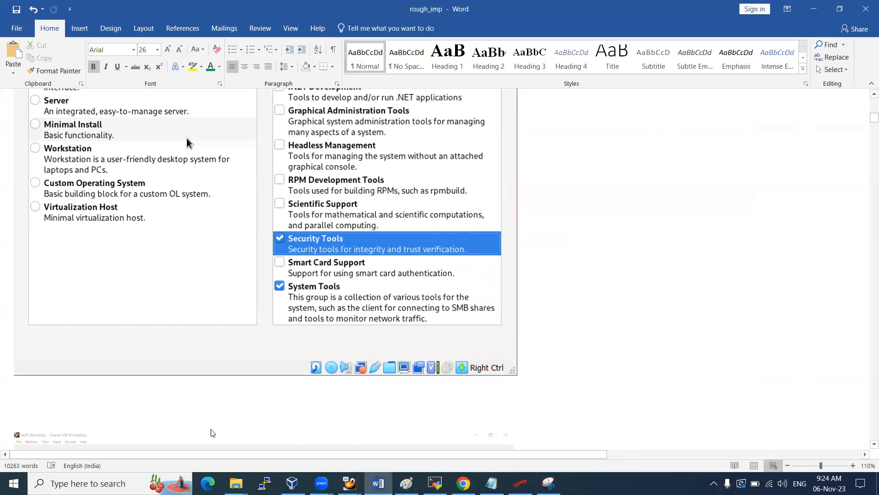
pyautogui.hotkey('ctrl', 'v')
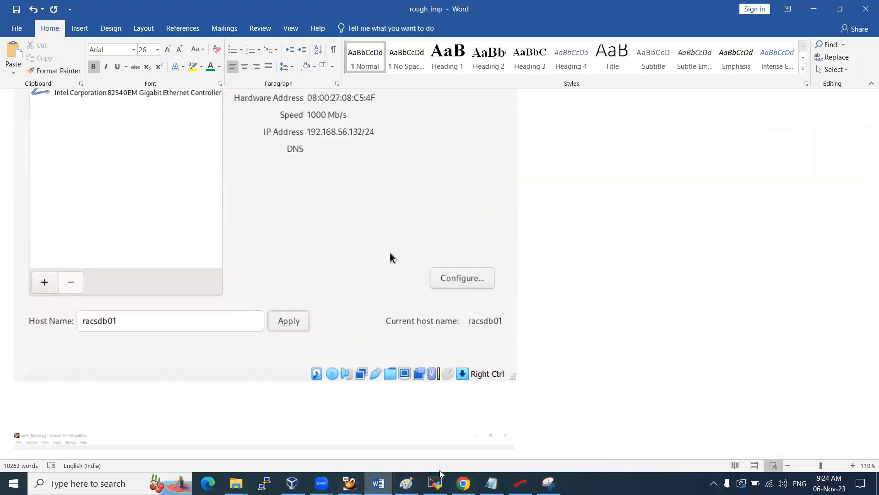
pyautogui.click(435, 483)
pyautogui.click(349, 483)
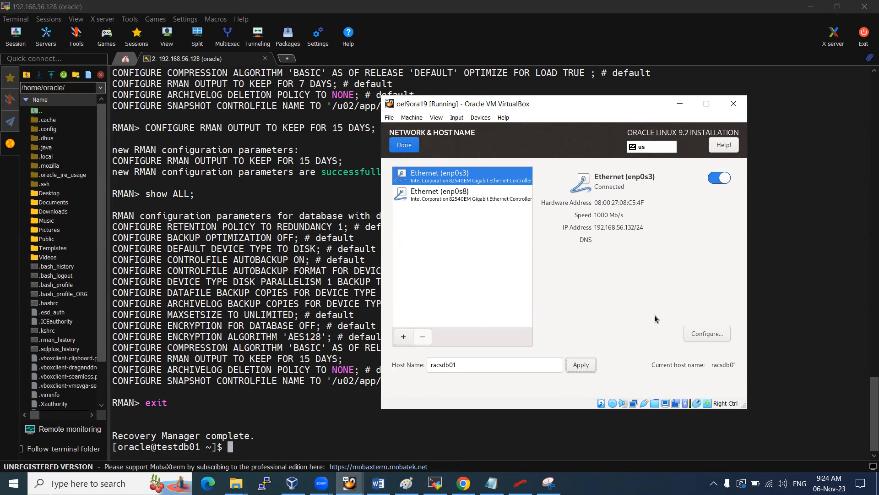
# Close Network & Host Name, then open and close Language Support unchanged
pyautogui.click(404, 144)
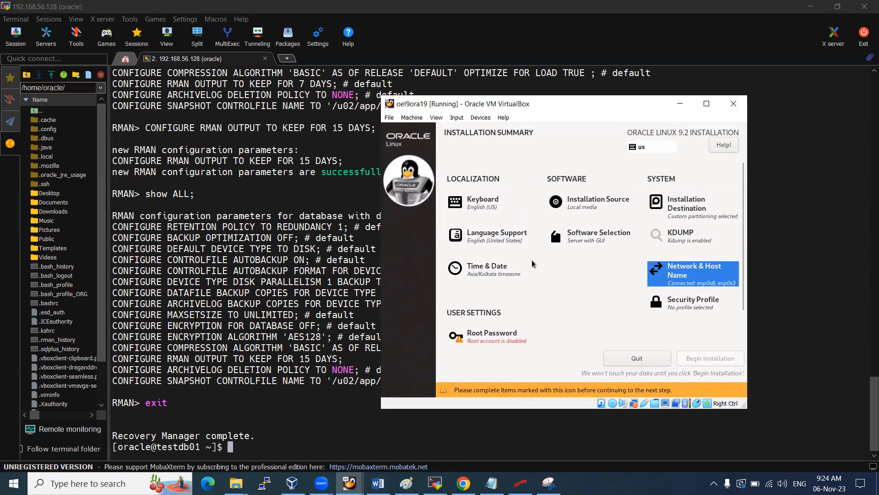
pyautogui.click(504, 239)
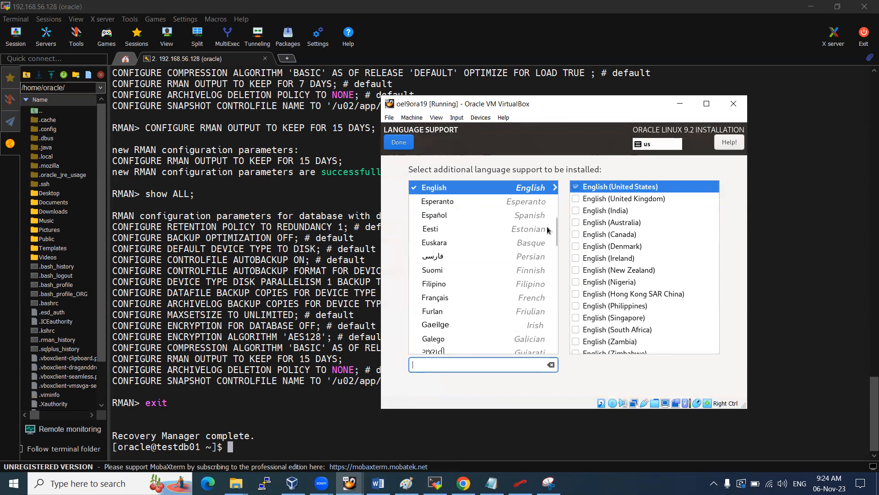
pyautogui.click(395, 145)
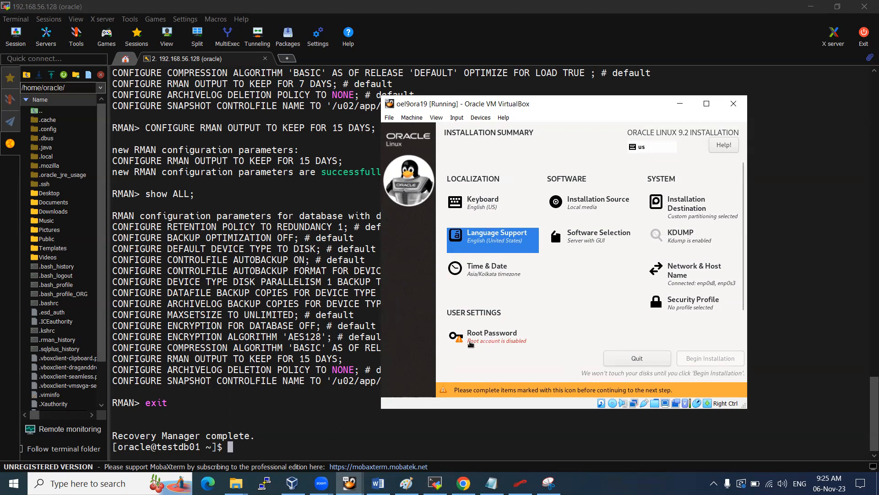
# Enter and confirm a four-character root password, and allow root SSH login with password
pyautogui.click(495, 340)
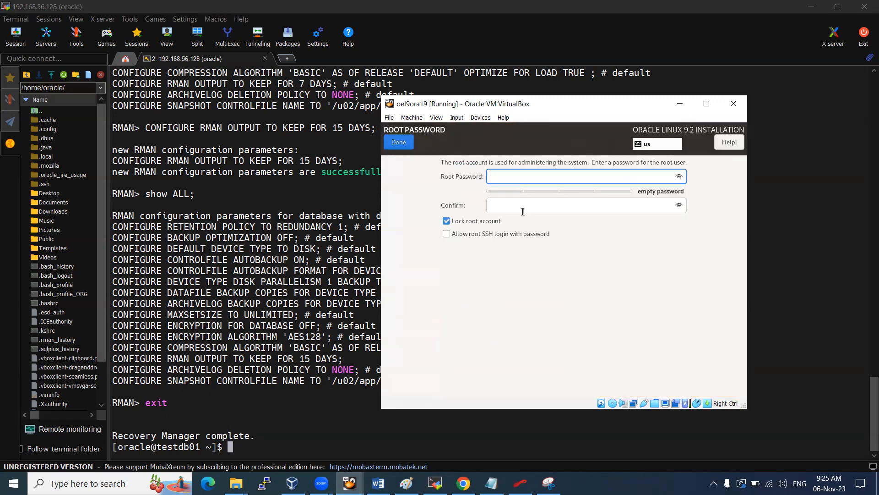
pyautogui.write('••••')
pyautogui.press('Tab')
pyautogui.write('••••')
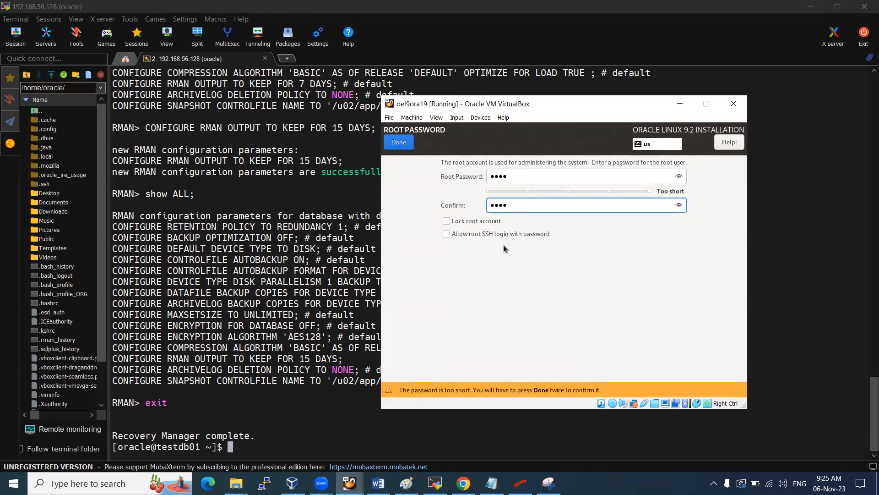
pyautogui.click(462, 235)
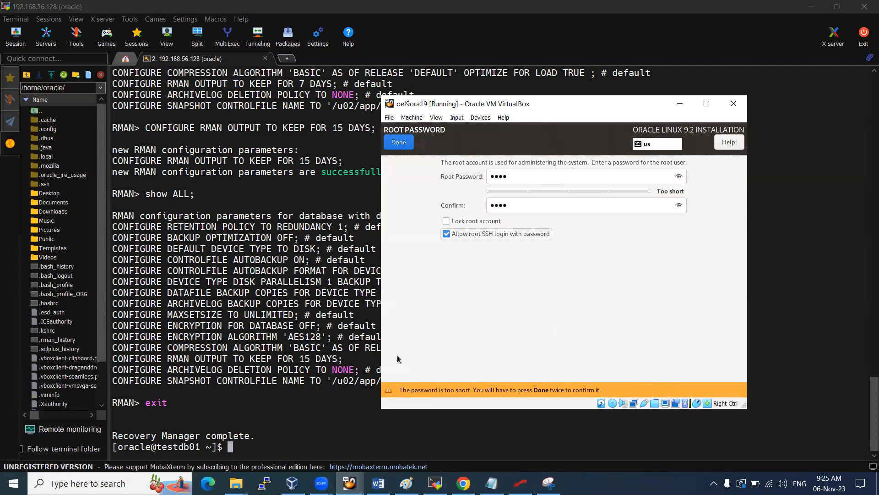
# Release the mouse from the VM and switch to Snipping Tool
pyautogui.press('Control_R')
pyautogui.click(425, 265)
pyautogui.hotkey('alt', 'Tab')
# Snip the root password screen and paste it into the Word notes
pyautogui.click(343, 39)
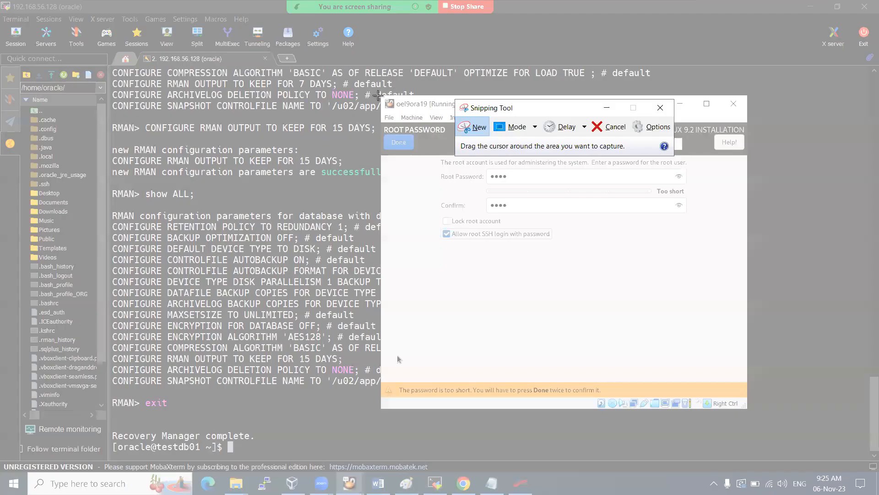
pyautogui.moveTo(381, 95); pyautogui.dragTo(742, 405)
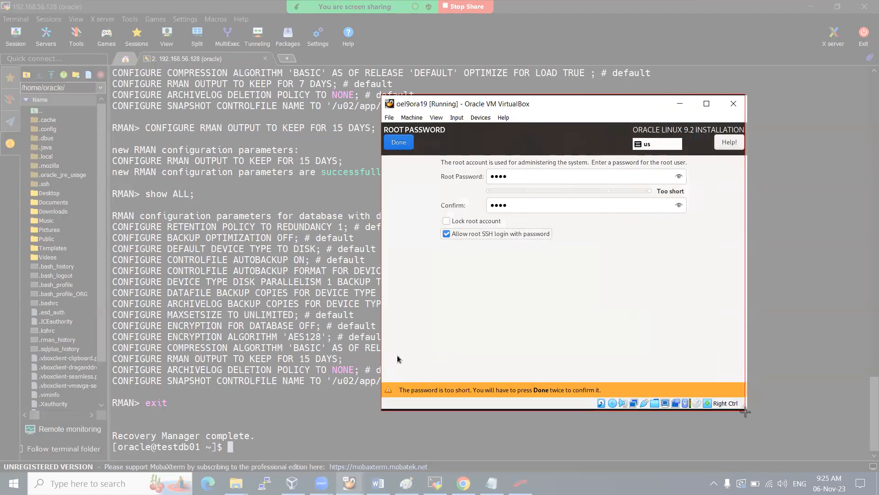
pyautogui.hotkey('alt', 'Tab')
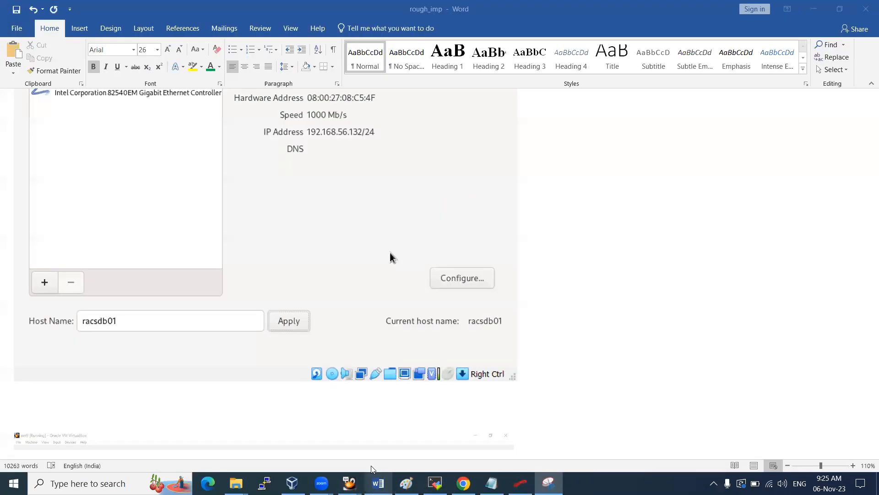
pyautogui.hotkey('ctrl', 'v')
pyautogui.hotkey('alt', 'Tab')
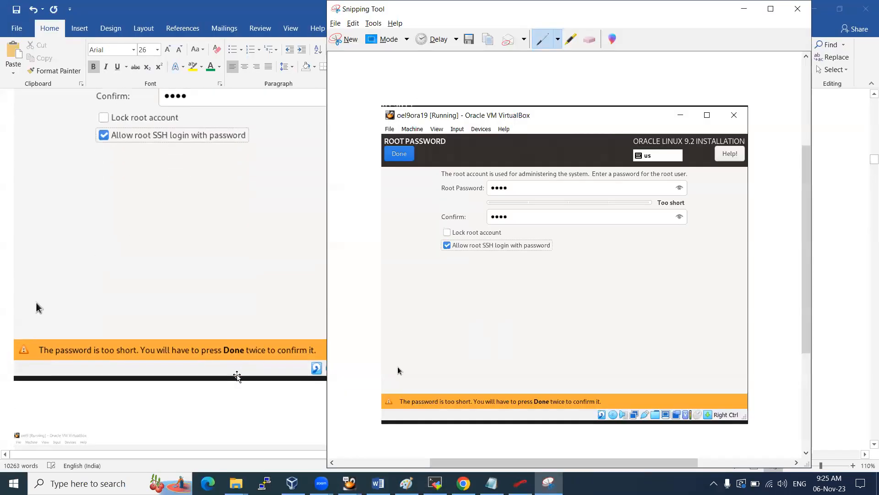
# Return to the oel9ora19 VM and accept the short root password with Done twice
pyautogui.click(350, 484)
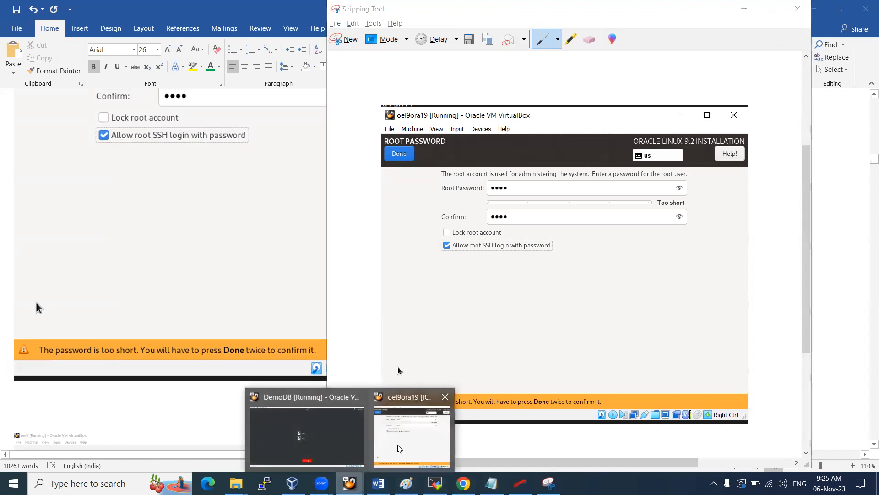
pyautogui.click(398, 446)
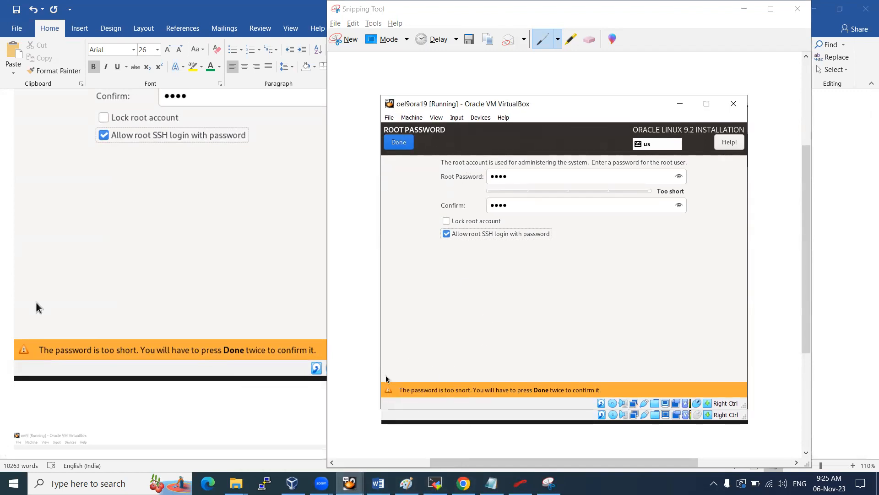
pyautogui.click(401, 143)
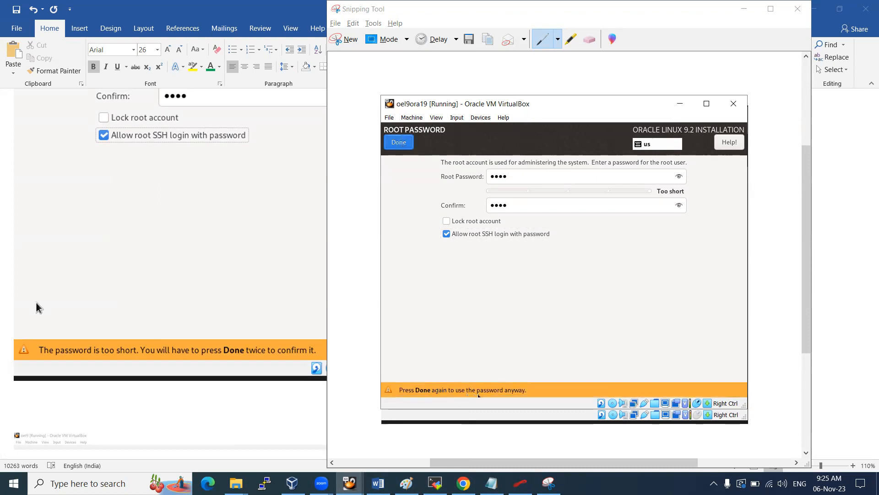
pyautogui.click(399, 143)
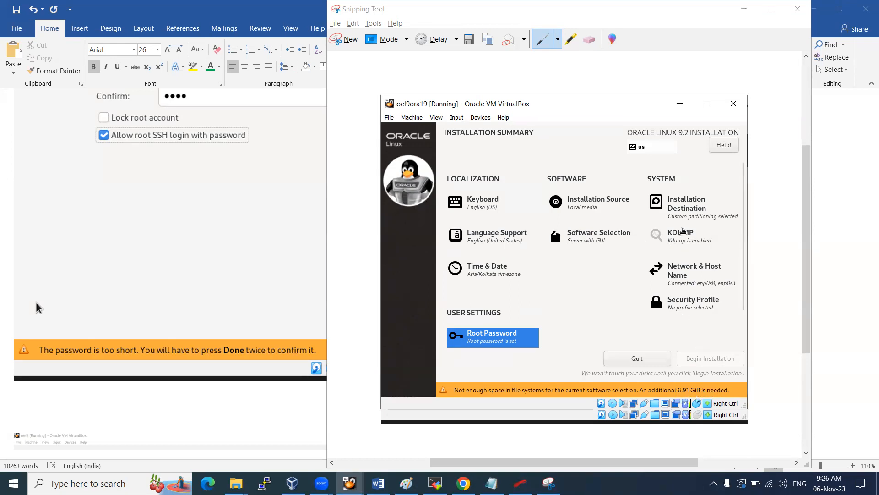
# Choose the 70 GiB disk as installation destination and go to manual partitioning
pyautogui.click(687, 208)
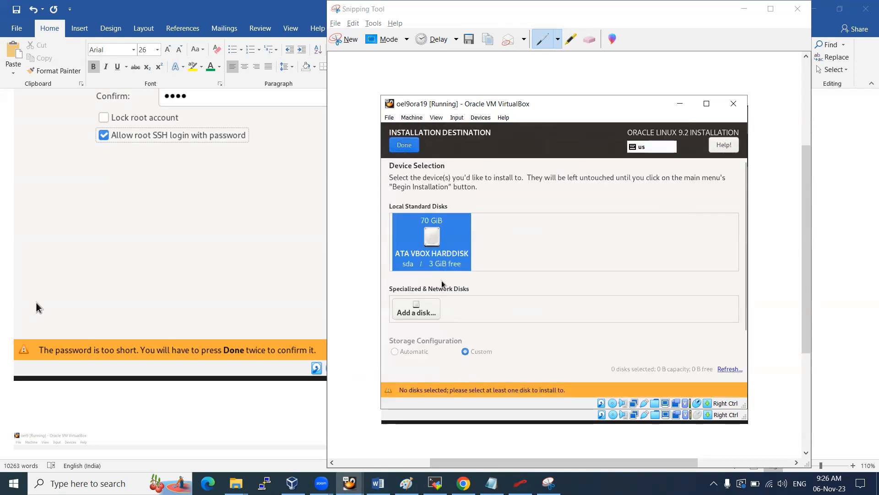
pyautogui.click(437, 240)
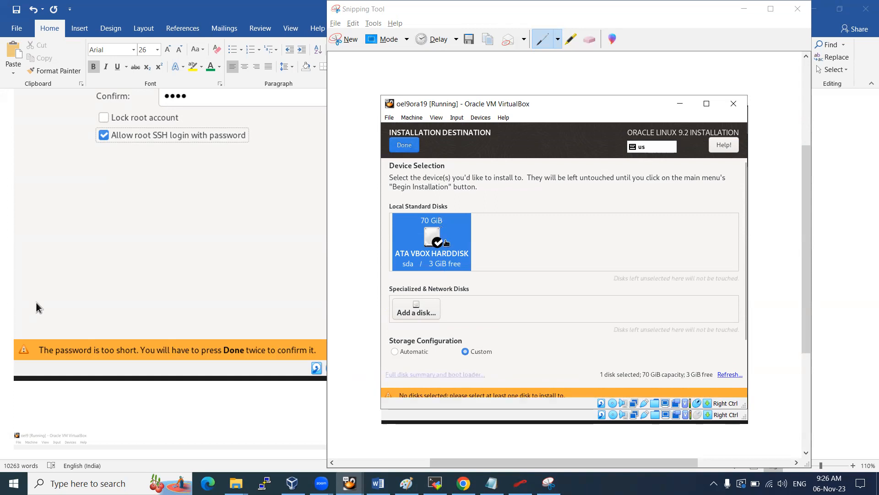
pyautogui.click(409, 150)
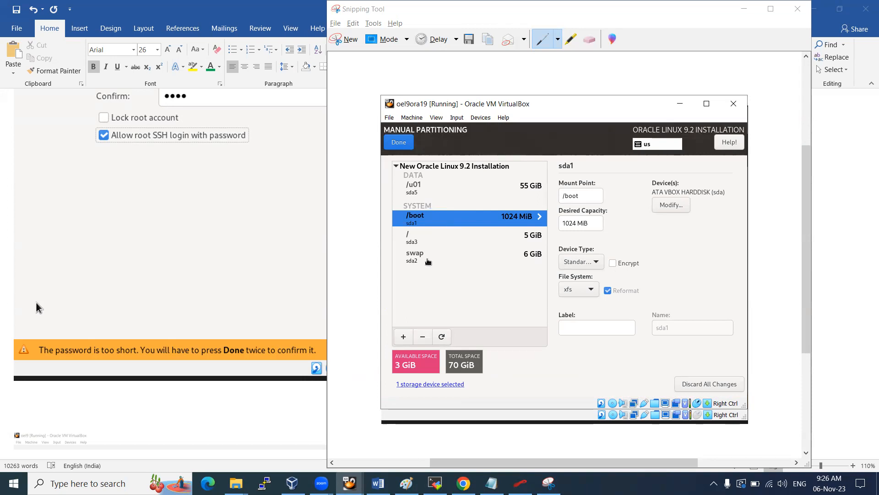
pyautogui.click(429, 233)
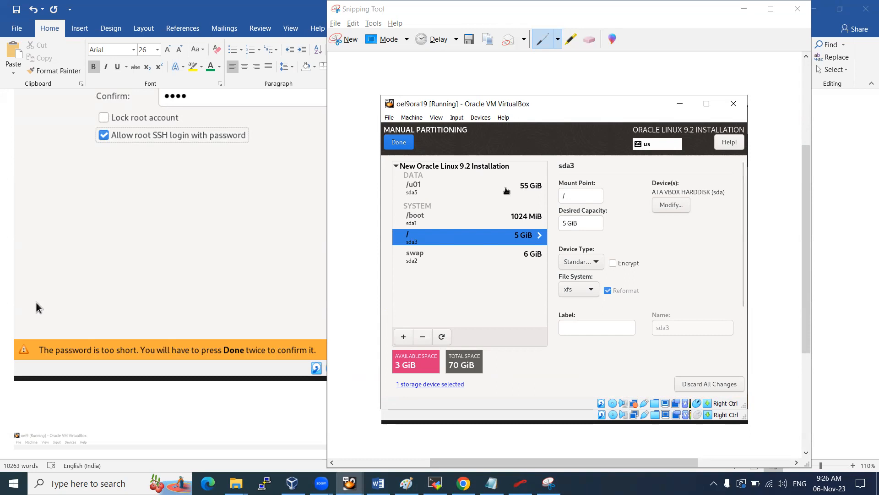
# Shrink the /u01 partition's desired capacity to 51 GiB
pyautogui.click(507, 190)
pyautogui.click(570, 223)
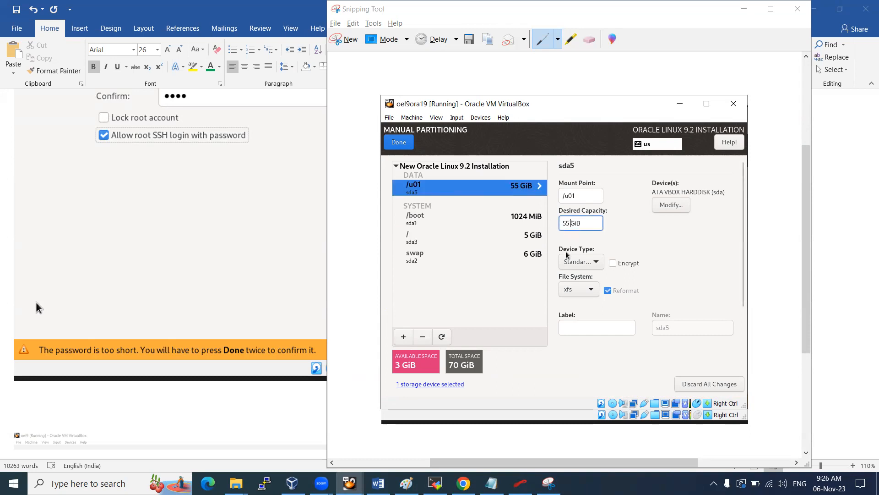
pyautogui.press('BackSpace')
pyautogui.write('2')
pyautogui.press('BackSpace')
pyautogui.write('1')
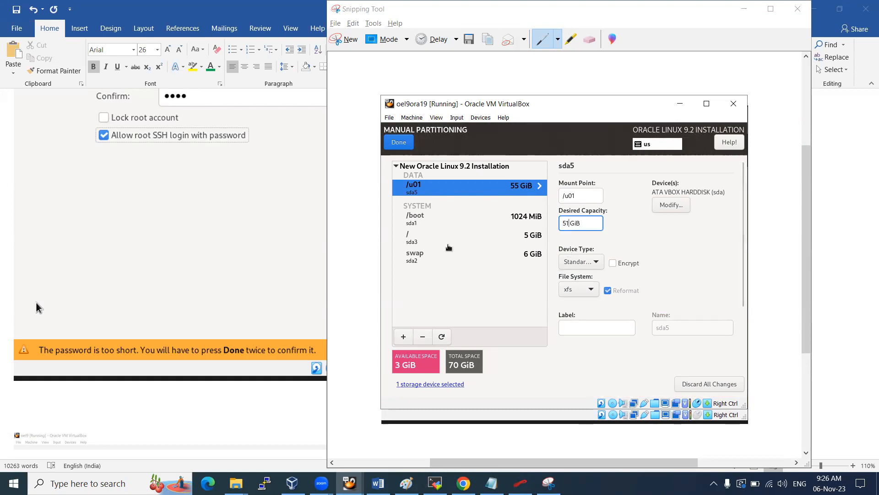
pyautogui.press('Tab')
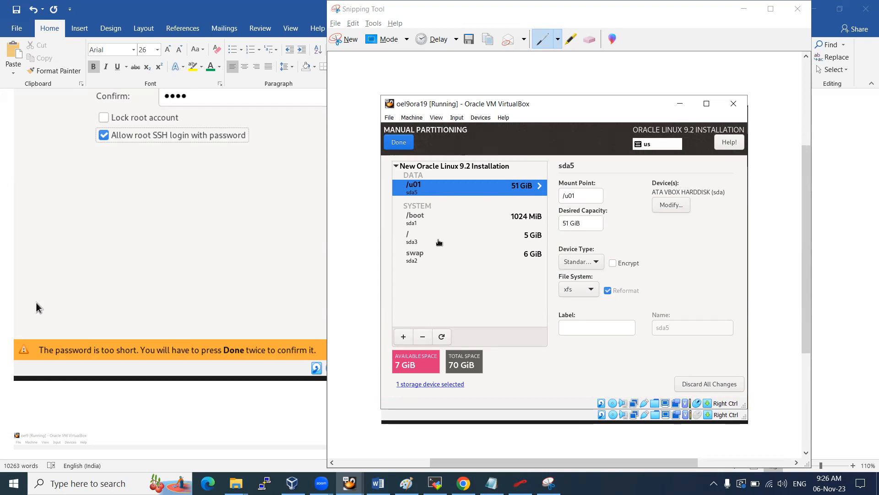
# Grow the / partition's desired capacity to 12 GiB and finish partitioning
pyautogui.click(439, 238)
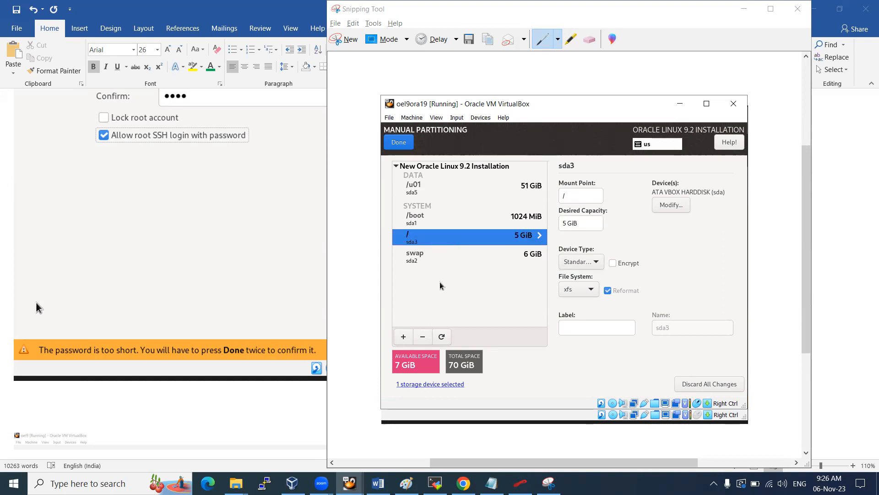
pyautogui.click(568, 222)
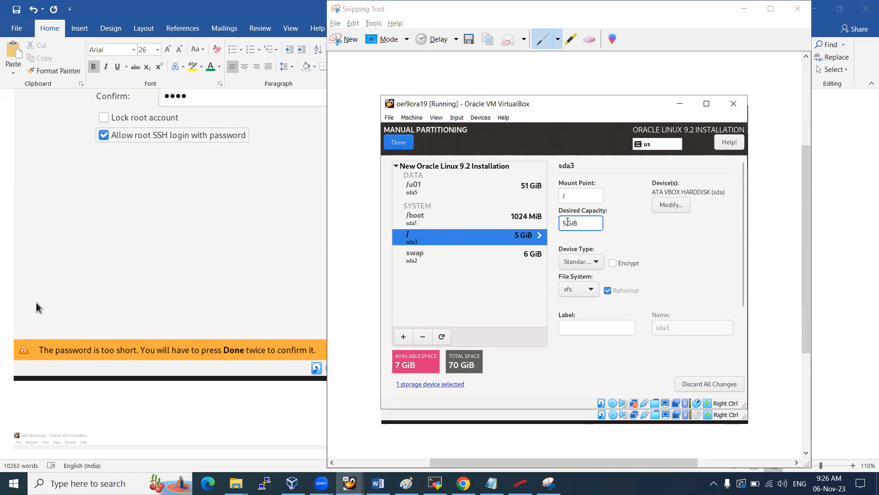
pyautogui.write('12')
pyautogui.click(427, 258)
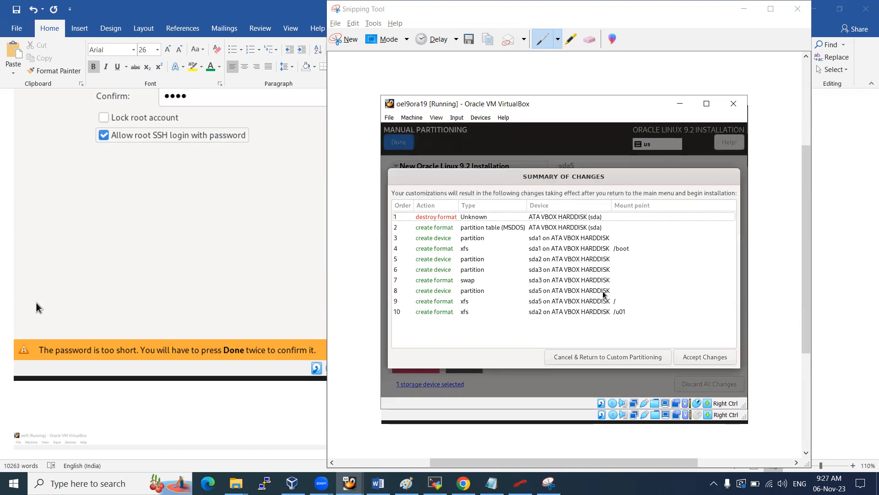
# Accept the partitioning changes in the Summary of Changes dialog
pyautogui.click(725, 361)
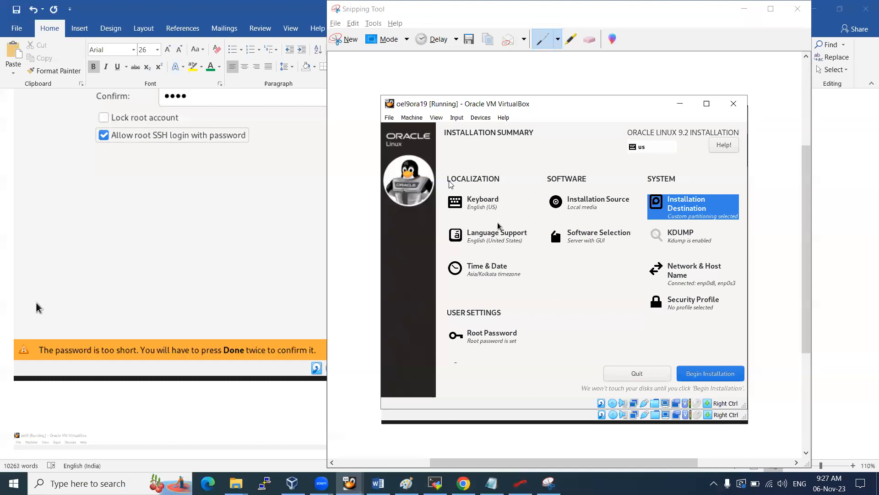
# Snip the installation summary, mark it with a red arrow, and paste it into the Word notes
pyautogui.click(548, 483)
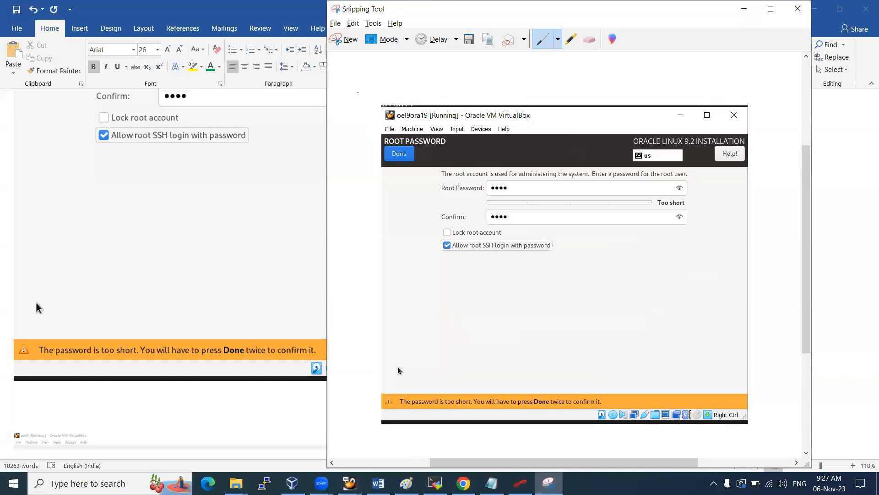
pyautogui.click(343, 44)
pyautogui.moveTo(681, 293)
pyautogui.mouseDown()
pyautogui.moveTo(756, 406)
pyautogui.moveTo(746, 407)
pyautogui.mouseUp()
pyautogui.moveTo(700, 340); pyautogui.dragTo(718, 366)
pyautogui.click(141, 396)
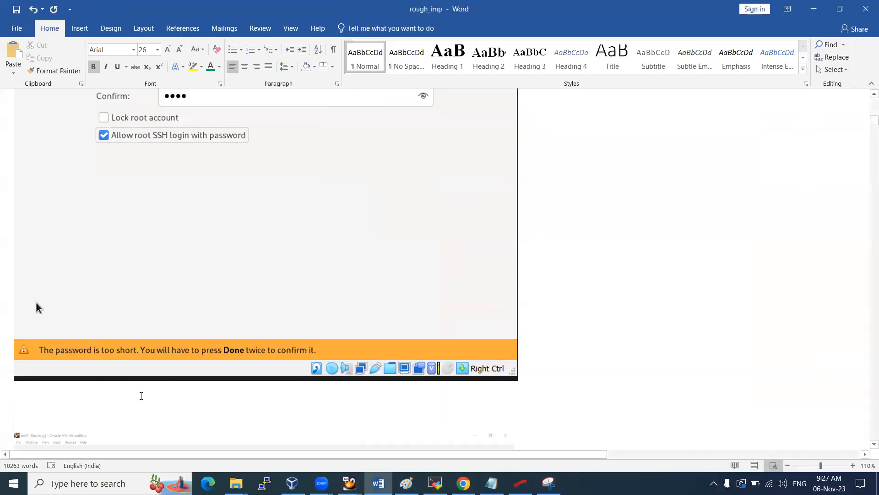
pyautogui.hotkey('ctrl', 'v')
# Return to the oel9ora19 VM and begin the Oracle Linux installation
pyautogui.hotkey('alt', 'Tab')
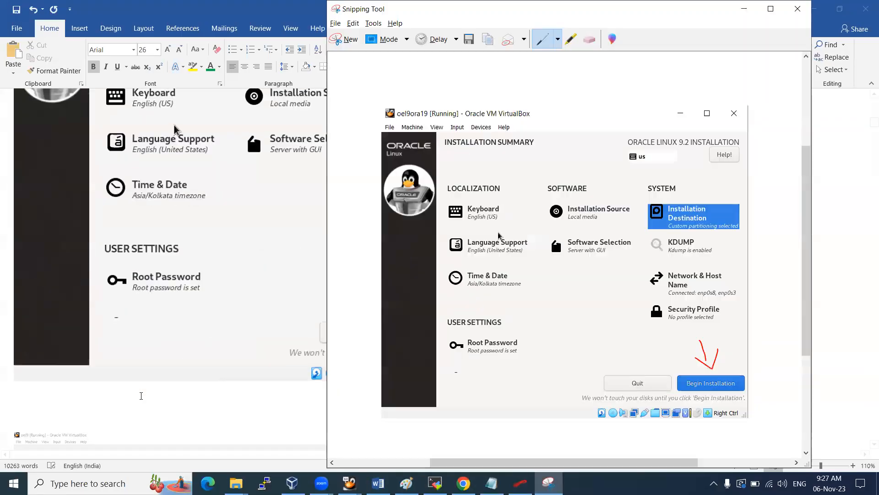
pyautogui.hotkey('alt', 'Tab')
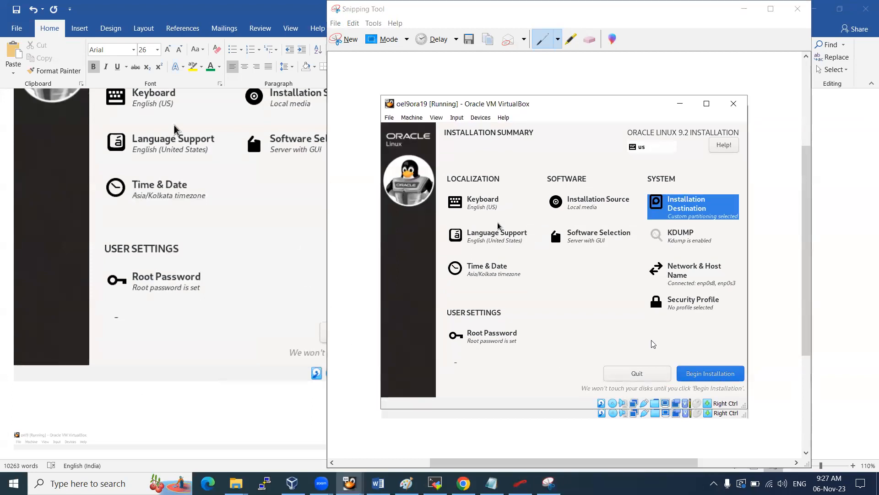
pyautogui.click(716, 377)
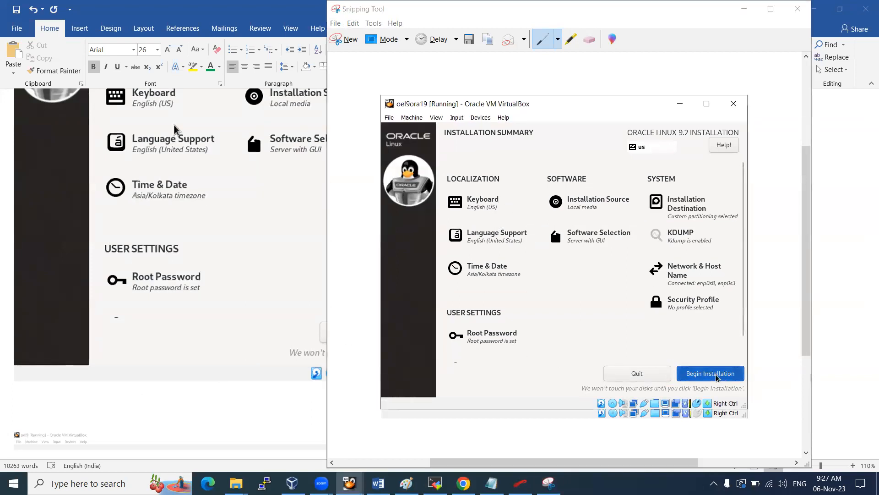
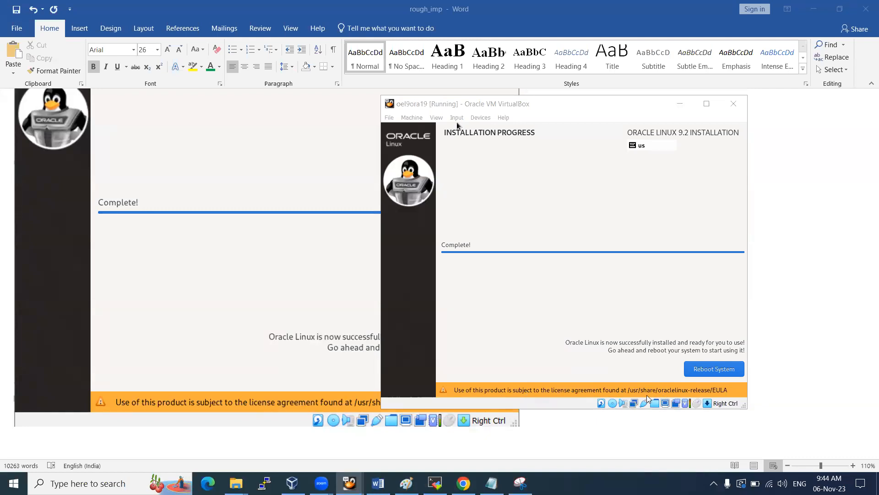
# Reboot the newly installed Oracle Linux and release mouse capture while it restarts
pyautogui.click(457, 126)
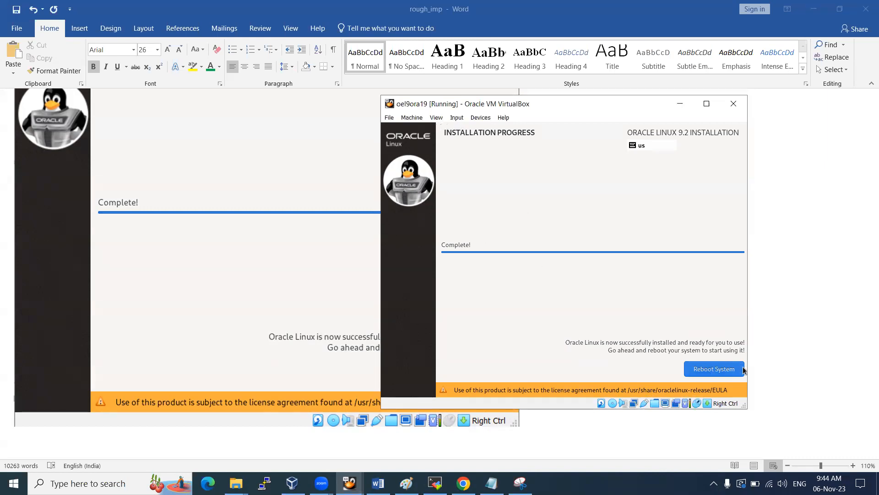
pyautogui.click(739, 369)
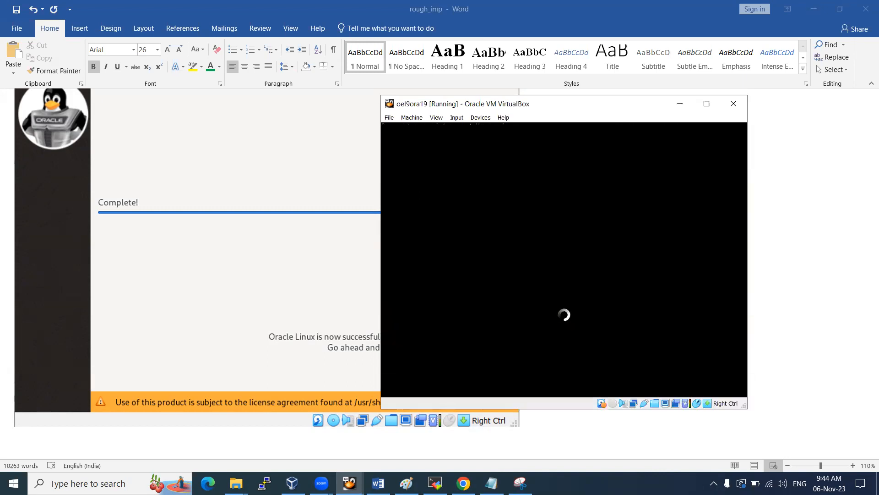
pyautogui.press('Control_R')
pyautogui.click(654, 350)
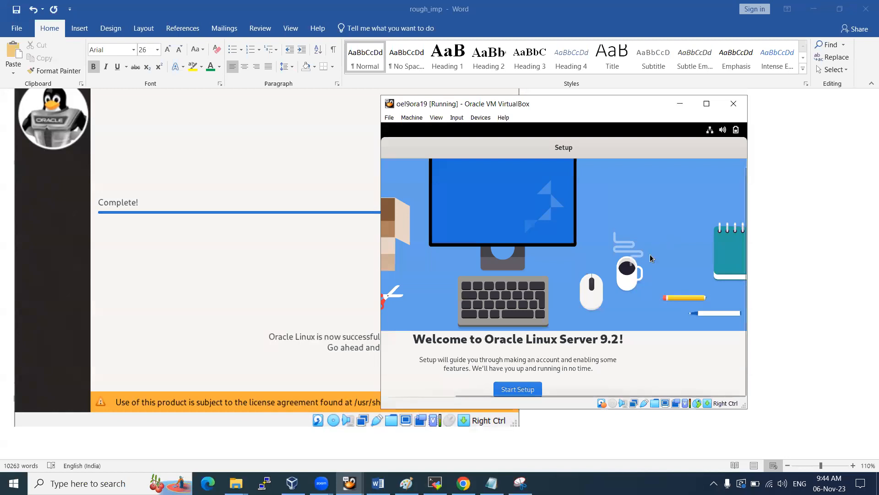
# Enlarge the VM window and snip the installation-complete screen, undoing the duplicate paste in Word
pyautogui.moveTo(488, 393); pyautogui.dragTo(603, 388)
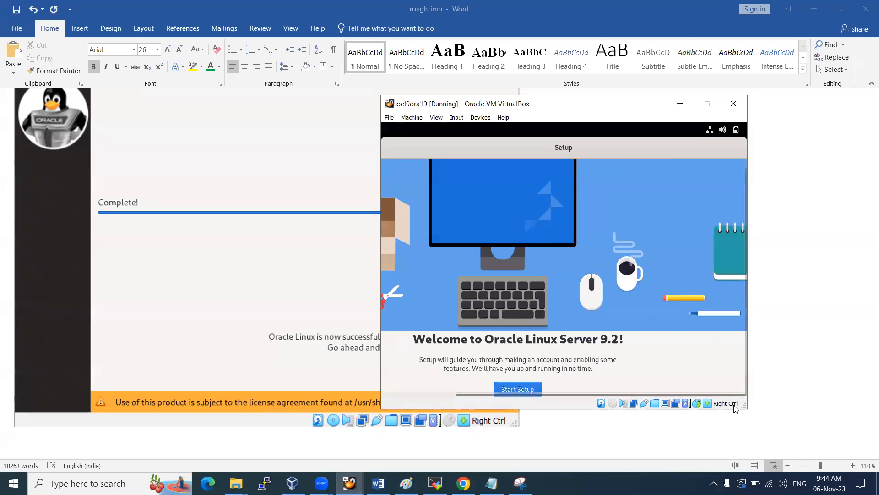
pyautogui.moveTo(745, 406); pyautogui.dragTo(773, 440)
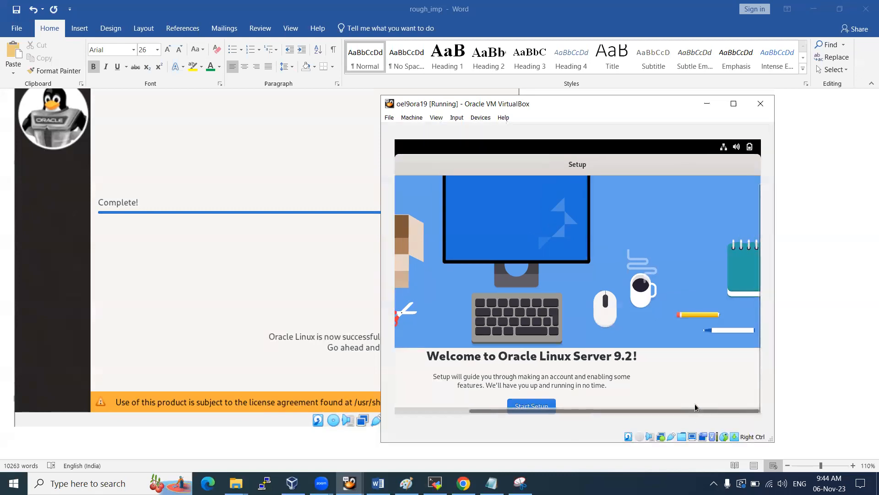
pyautogui.click(520, 483)
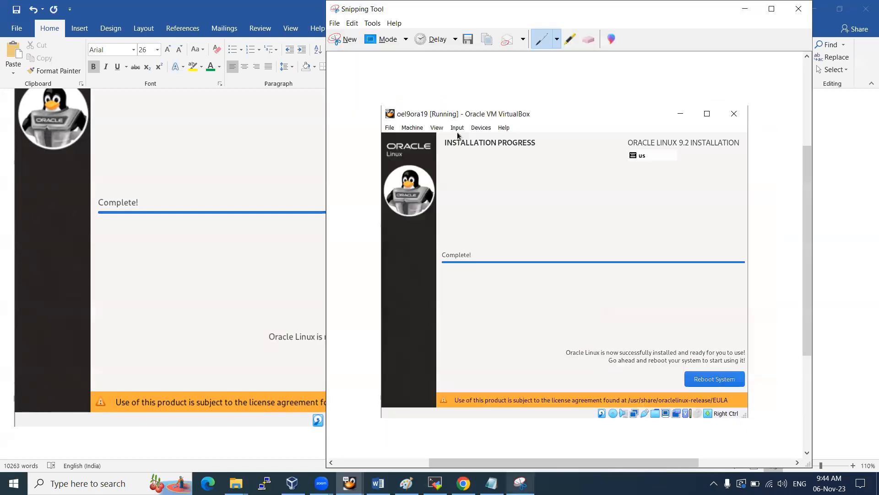
pyautogui.click(355, 46)
pyautogui.moveTo(379, 96); pyautogui.dragTo(775, 447)
pyautogui.click(154, 442)
pyautogui.hotkey('ctrl', 'v')
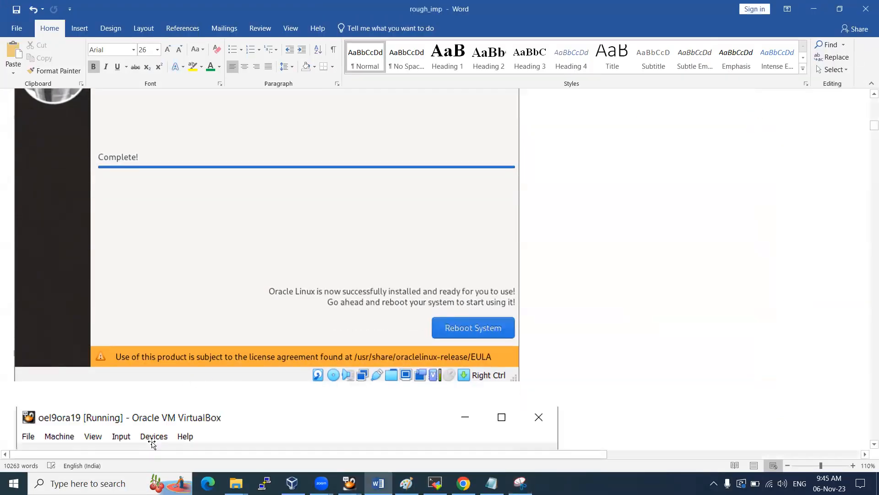
pyautogui.hotkey('ctrl', 'z')
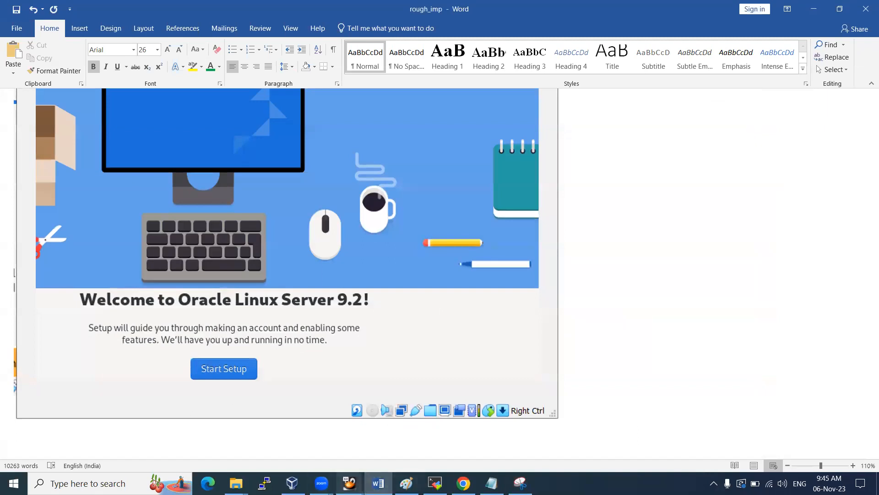
# Start first-boot setup and paste a screenshot of the Privacy page into Word
pyautogui.moveTo(349, 483)
pyautogui.click(414, 433)
pyautogui.click(530, 405)
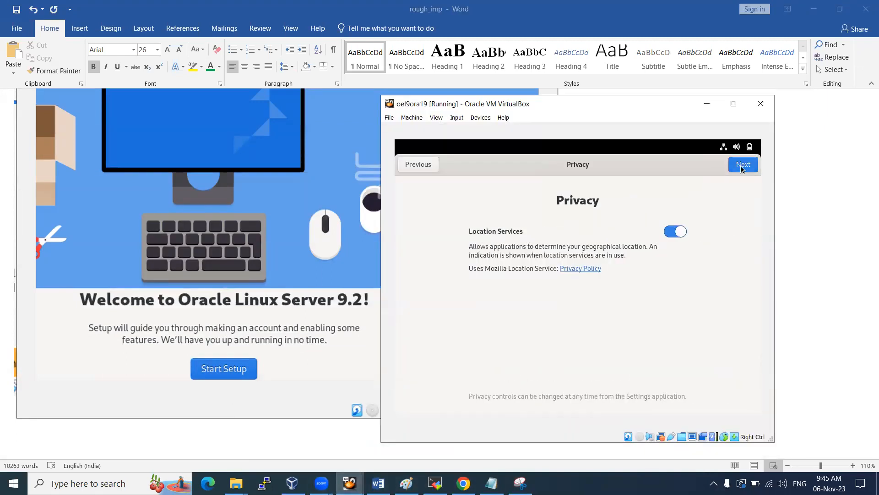
pyautogui.click(520, 483)
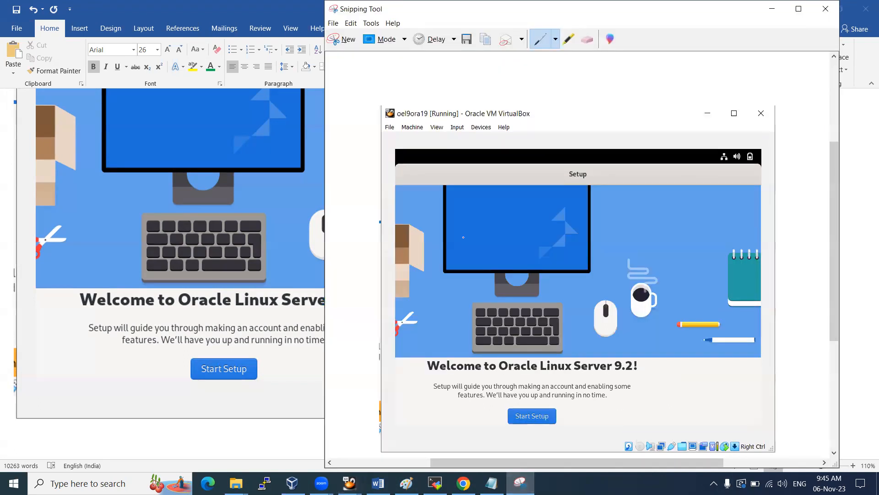
pyautogui.click(349, 38)
pyautogui.moveTo(382, 95); pyautogui.dragTo(782, 451)
pyautogui.click(73, 437)
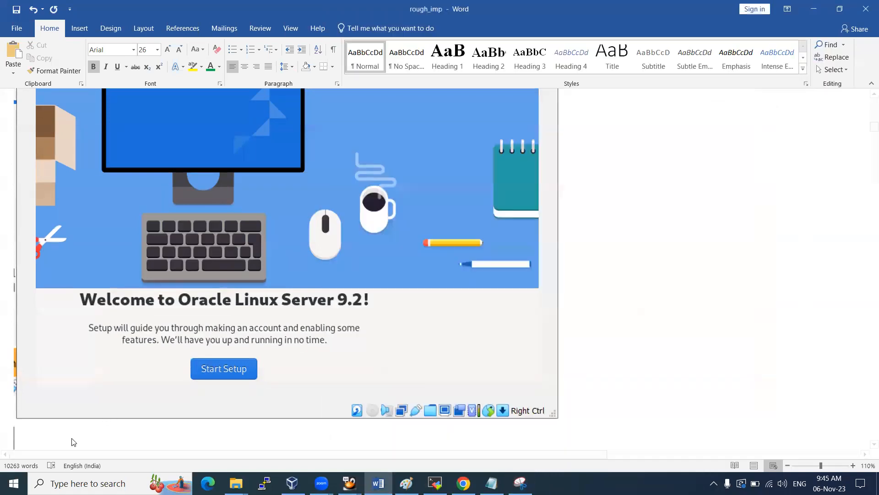
pyautogui.hotkey('ctrl', 'v')
# Accept the Privacy settings and paste the Online Accounts page screenshot into Word
pyautogui.hotkey('alt', 'Tab')
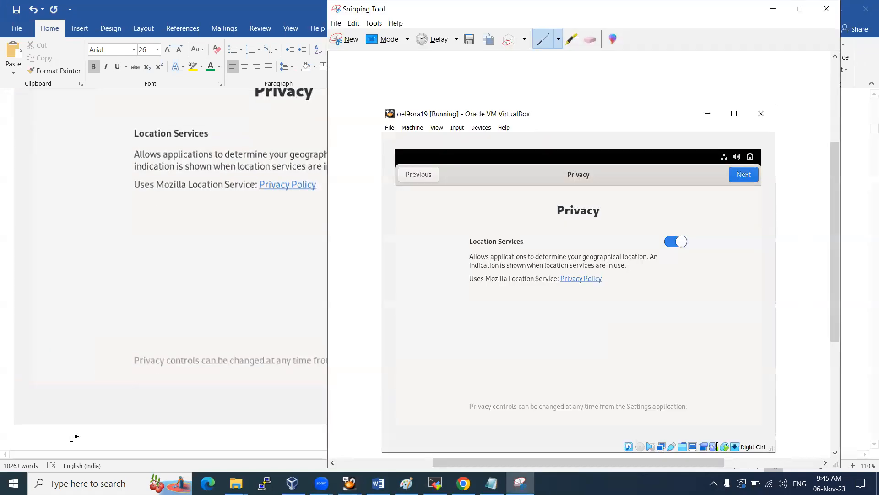
pyautogui.hotkey('alt', 'Tab')
pyautogui.press('Tab')
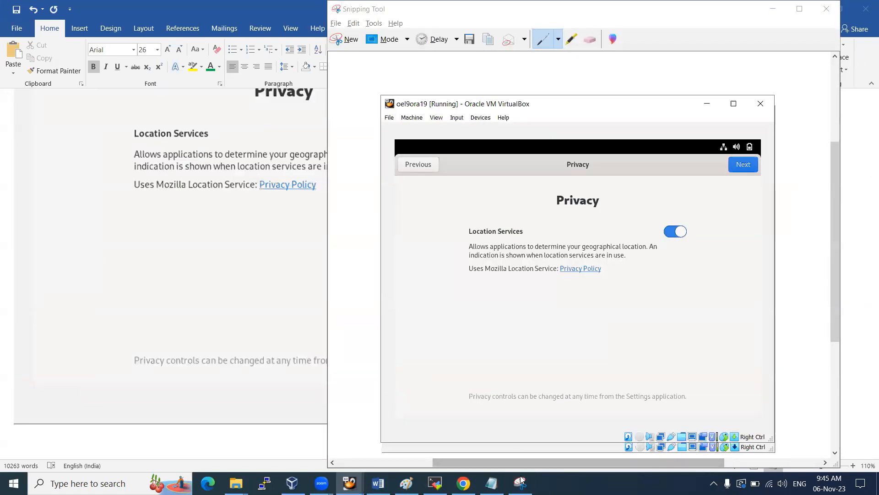
pyautogui.click(741, 165)
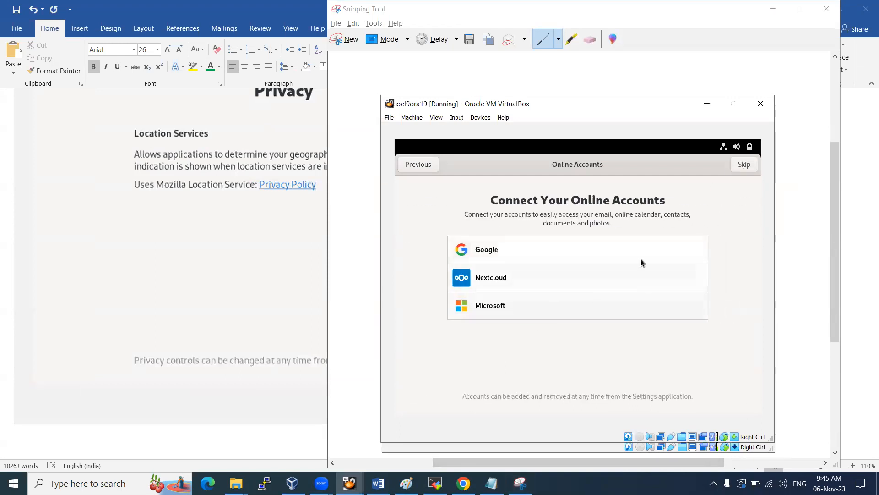
pyautogui.click(520, 483)
pyautogui.click(339, 40)
pyautogui.moveTo(380, 93); pyautogui.dragTo(772, 442)
pyautogui.click(108, 430)
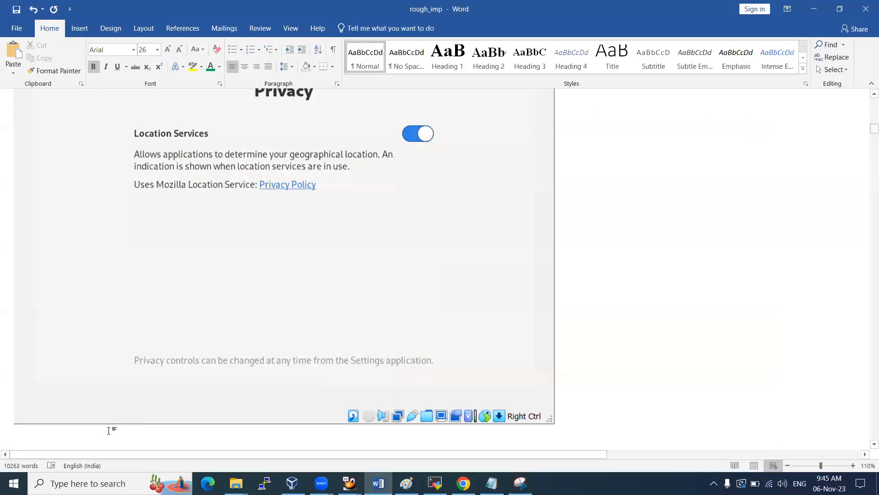
pyautogui.hotkey('ctrl', 'v')
# Skip connecting online accounts to reach the About You page
pyautogui.hotkey('alt', 'Tab')
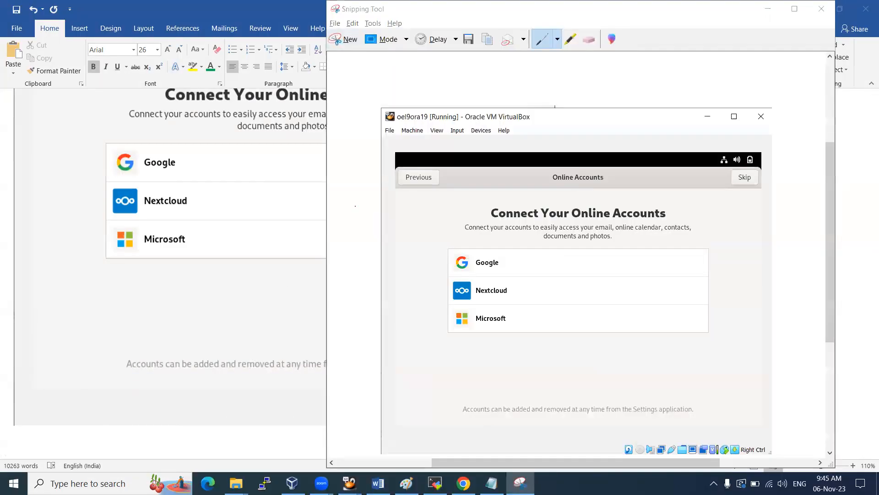
pyautogui.hotkey('alt', 'Tab')
pyautogui.click(747, 169)
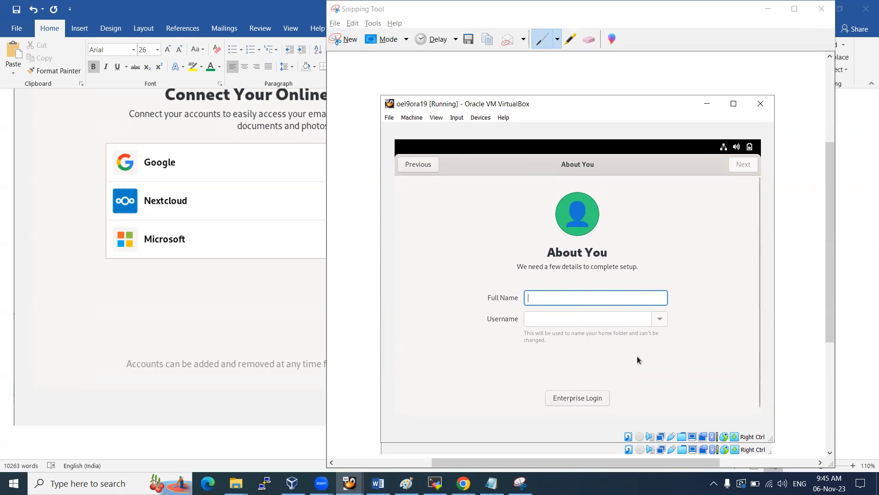
# Enter the user's full name and username, then set and confirm the account password
pyautogui.moveTo(831, 303); pyautogui.dragTo(826, 324)
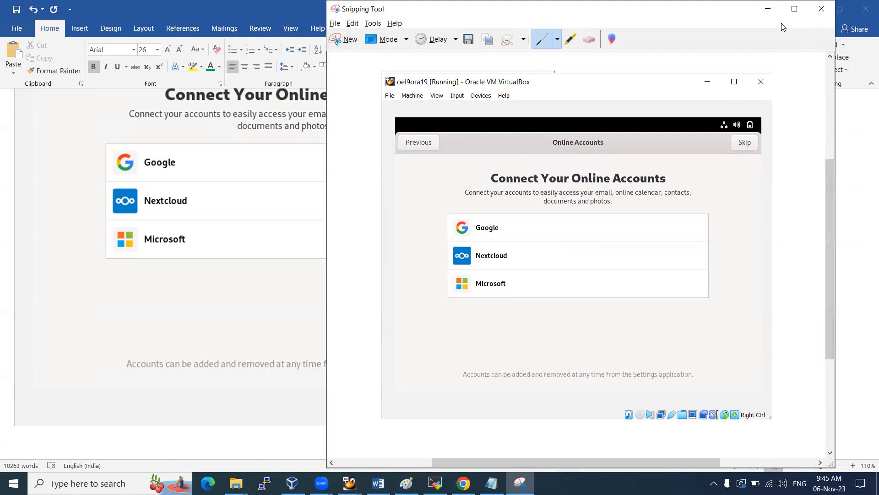
pyautogui.click(768, 9)
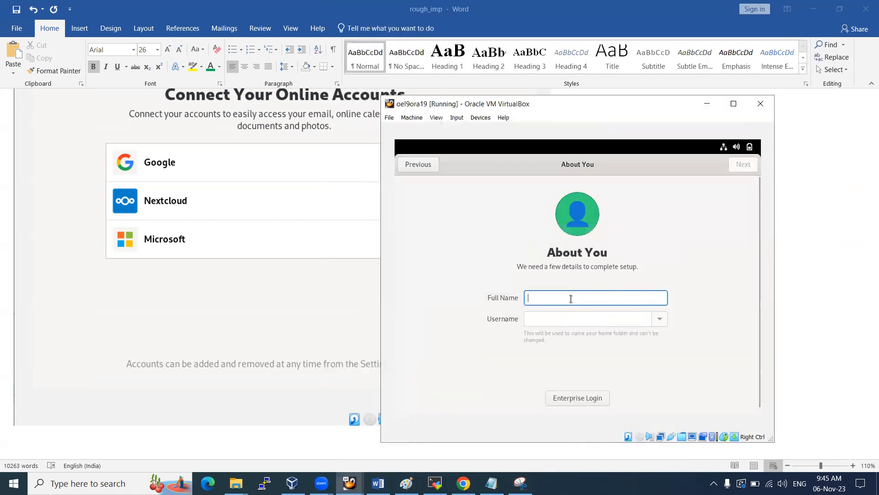
pyautogui.write('test')
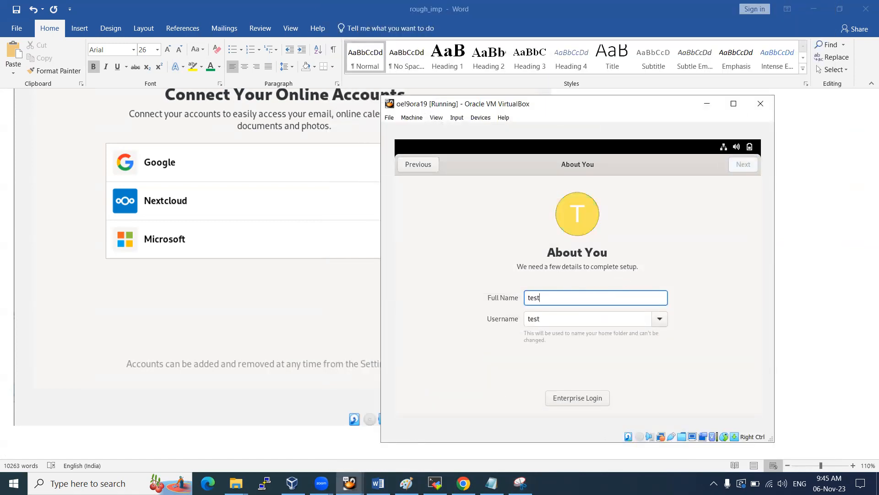
pyautogui.press('Tab')
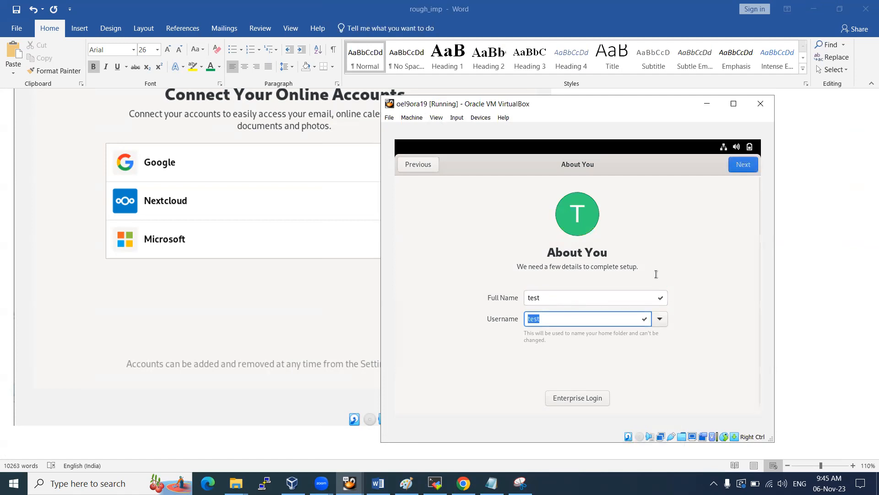
pyautogui.click(744, 164)
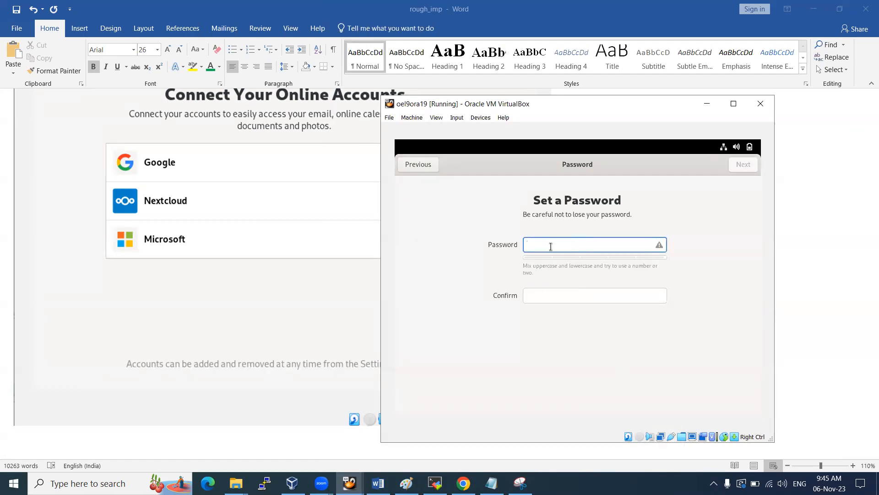
pyautogui.press('Tab')
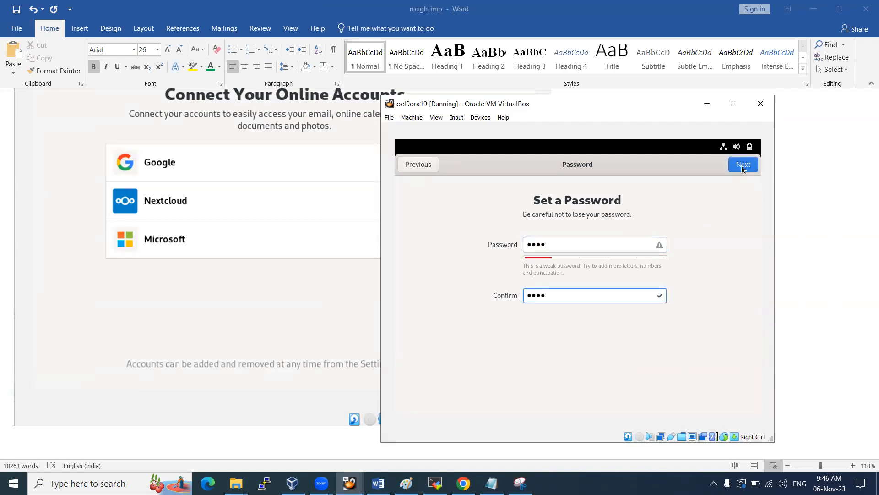
# Paste a screenshot of the filled Set a Password page into Word
pyautogui.click(520, 483)
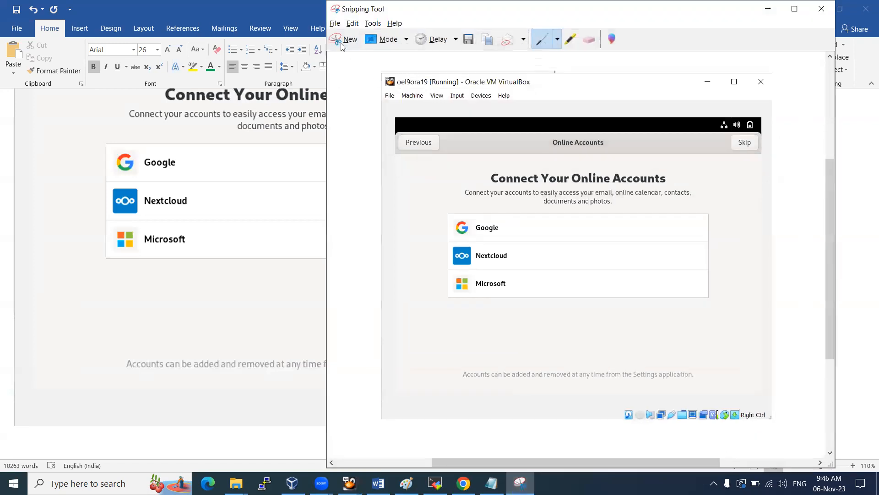
pyautogui.click(341, 43)
pyautogui.moveTo(382, 96); pyautogui.dragTo(774, 440)
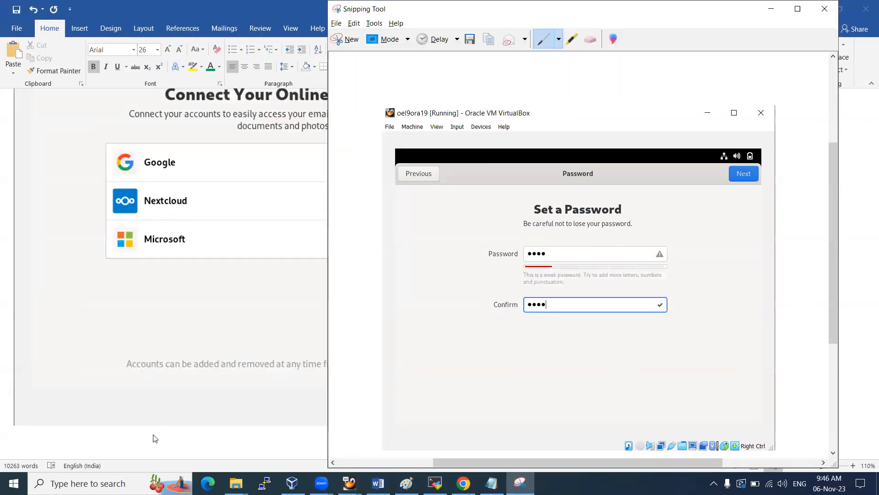
pyautogui.click(146, 436)
pyautogui.hotkey('ctrl', 'v')
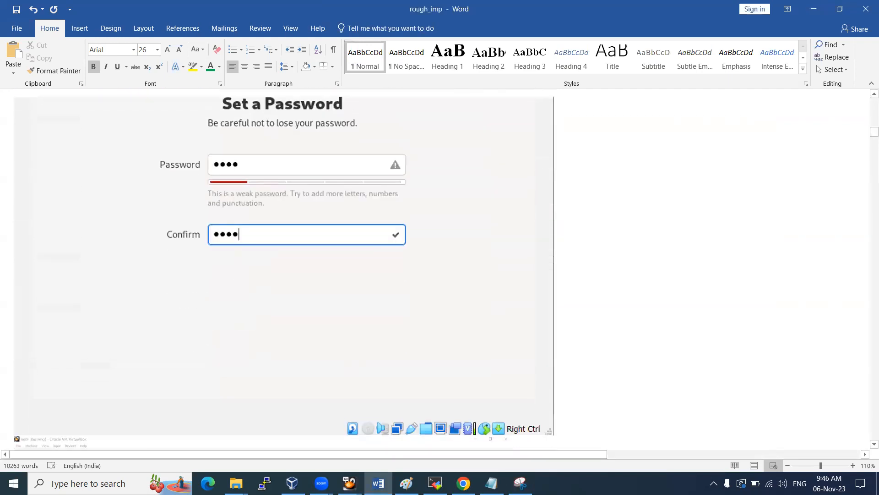
pyautogui.scroll(-2, 303, 308)
pyautogui.scroll(-2, 303, 307)
pyautogui.scroll(2, 298, 301)
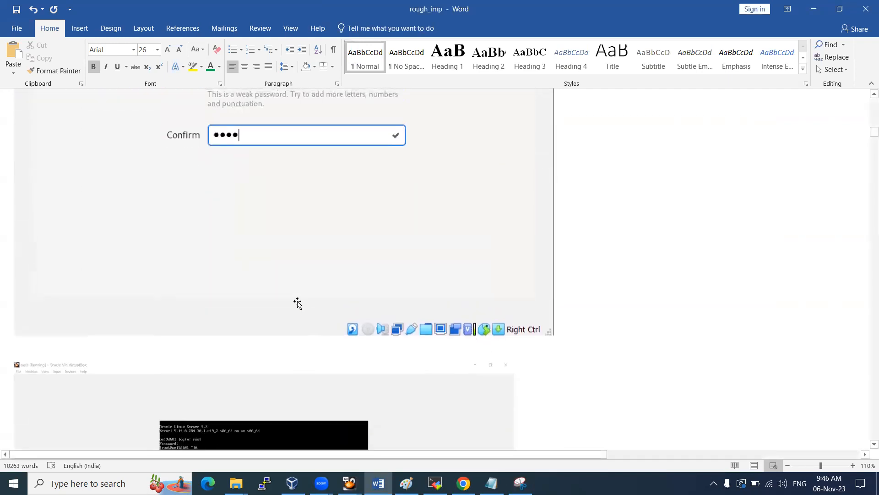
# Submit the password to reach the All done page and begin snipping it
pyautogui.hotkey('alt', 'Tab')
pyautogui.hotkey('alt', 'Tab')
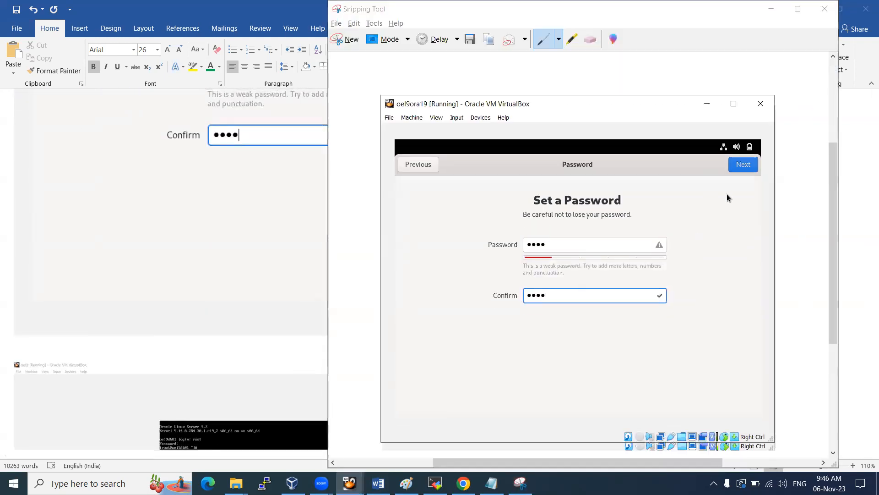
pyautogui.click(744, 166)
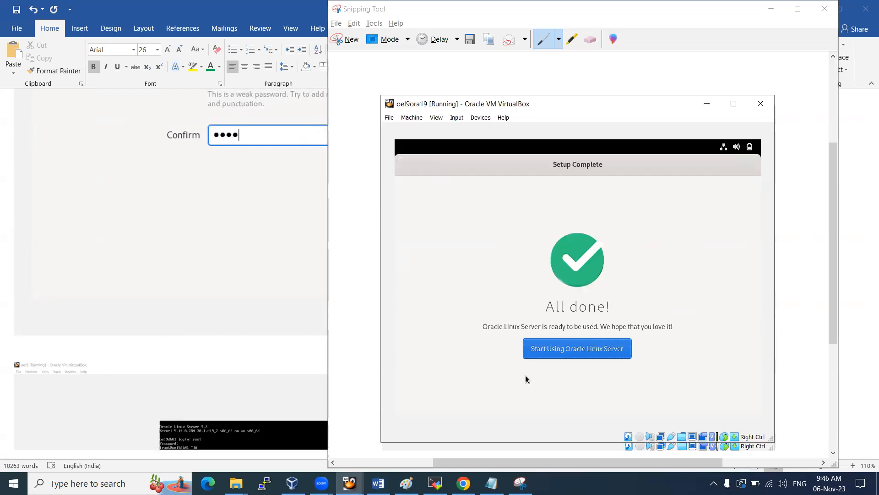
pyautogui.click(520, 483)
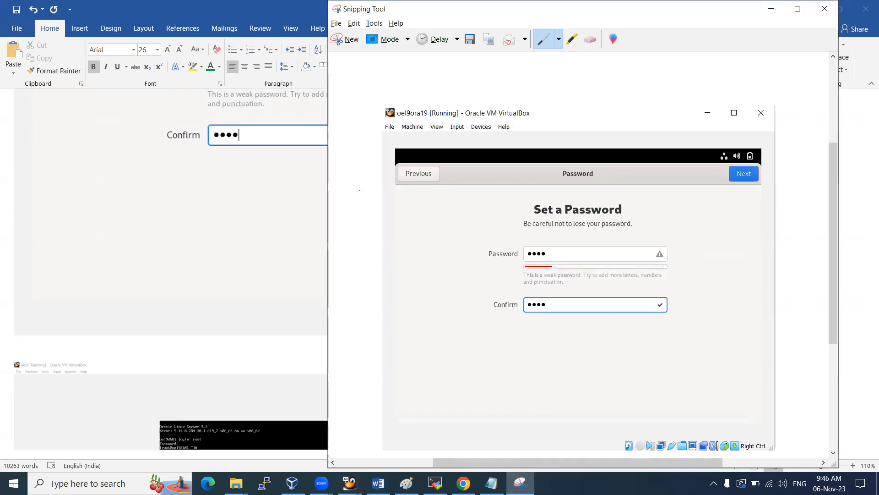
pyautogui.click(345, 38)
# Paste the All done screen capture on a new line in the Word notes
pyautogui.moveTo(383, 94); pyautogui.dragTo(774, 443)
pyautogui.click(61, 350)
pyautogui.press('Return')
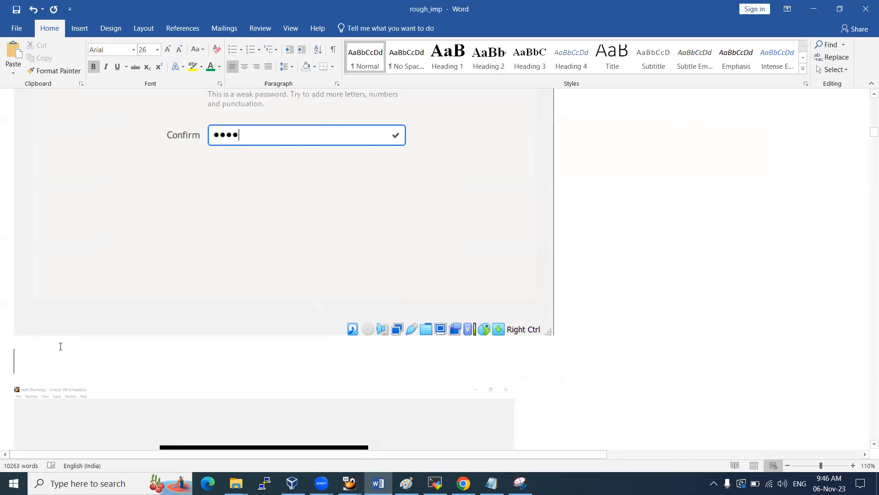
pyautogui.hotkey('ctrl', 'v')
pyautogui.hotkey('alt', 'Tab')
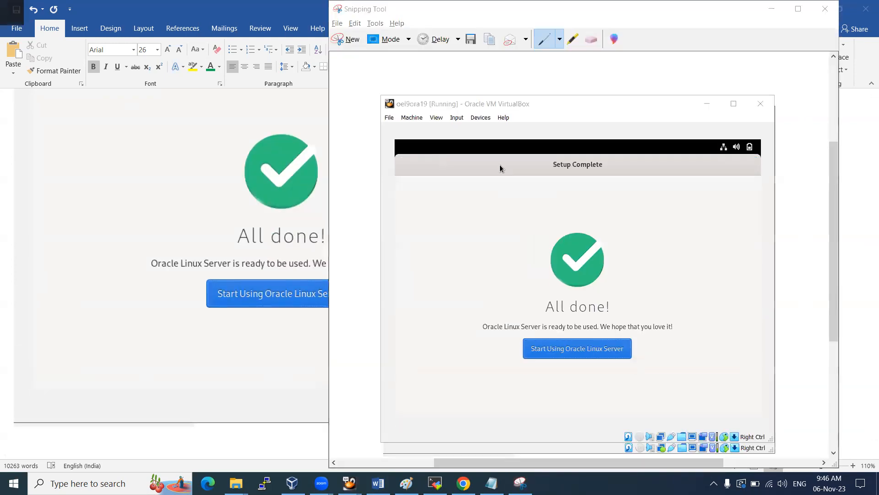
pyautogui.hotkey('alt', 'Tab')
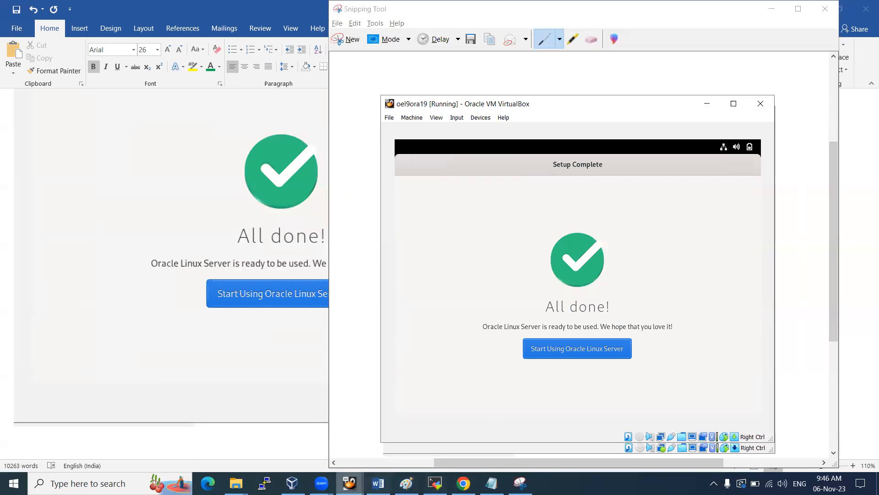
# Start using Oracle Linux Server, paste the welcome tour screenshot into Word, and decline the tour
pyautogui.click(583, 350)
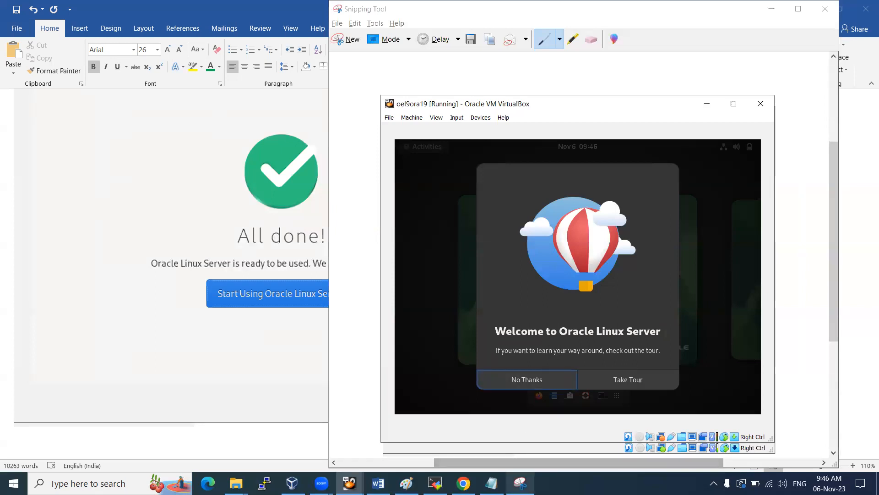
pyautogui.click(348, 39)
pyautogui.moveTo(381, 95); pyautogui.dragTo(774, 442)
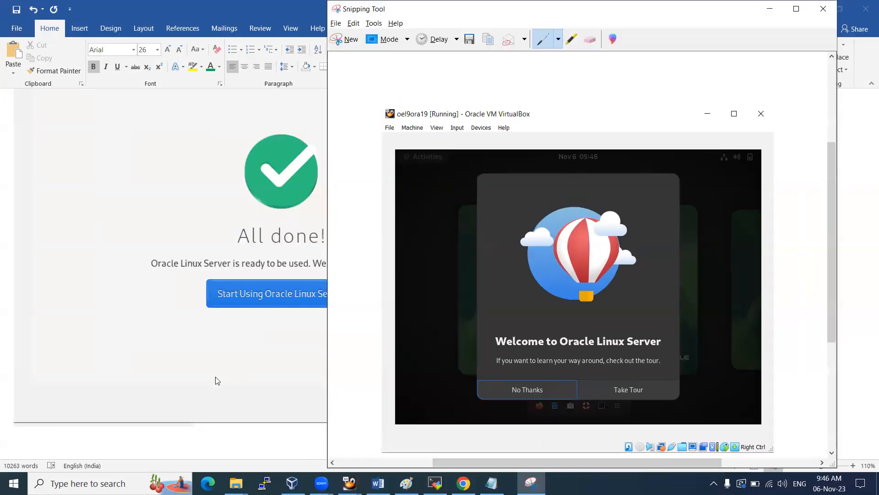
pyautogui.click(216, 377)
pyautogui.hotkey('ctrl', 'v')
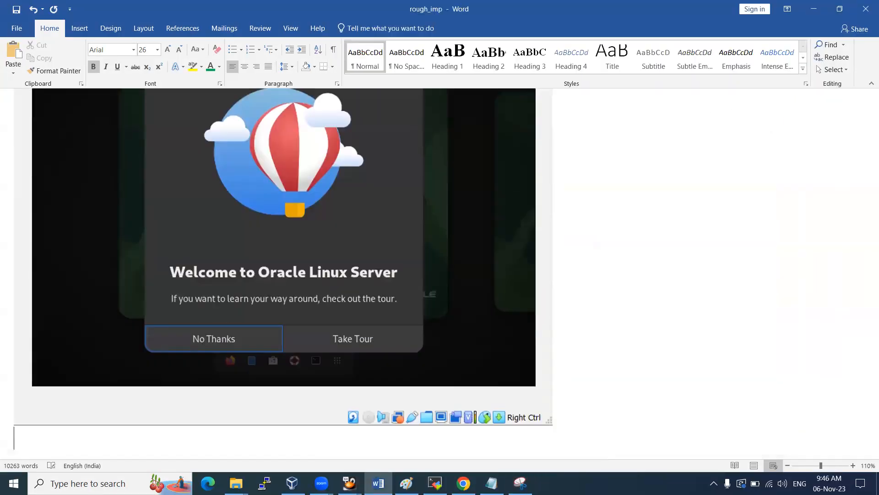
pyautogui.hotkey('alt', 'Tab')
pyautogui.hotkey('alt', 'Tab')
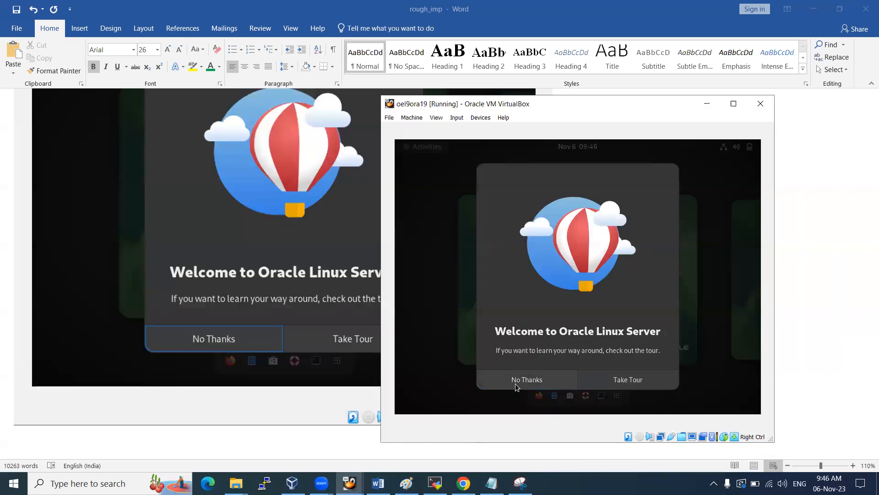
pyautogui.click(516, 383)
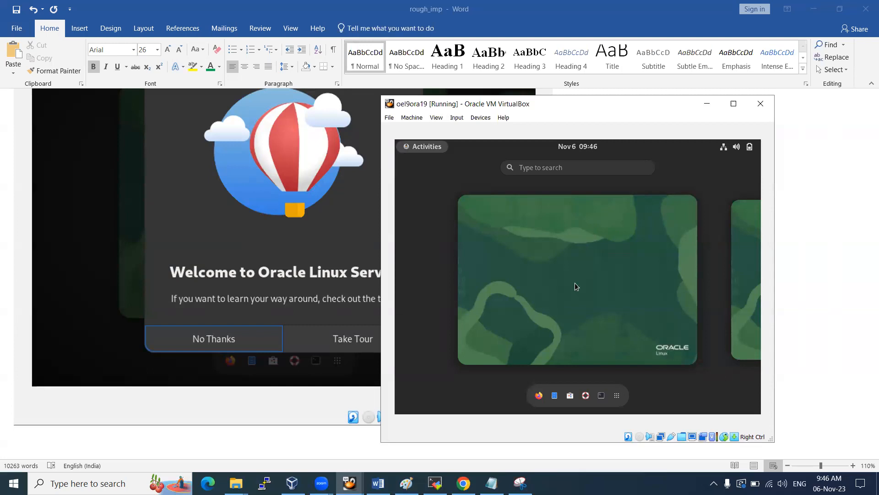
# Open a guest terminal and the Devices menu, then paste that screenshot into Word
pyautogui.click(598, 400)
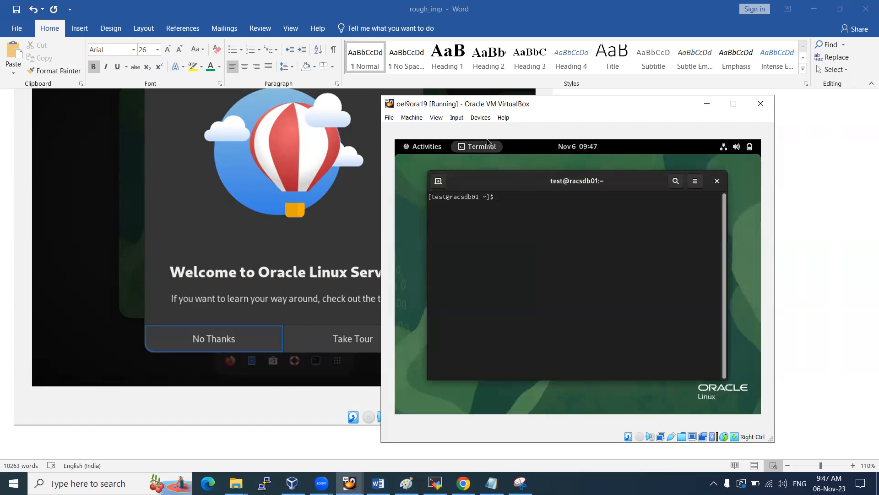
pyautogui.click(480, 117)
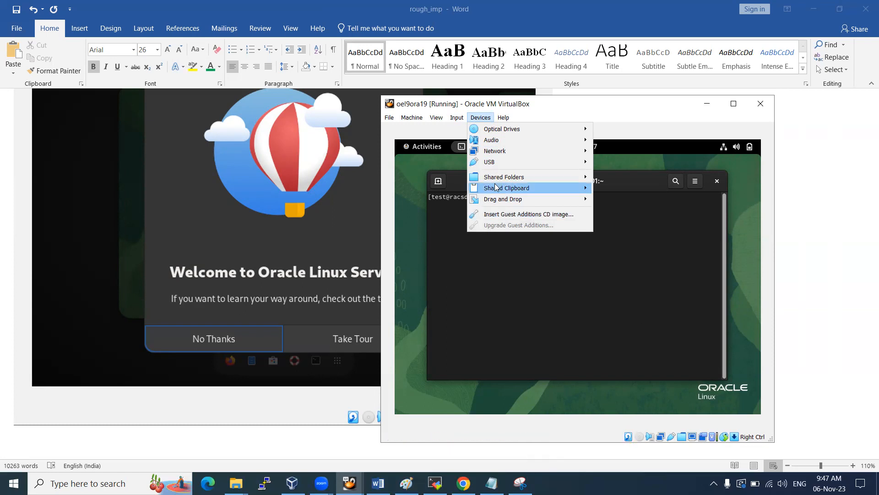
pyautogui.click(115, 441)
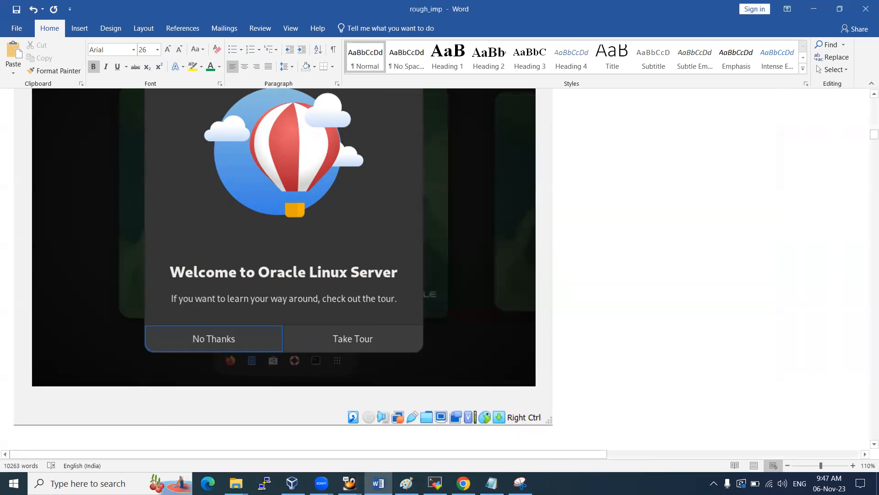
pyautogui.hotkey('ctrl', 'v')
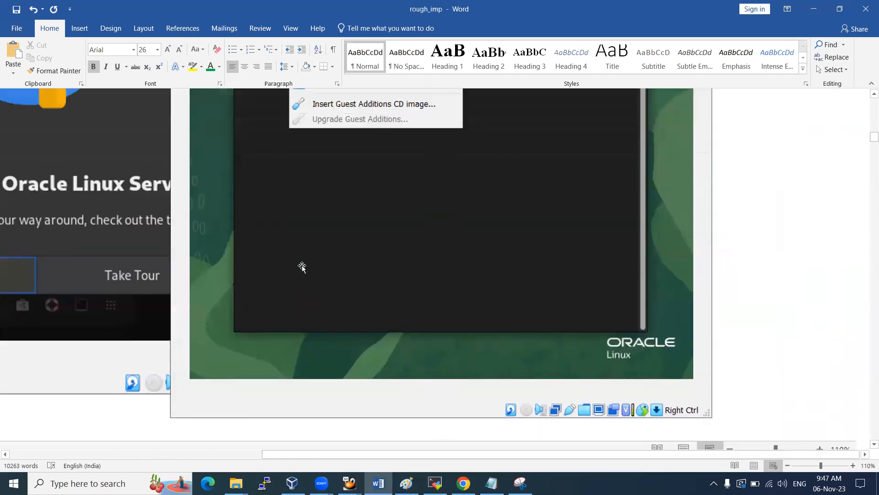
# Resize the pasted device-options screenshot in Word, then undo the resize
pyautogui.scroll(3, 303, 268)
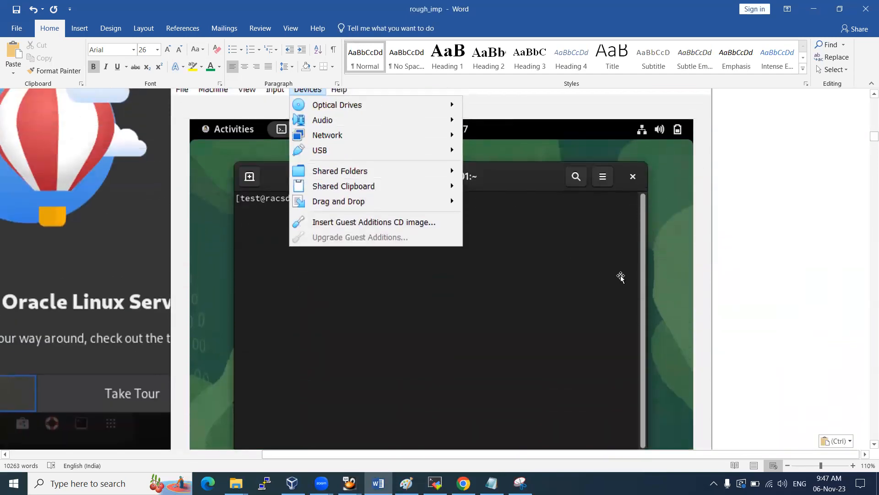
pyautogui.click(512, 319)
pyautogui.scroll(-3, 612, 337)
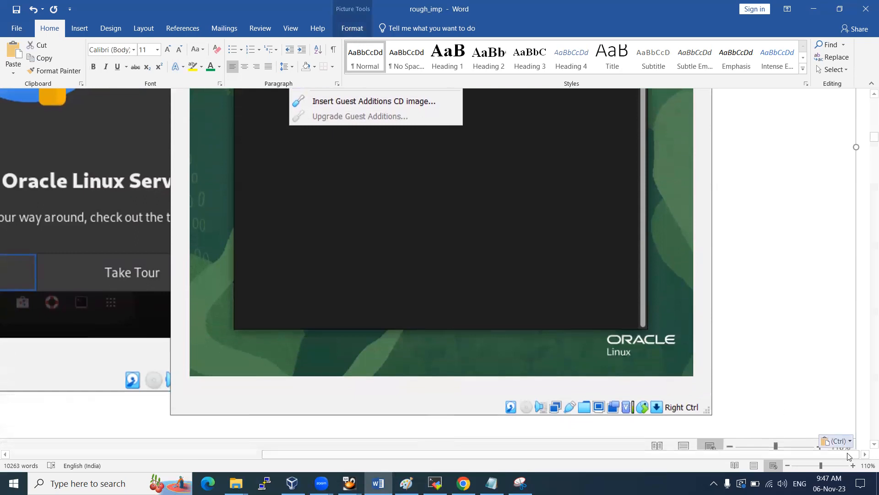
pyautogui.scroll(-2, 810, 373)
pyautogui.moveTo(855, 428); pyautogui.dragTo(444, 256)
pyautogui.scroll(8, 350, 315)
pyautogui.scroll(-8, 426, 273)
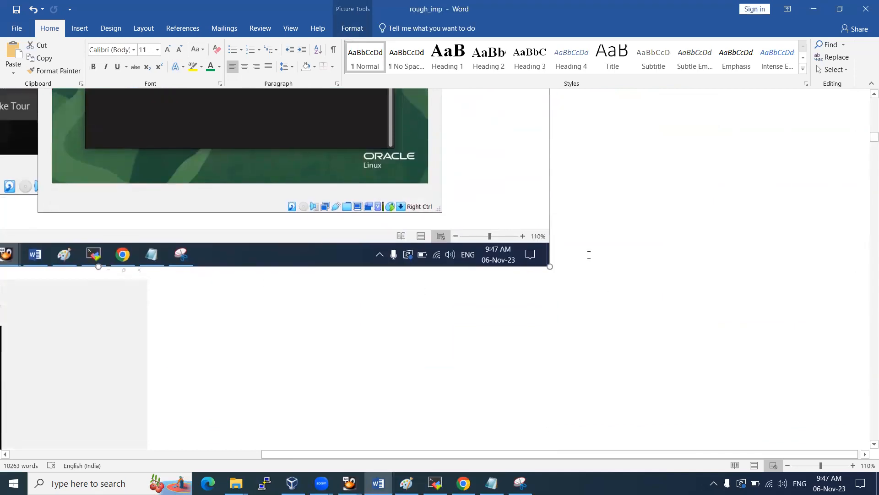
pyautogui.click(589, 253)
pyautogui.hotkey('ctrl', 'z')
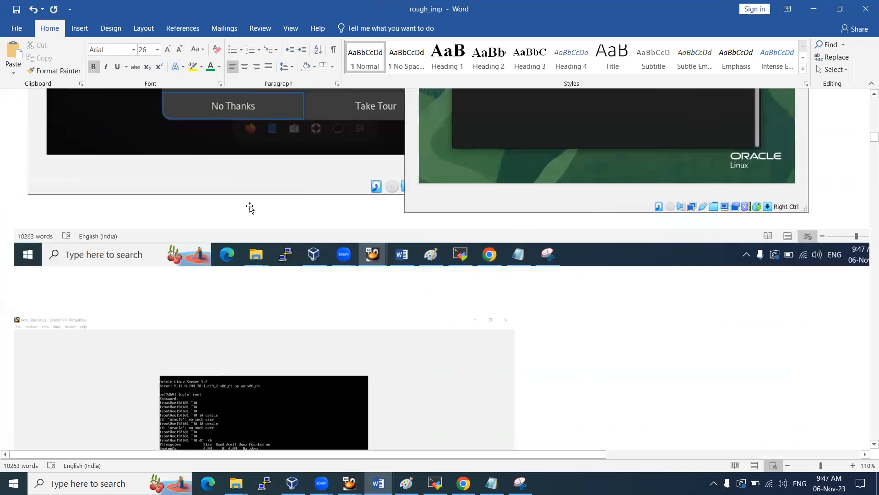
# Resize the upper screenshot by its corner handle and place the cursor beside the next one
pyautogui.click(44, 243)
pyautogui.moveTo(15, 266); pyautogui.dragTo(204, 158)
pyautogui.scroll(7, 100, 202)
pyautogui.scroll(-5, 131, 275)
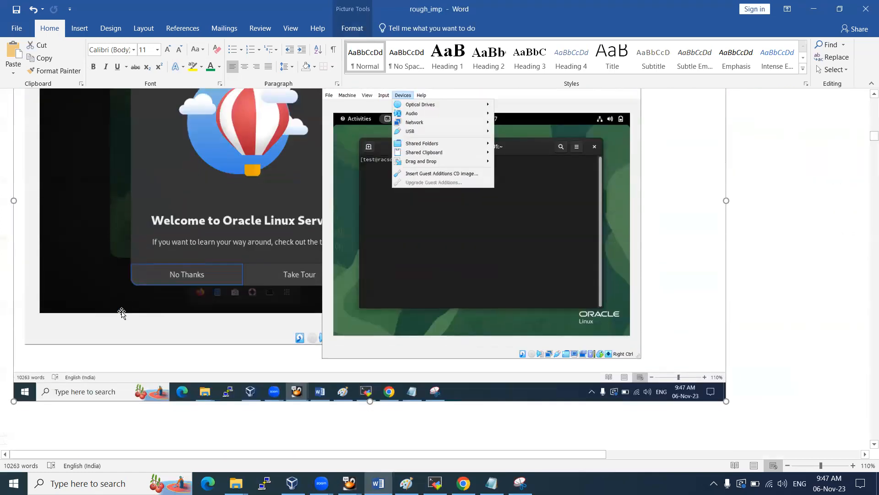
pyautogui.click(28, 326)
pyautogui.scroll(-4, 46, 274)
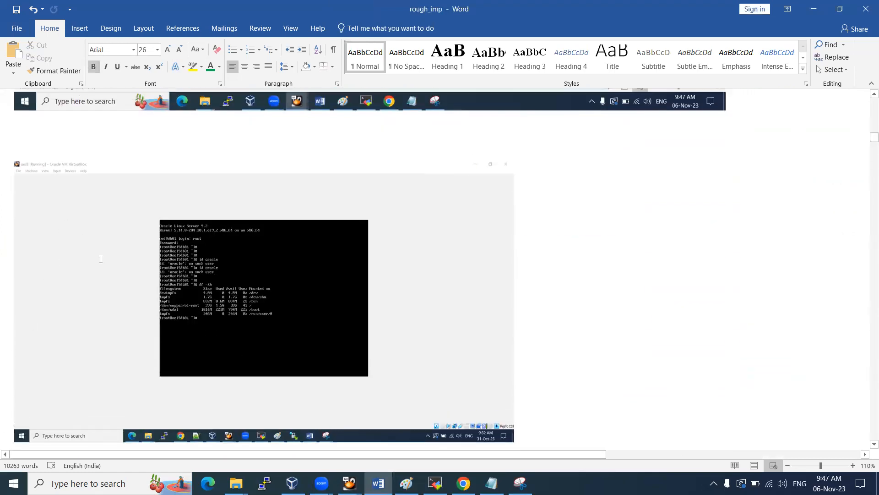
pyautogui.scroll(3, 69, 249)
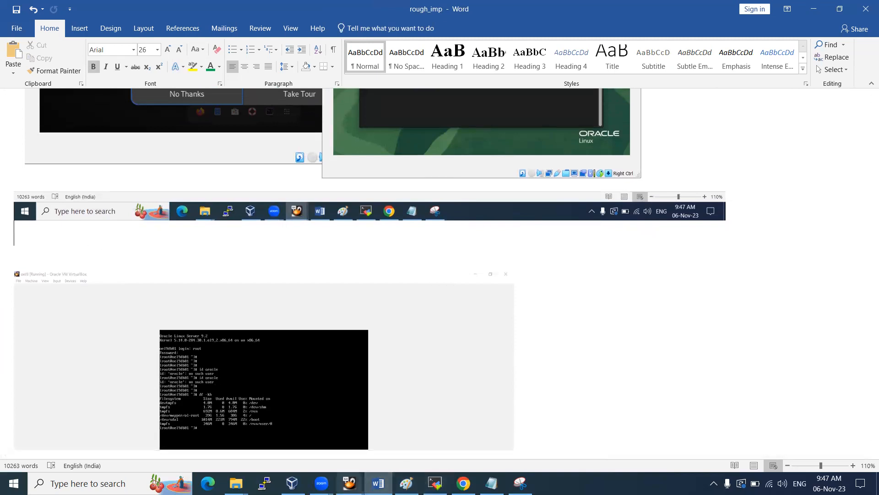
pyautogui.click(300, 433)
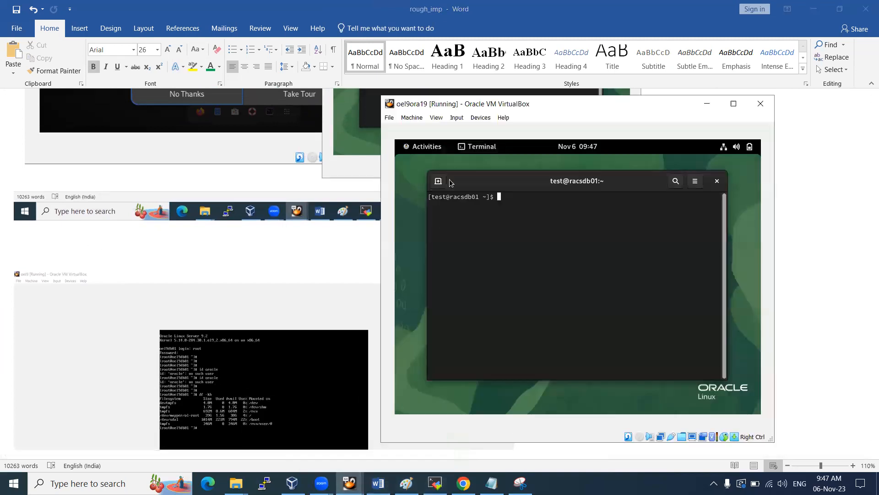
# Insert the Guest Additions CD image and capture the VBox_GAs_7.0.6 autorun prompt
pyautogui.click(480, 117)
pyautogui.click(507, 212)
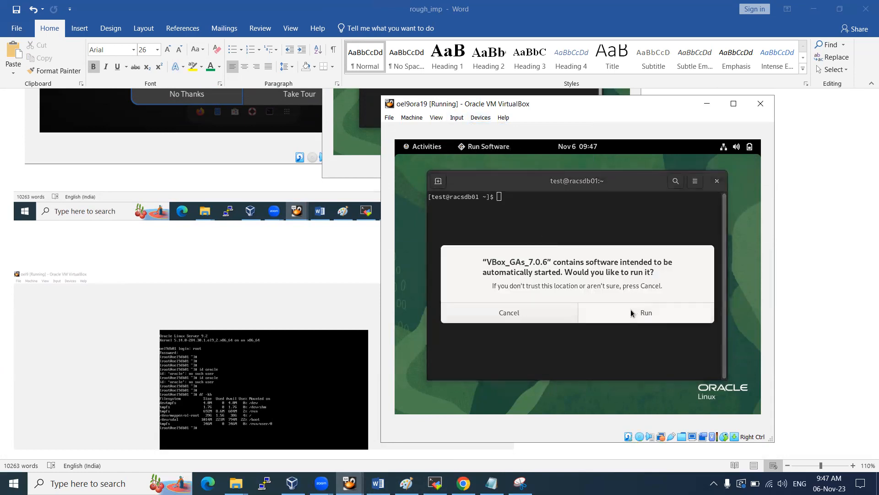
pyautogui.click(519, 483)
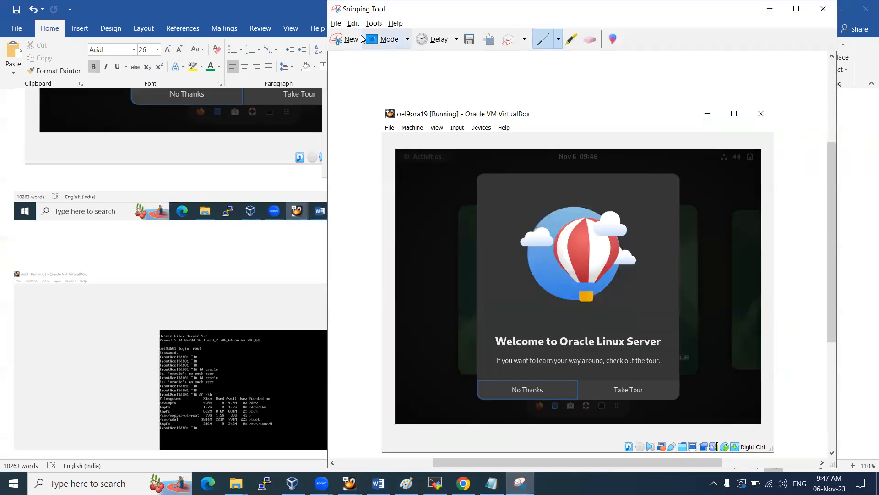
pyautogui.click(362, 45)
pyautogui.moveTo(382, 95); pyautogui.dragTo(774, 452)
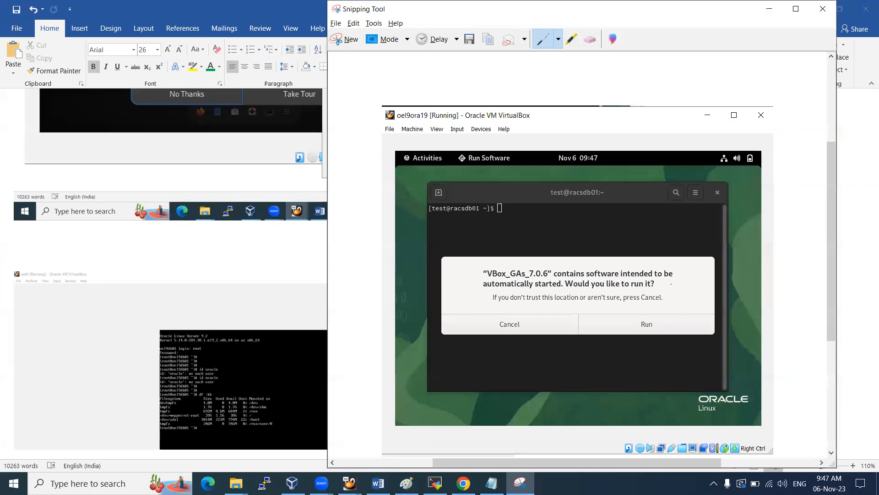
# Mark Run with a red check and paste the annotated capture into Word
pyautogui.moveTo(659, 305); pyautogui.dragTo(696, 298)
pyautogui.click(66, 178)
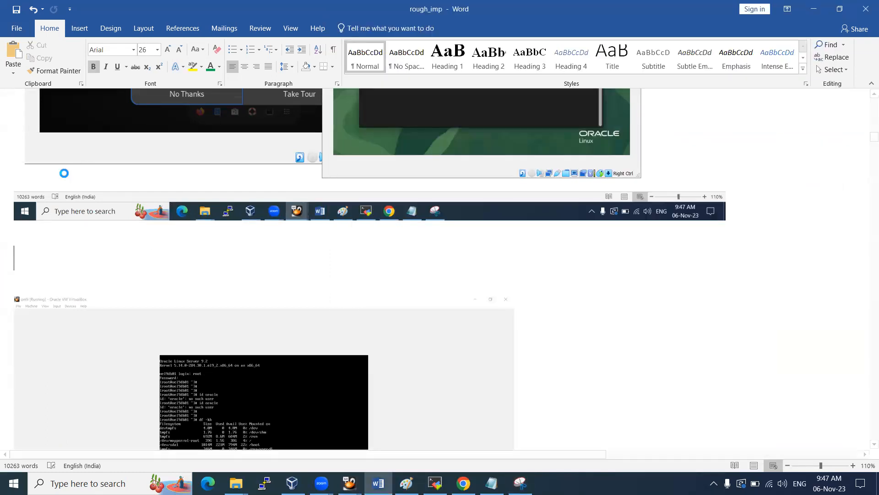
pyautogui.hotkey('ctrl', 'v')
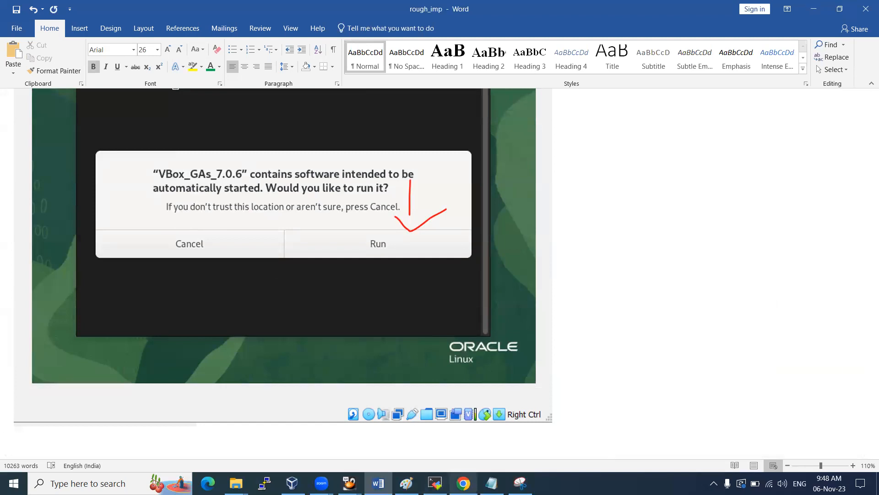
pyautogui.moveTo(350, 483)
pyautogui.click(430, 439)
# Run the Guest Additions autorun and authenticate with the superuser password
pyautogui.click(631, 312)
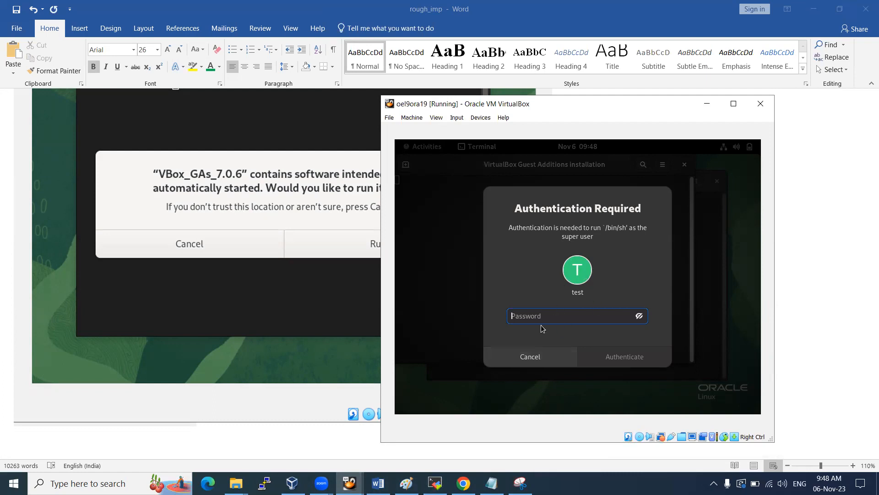
pyautogui.write('•')
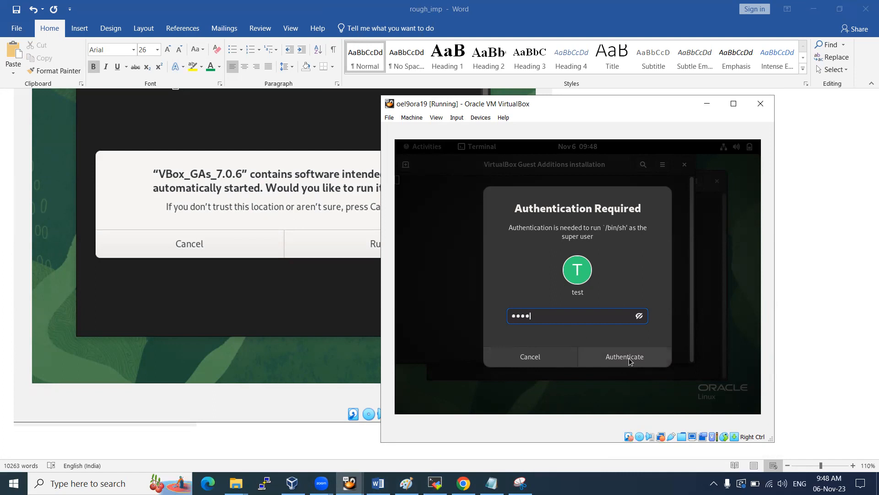
pyautogui.click(628, 358)
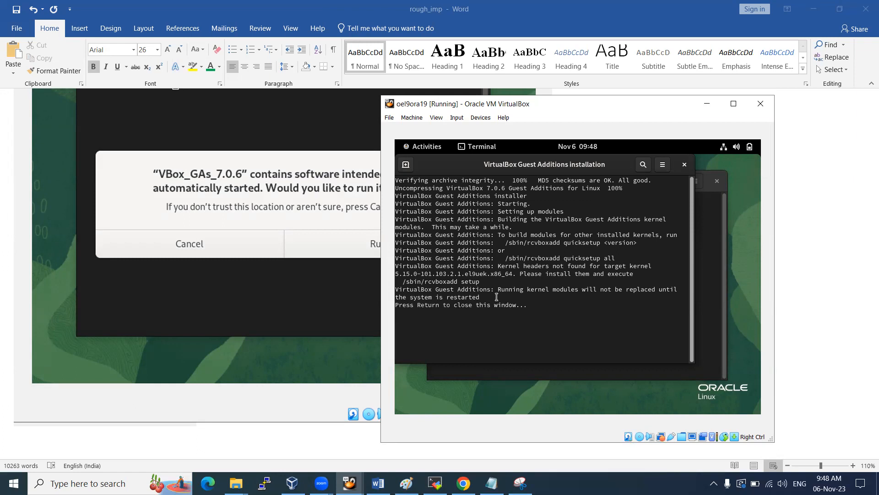
# Paste a screenshot of the installer output, warning about missing kernel headers, into Word
pyautogui.click(520, 483)
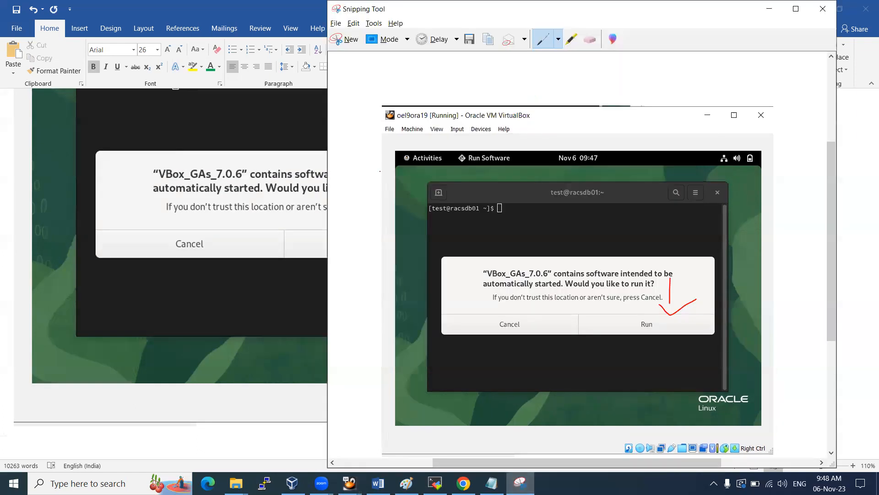
pyautogui.click(348, 40)
pyautogui.moveTo(385, 93); pyautogui.dragTo(781, 445)
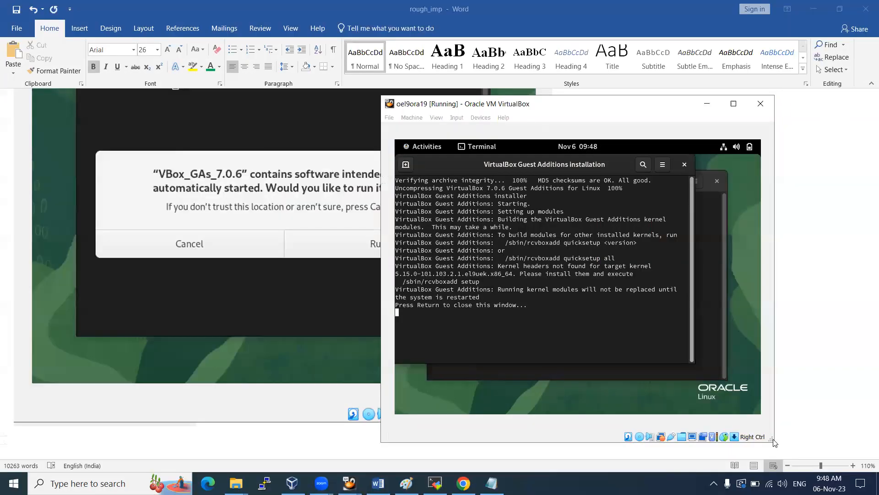
pyautogui.click(190, 444)
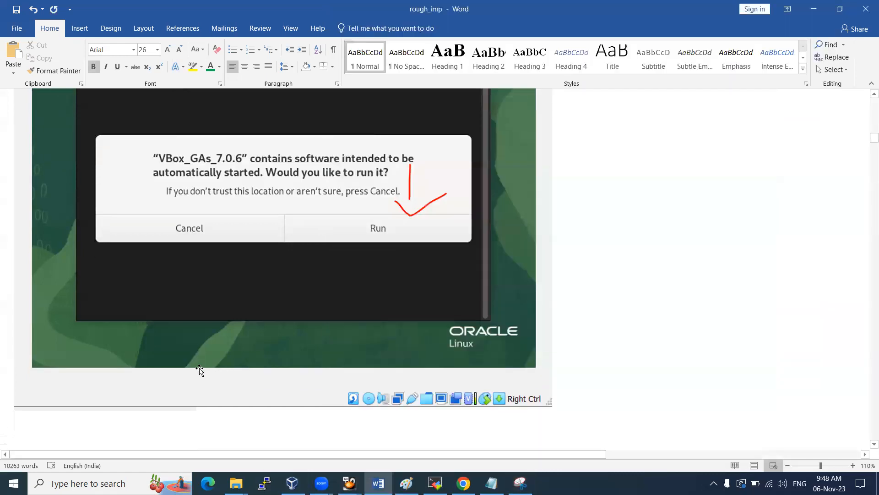
pyautogui.scroll(-3, 200, 371)
pyautogui.hotkey('ctrl', 'v')
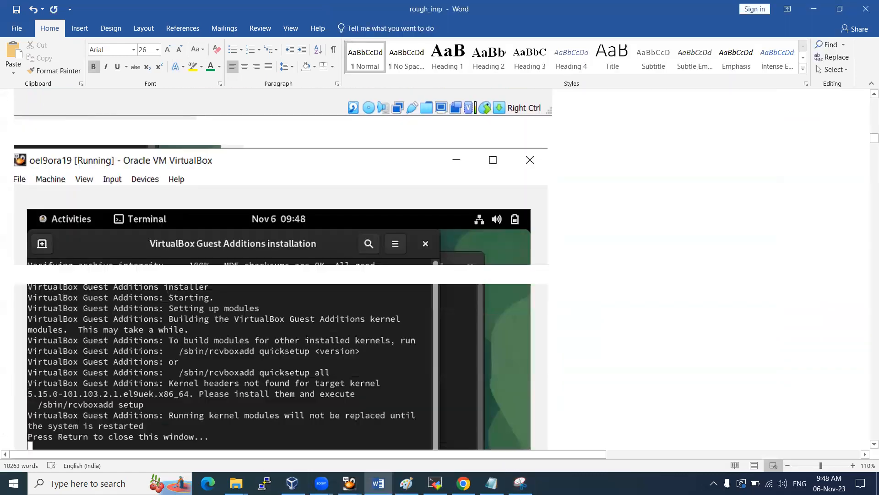
# Bring the oel9ora19 VM window back and maximize it
pyautogui.hotkey('alt', 'Tab')
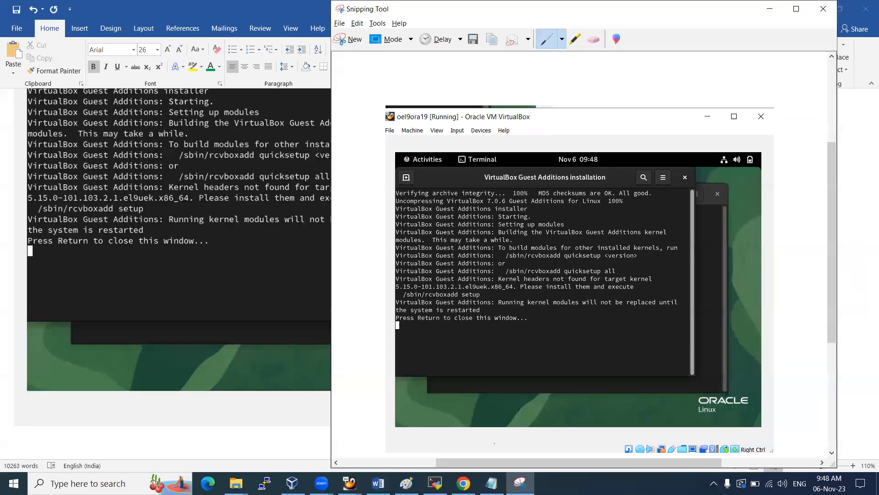
pyautogui.click(349, 483)
pyautogui.click(412, 432)
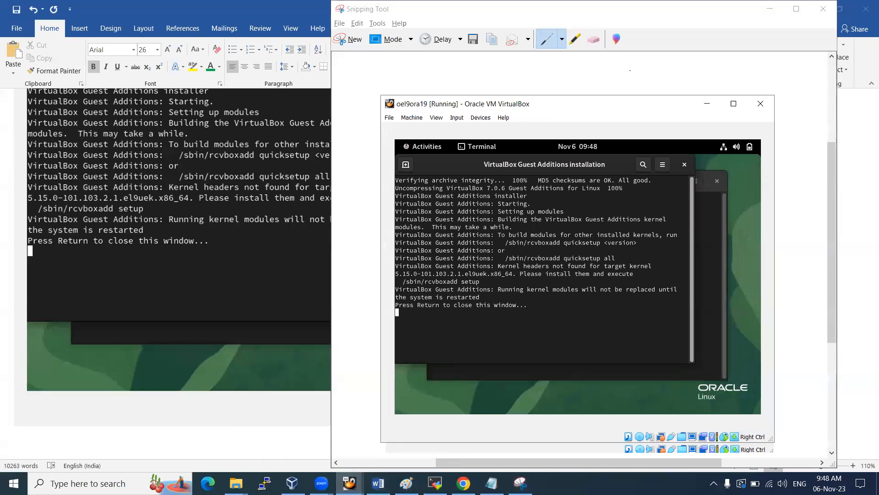
pyautogui.click(733, 103)
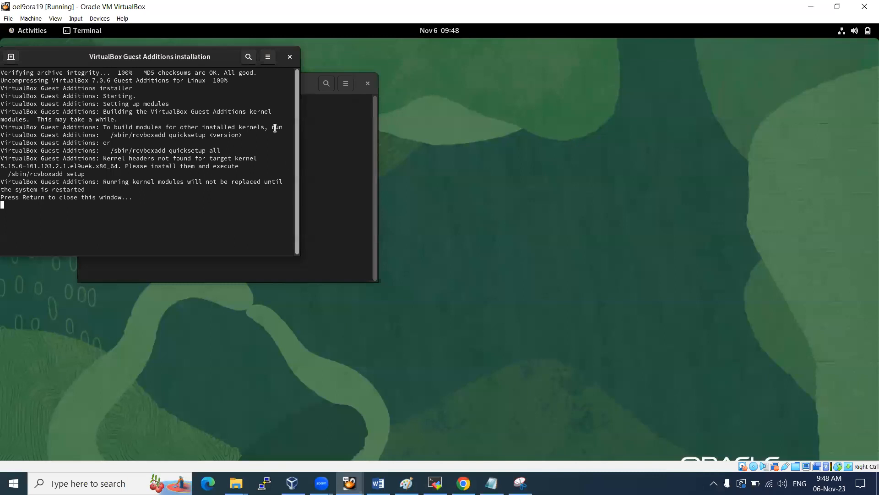
# Close the finished Guest Additions installer terminal and lock the guest session
pyautogui.moveTo(171, 56); pyautogui.dragTo(291, 152)
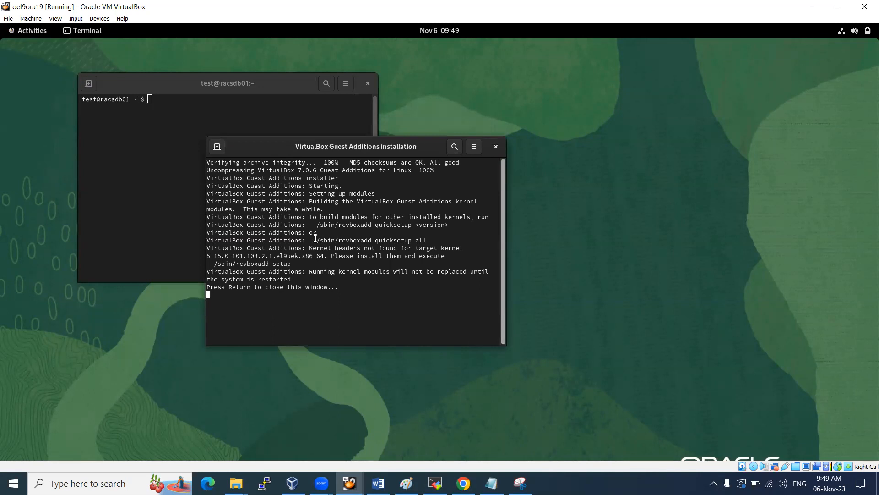
pyautogui.press('Return')
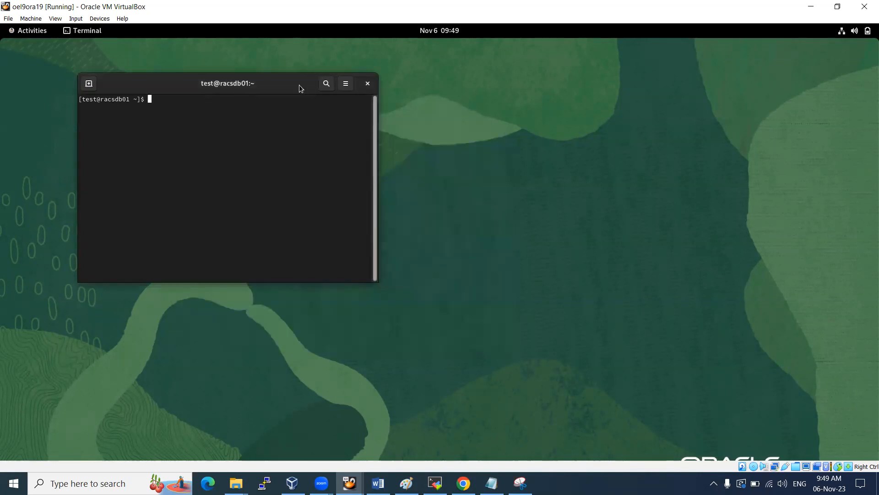
pyautogui.click(853, 32)
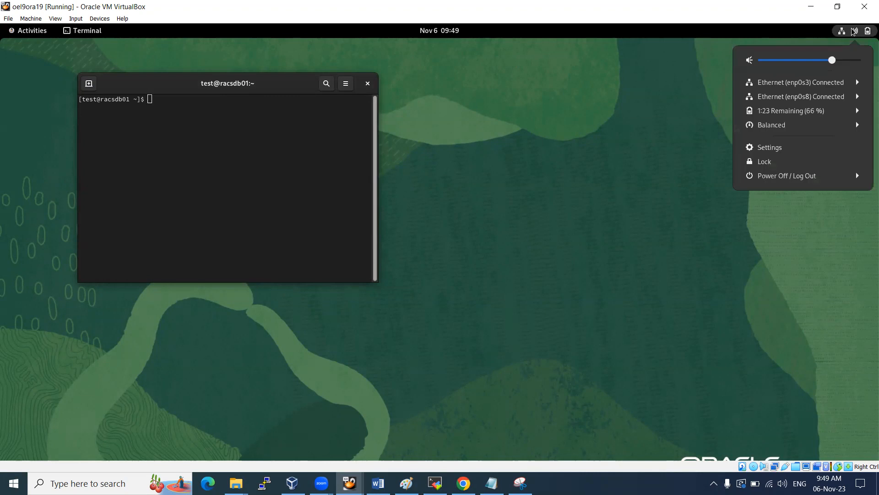
pyautogui.click(778, 163)
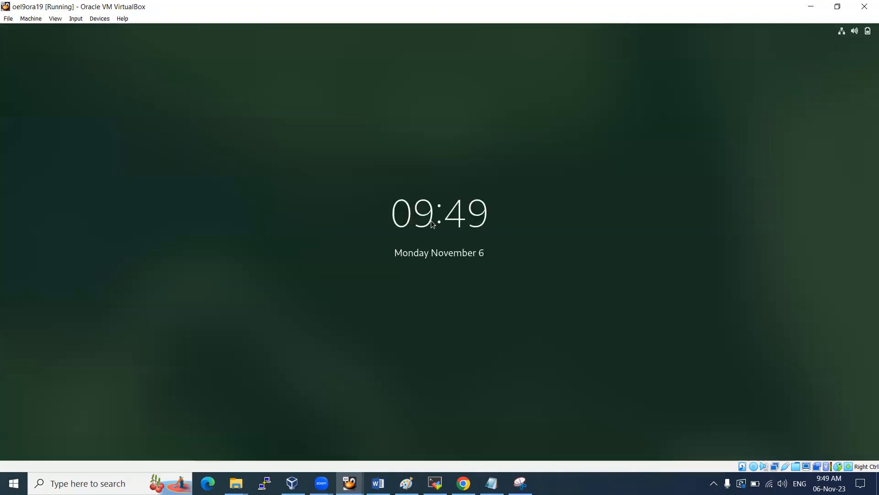
pyautogui.click(431, 221)
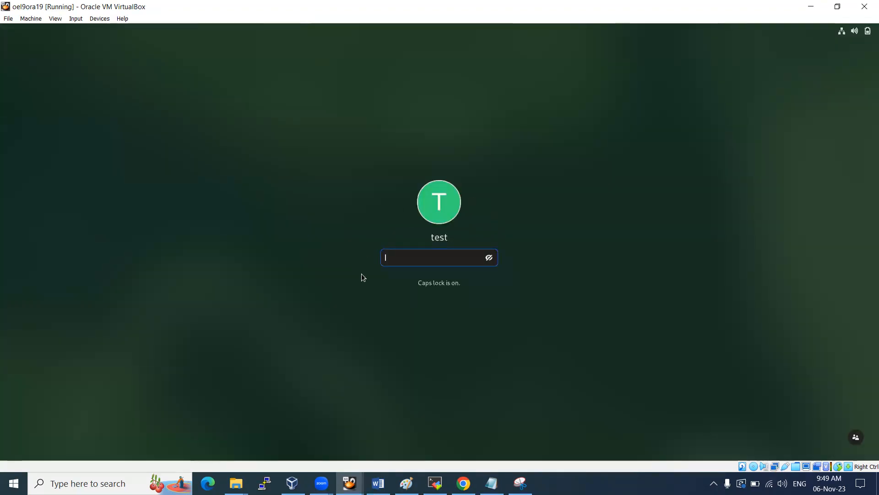
# Unlock the guest session by entering the user password
pyautogui.click(854, 31)
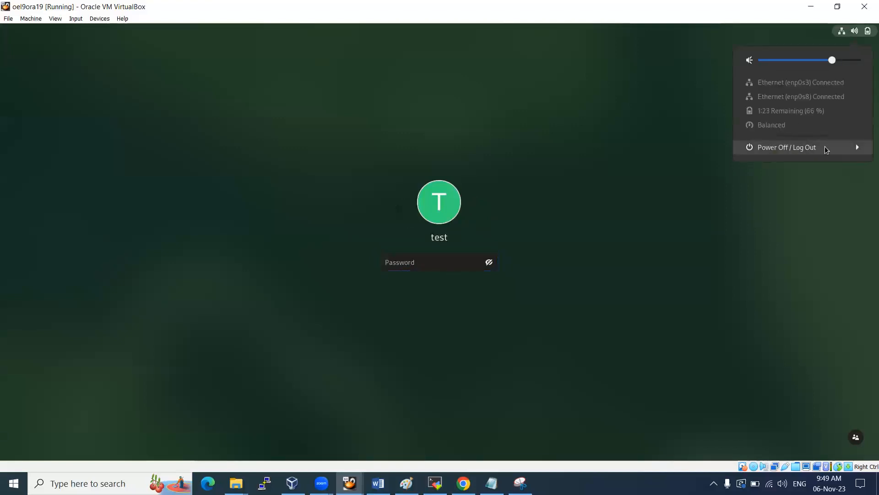
pyautogui.click(787, 147)
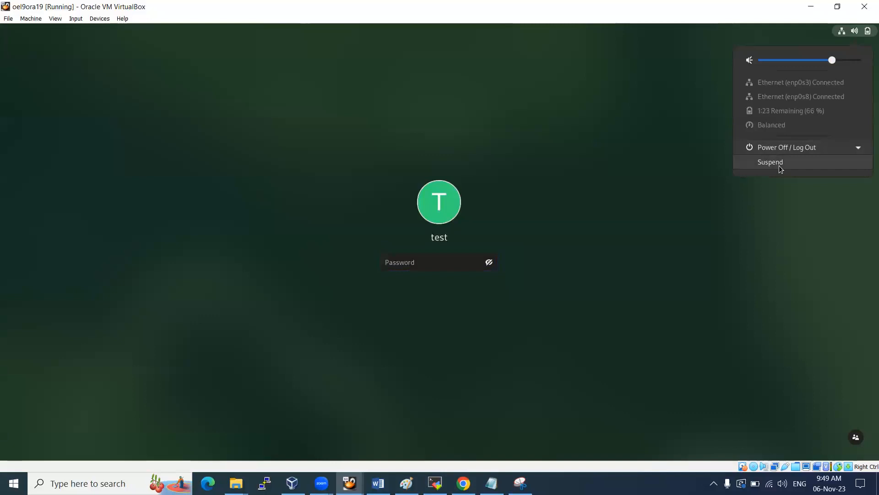
pyautogui.click(850, 149)
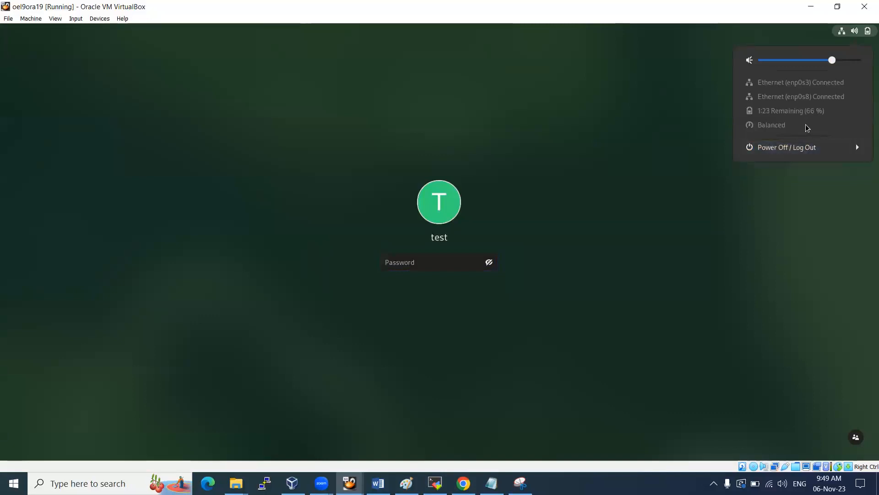
pyautogui.click(795, 146)
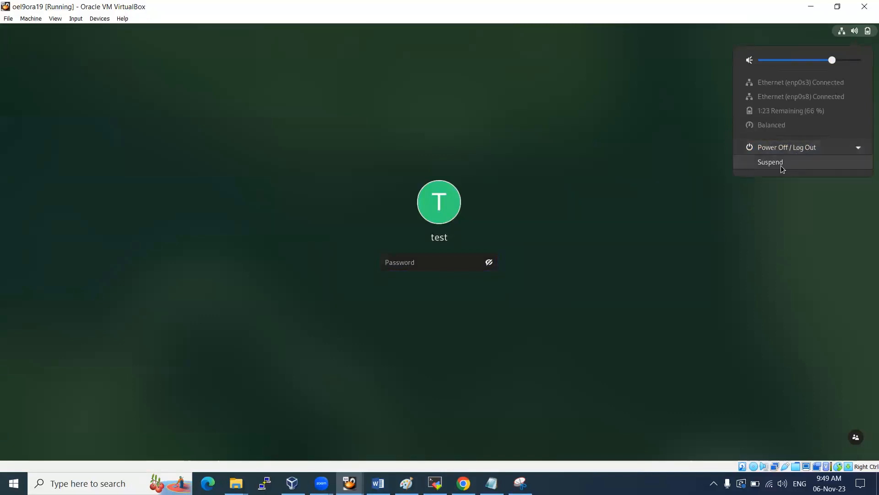
pyautogui.click(663, 211)
pyautogui.write('•••')
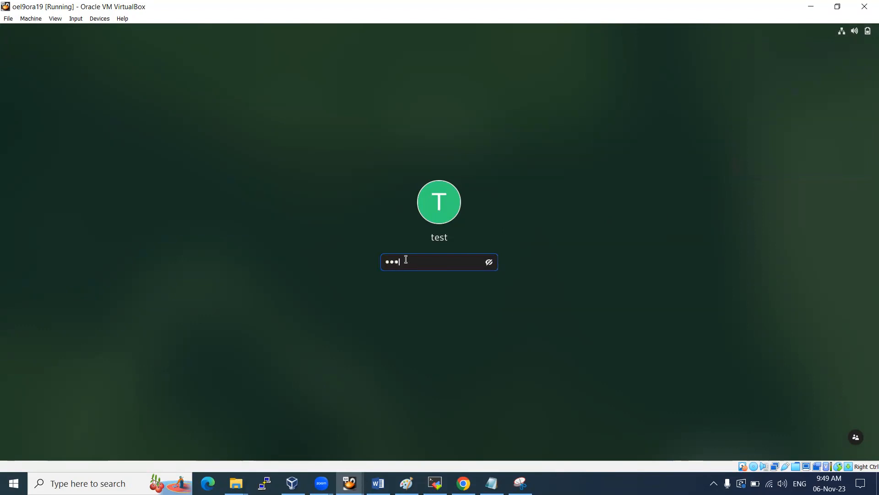
pyautogui.write('•')
pyautogui.press('Return')
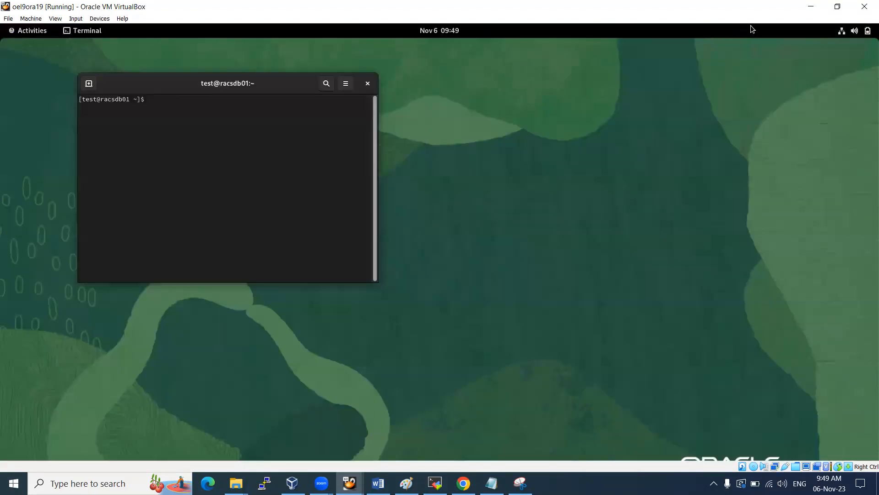
# Open the Close Virtual Machine dialog from the VM's File menu
pyautogui.click(851, 32)
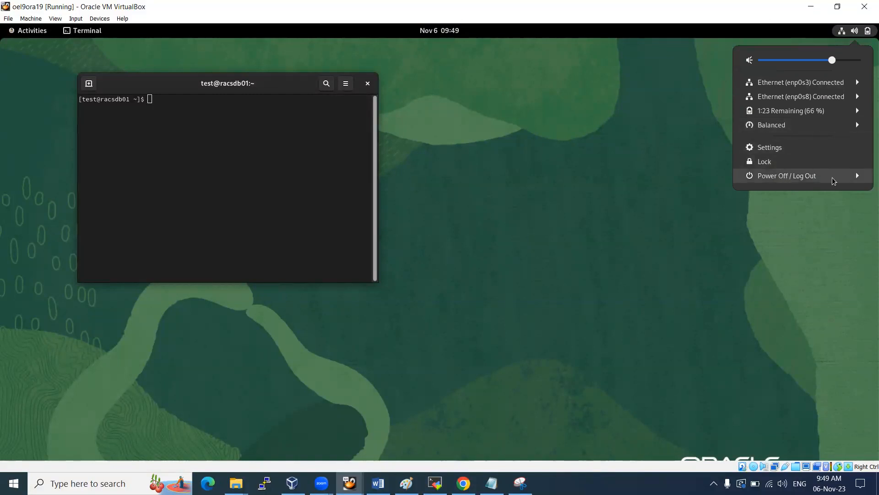
pyautogui.click(834, 177)
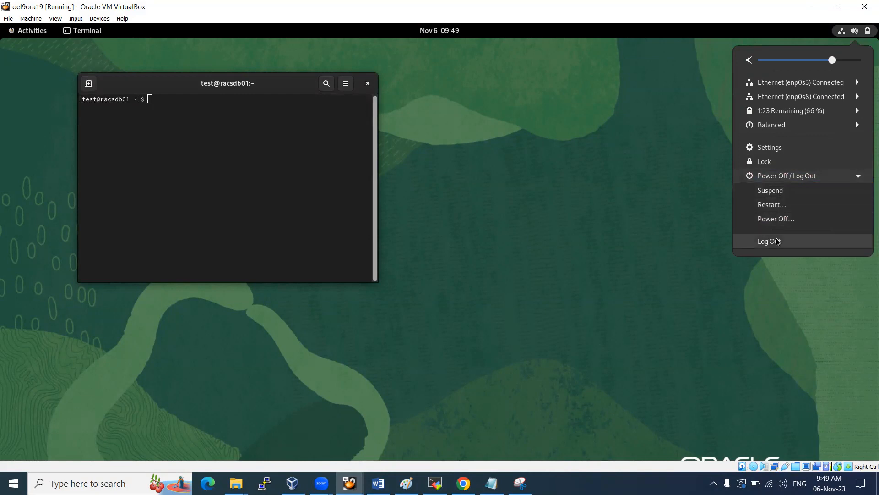
pyautogui.click(531, 130)
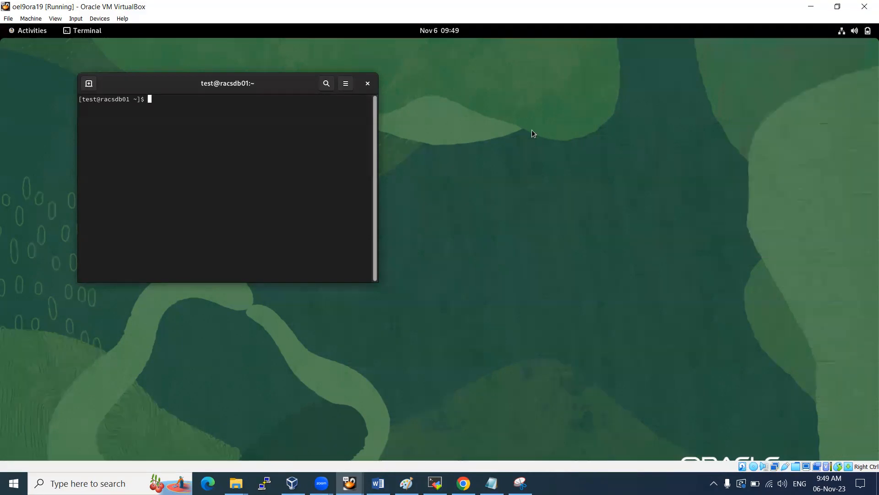
pyautogui.click(8, 18)
pyautogui.click(30, 58)
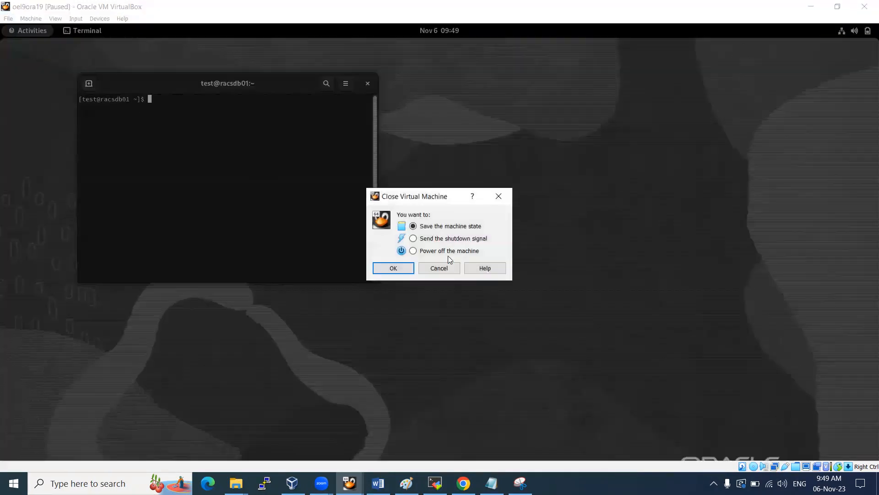
# Power off oel9ora19 and start it again from VirtualBox Manager
pyautogui.click(393, 268)
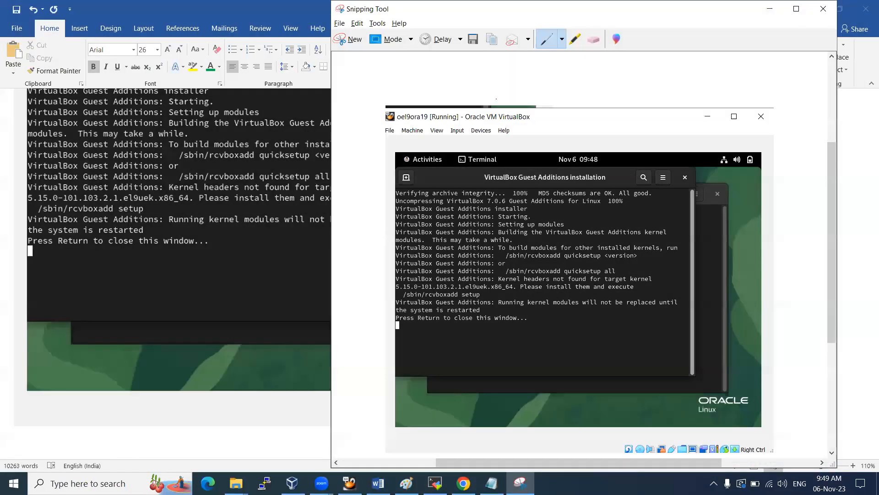
pyautogui.moveTo(292, 483)
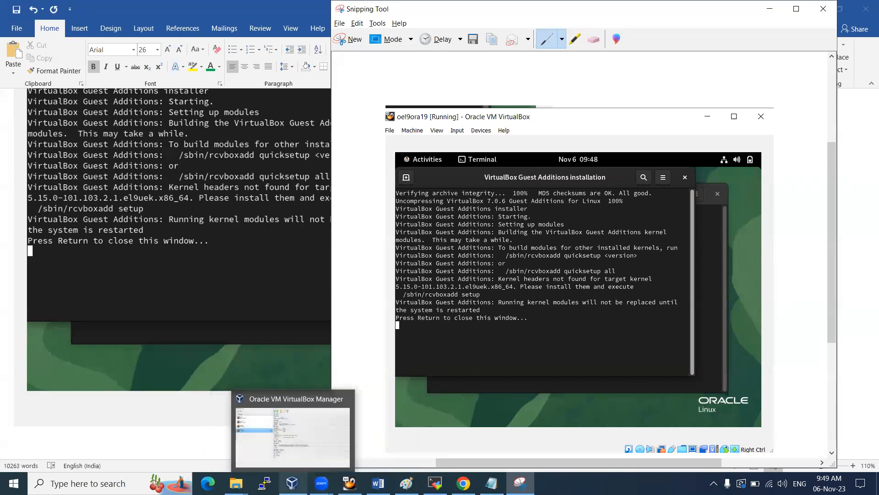
pyautogui.click(293, 483)
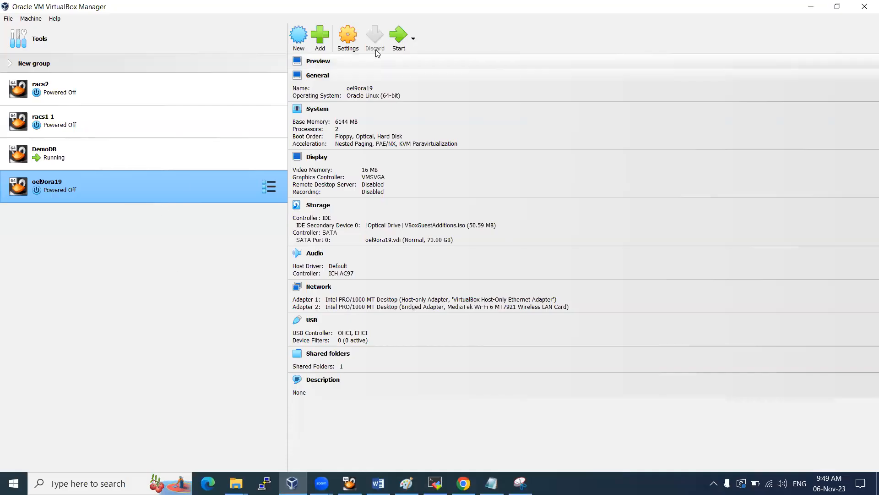
pyautogui.click(397, 38)
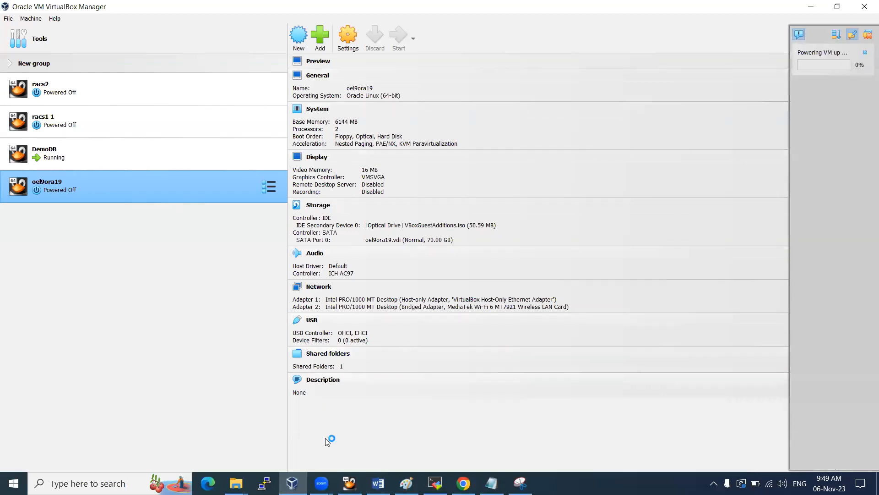
# Review the Word notes, then bring the booting VM window to the front
pyautogui.click(378, 483)
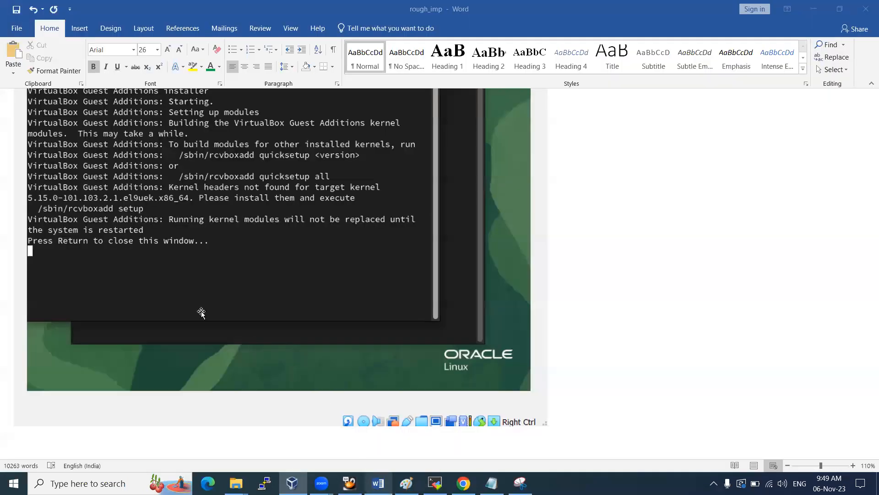
pyautogui.scroll(5, 199, 253)
pyautogui.scroll(15, 199, 251)
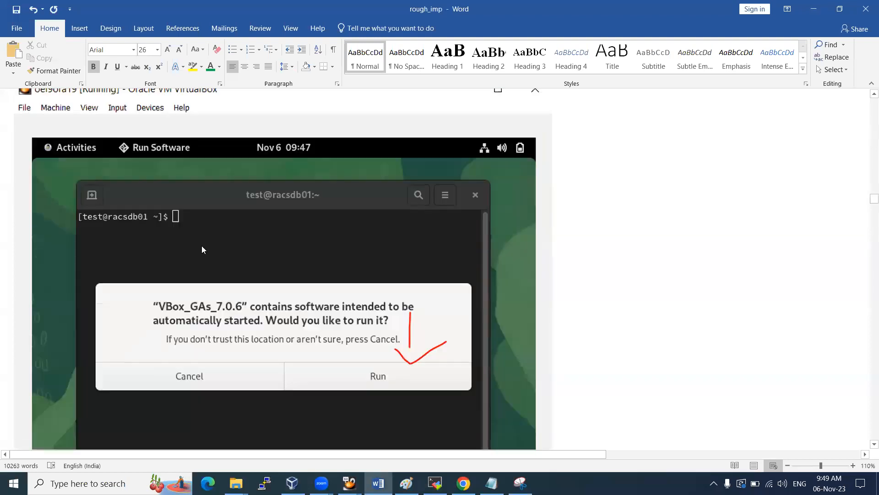
pyautogui.scroll(-10, 213, 229)
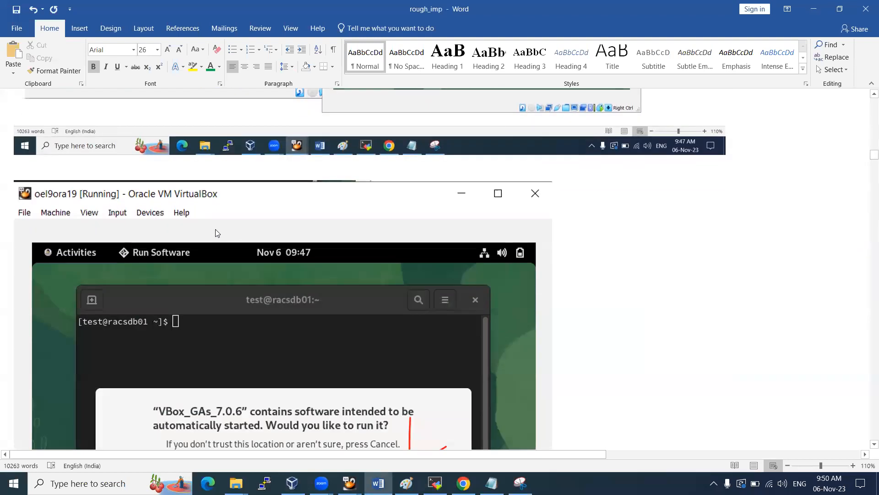
pyautogui.scroll(-10, 216, 243)
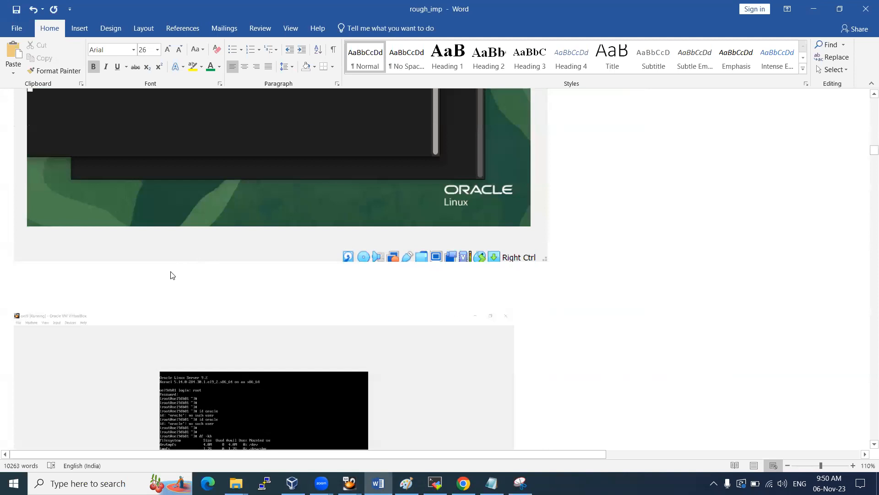
pyautogui.click(349, 483)
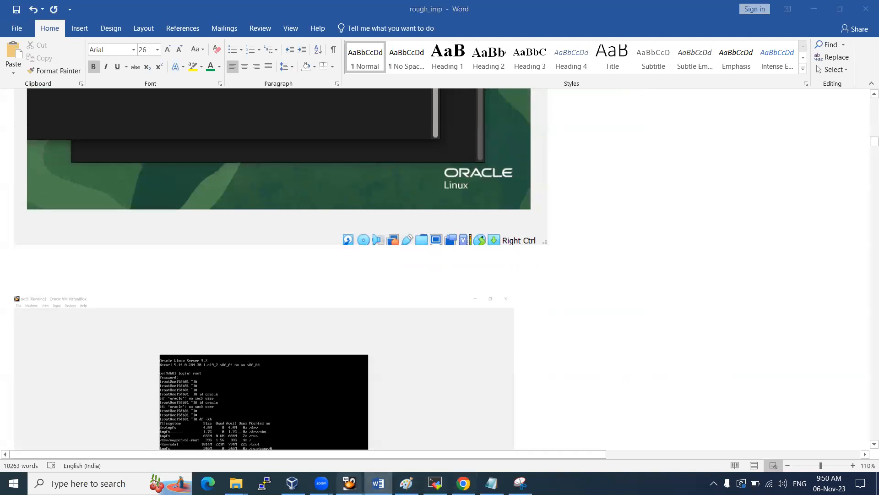
pyautogui.click(418, 436)
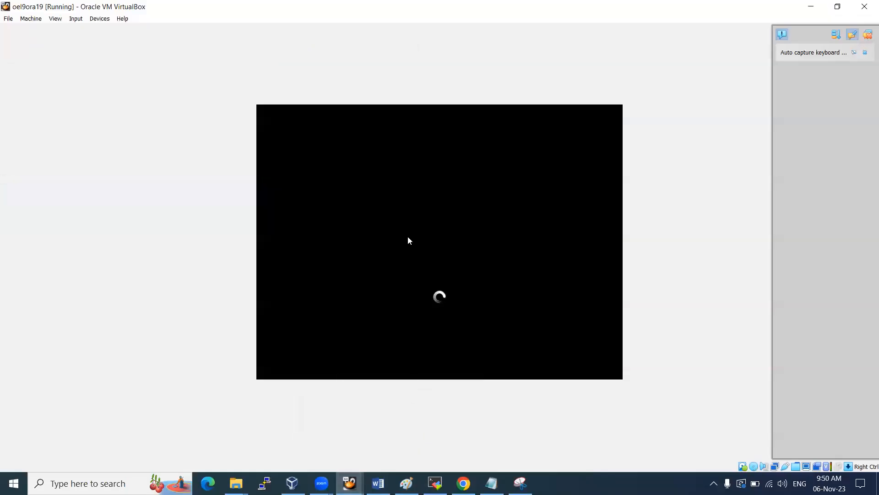
# Clear the finished notifications and log in to the rebooted VM as the unlisted user 'oracle' with its password
pyautogui.click(867, 37)
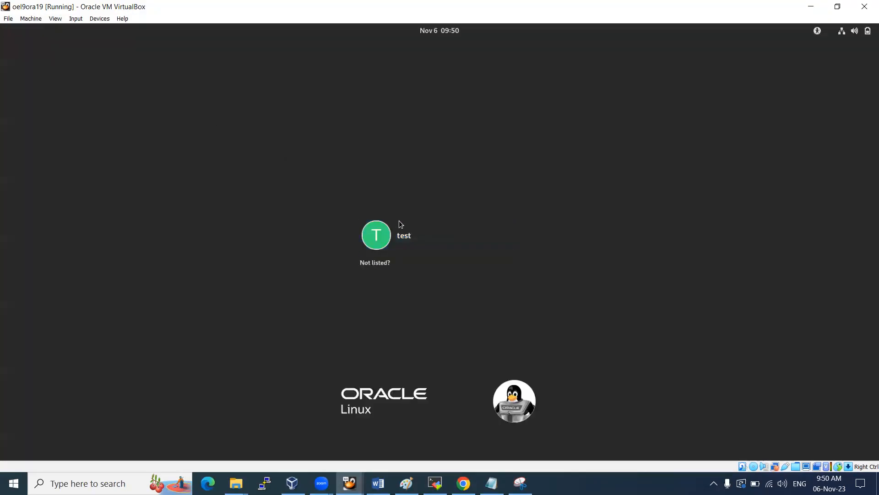
pyautogui.click(373, 262)
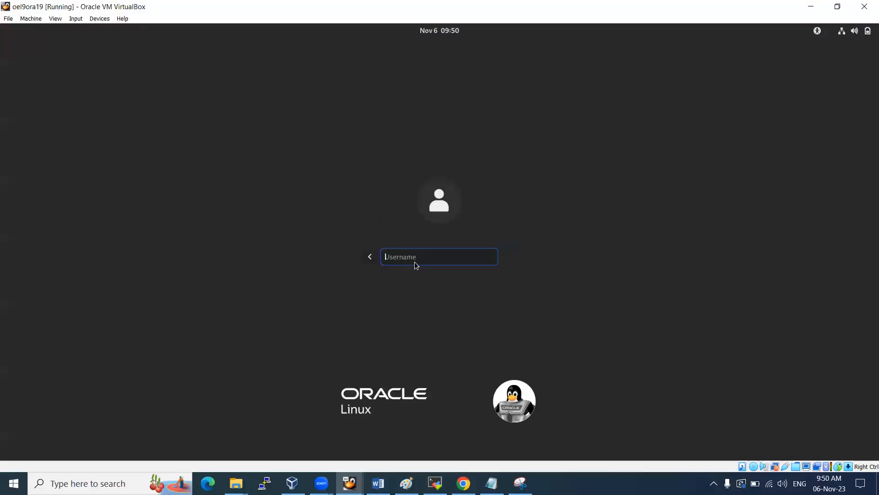
pyautogui.write('oracle')
pyautogui.press('Return')
pyautogui.write('****')
pyautogui.press('Return')
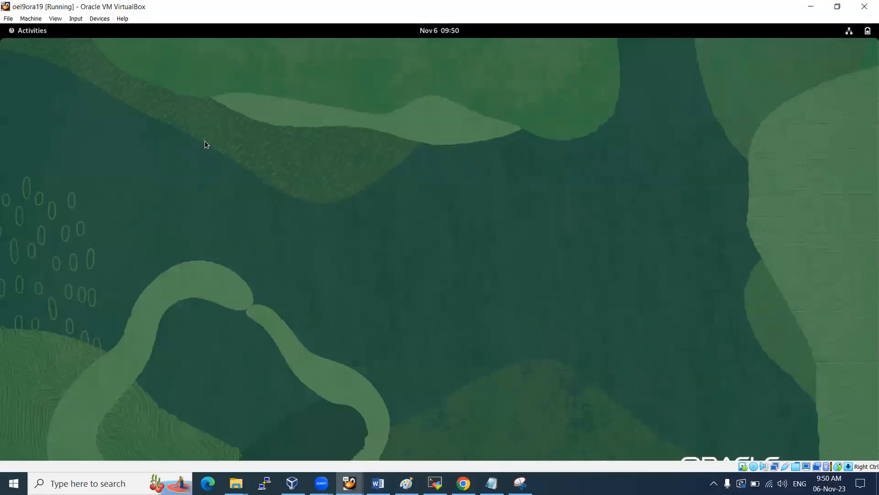
# Insert the Guest Additions CD image into the oel9ora19 VM and reposition the guest terminal window
pyautogui.moveTo(244, 49); pyautogui.dragTo(238, 103)
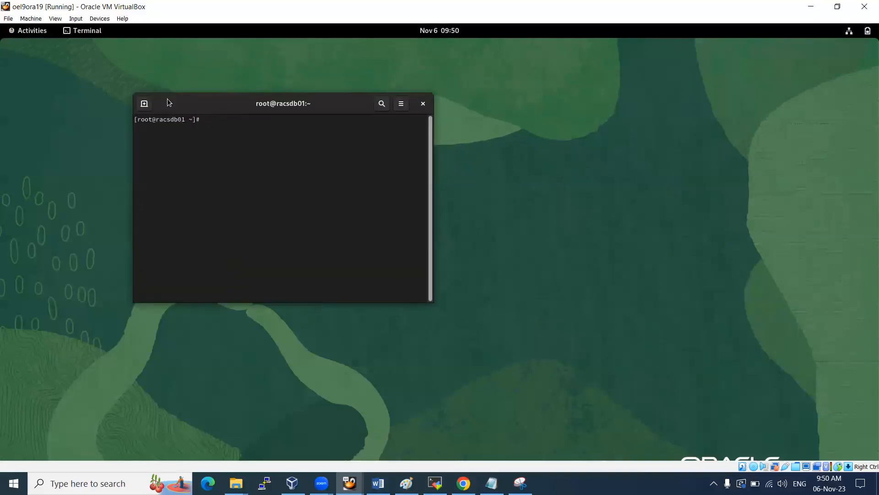
pyautogui.click(97, 19)
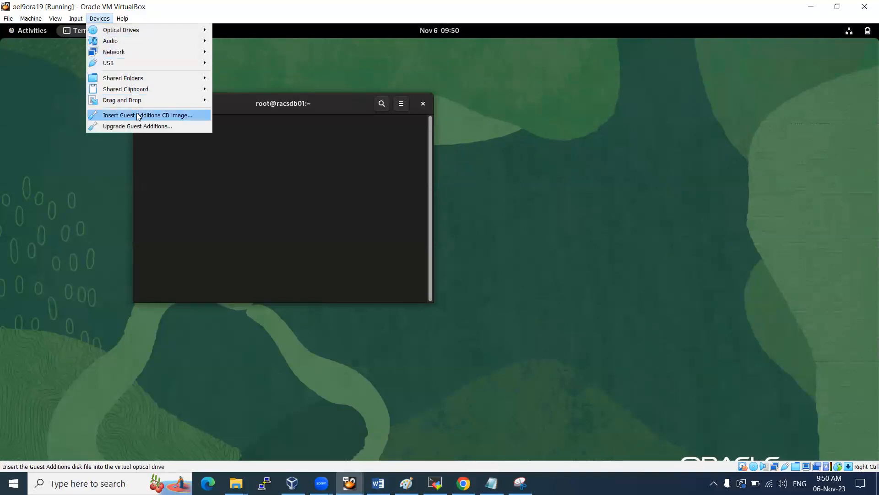
pyautogui.click(137, 114)
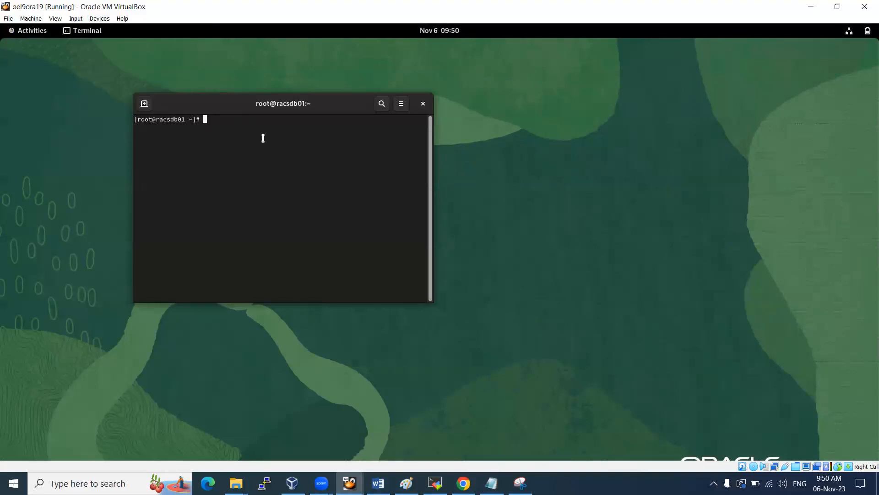
pyautogui.moveTo(214, 105); pyautogui.dragTo(211, 87)
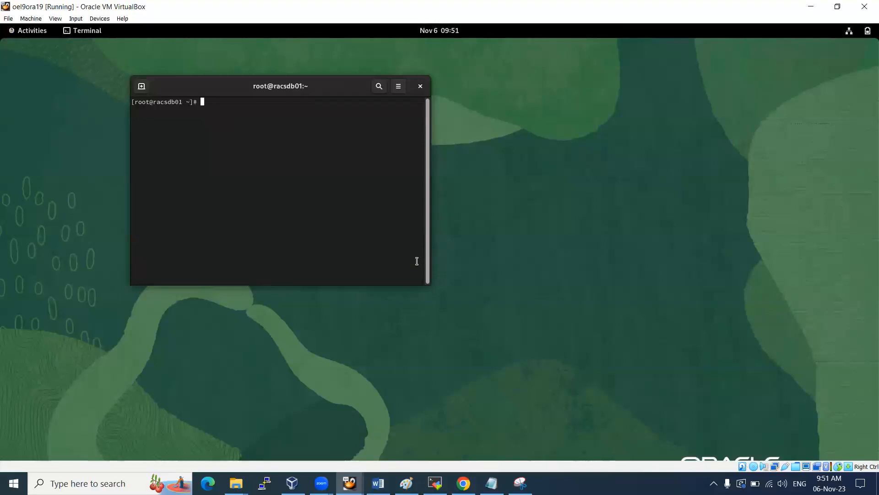
# Run df -kh to list disk usage, highlight the Guest Additions and shared folder mounts, and widen the terminal
pyautogui.write('df -kh')
pyautogui.press('Return')
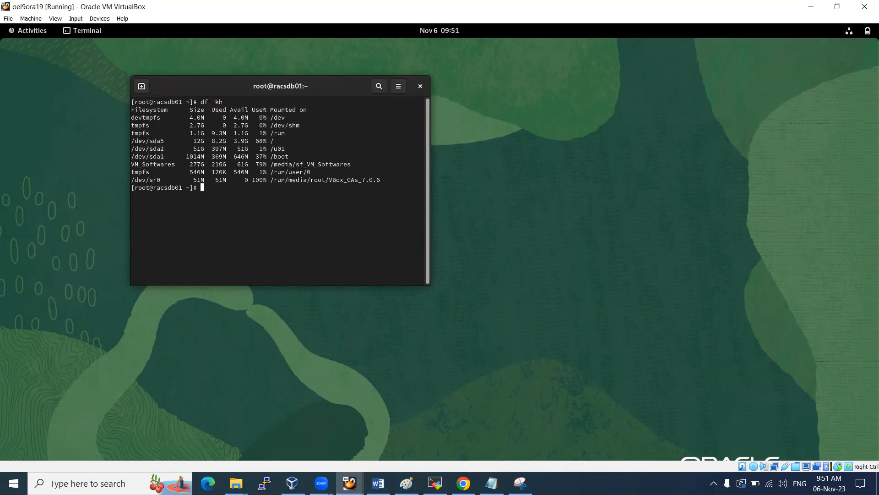
pyautogui.doubleClick(313, 183)
pyautogui.doubleClick(318, 179)
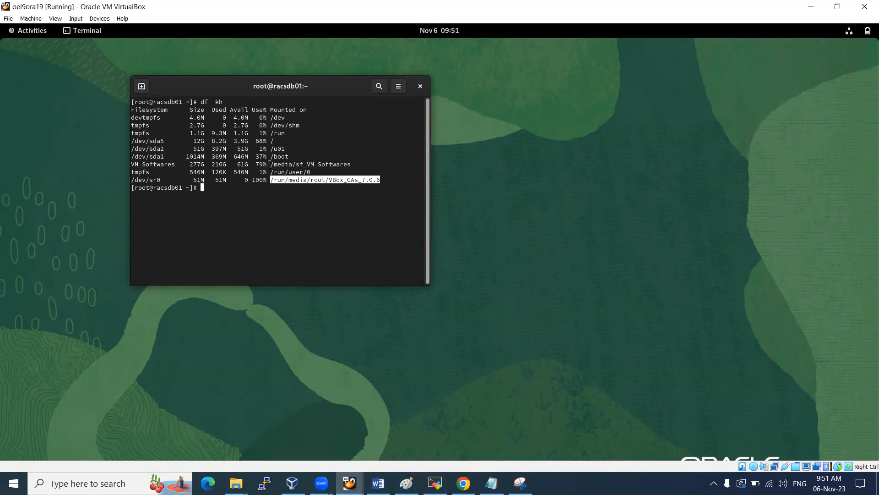
pyautogui.moveTo(274, 164); pyautogui.dragTo(348, 164)
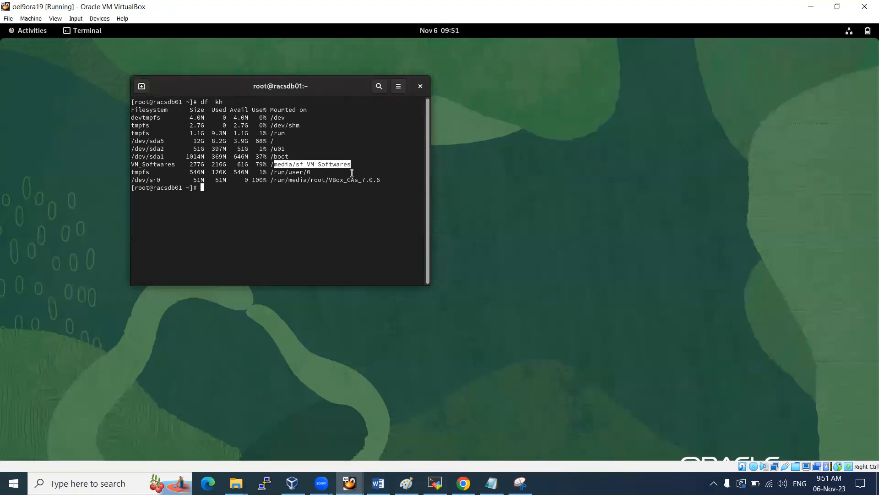
pyautogui.moveTo(430, 282); pyautogui.dragTo(482, 281)
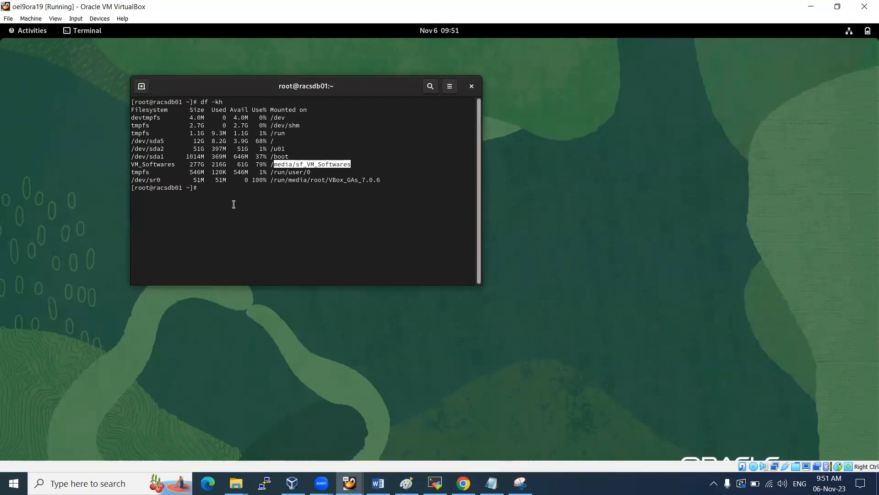
# Display /etc/hosts and /etc/redhat-release, showing release 9.2 (Plow)
pyautogui.write('cat /etc/hosts')
pyautogui.press('Return')
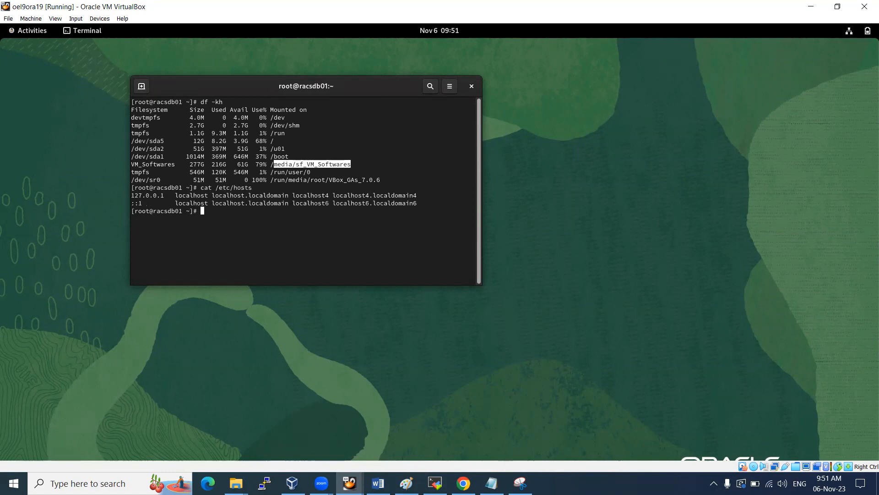
pyautogui.write('cat ')
pyautogui.write('/etc/re')
pyautogui.write('d')
pyautogui.press('Tab')
pyautogui.press('Return')
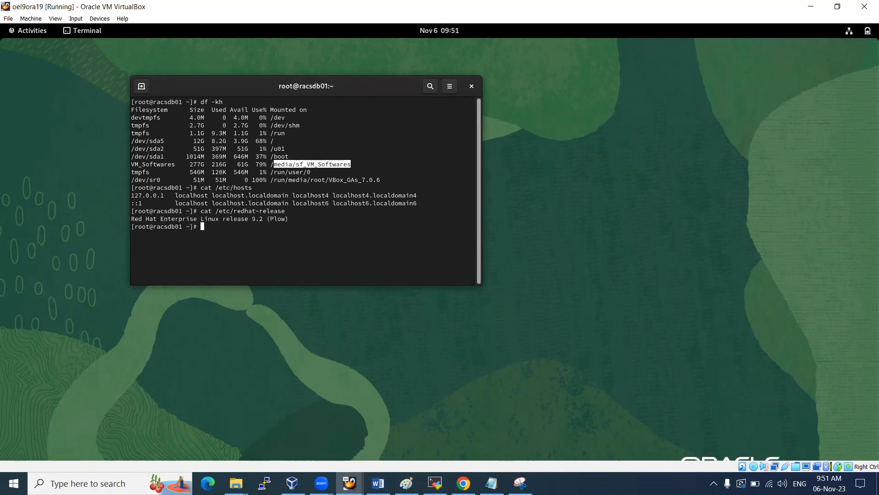
pyautogui.moveTo(160, 219); pyautogui.dragTo(284, 221)
pyautogui.click(257, 220)
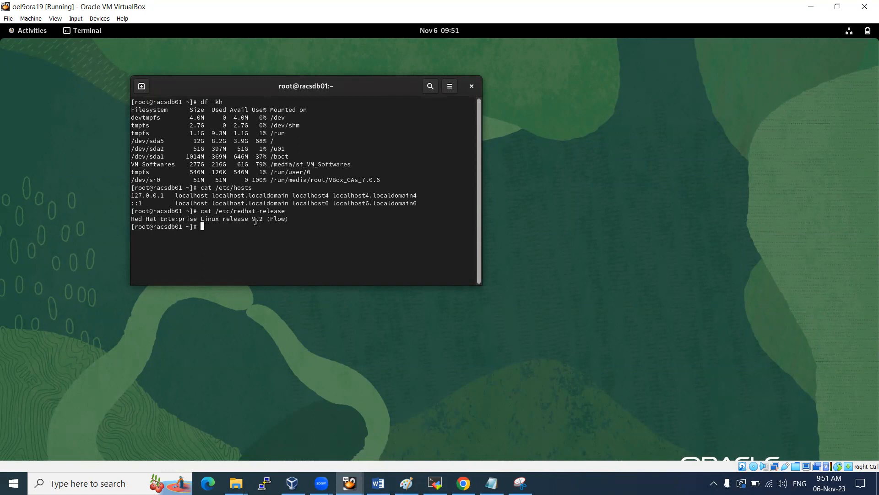
# Maximize the guest terminal, then minimize it to reveal the empty desktop
pyautogui.rightClick(246, 85)
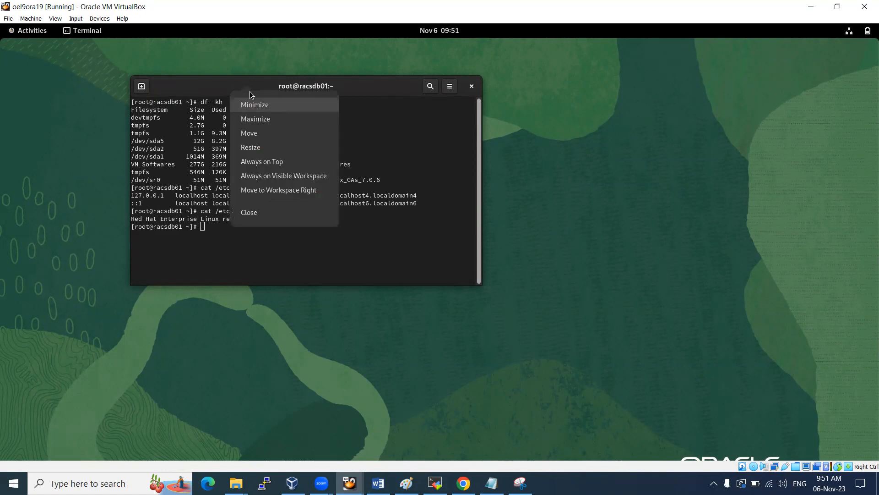
pyautogui.click(256, 118)
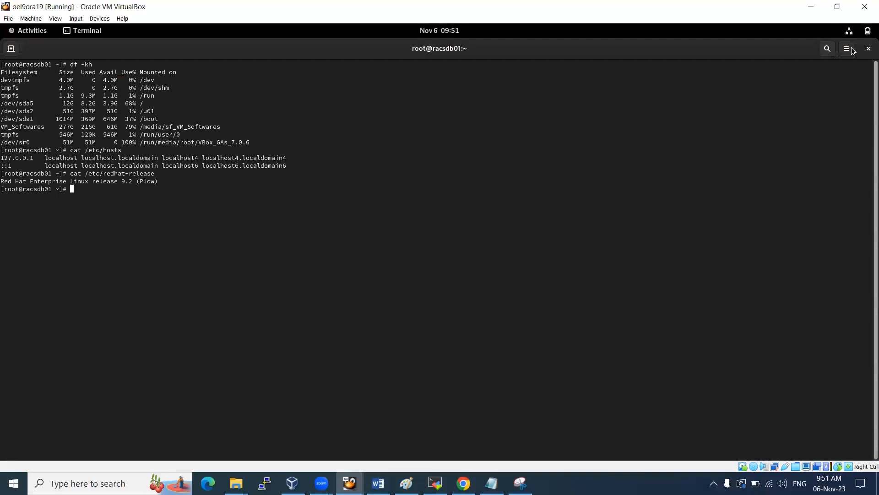
pyautogui.rightClick(617, 54)
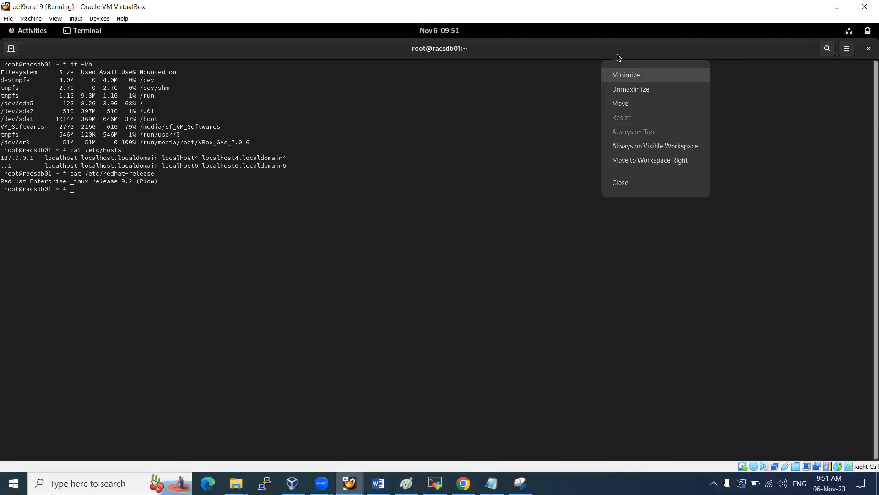
pyautogui.click(634, 77)
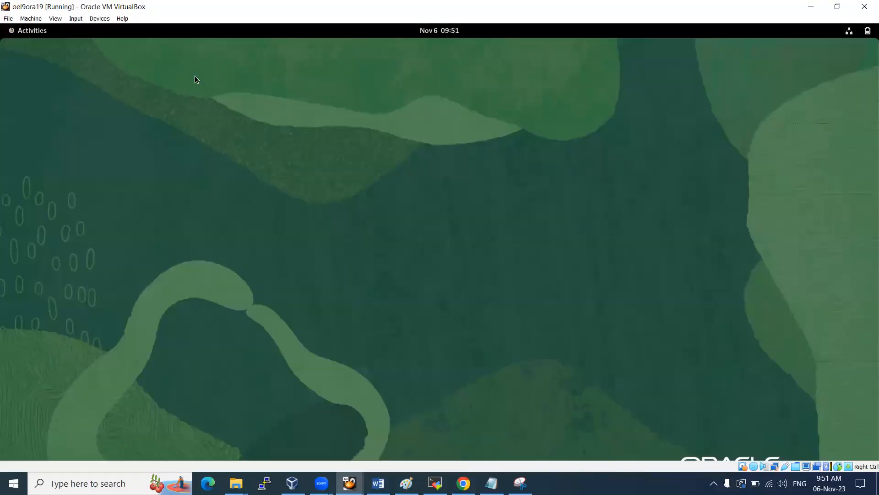
# Review the Display and Interface pages of VirtualBox Preferences and close them unchanged
pyautogui.click(8, 19)
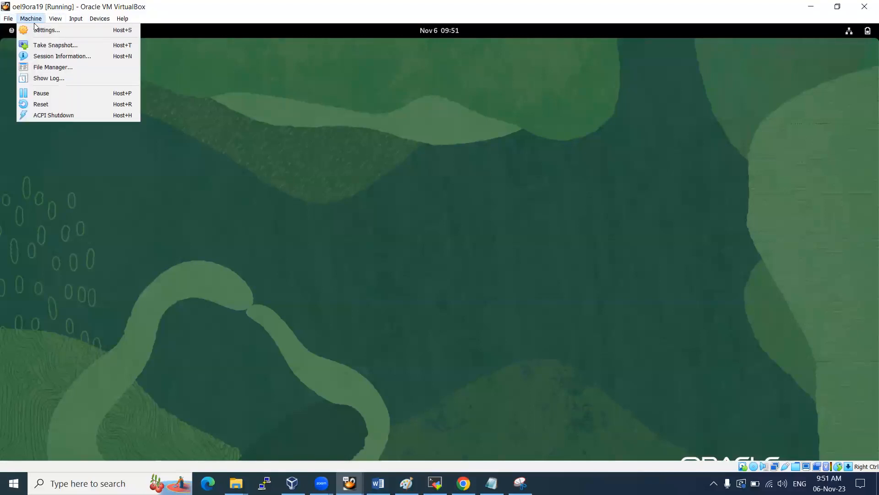
pyautogui.click(19, 31)
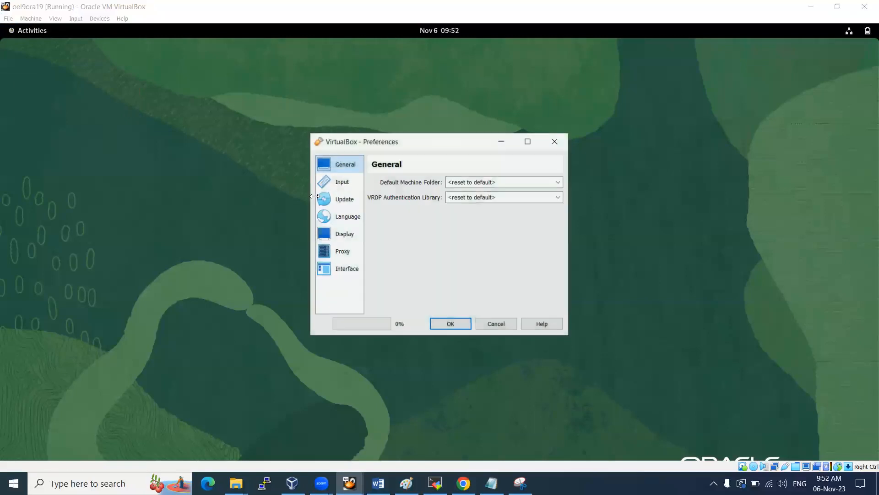
pyautogui.click(351, 240)
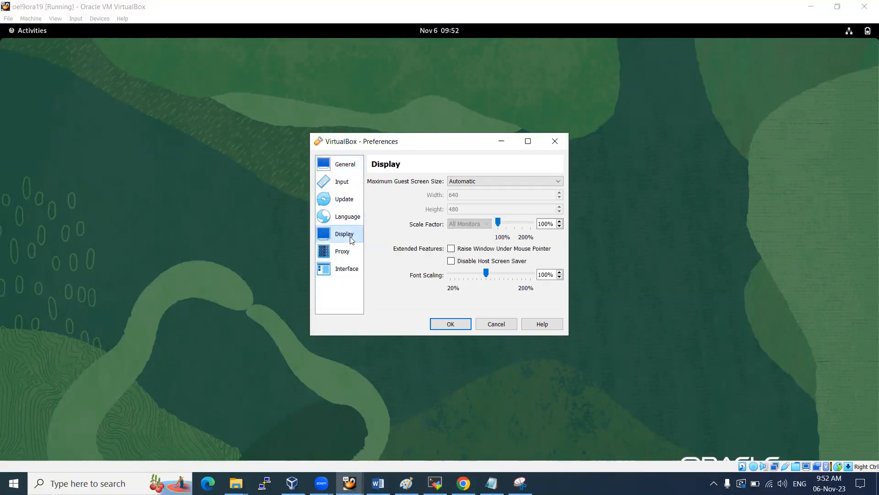
pyautogui.click(353, 269)
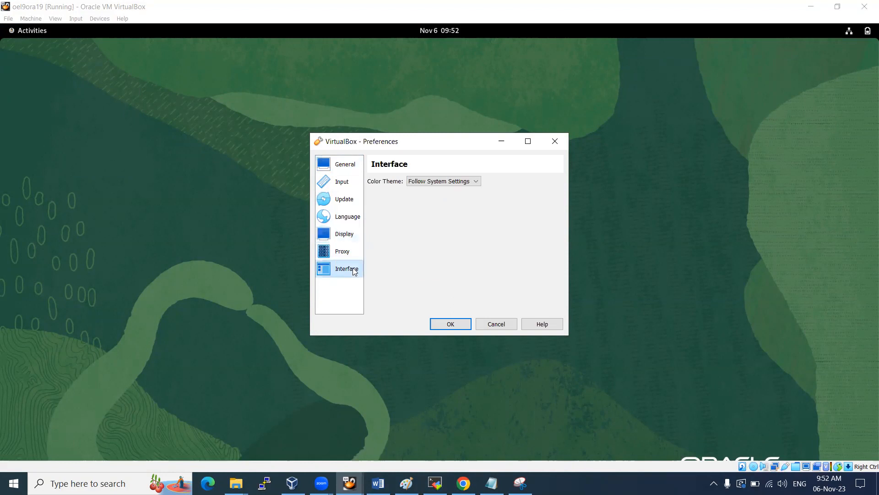
pyautogui.click(467, 326)
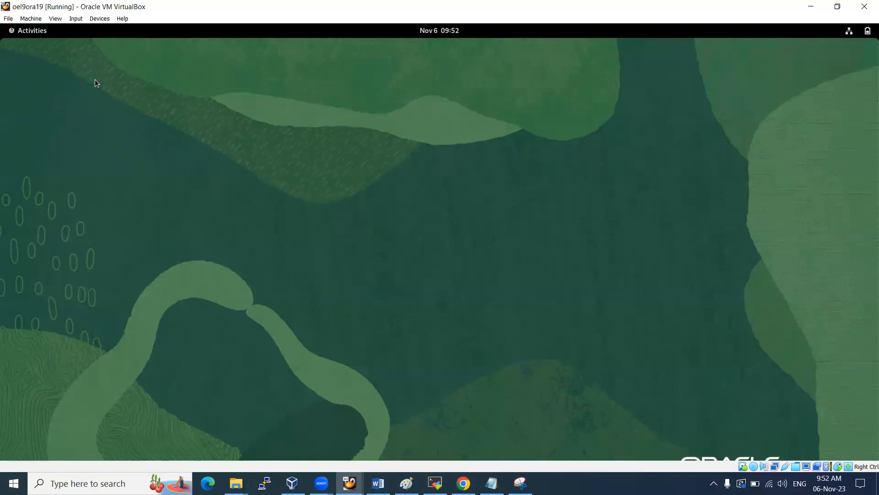
pyautogui.rightClick(95, 79)
# Restore the guest terminal from Activities to normal size and widen it
pyautogui.click(40, 29)
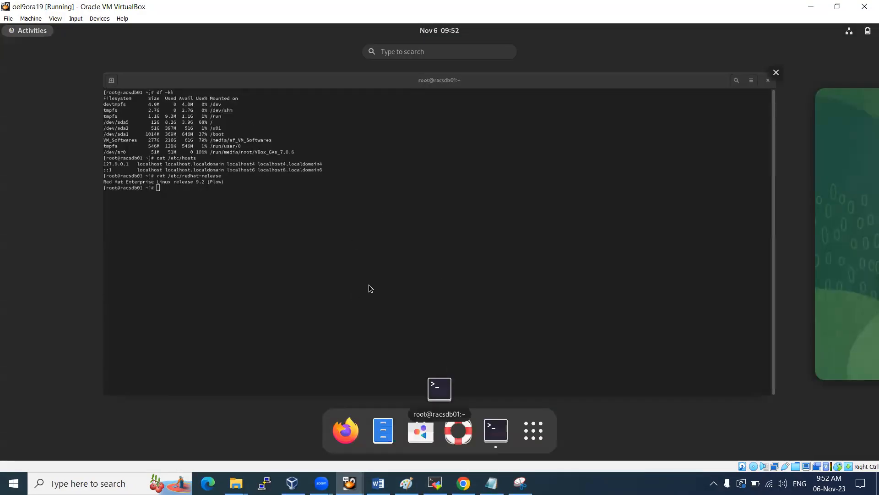
pyautogui.click(358, 218)
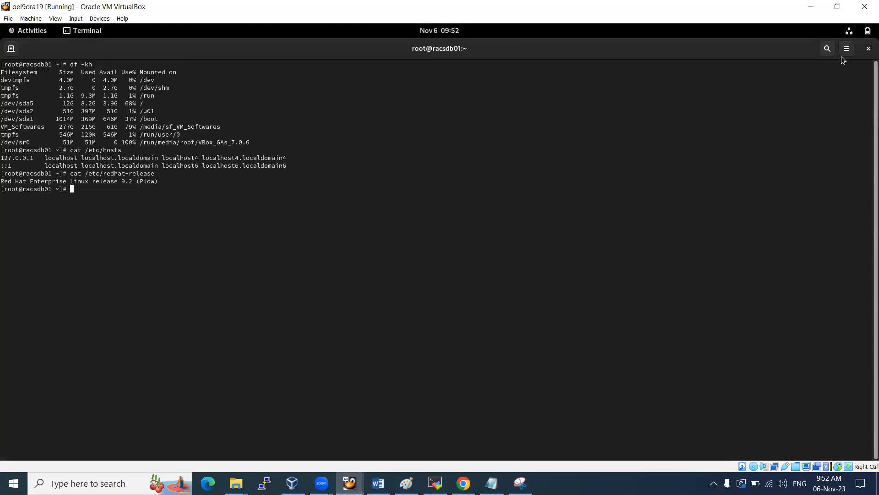
pyautogui.doubleClick(767, 53)
pyautogui.rightClick(747, 54)
pyautogui.click(460, 228)
pyautogui.moveTo(478, 254); pyautogui.dragTo(570, 252)
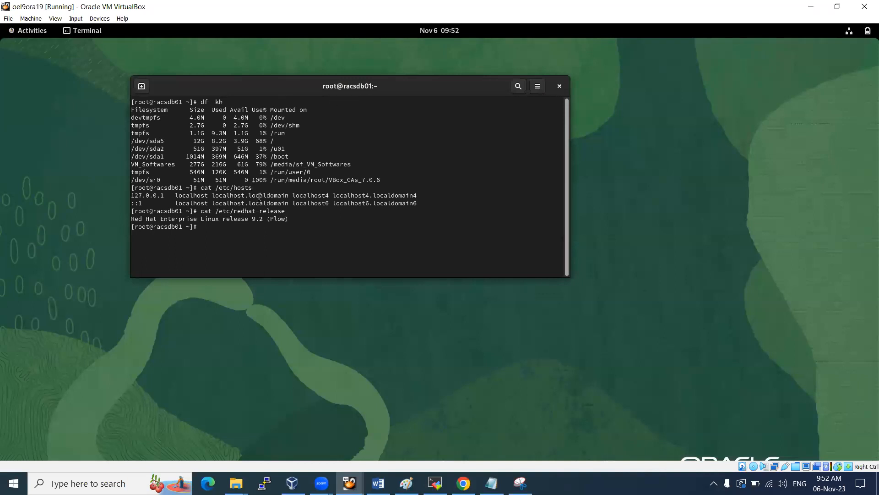
pyautogui.press('Return')
pyautogui.press('Return')
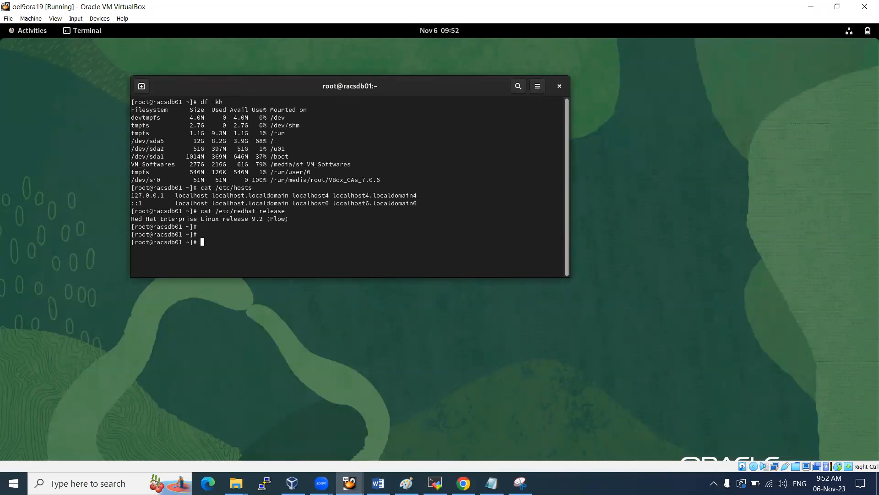
# Run ifconfig to find IP 192.168.56.132 and hostname to confirm racsdb01
pyautogui.write('ifconfig')
pyautogui.press('Return')
pyautogui.scroll(5, 253, 185)
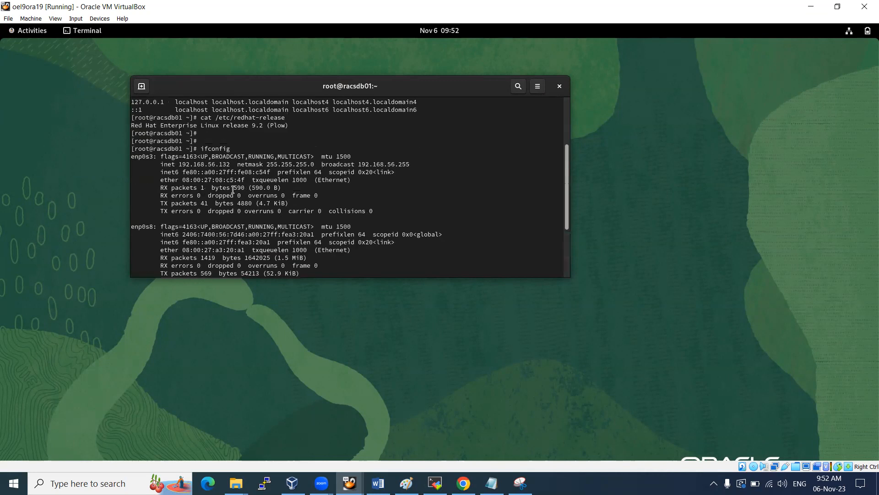
pyautogui.moveTo(182, 187); pyautogui.dragTo(228, 187)
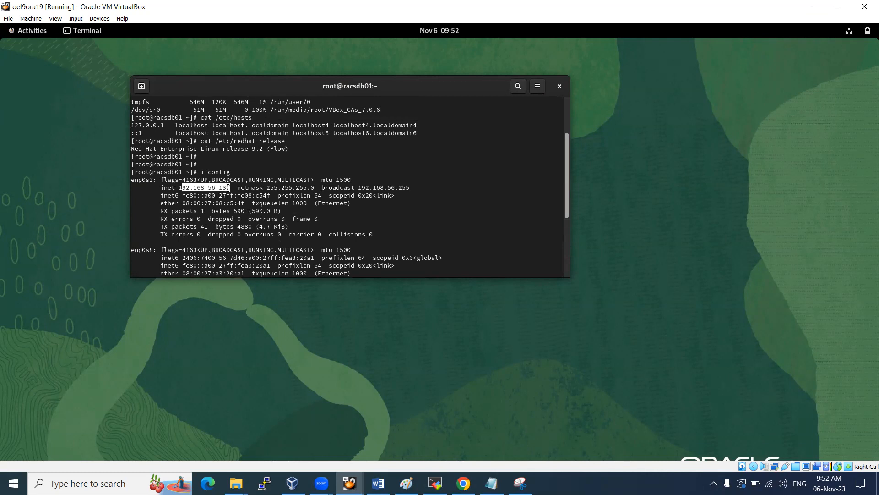
pyautogui.doubleClick(228, 187)
pyautogui.scroll(-5, 252, 154)
pyautogui.write('hosts')
pyautogui.press('Return')
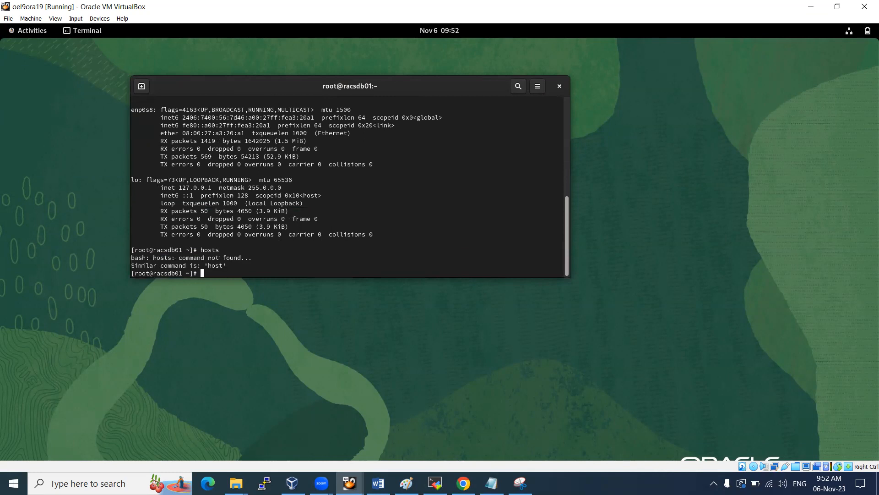
pyautogui.write('hostname')
pyautogui.press('Return')
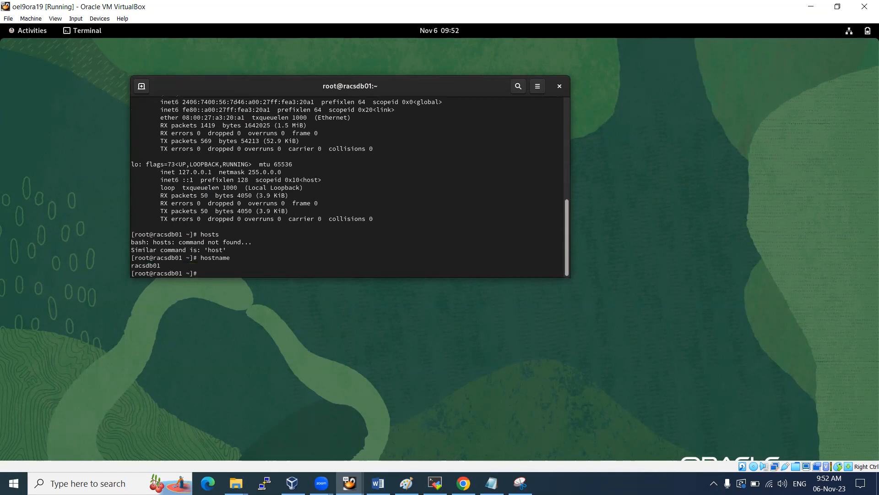
# Open /etc/hosts in vi and insert new blank lines below the localhost entries
pyautogui.write('vi /etc/hosts')
pyautogui.press('Return')
pyautogui.press('Down')
pyautogui.press('i')
pyautogui.press('End')
pyautogui.press('Return')
pyautogui.press('Return')
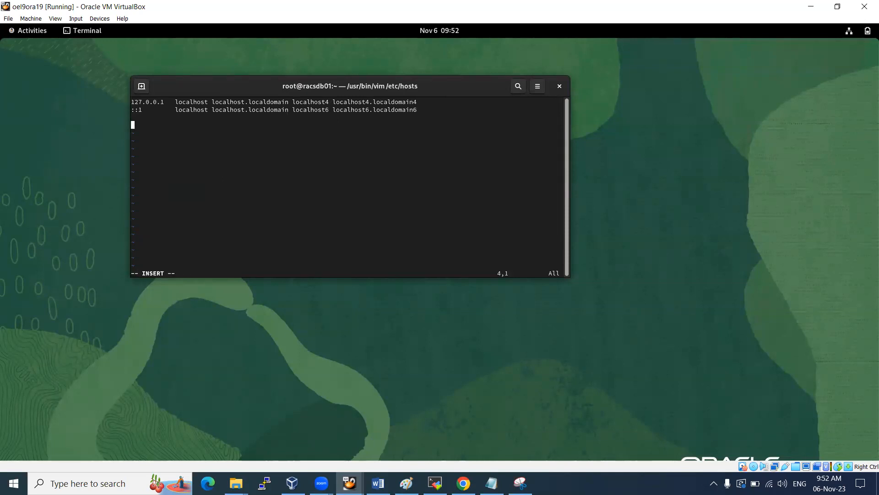
# Type the hosts entry '192.168.56.132 racsdb01 racsdb01.localdomain', tab-separated
pyautogui.write('192.168.56.132')
pyautogui.press('Tab')
pyautogui.press('Up')
pyautogui.press('Up')
pyautogui.press('Up')
pyautogui.press('Down')
pyautogui.press('Down')
pyautogui.press('Down')
pyautogui.press('BackSpace')
pyautogui.write('racs')
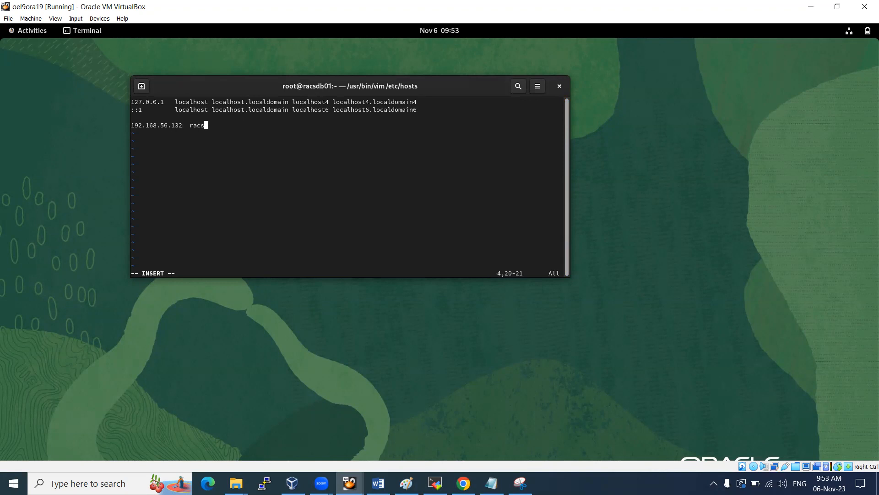
pyautogui.write('db01')
pyautogui.press('Tab')
pyautogui.write('racsdb01.localdomain')
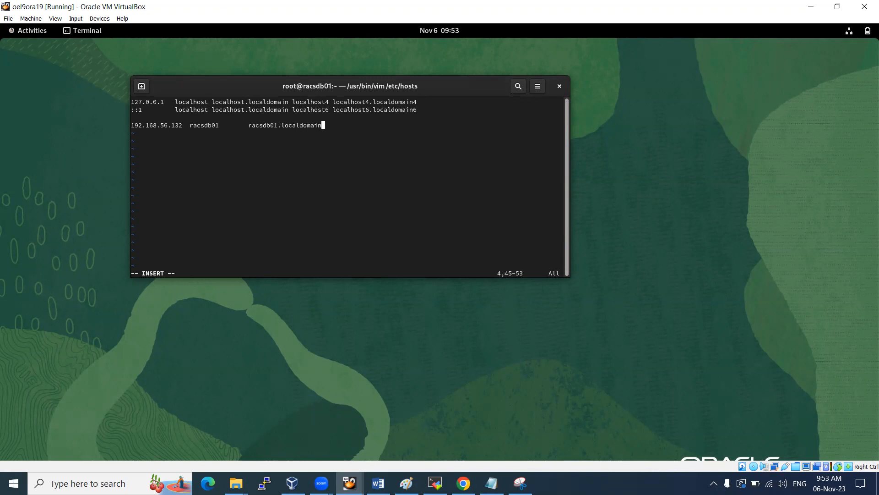
# Save and quit /etc/hosts with :wq, then begin typing a ping to the VM's address
pyautogui.press('Escape')
pyautogui.write(':wq')
pyautogui.press('Return')
pyautogui.press('Return')
pyautogui.press('Return')
pyautogui.press('Return')
pyautogui.write('ping 192.168/')
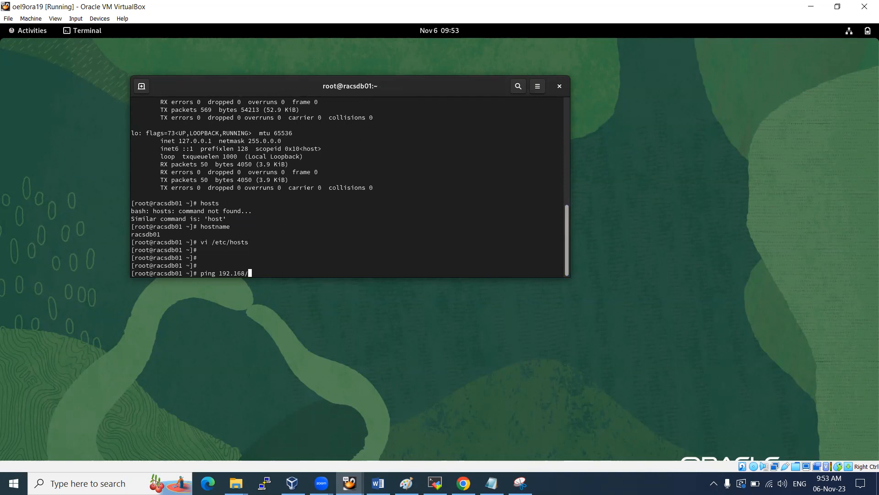
# Ping 192.168.56.132 and stop it with Ctrl+C after the replies
pyautogui.press('BackSpace')
pyautogui.write('.56.132')
pyautogui.press('Return')
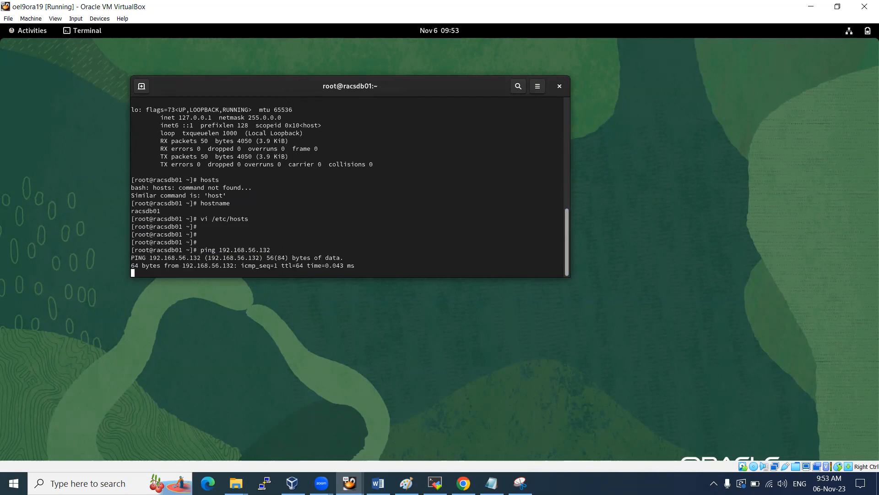
pyautogui.hotkey('ctrl', 'c')
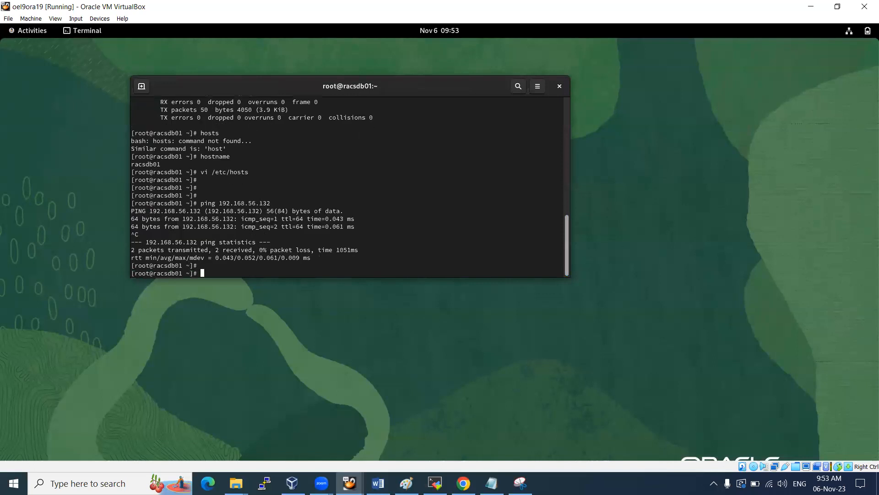
pyautogui.press('Return')
pyautogui.press('Return')
pyautogui.press('Return')
pyautogui.press('Return')
# Run cat /etc/hosts, pasting the copied path, to show the racsdb01 entry
pyautogui.scroll(3, 253, 178)
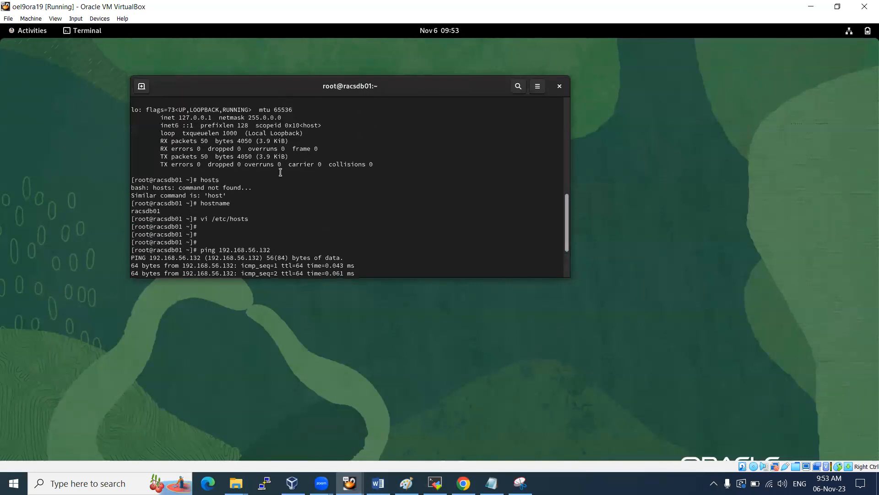
pyautogui.scroll(-1, 251, 183)
pyautogui.doubleClick(229, 195)
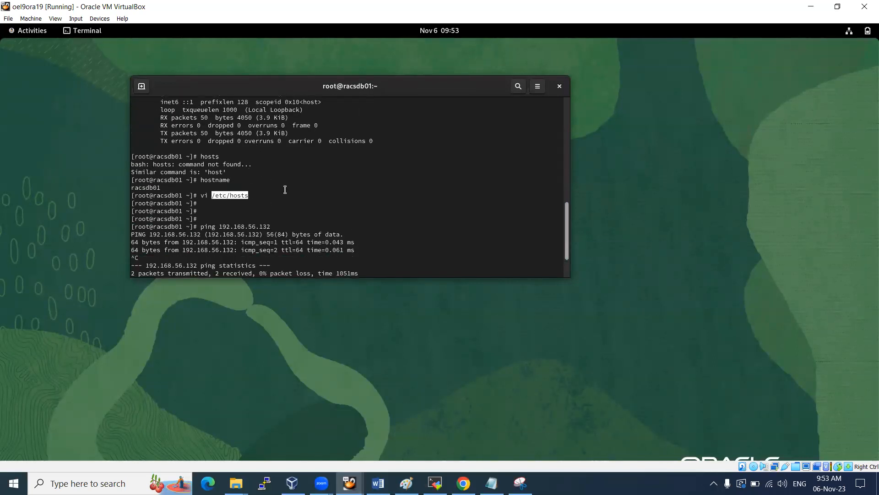
pyautogui.write('cat')
pyautogui.rightClick(285, 190)
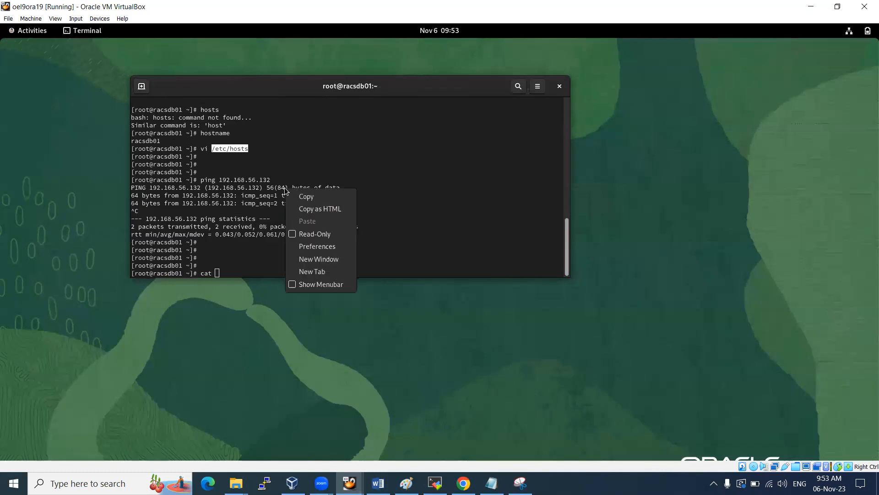
pyautogui.click(307, 197)
pyautogui.rightClick(308, 198)
pyautogui.click(334, 235)
pyautogui.press('Return')
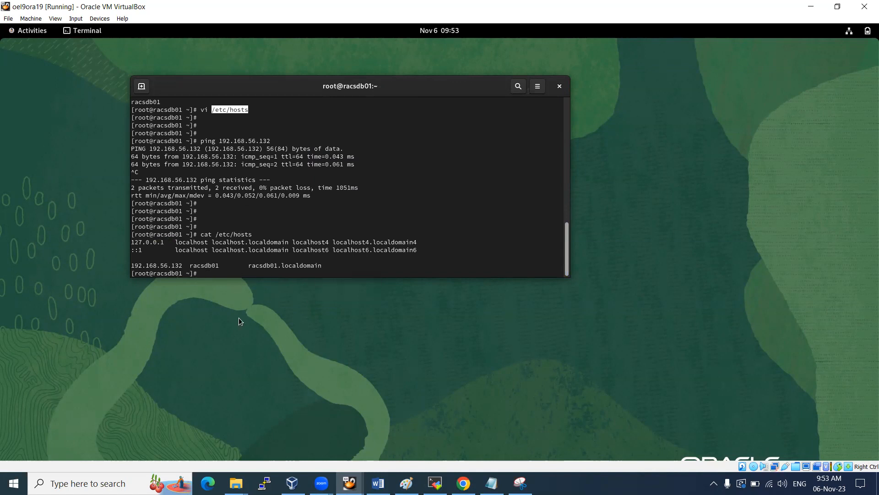
pyautogui.click(520, 483)
pyautogui.click(351, 39)
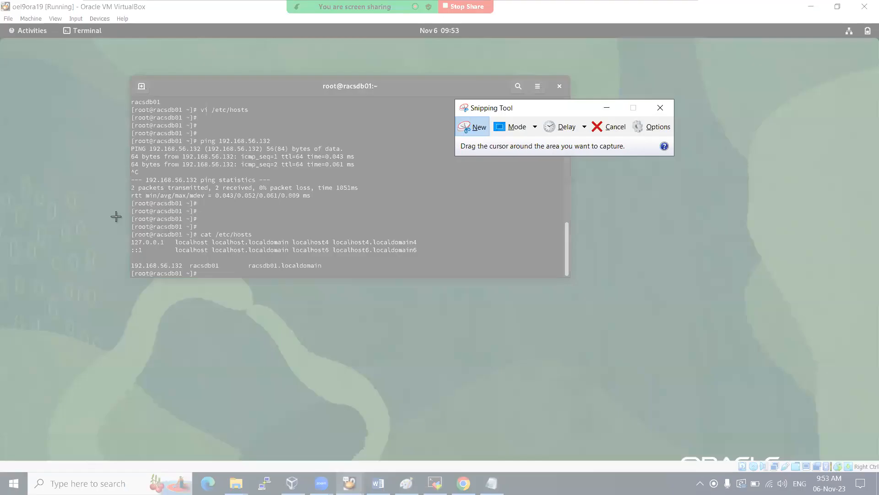
# Snip the terminal and mark in red the vi /etc/hosts line, cat /etc/hosts command and racsdb01 entry
pyautogui.moveTo(106, 73); pyautogui.dragTo(604, 324)
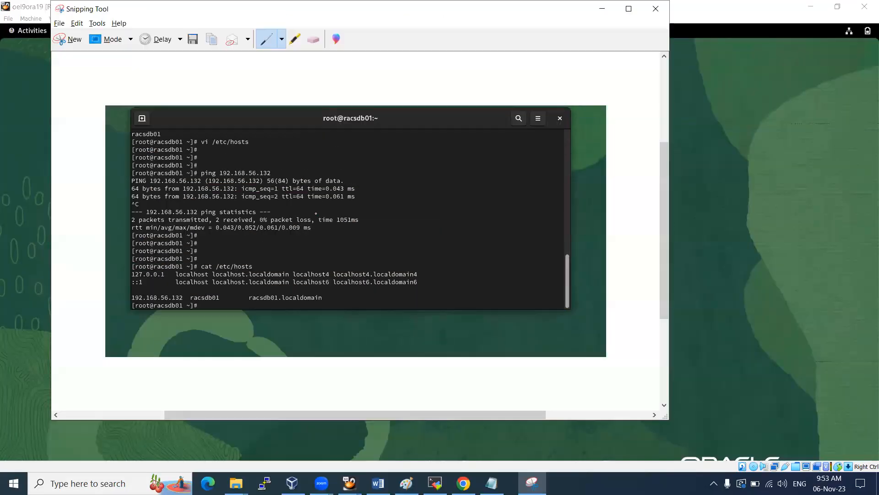
pyautogui.moveTo(207, 149); pyautogui.dragTo(271, 148)
pyautogui.moveTo(199, 262)
pyautogui.mouseDown()
pyautogui.moveTo(265, 254)
pyautogui.moveTo(219, 272)
pyautogui.mouseUp()
pyautogui.moveTo(132, 303); pyautogui.dragTo(307, 303)
# Paste the annotated hosts-file screenshot into the rough_imp Word notes
pyautogui.click(378, 483)
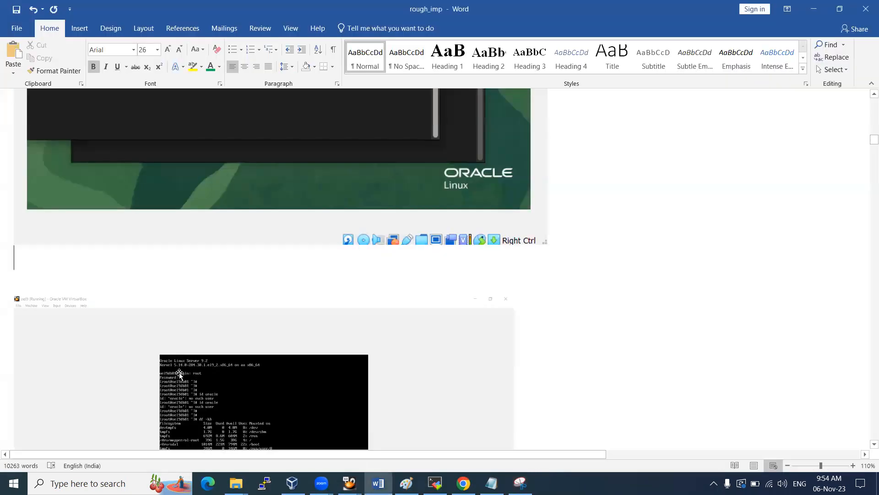
pyautogui.press('Return')
pyautogui.press('Return')
pyautogui.hotkey('ctrl', 'v')
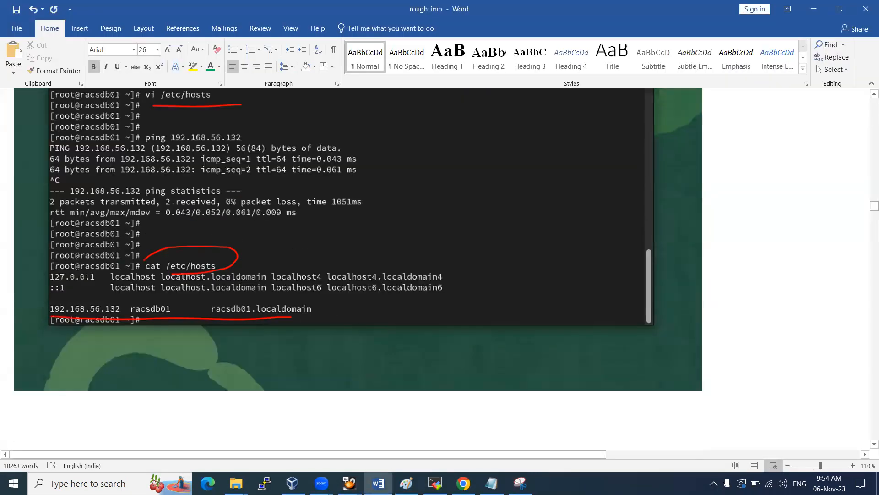
# Copy the IP address 192.168.56.132 from the oel9ora19 VM terminal
pyautogui.hotkey('alt', 'Tab')
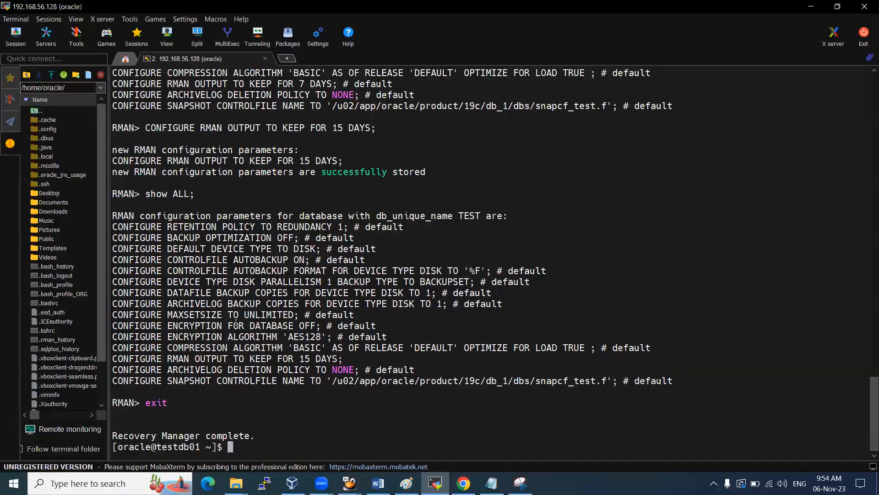
pyautogui.click(350, 483)
pyautogui.click(400, 431)
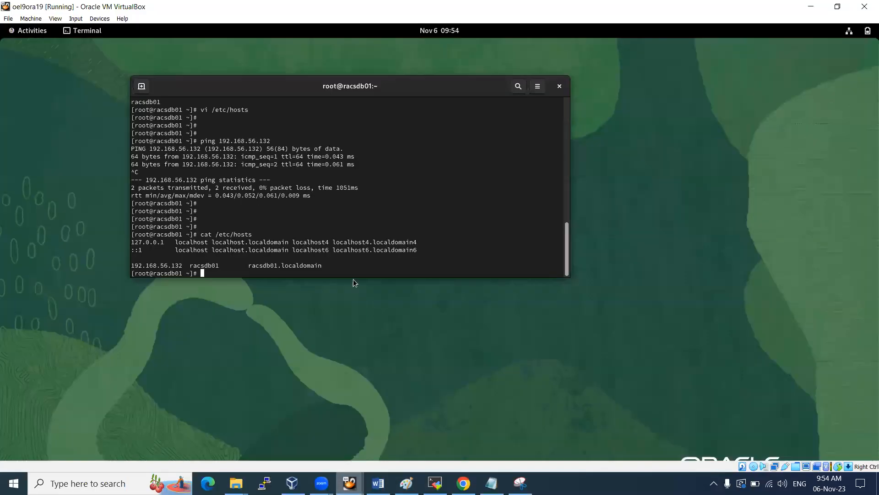
pyautogui.doubleClick(167, 269)
pyautogui.rightClick(167, 269)
pyautogui.click(190, 277)
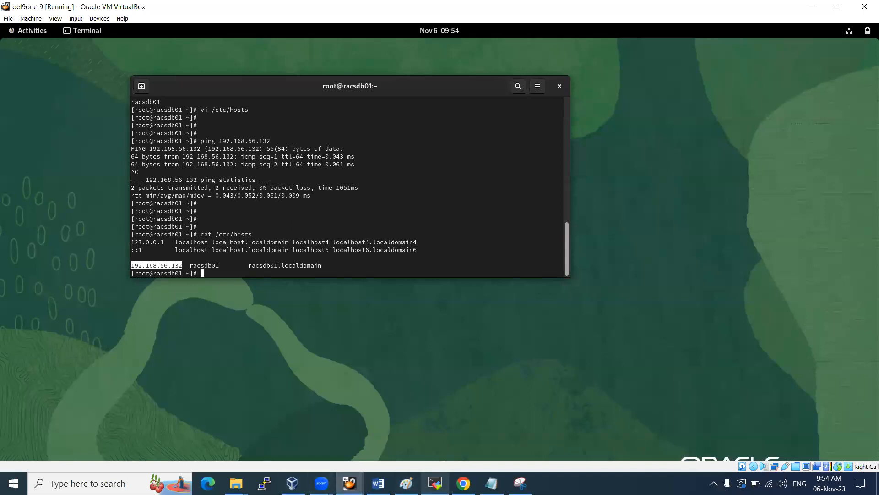
pyautogui.click(435, 483)
# Create a MobaXterm SSH session to 192.168.56.132 as root, accept the host key and log in
pyautogui.click(16, 36)
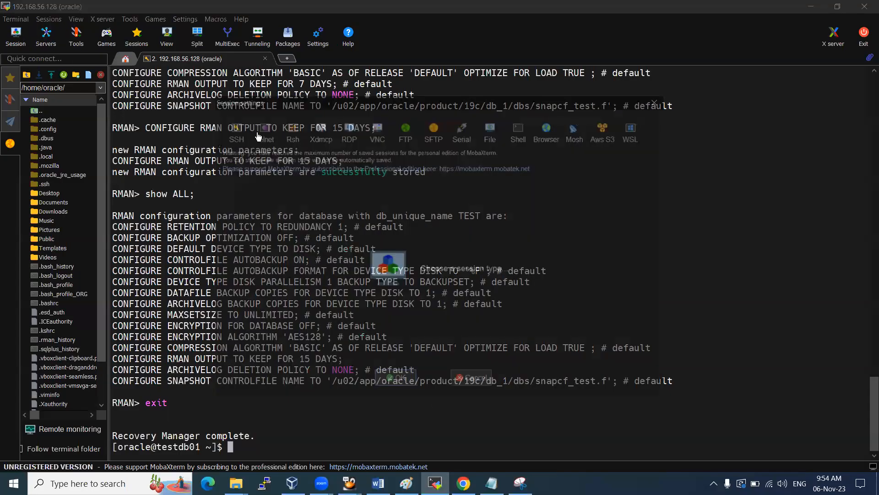
pyautogui.click(244, 132)
pyautogui.hotkey('ctrl', 'v')
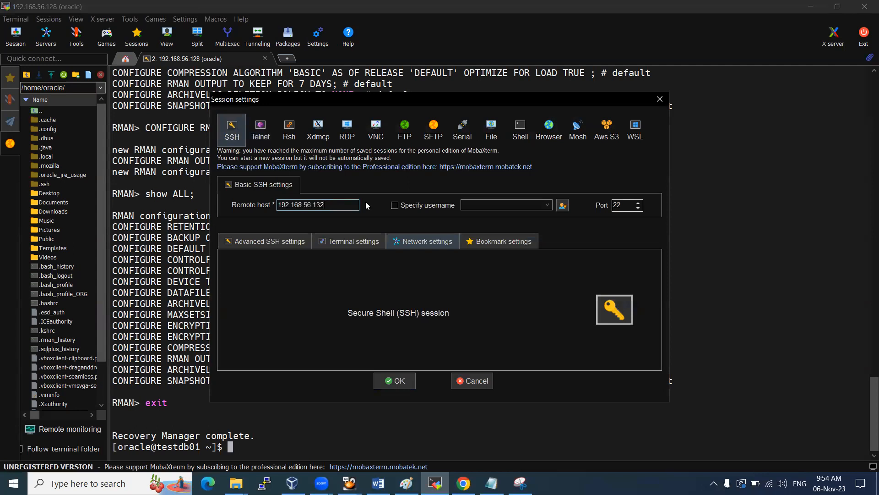
pyautogui.click(394, 206)
pyautogui.click(486, 206)
pyautogui.write('oot')
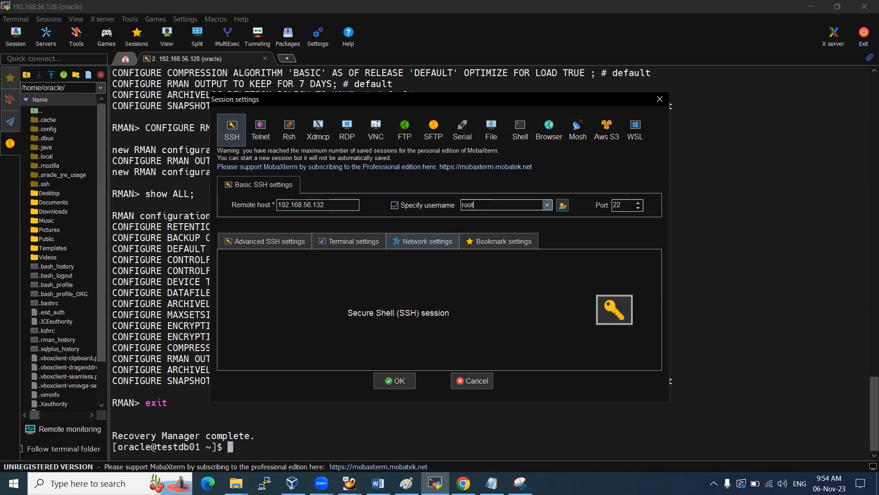
pyautogui.press('Return')
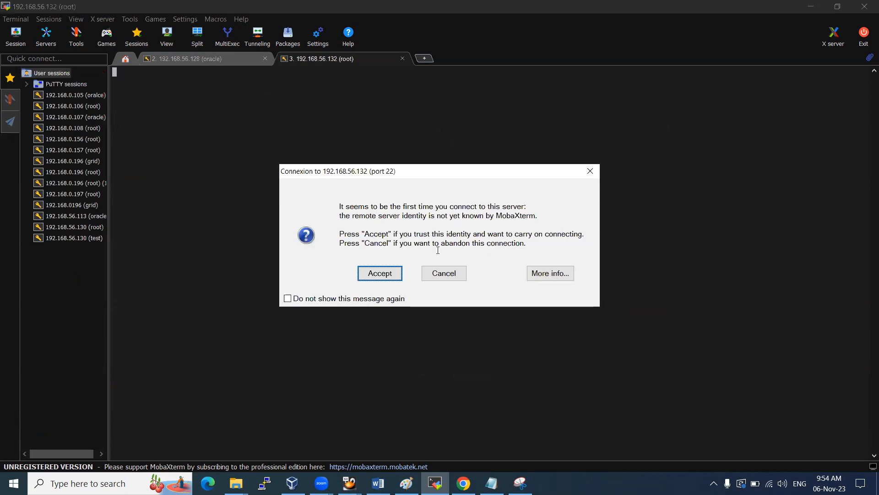
pyautogui.click(379, 278)
pyautogui.press('Return')
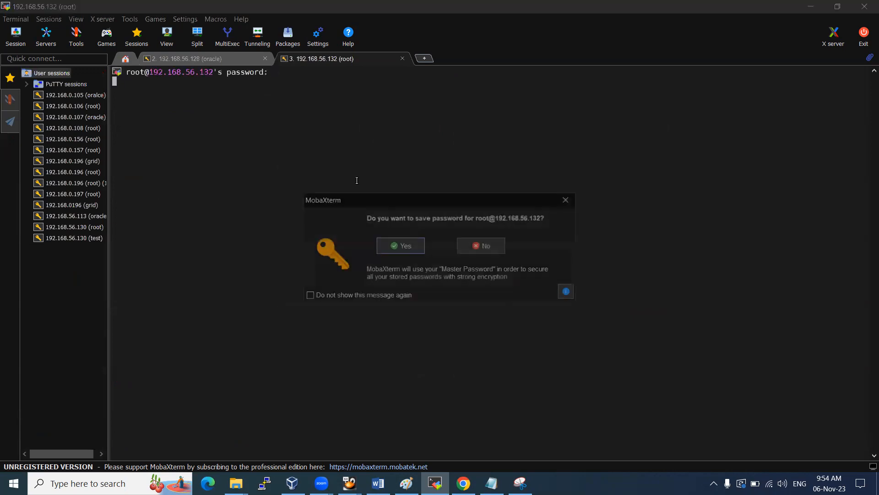
pyautogui.click(397, 242)
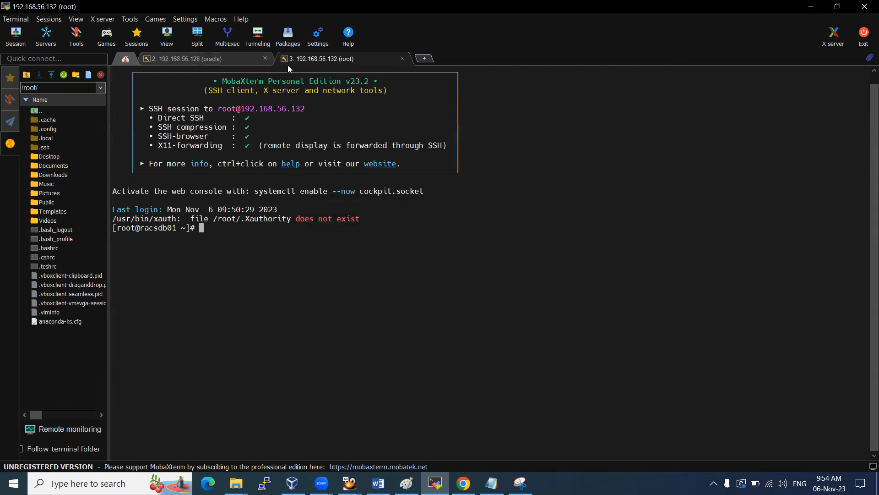
# Increase the session terminal's font size twice
pyautogui.rightClick(322, 59)
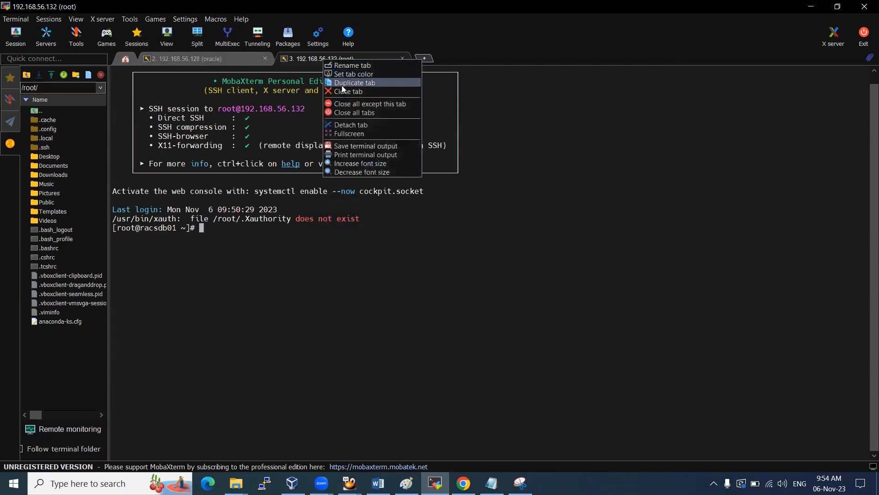
pyautogui.click(350, 166)
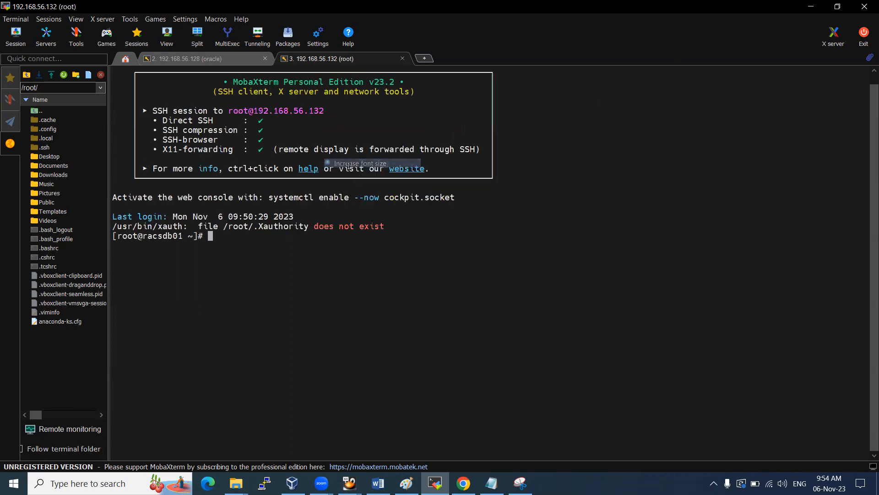
pyautogui.rightClick(344, 58)
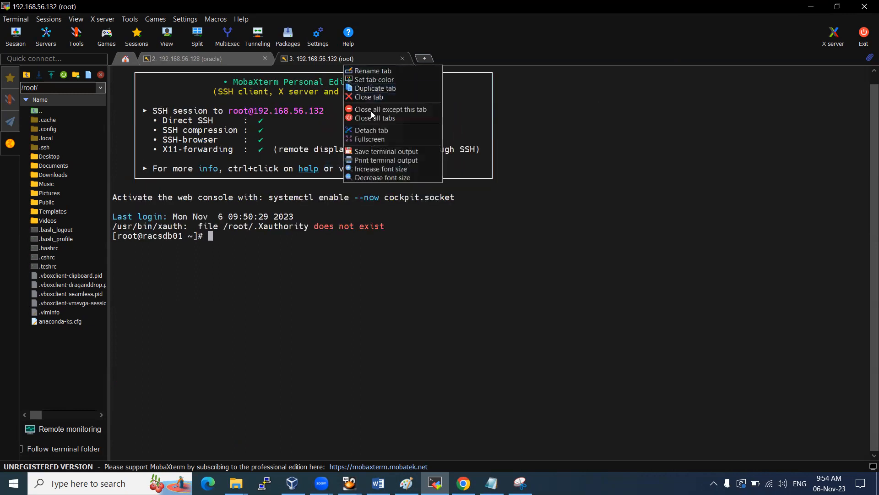
pyautogui.click(369, 168)
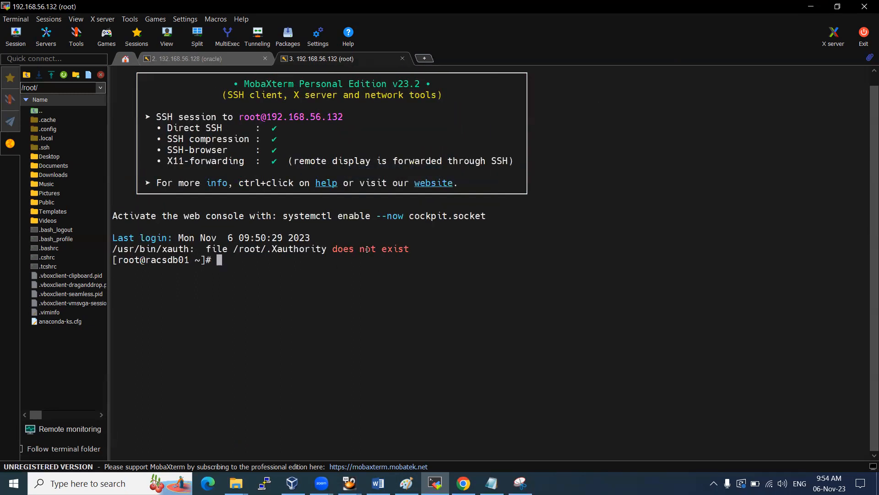
# Display /etc/redhat-release and highlight the 9.2 release version
pyautogui.write('cat /etc/red')
pyautogui.press('Tab')
pyautogui.press('Return')
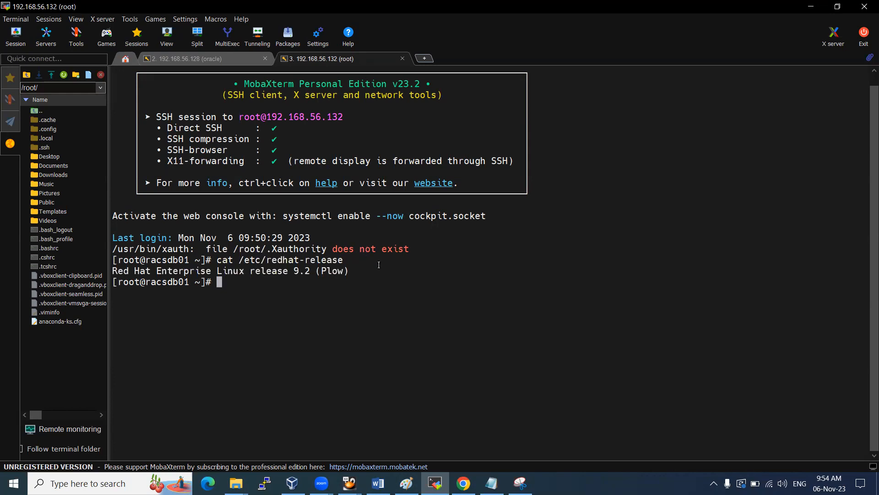
pyautogui.moveTo(280, 271); pyautogui.dragTo(330, 270)
# Run uname -r and uname -a and highlight the 5.15.0-101.103.2.1.el9uek kernel string
pyautogui.write('uname -r')
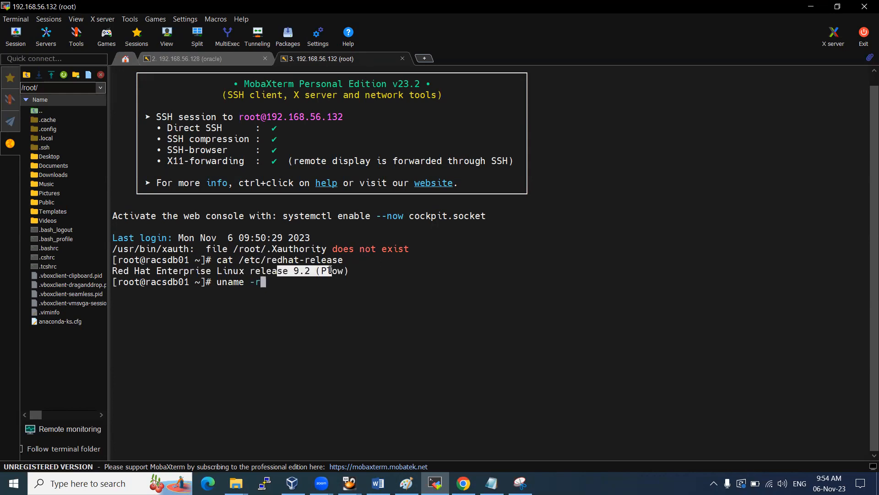
pyautogui.press('Return')
pyautogui.write('uname -a')
pyautogui.press('Return')
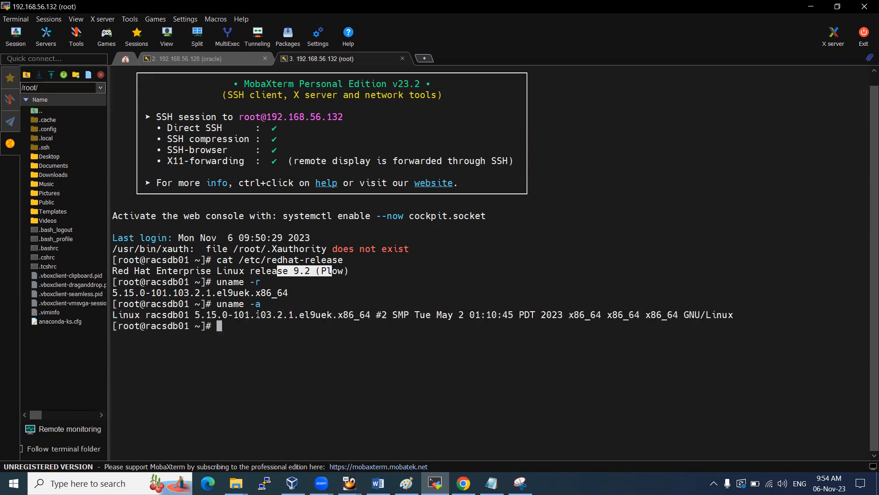
pyautogui.moveTo(228, 314); pyautogui.dragTo(361, 314)
pyautogui.moveTo(299, 314); pyautogui.dragTo(320, 315)
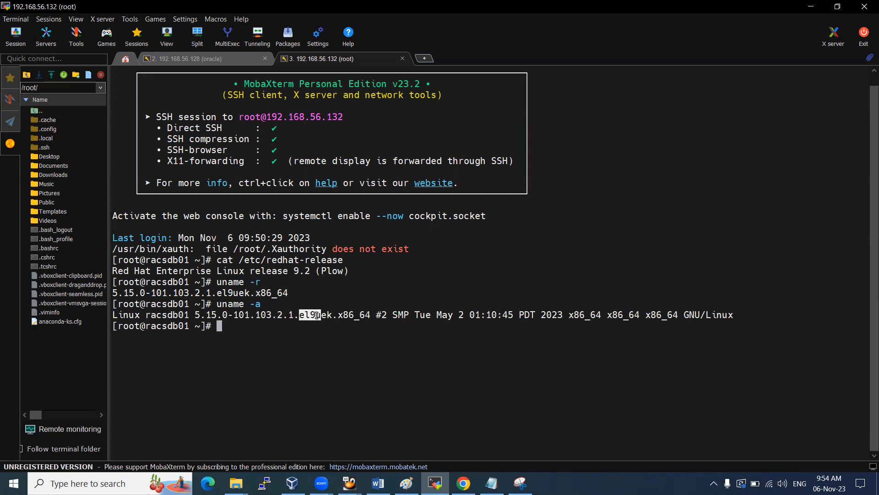
pyautogui.click(295, 325)
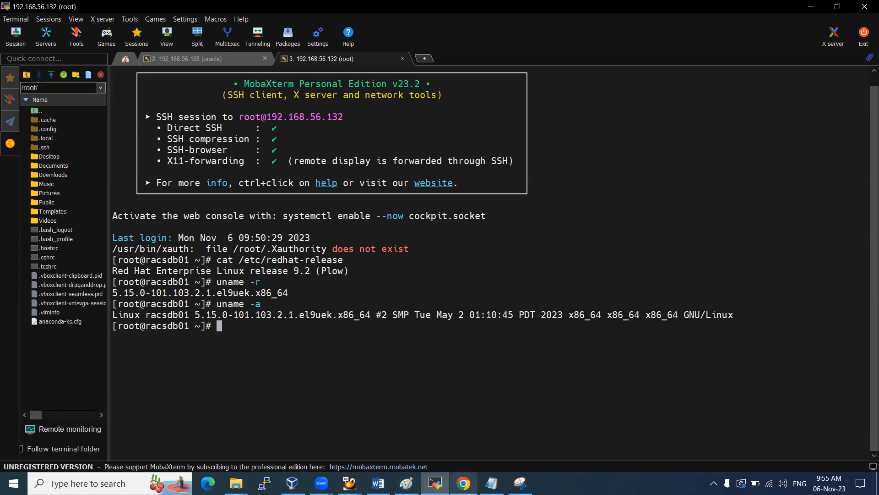
pyautogui.click(491, 483)
# Review the dnf install -y oracle-database-preinstall-19c and dnf update -y lines in the notes
pyautogui.scroll(3, 212, 211)
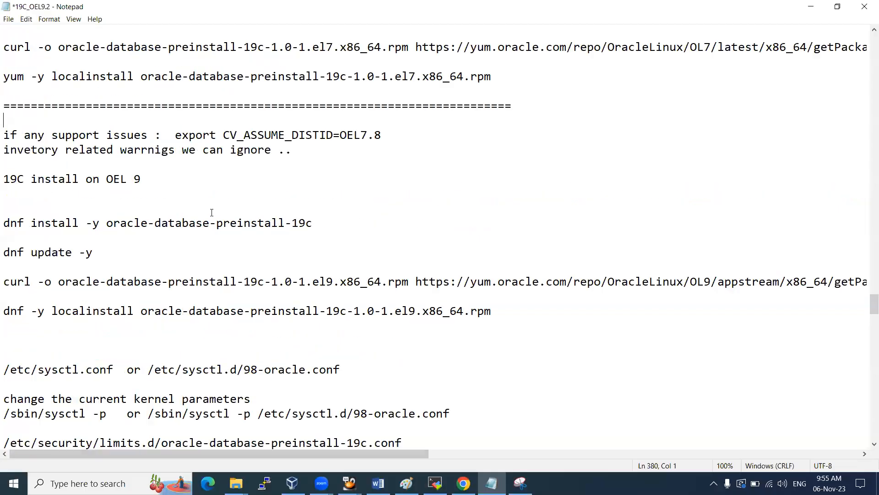
pyautogui.scroll(-1, 211, 212)
pyautogui.scroll(-1, 157, 173)
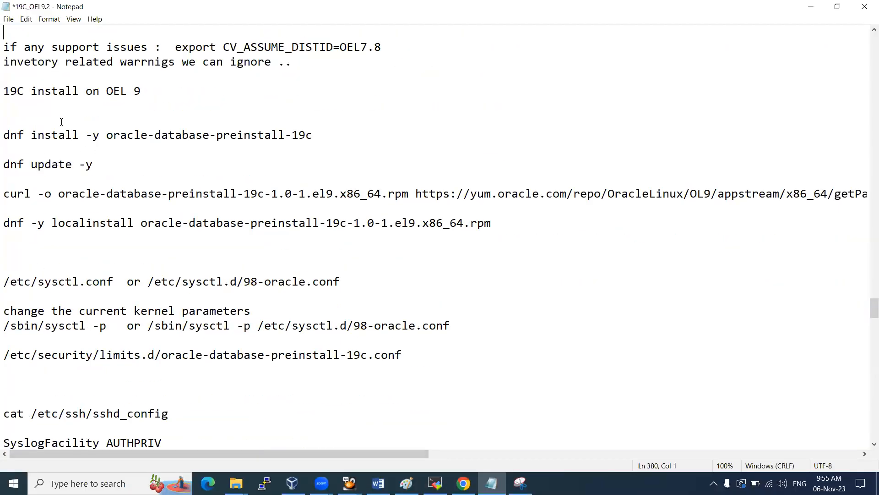
pyautogui.moveTo(4, 133); pyautogui.dragTo(314, 131)
pyautogui.moveTo(103, 167); pyautogui.dragTo(25, 164)
pyautogui.click(16, 164)
pyautogui.doubleClick(15, 132)
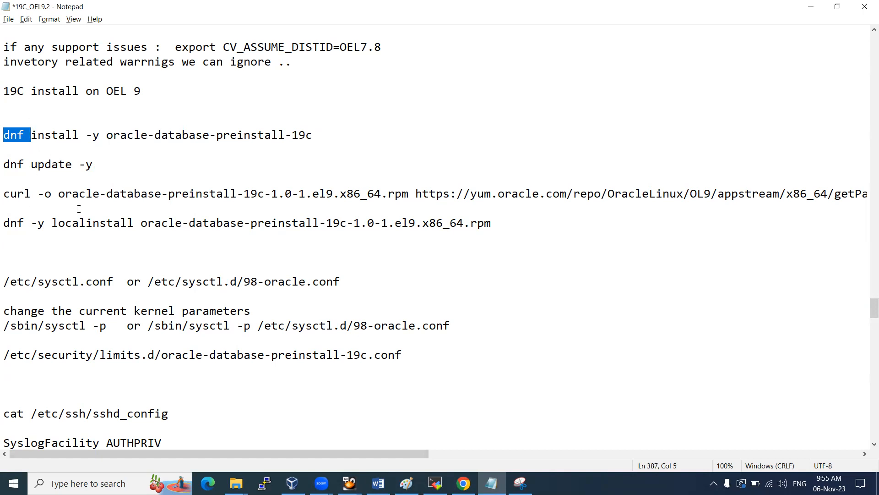
pyautogui.hotkey('alt', 'Tab')
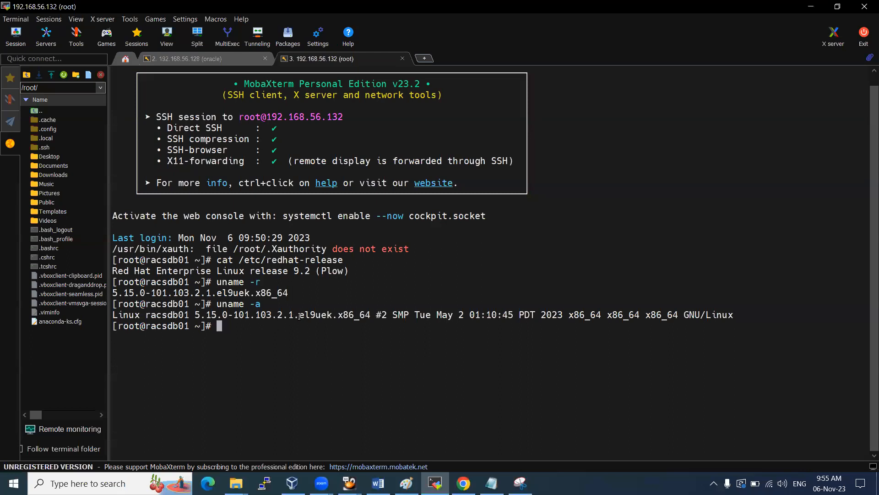
pyautogui.hotkey('alt', 'Tab')
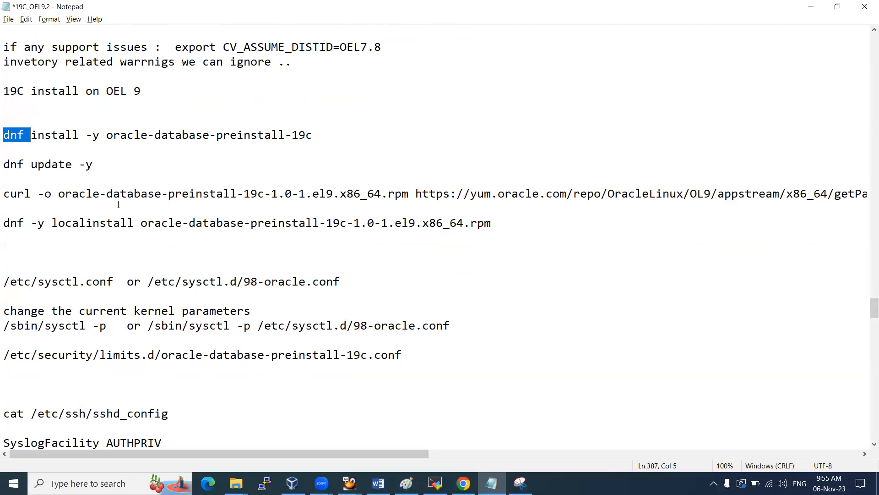
# Select the whole dnf install -y oracle-database-preinstall-19c line for use in the terminal
pyautogui.scroll(-1, 154, 257)
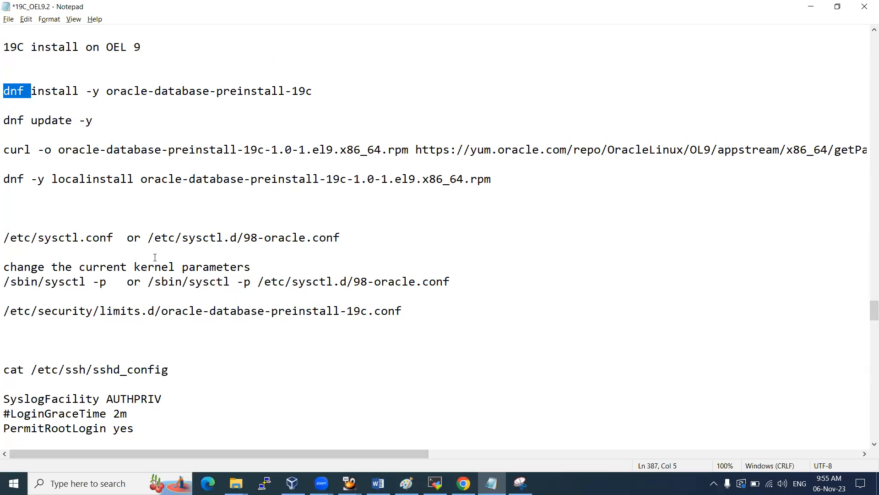
pyautogui.scroll(1, 155, 258)
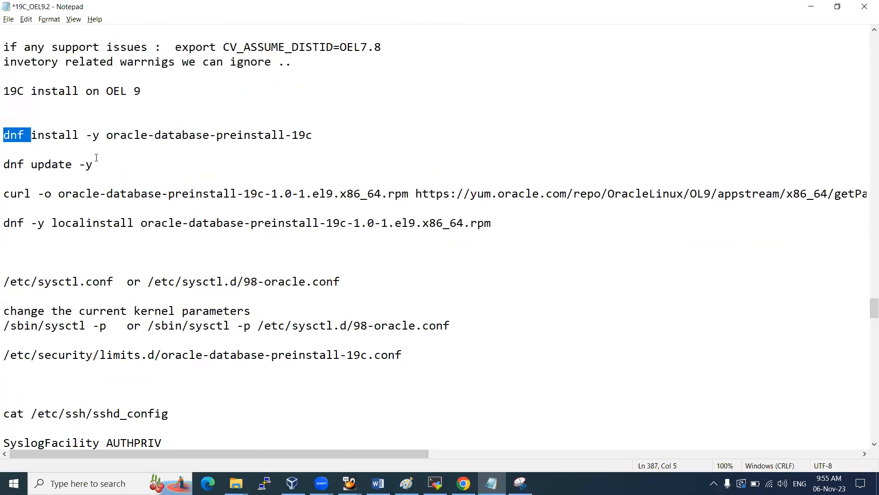
pyautogui.moveTo(94, 165); pyautogui.dragTo(5, 170)
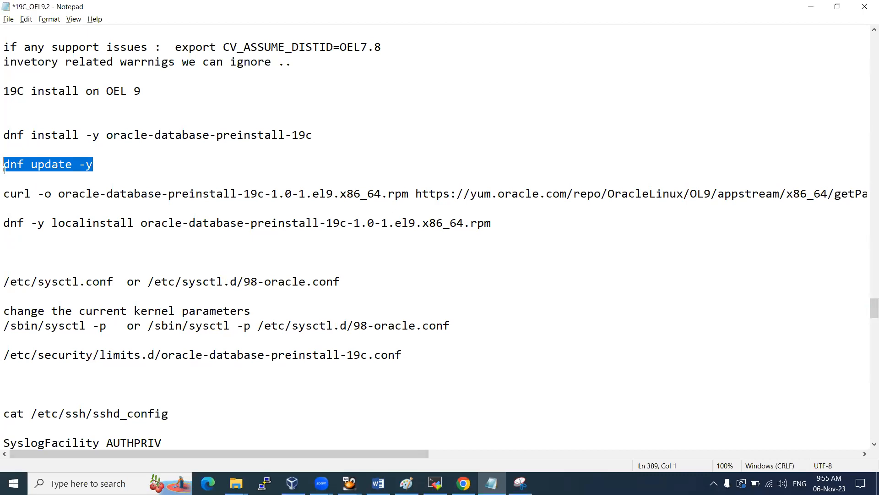
pyautogui.hotkey('alt', 'Tab')
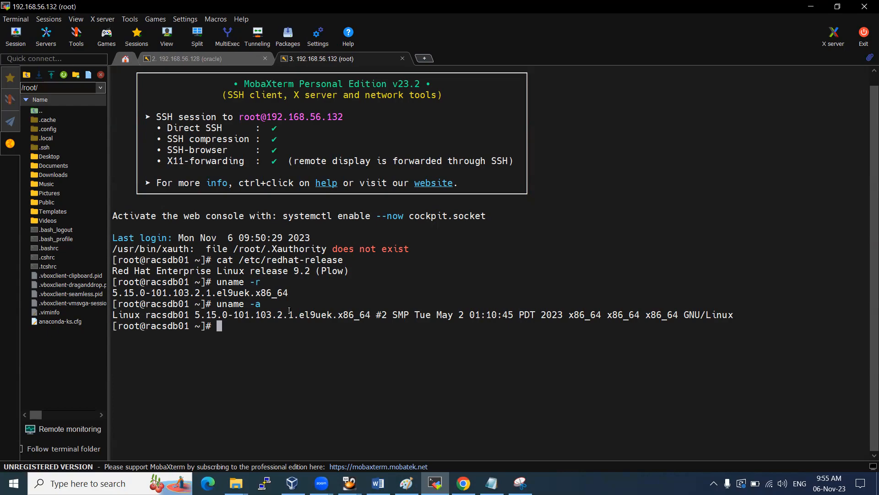
pyautogui.hotkey('alt', 'Tab')
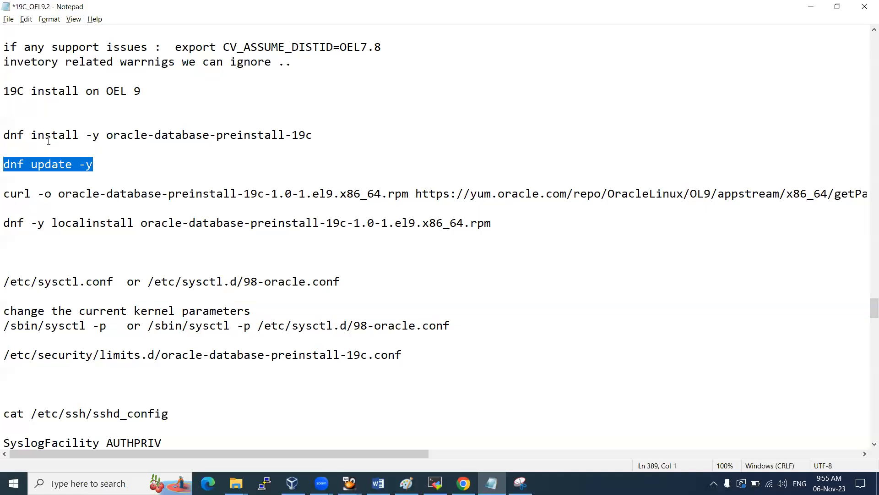
pyautogui.moveTo(319, 136); pyautogui.dragTo(2, 136)
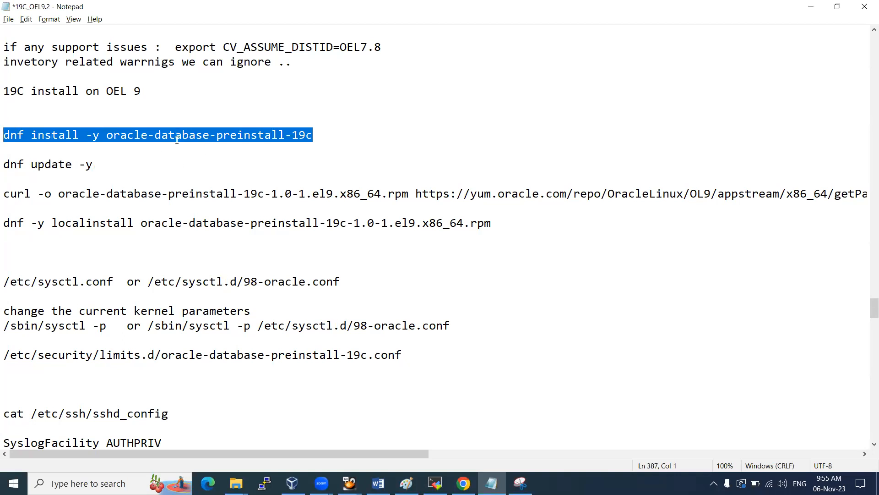
pyautogui.hotkey('alt', 'Tab')
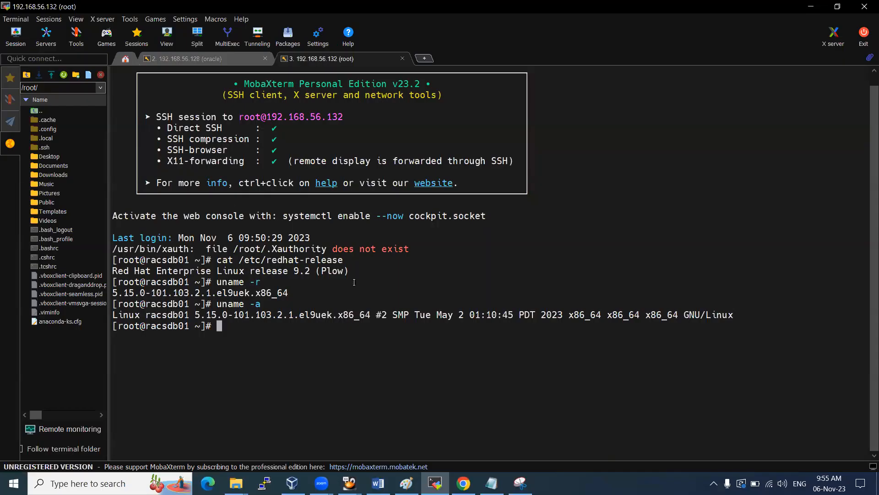
# Run id oracle at the root prompt, confirming no oracle user exists yet
pyautogui.press('Return')
pyautogui.press('Return')
pyautogui.press('Return')
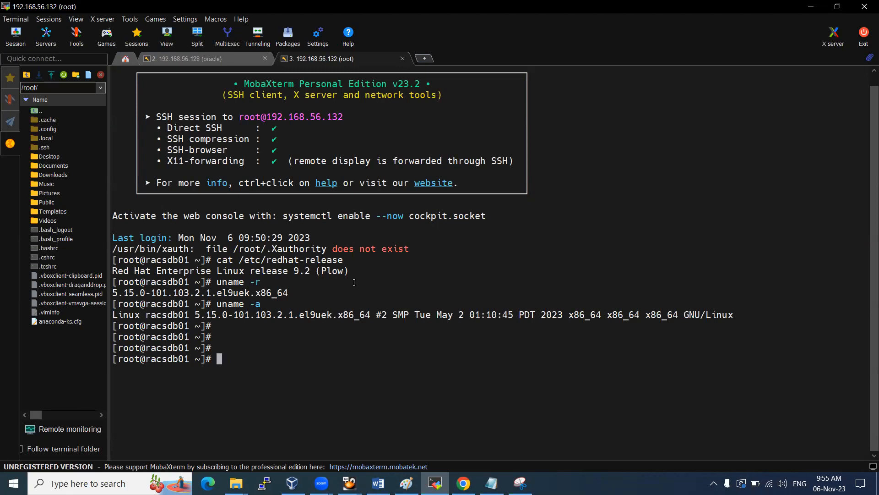
pyautogui.write('id oracle')
pyautogui.press('Return')
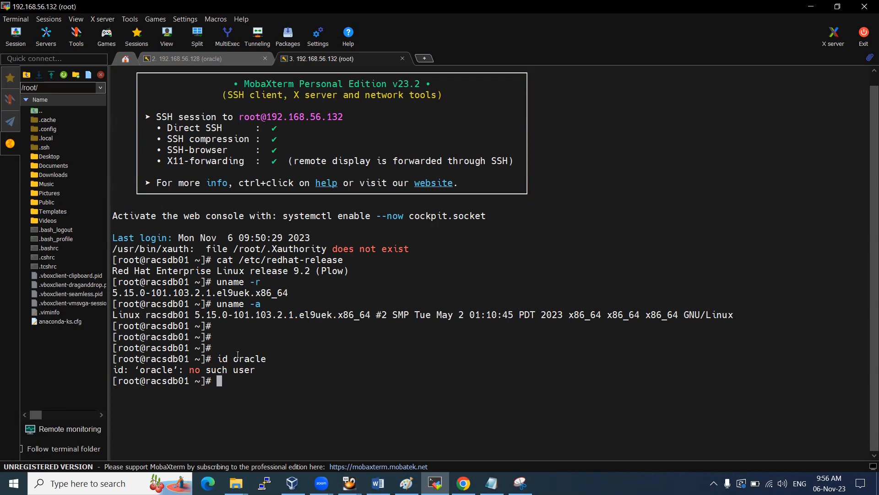
pyautogui.moveTo(234, 359); pyautogui.dragTo(264, 358)
pyautogui.doubleClick(254, 355)
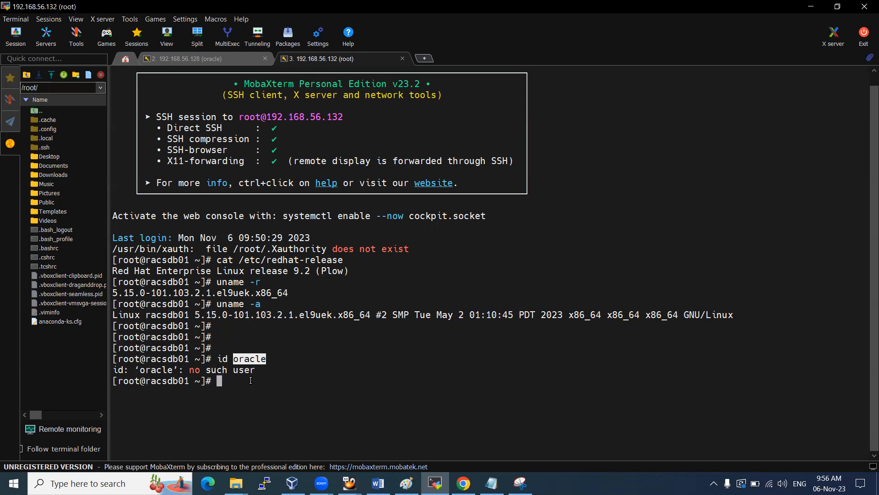
pyautogui.click(252, 378)
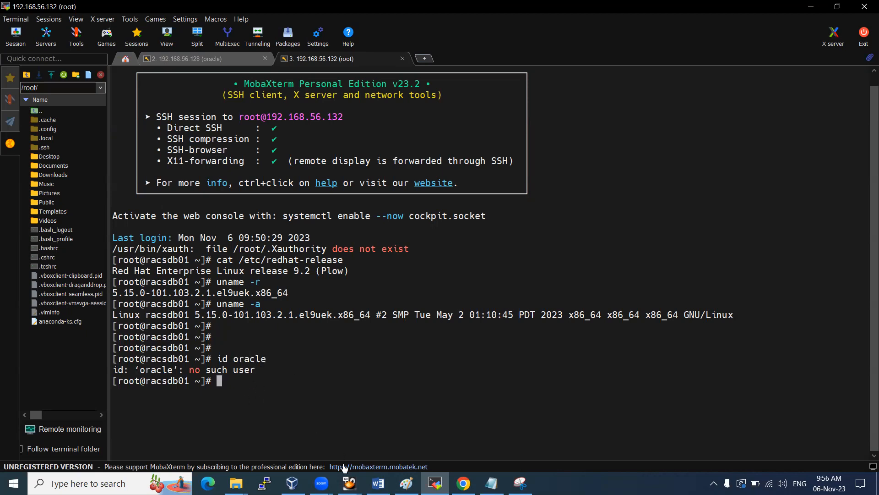
# Copy dnf install -y oracle-database-preinstall-19c from the notes and run it as root
pyautogui.click(492, 483)
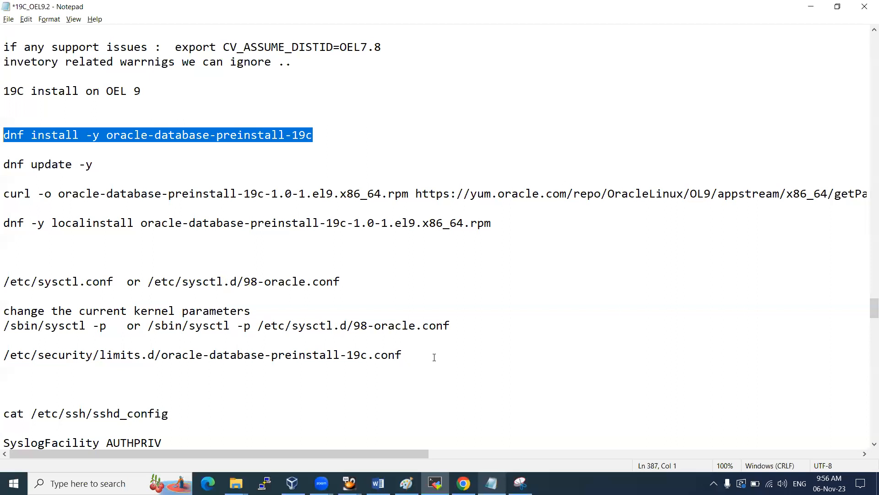
pyautogui.click(287, 140)
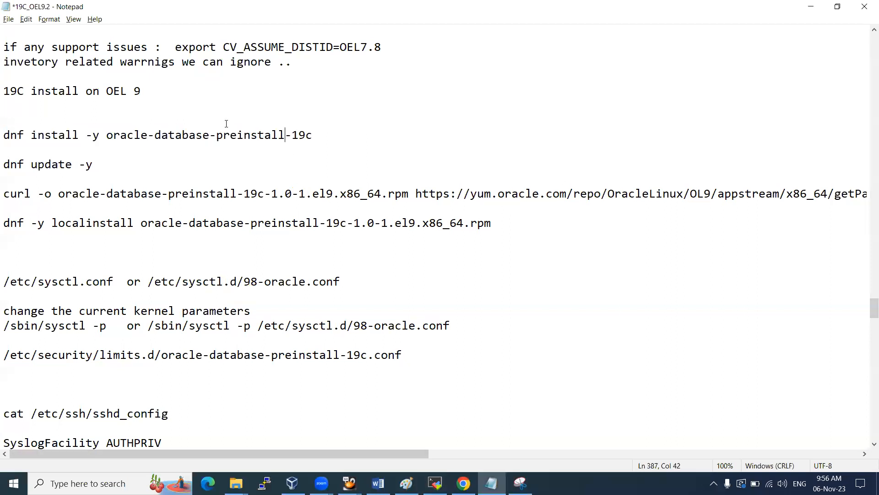
pyautogui.moveTo(106, 135); pyautogui.dragTo(313, 134)
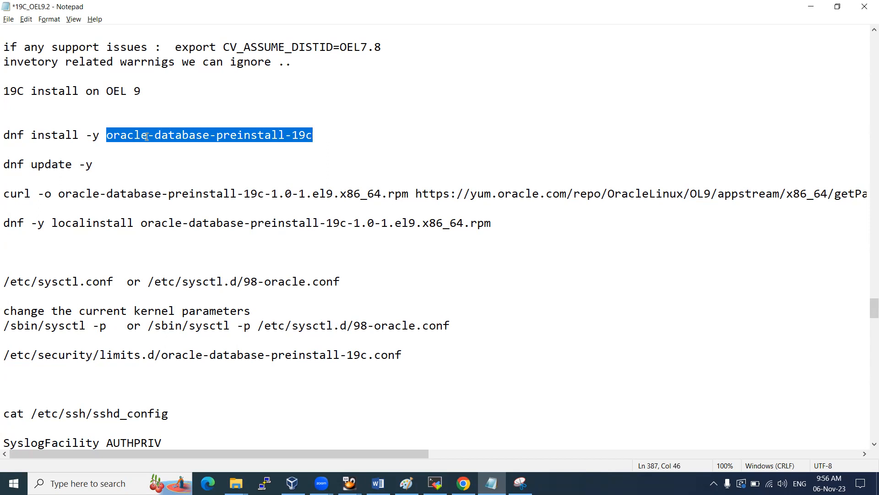
pyautogui.moveTo(3, 134); pyautogui.dragTo(310, 135)
pyautogui.hotkey('ctrl', 'c')
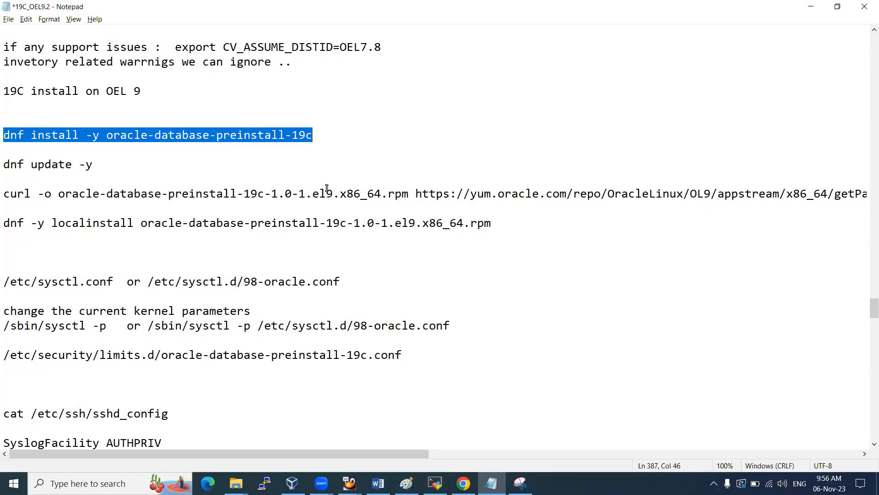
pyautogui.hotkey('alt', 'Tab')
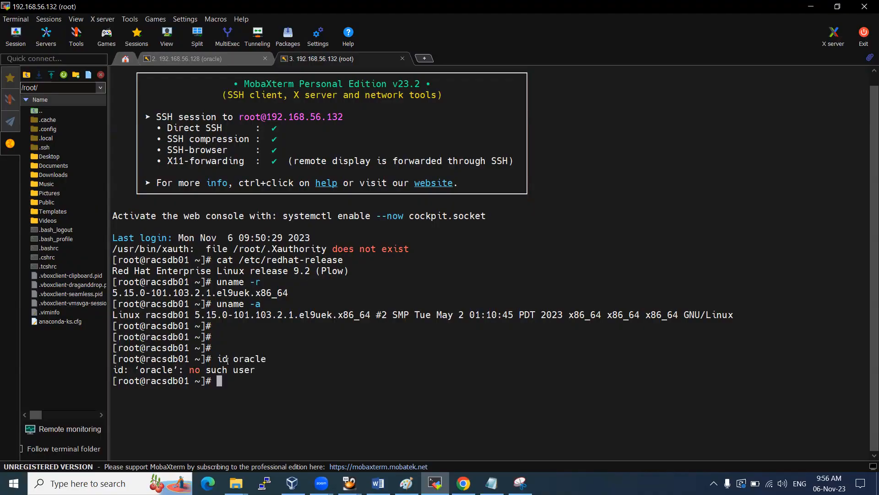
pyautogui.rightClick(312, 345)
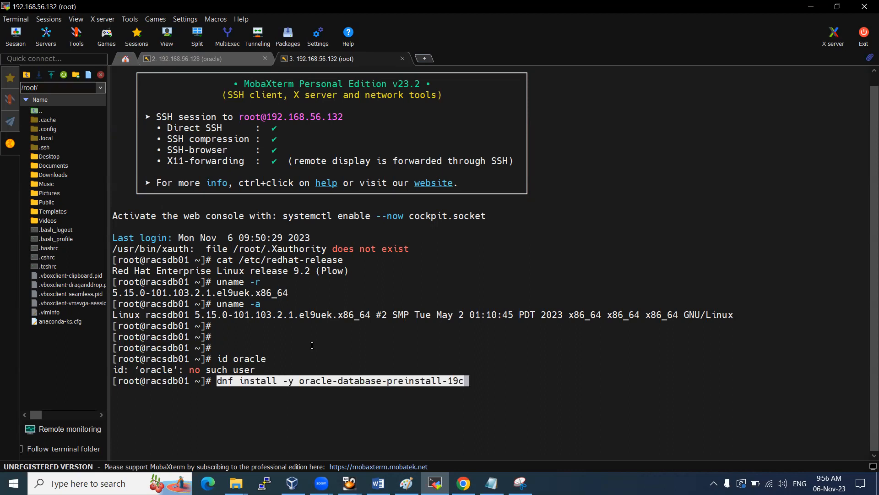
pyautogui.press('Return')
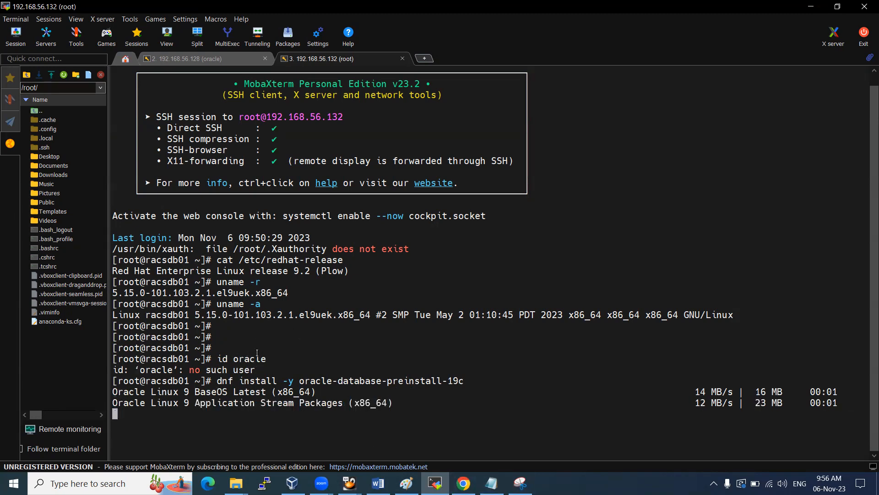
# Review the dnf output ending in Complete! with the preinstall package and 4 dependencies
pyautogui.moveTo(217, 380); pyautogui.dragTo(464, 380)
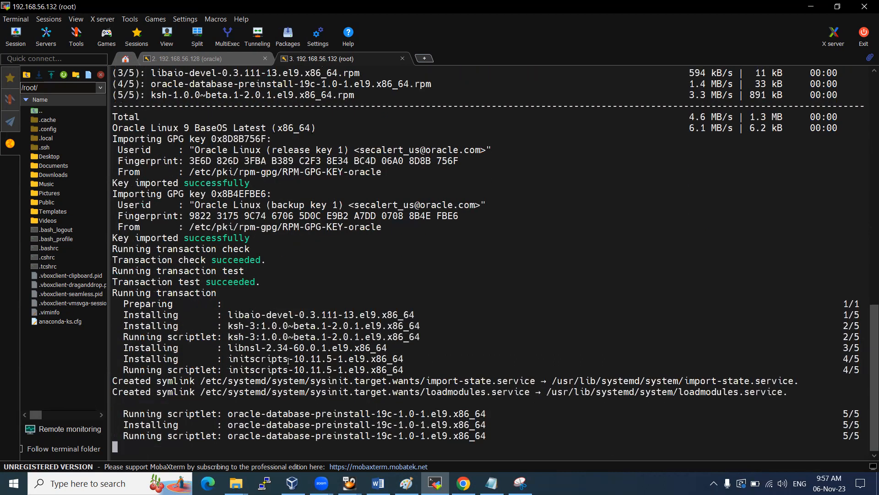
pyautogui.scroll(4, 289, 360)
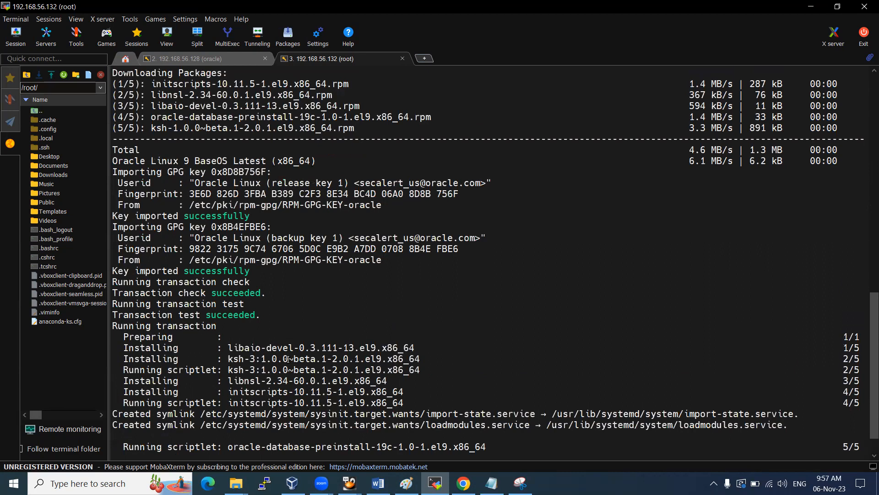
pyautogui.scroll(-3, 289, 357)
pyautogui.scroll(-1, 289, 359)
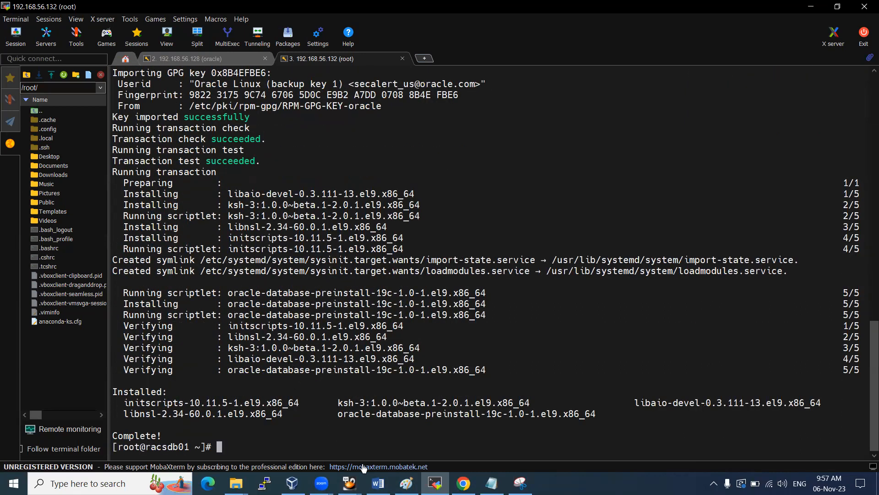
pyautogui.click(491, 483)
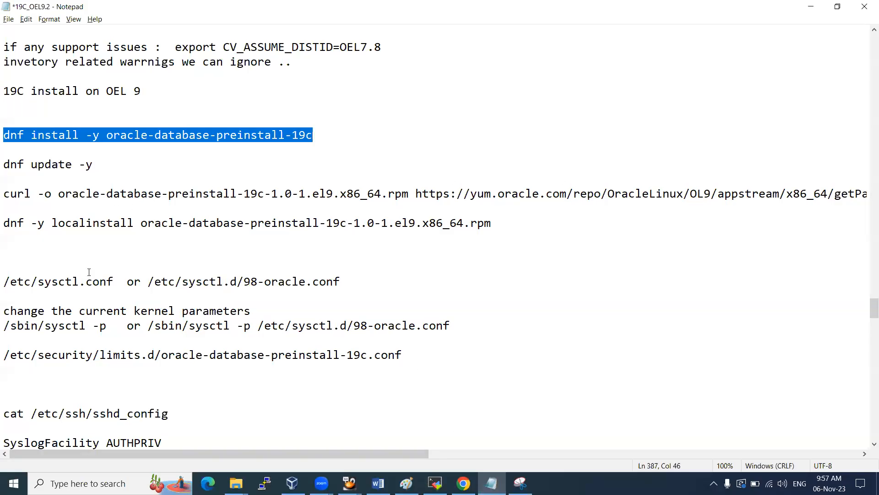
pyautogui.moveTo(23, 281); pyautogui.dragTo(121, 280)
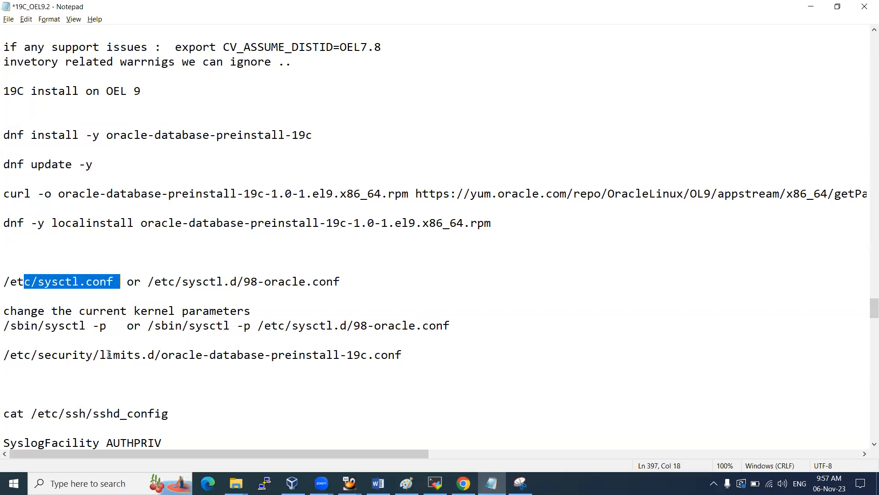
pyautogui.moveTo(30, 326); pyautogui.dragTo(113, 326)
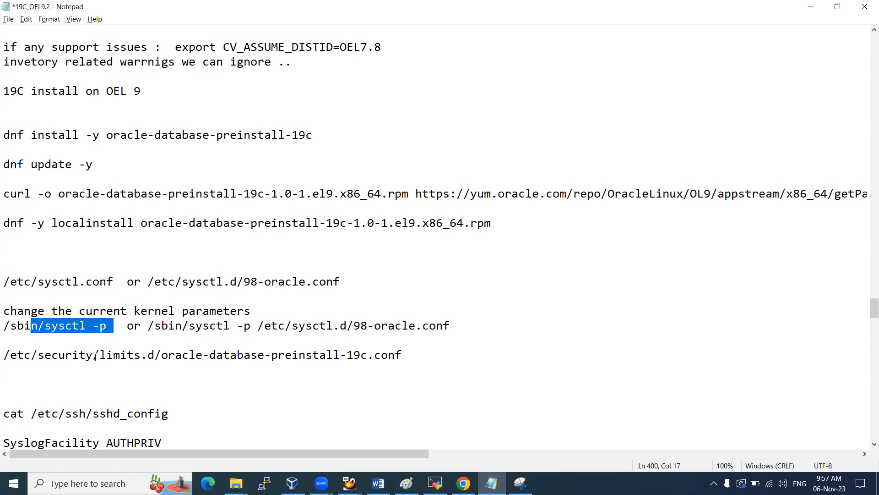
pyautogui.moveTo(93, 355); pyautogui.dragTo(157, 355)
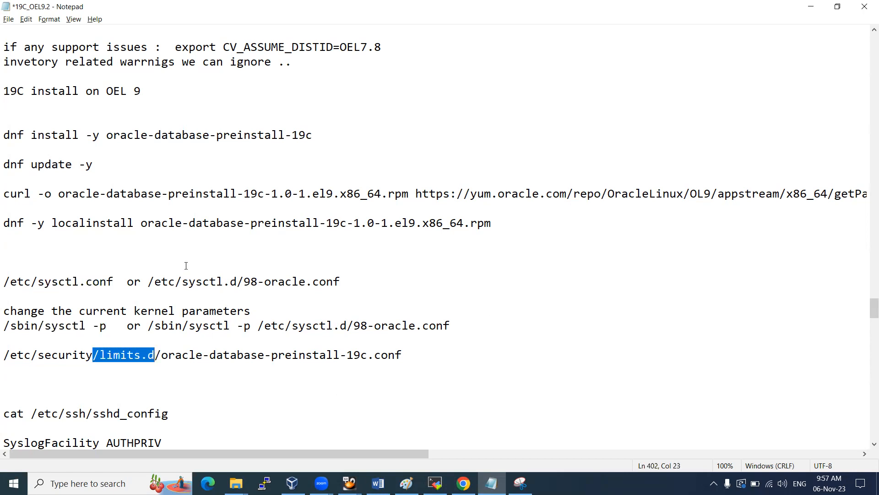
pyautogui.moveTo(72, 135); pyautogui.dragTo(313, 135)
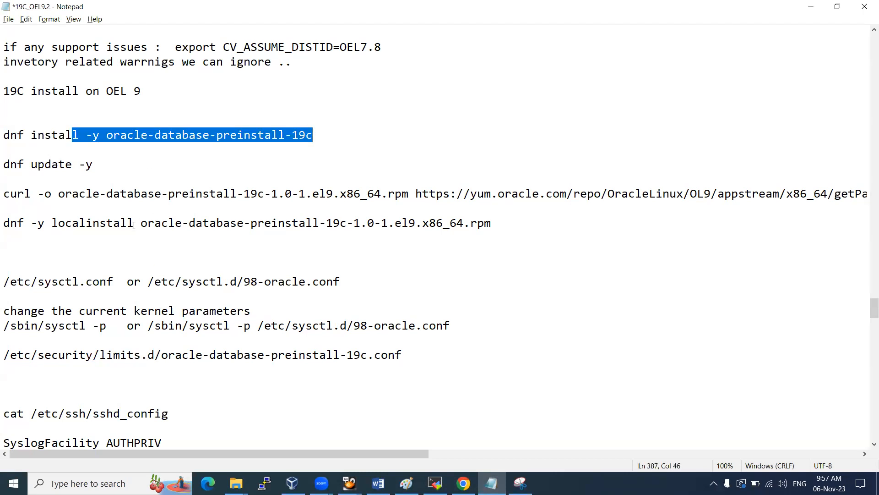
pyautogui.click(194, 125)
pyautogui.moveTo(113, 135); pyautogui.dragTo(315, 131)
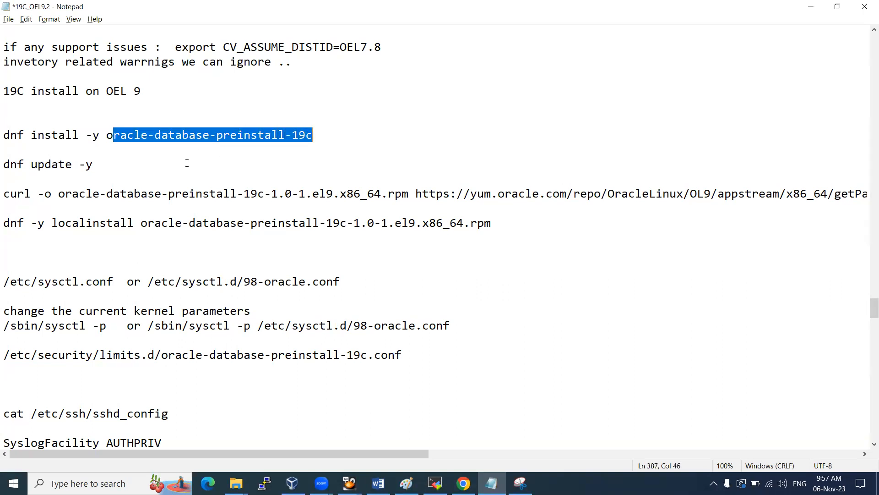
# Scroll back to the dnf install transaction and start a new Snipping Tool capture
pyautogui.hotkey('alt', 'Tab')
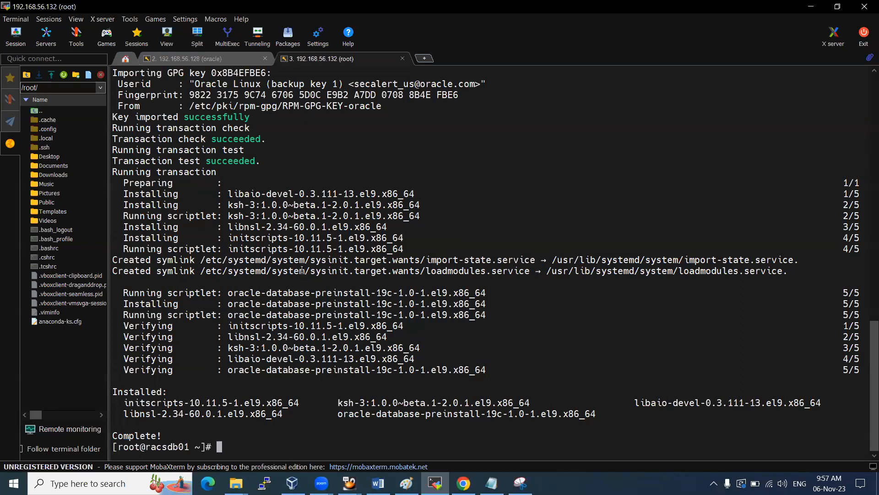
pyautogui.scroll(5, 302, 273)
pyautogui.scroll(5, 301, 270)
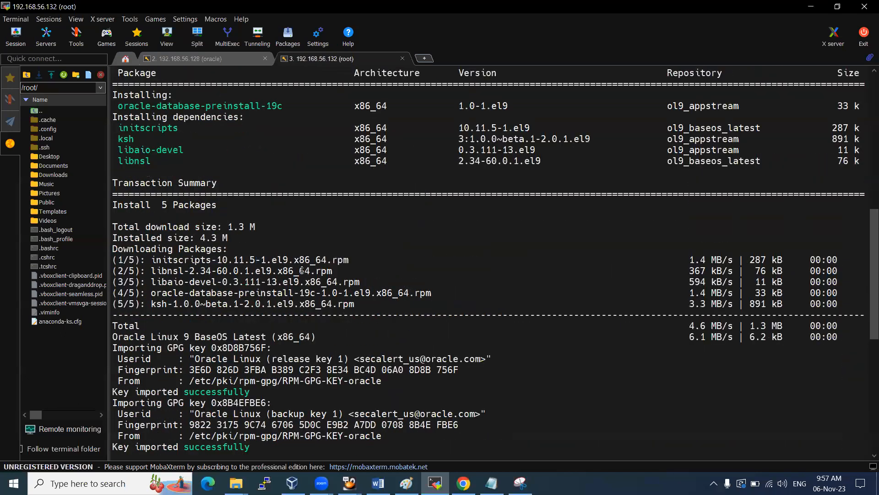
pyautogui.scroll(4, 302, 270)
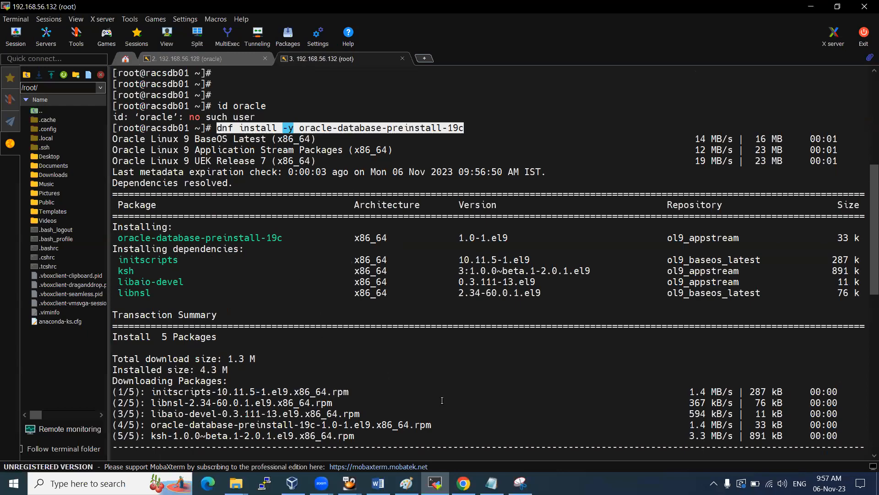
pyautogui.click(520, 483)
pyautogui.click(66, 42)
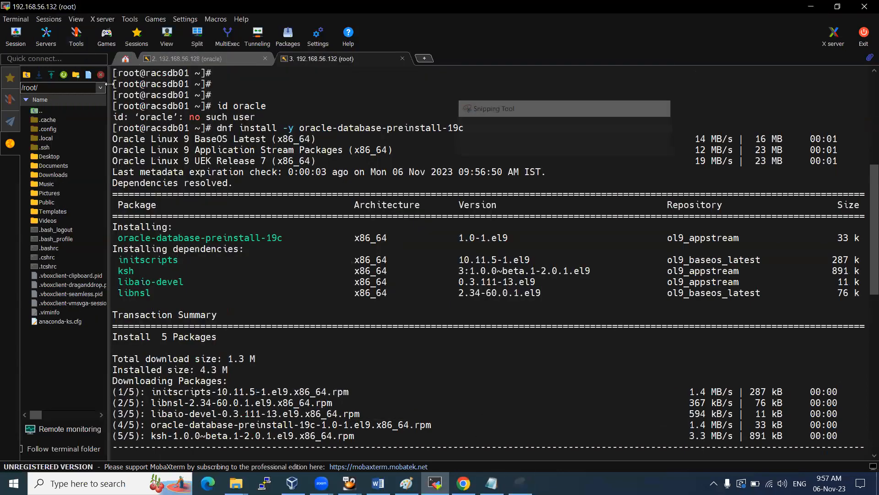
# Snip the install output and add the Word heading 'Database pre-requisite RPM'
pyautogui.moveTo(765, 445); pyautogui.dragTo(878, 471)
pyautogui.hotkey('alt', 'Tab')
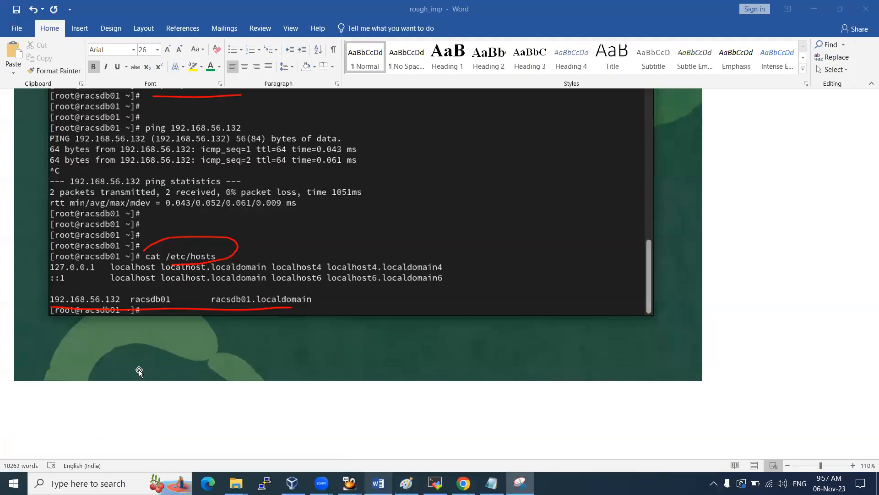
pyautogui.write('Data ase')
pyautogui.press('BackSpace')
pyautogui.press('BackSpace')
pyautogui.press('BackSpace')
pyautogui.press('BackSpace')
pyautogui.press('BackSpace')
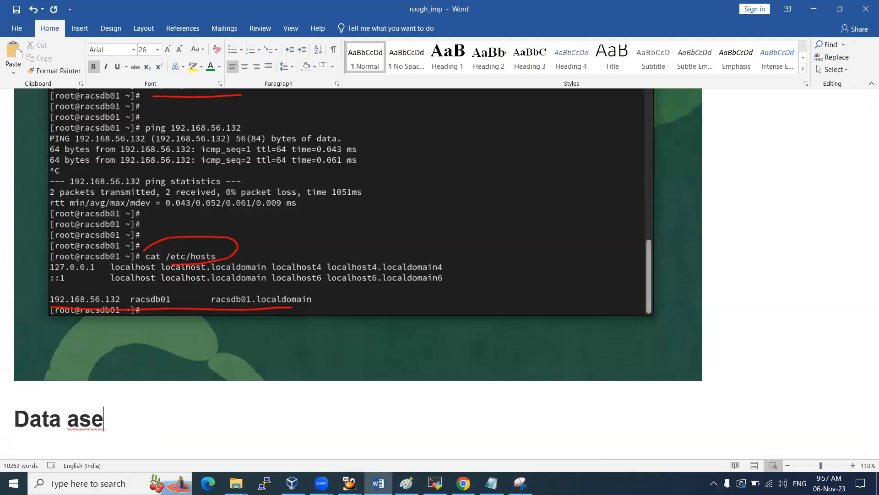
pyautogui.write('base pre')
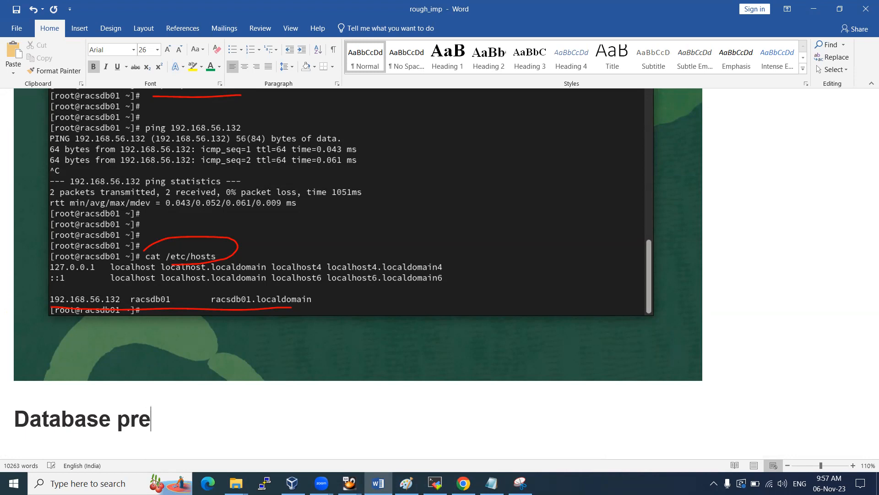
pyautogui.write('-requisite RPM')
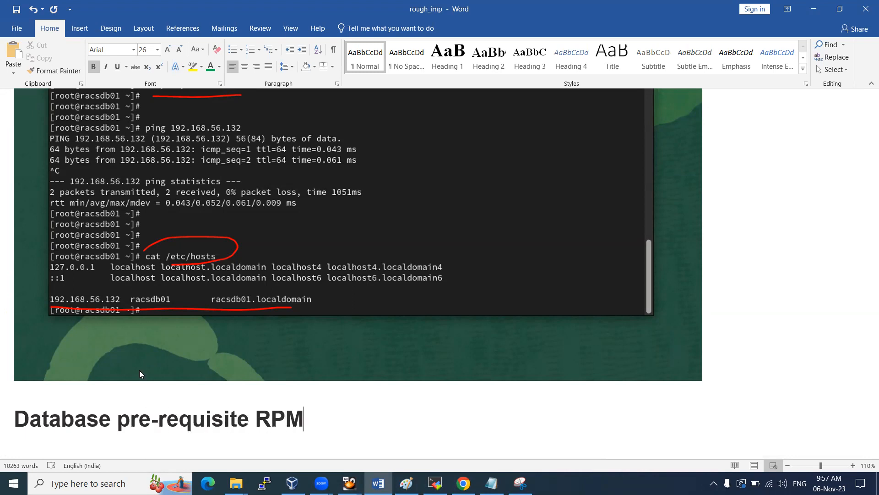
pyautogui.press('Return')
# Paste the dnf install screenshot under the heading and shrink it to fit the page
pyautogui.hotkey('ctrl', 'v')
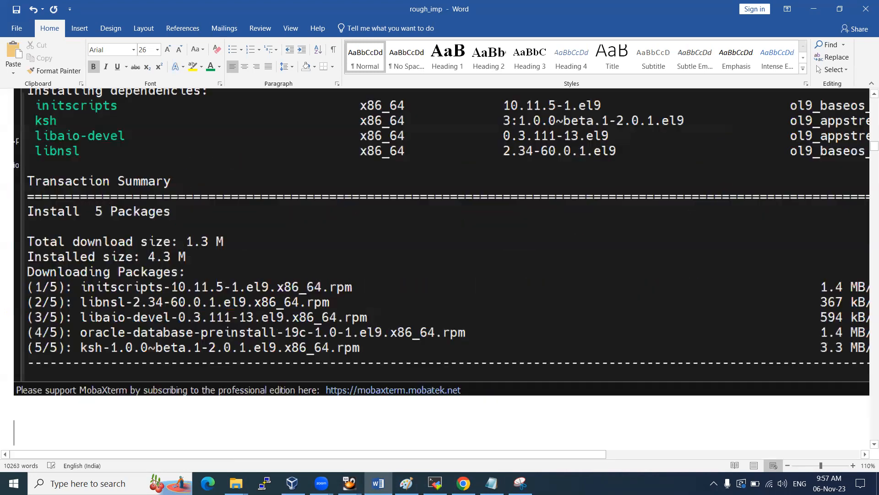
pyautogui.click(106, 316)
pyautogui.moveTo(14, 381); pyautogui.dragTo(304, 215)
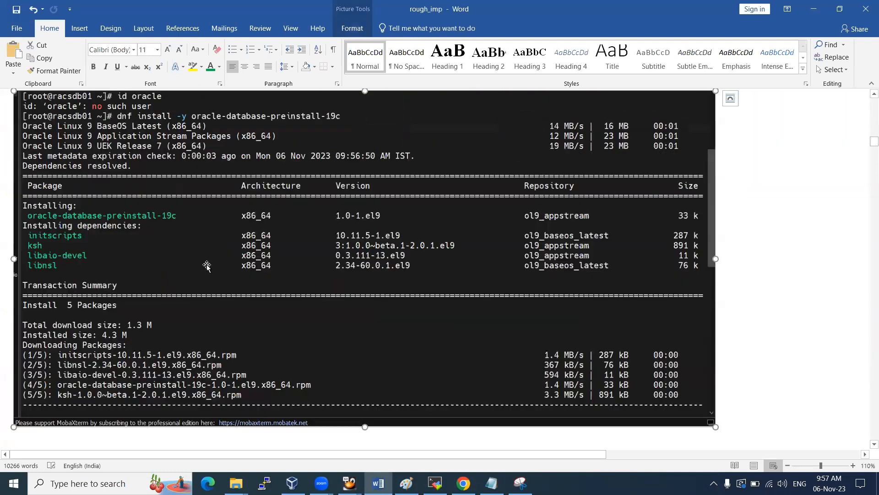
pyautogui.click(49, 332)
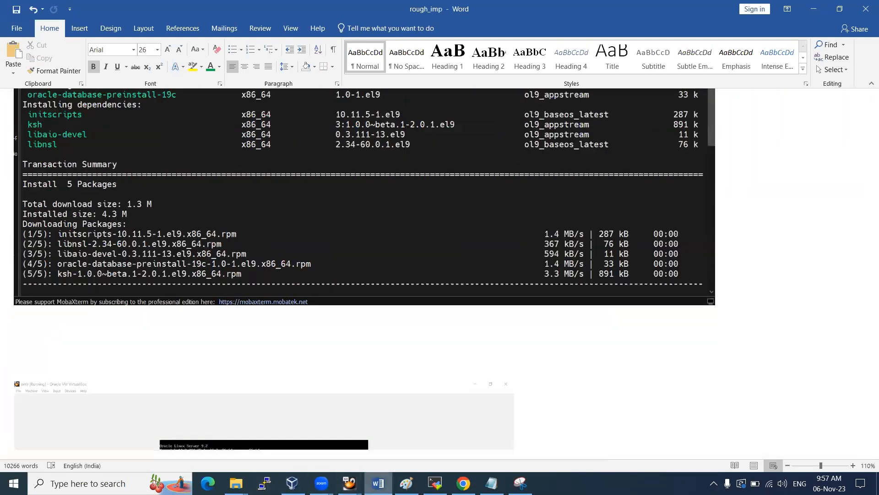
pyautogui.click(435, 483)
# Rerun id oracle and highlight uid 54321 with groups oinstall, dba, oper, backupdba, dgdba
pyautogui.press('Return')
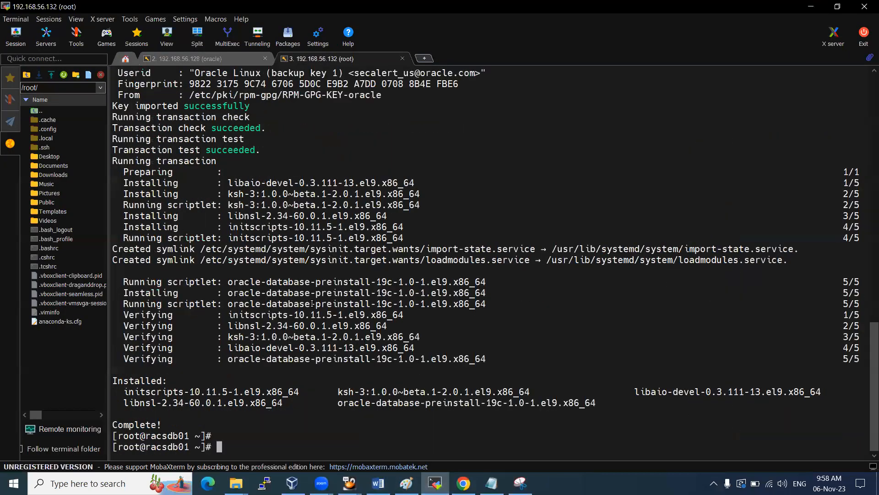
pyautogui.press('Up')
pyautogui.press('Up')
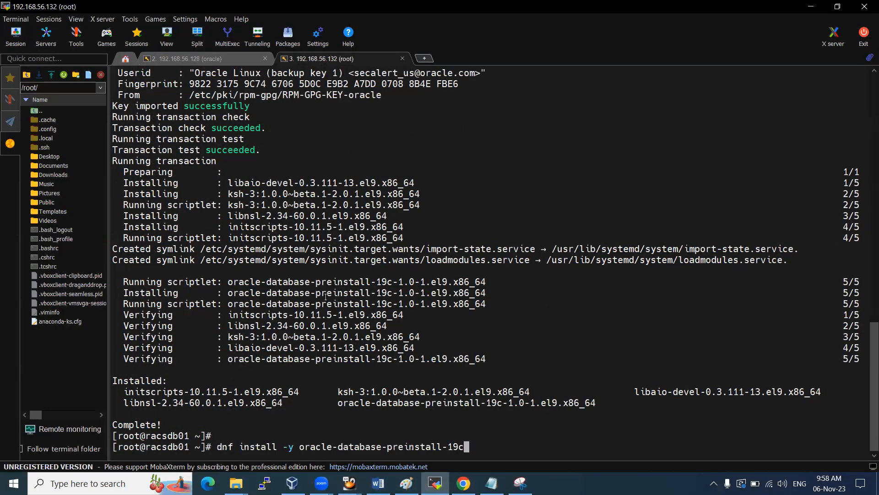
pyautogui.press('Return')
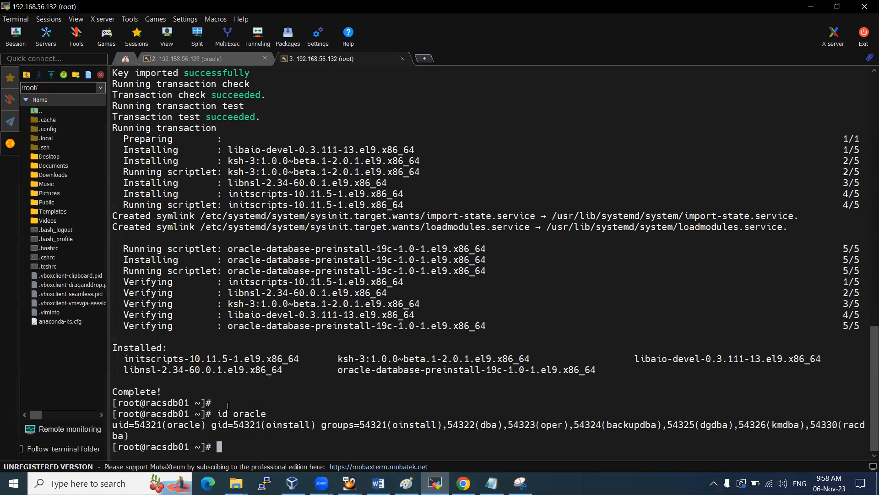
pyautogui.moveTo(218, 413); pyautogui.dragTo(266, 413)
pyautogui.moveTo(174, 423); pyautogui.dragTo(195, 424)
pyautogui.moveTo(266, 424); pyautogui.dragTo(307, 425)
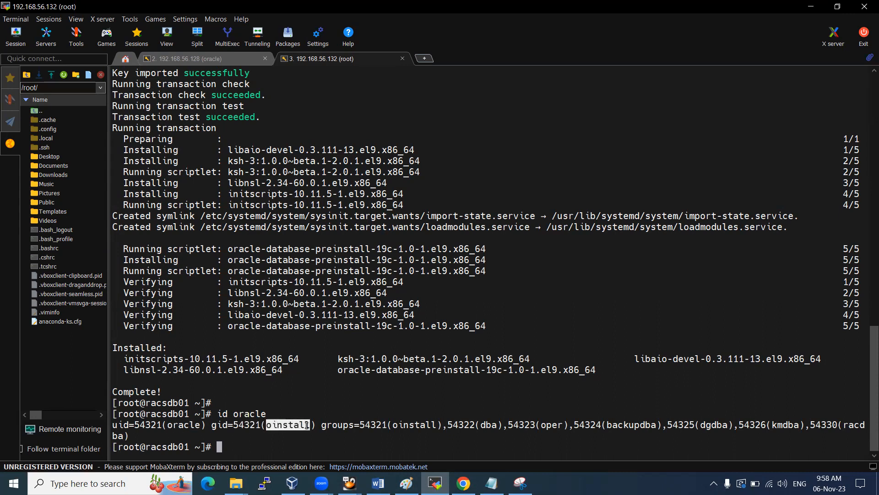
pyautogui.moveTo(480, 425); pyautogui.dragTo(497, 424)
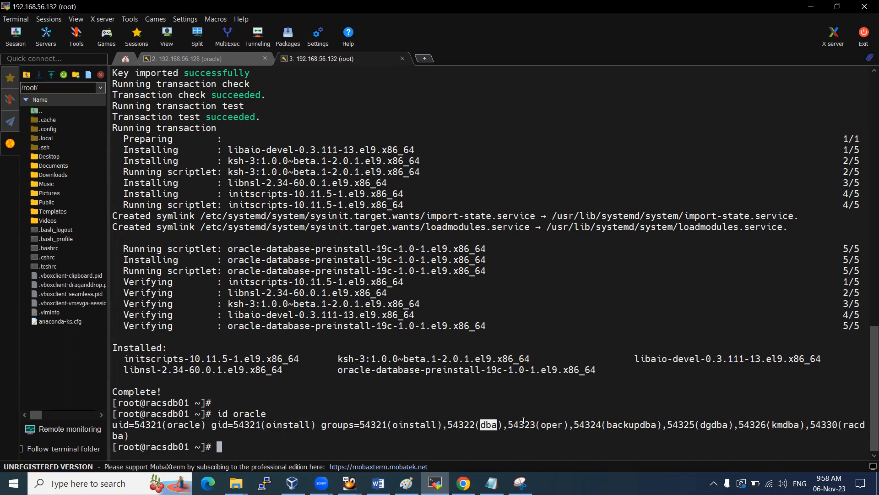
pyautogui.doubleClick(550, 424)
pyautogui.doubleClick(636, 425)
pyautogui.doubleClick(708, 425)
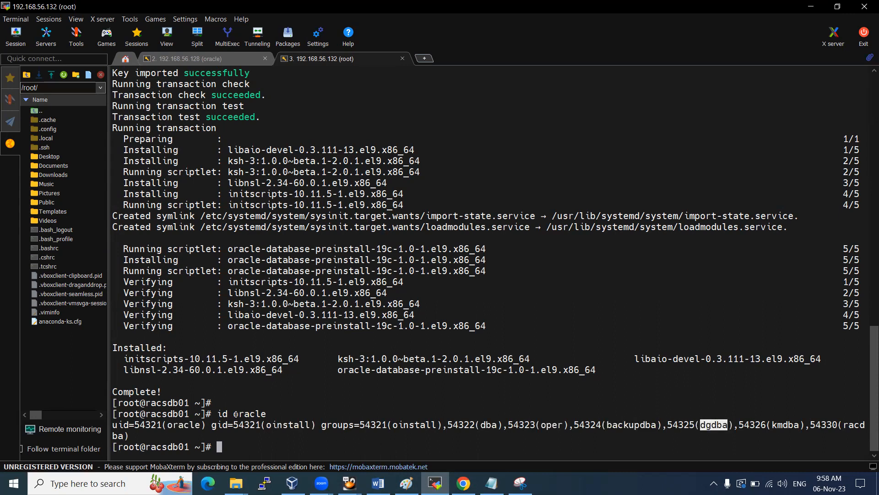
pyautogui.moveTo(236, 413); pyautogui.dragTo(264, 414)
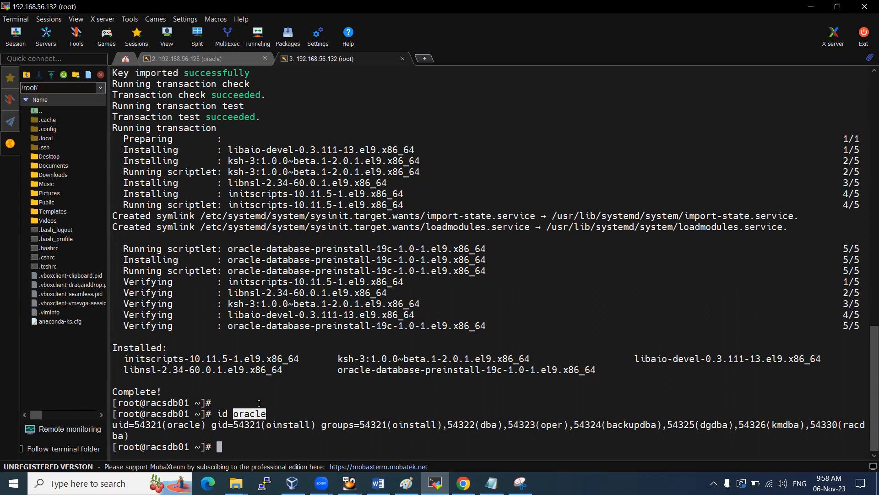
pyautogui.click(277, 399)
# Set a new password for the oracle user with passwd oracle
pyautogui.write('pass')
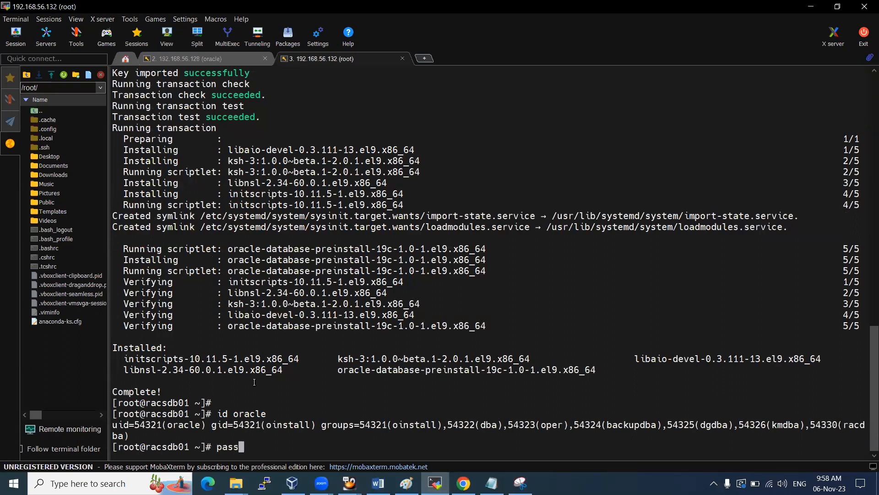
pyautogui.write('wd oracle')
pyautogui.press('Return')
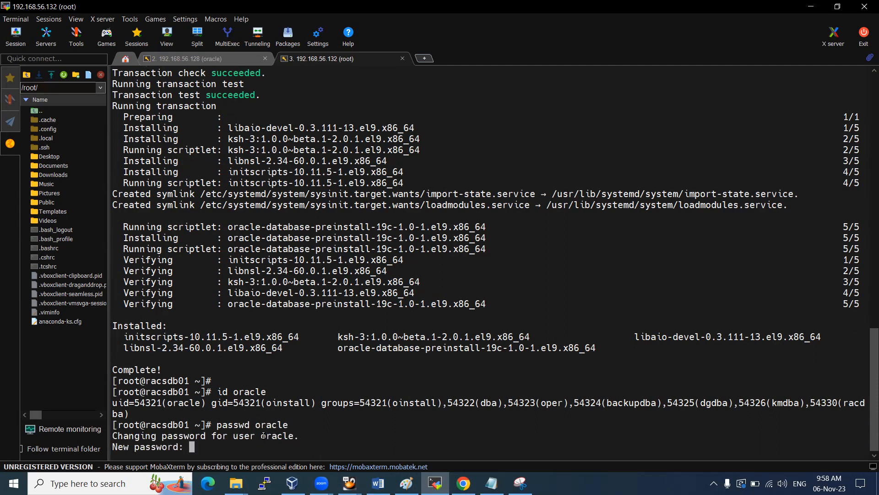
pyautogui.press('Return')
pyautogui.press('Return')
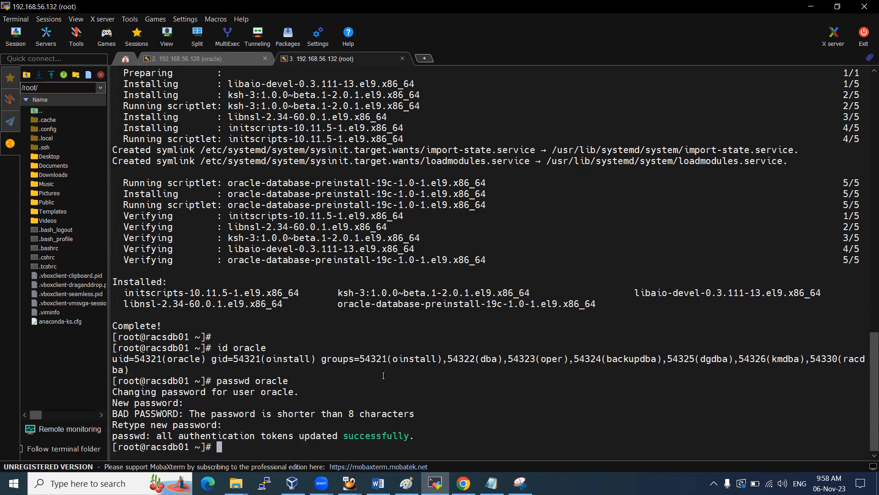
# Snip the id and passwd output into Word, shrink it, remove the VirtualBox picture, and save
pyautogui.click(521, 483)
pyautogui.click(24, 40)
pyautogui.moveTo(109, 67); pyautogui.dragTo(872, 464)
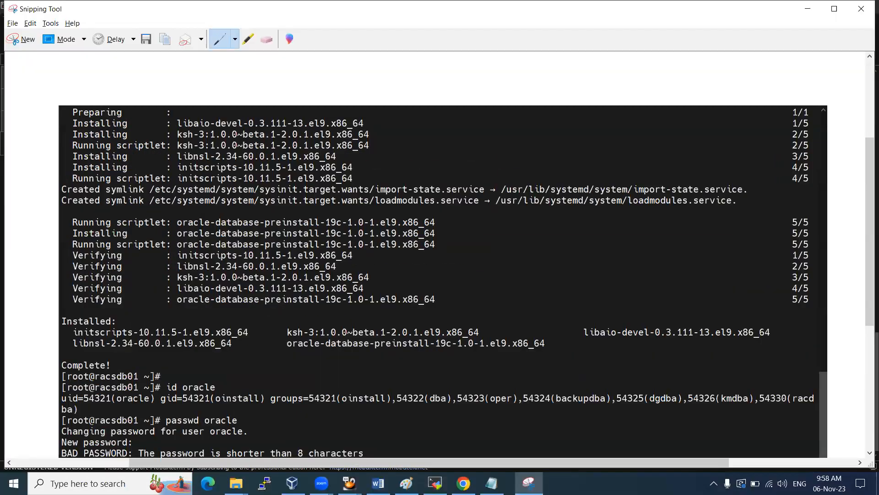
pyautogui.click(378, 482)
pyautogui.click(208, 363)
pyautogui.hotkey('ctrl', 'v')
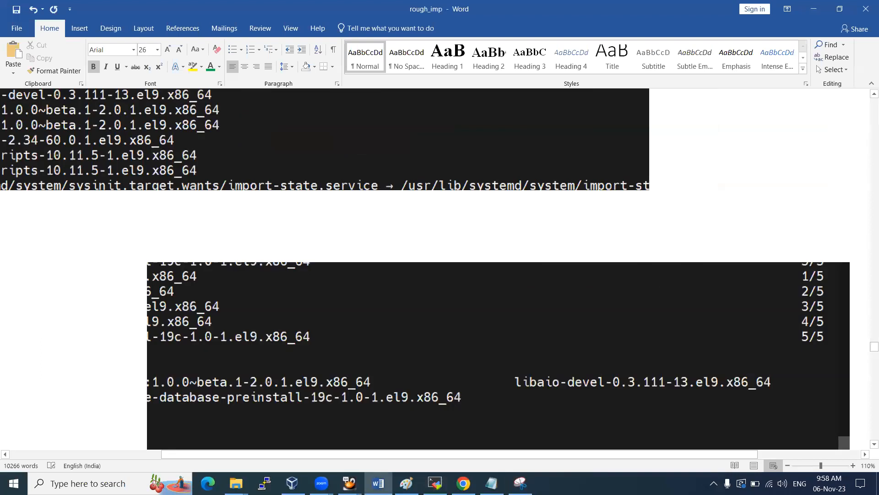
pyautogui.click(53, 389)
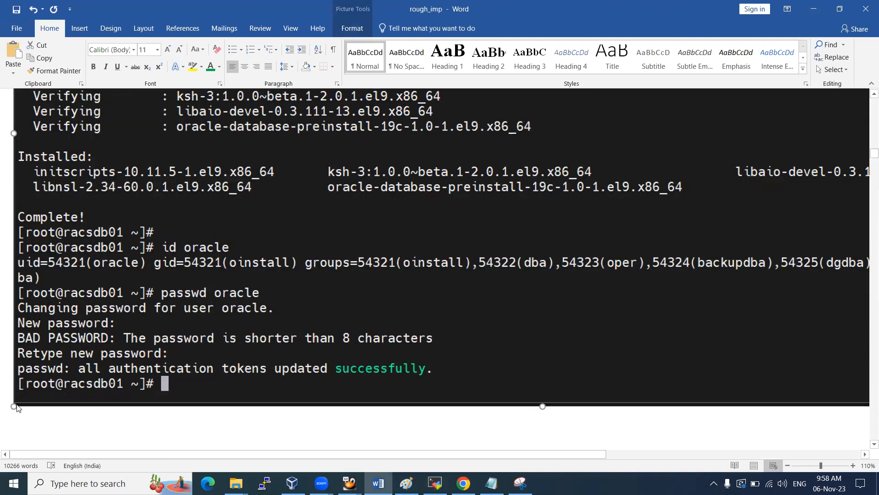
pyautogui.moveTo(13, 406); pyautogui.dragTo(345, 140)
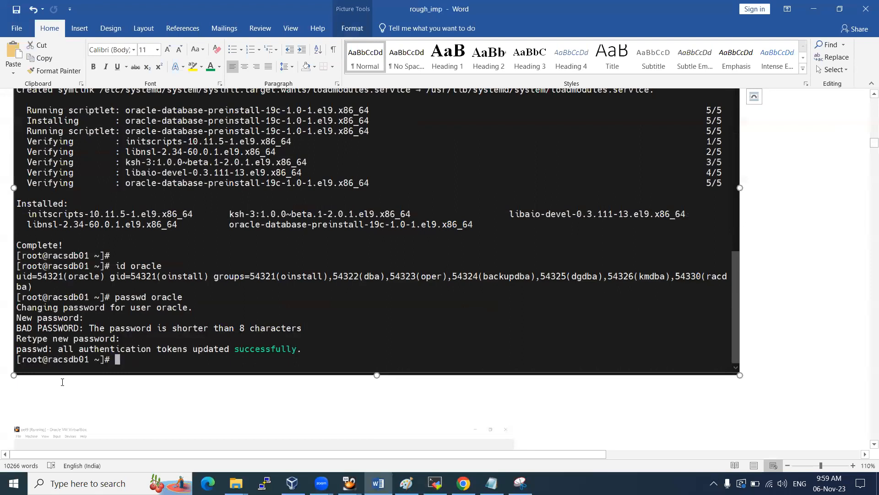
pyautogui.click(40, 394)
pyautogui.hotkey('ctrl', 'z')
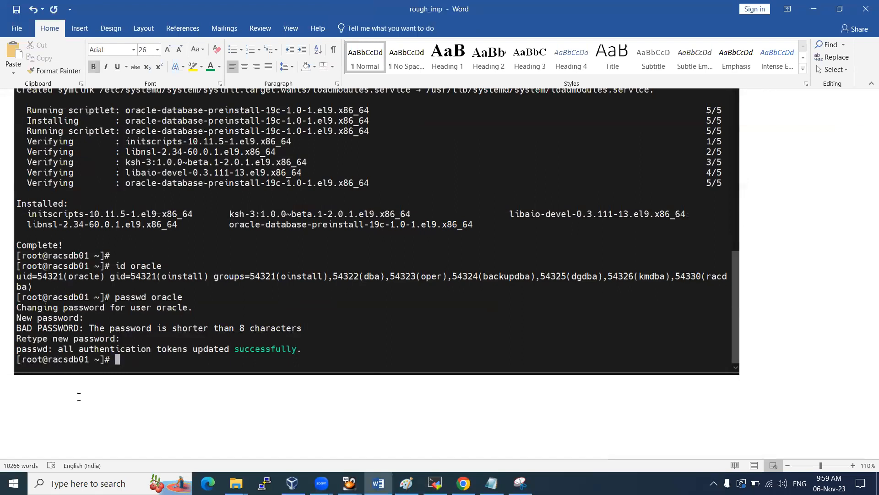
pyautogui.hotkey('ctrl', 's')
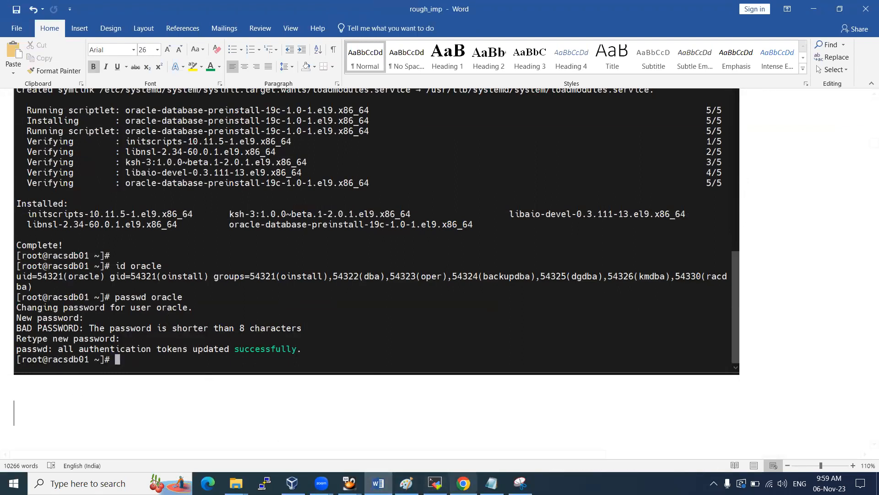
# Copy the /etc/selinux/config path from the notes into a cat command
pyautogui.click(491, 483)
pyautogui.scroll(-4, 123, 223)
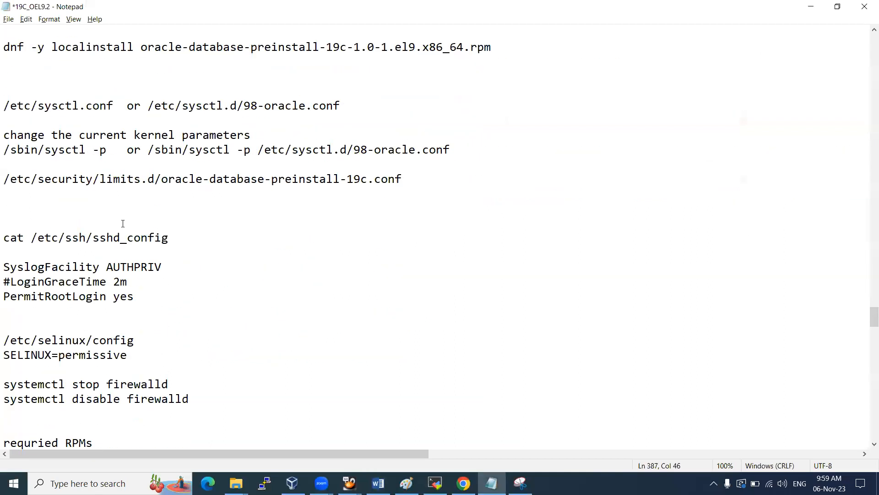
pyautogui.scroll(-3, 123, 223)
pyautogui.moveTo(5, 208); pyautogui.dragTo(141, 207)
pyautogui.hotkey('ctrl', 'c')
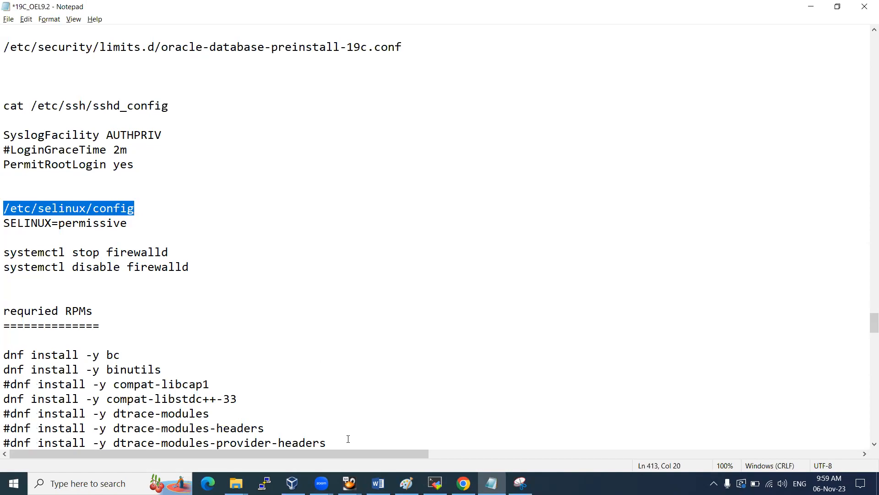
pyautogui.click(435, 483)
pyautogui.write('cat')
pyautogui.rightClick(274, 293)
# Display /etc/selinux/config showing SELINUX=enforcing, then reopen it in vi
pyautogui.press('Return')
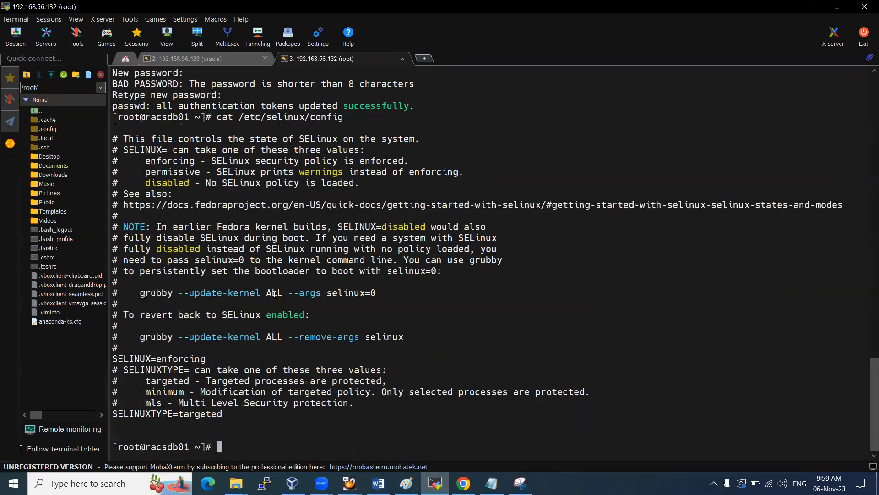
pyautogui.doubleClick(189, 359)
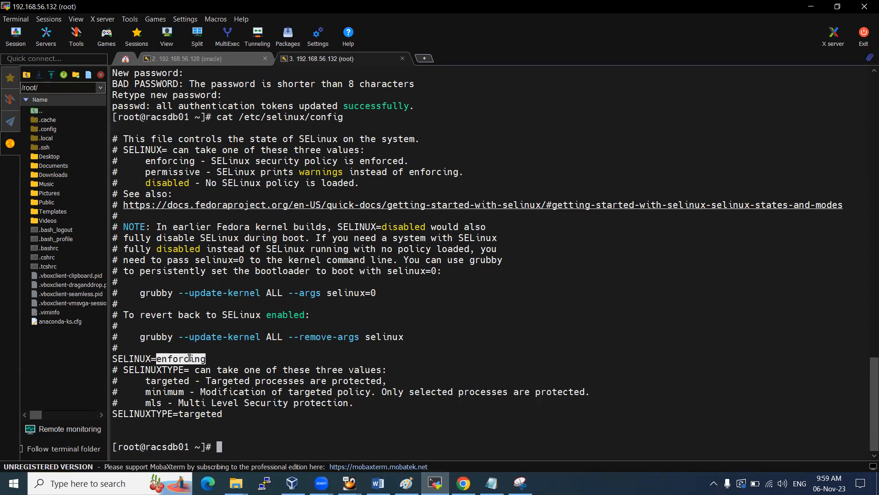
pyautogui.press('Up')
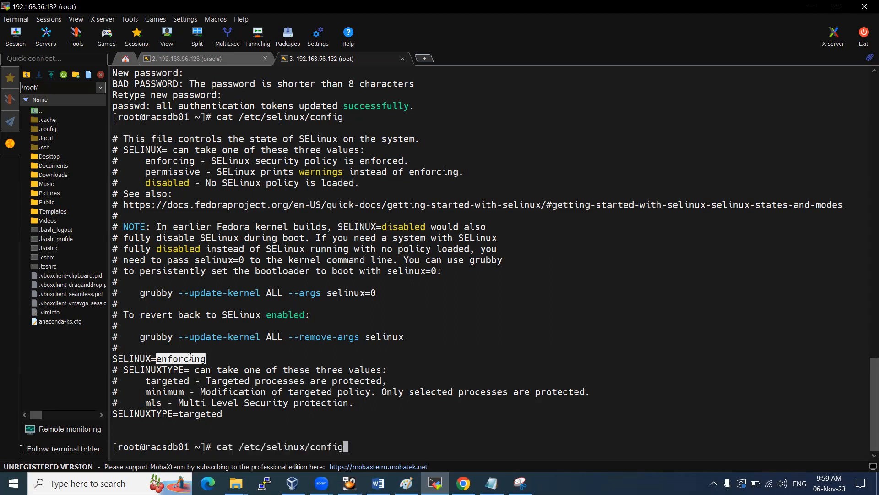
pyautogui.press('Left')
pyautogui.press('Left')
pyautogui.press('Left')
pyautogui.press('Left')
pyautogui.press('Left')
pyautogui.press('Left')
pyautogui.press('Left')
pyautogui.press('Left')
pyautogui.press('Left')
pyautogui.press('Left')
pyautogui.press('Left')
pyautogui.press('Left')
pyautogui.press('Left')
pyautogui.press('Left')
pyautogui.press('Left')
pyautogui.press('Left')
pyautogui.press('Left')
pyautogui.press('Left')
pyautogui.press('Left')
pyautogui.press('Left')
pyautogui.press('Right')
pyautogui.press('Right')
pyautogui.press('BackSpace')
pyautogui.press('BackSpace')
pyautogui.press('BackSpace')
pyautogui.press('BackSpace')
pyautogui.write('vi')
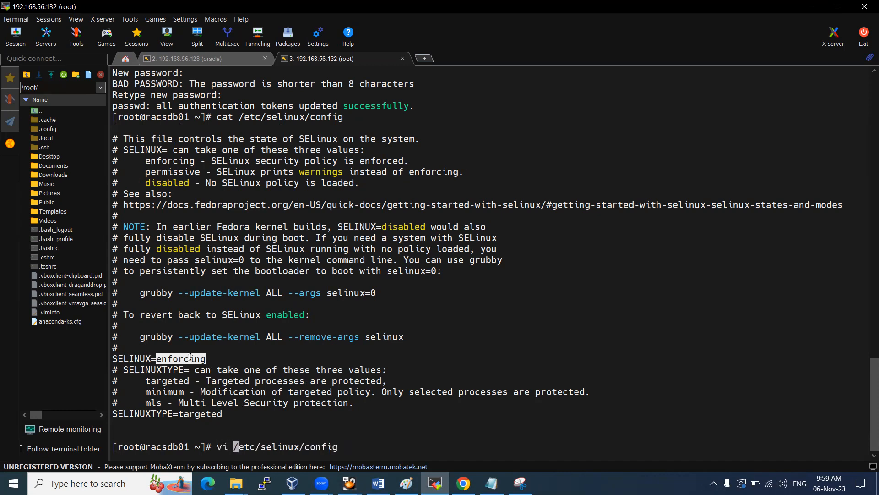
pyautogui.press('Return')
# Comment out SELINUX=enforcing with # and add a SELINUX=disabled line beneath it
pyautogui.press('Down')
pyautogui.press('Down')
pyautogui.press('Down')
pyautogui.press('Down')
pyautogui.press('Down')
pyautogui.press('Down')
pyautogui.press('Down')
pyautogui.press('Down')
pyautogui.press('Down')
pyautogui.press('Down')
pyautogui.press('Down')
pyautogui.press('Down')
pyautogui.press('Down')
pyautogui.press('Down')
pyautogui.press('Down')
pyautogui.press('Down')
pyautogui.press('Down')
pyautogui.press('Down')
pyautogui.press('Down')
pyautogui.press('Down')
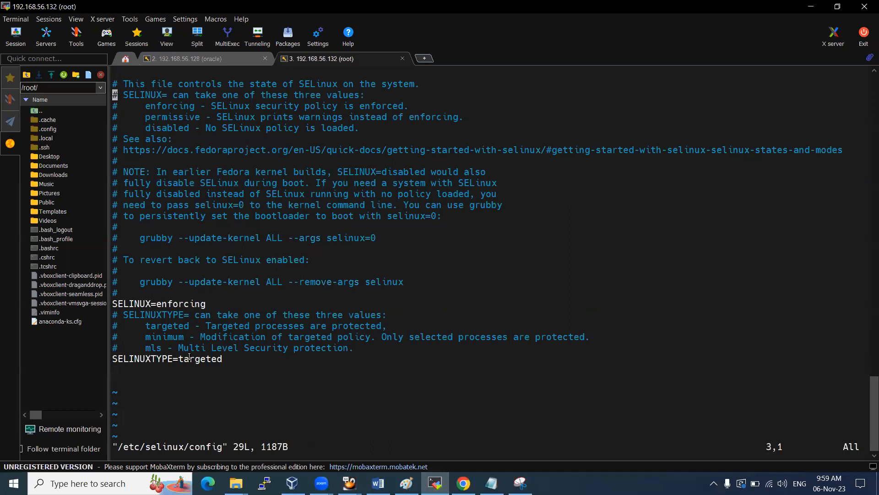
pyautogui.press('Right')
pyautogui.press('Up')
pyautogui.press('Right')
pyautogui.press('Right')
pyautogui.press('Right')
pyautogui.press('Right')
pyautogui.press('Right')
pyautogui.press('Right')
pyautogui.press('Right')
pyautogui.press('Right')
pyautogui.press('Right')
pyautogui.press('Right')
pyautogui.press('Right')
pyautogui.press('Right')
pyautogui.press('Right')
pyautogui.press('Left')
pyautogui.press('Left')
pyautogui.press('Left')
pyautogui.press('Left')
pyautogui.press('Left')
pyautogui.press('Left')
pyautogui.press('Left')
pyautogui.press('Left')
pyautogui.press('Left')
pyautogui.press('Left')
pyautogui.press('Left')
pyautogui.press('Left')
pyautogui.press('Left')
pyautogui.press('Left')
pyautogui.write('i')
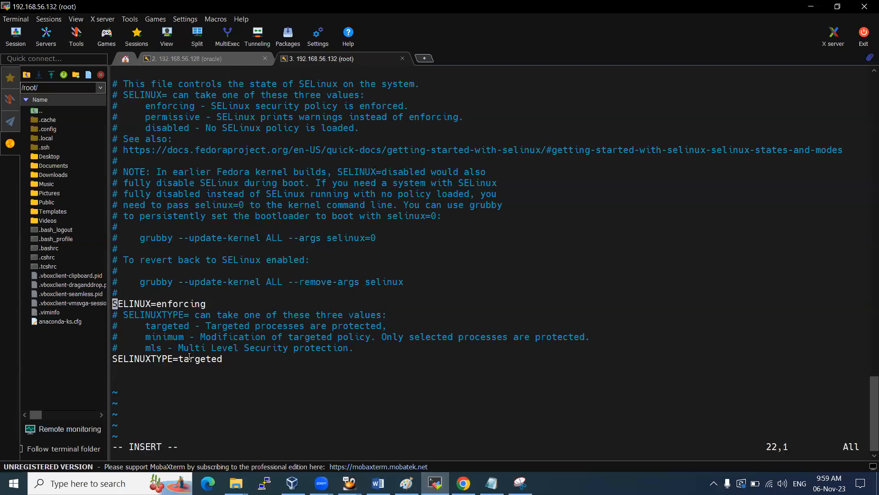
pyautogui.write('#')
pyautogui.press('Down')
pyautogui.press('Left')
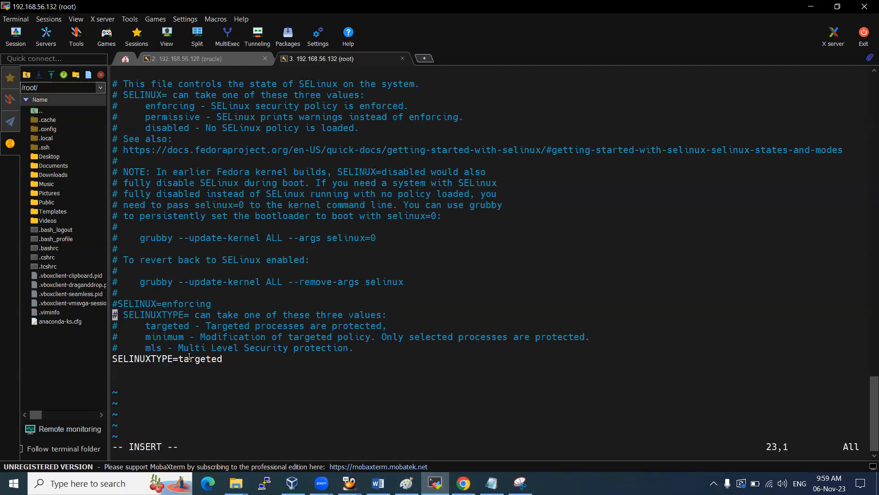
pyautogui.press('Return')
pyautogui.press('Up')
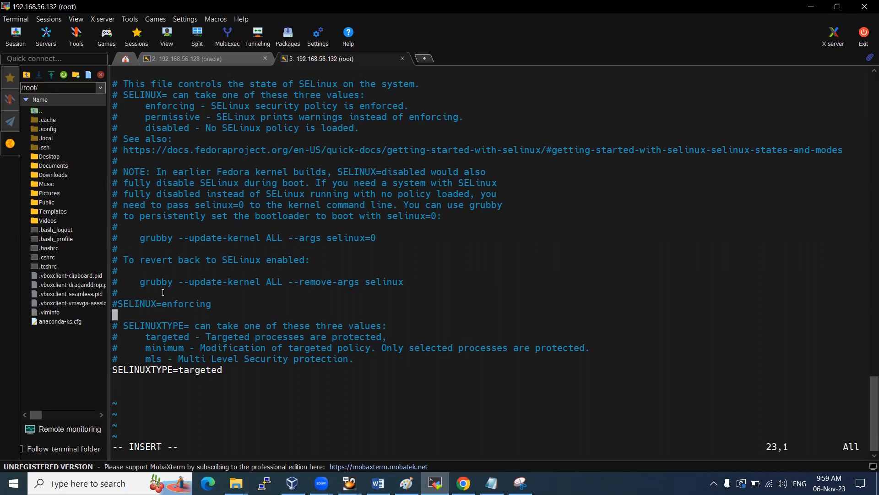
pyautogui.moveTo(121, 303); pyautogui.dragTo(161, 303)
pyautogui.rightClick(161, 303)
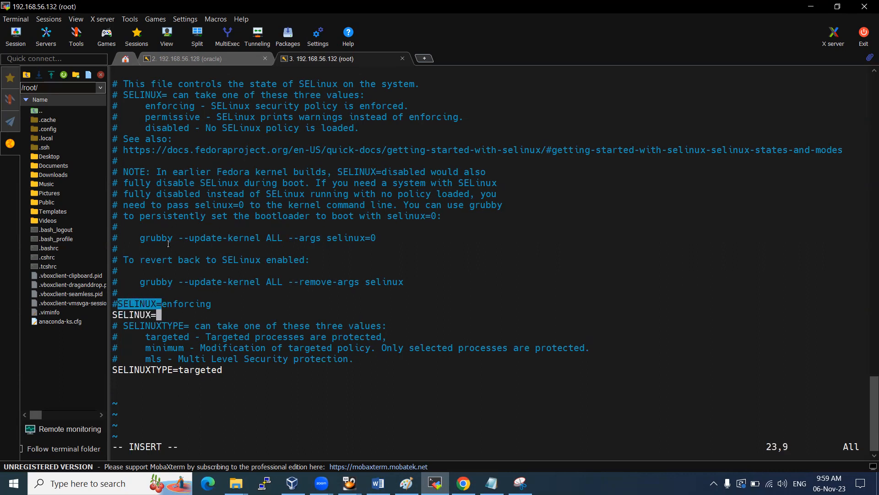
pyautogui.doubleClick(167, 127)
pyautogui.rightClick(180, 154)
# Review the enforcing and disabled mode descriptions, then save the file with :wq
pyautogui.moveTo(170, 303); pyautogui.dragTo(200, 303)
pyautogui.moveTo(217, 106); pyautogui.dragTo(400, 105)
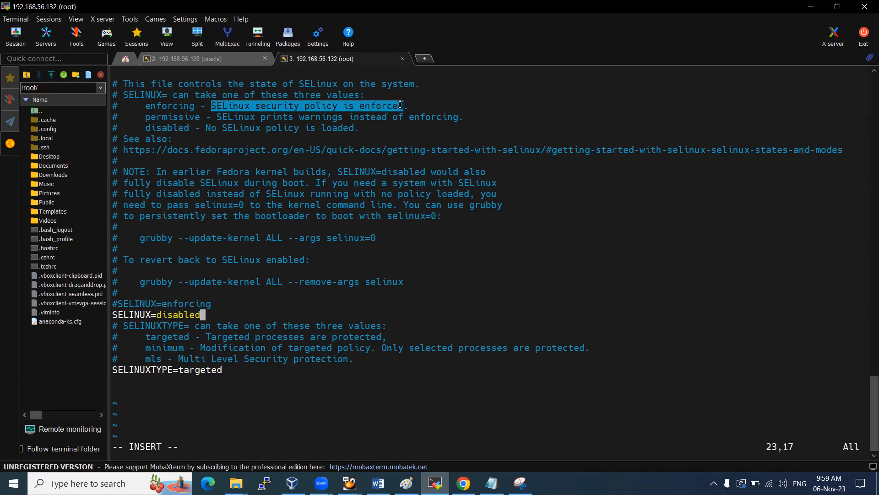
pyautogui.moveTo(207, 129); pyautogui.dragTo(350, 128)
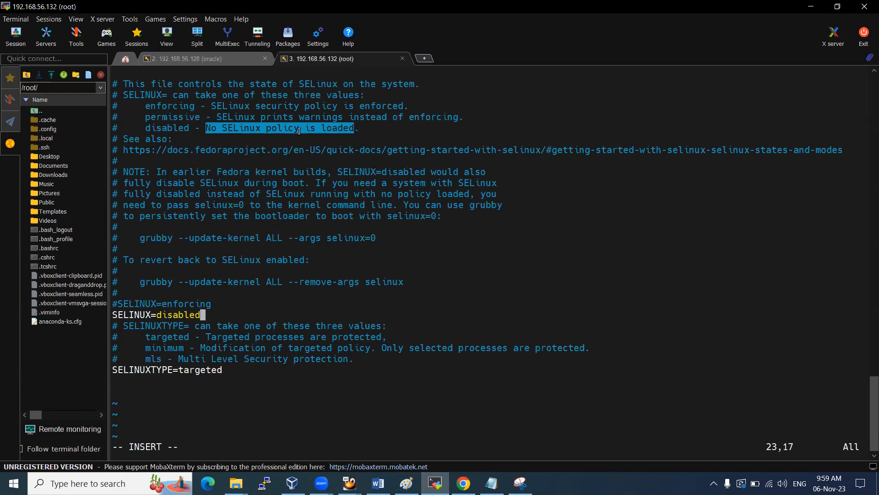
pyautogui.click(271, 128)
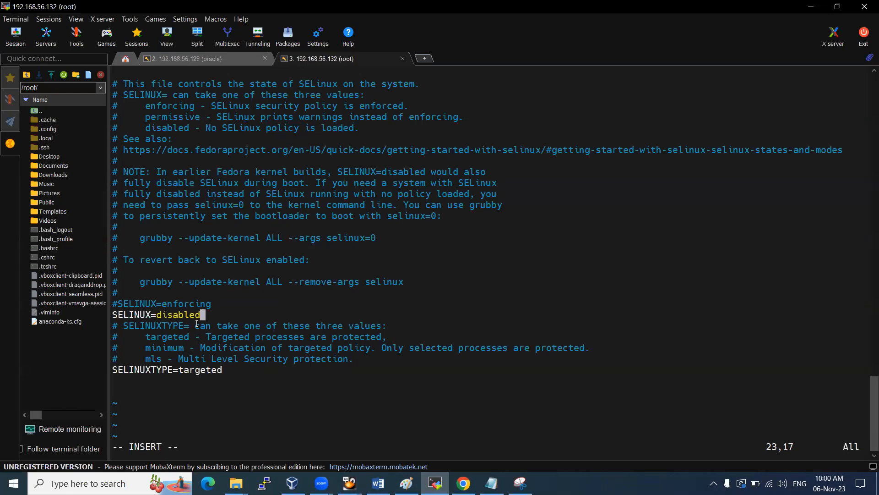
pyautogui.moveTo(162, 304); pyautogui.dragTo(202, 303)
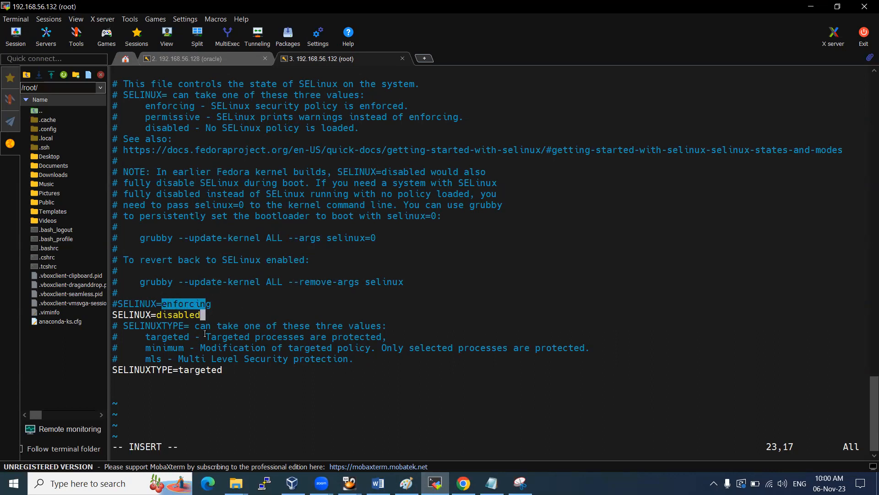
pyautogui.click(191, 324)
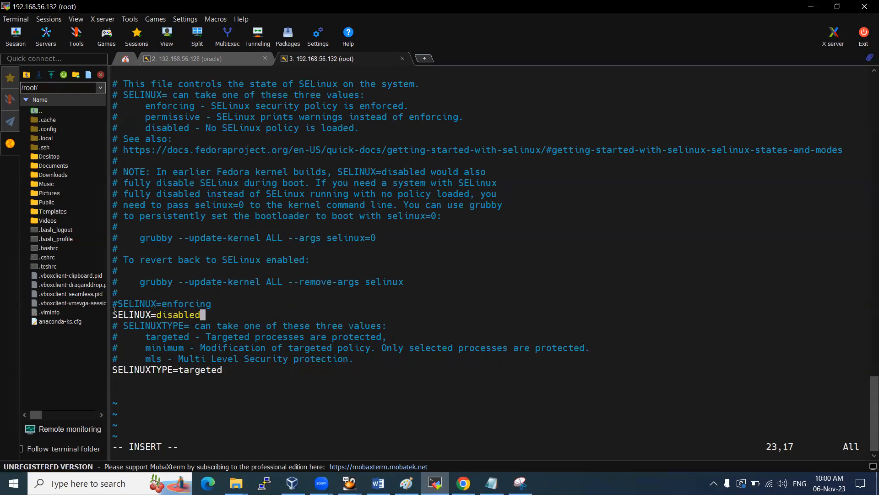
pyautogui.moveTo(115, 315); pyautogui.dragTo(204, 316)
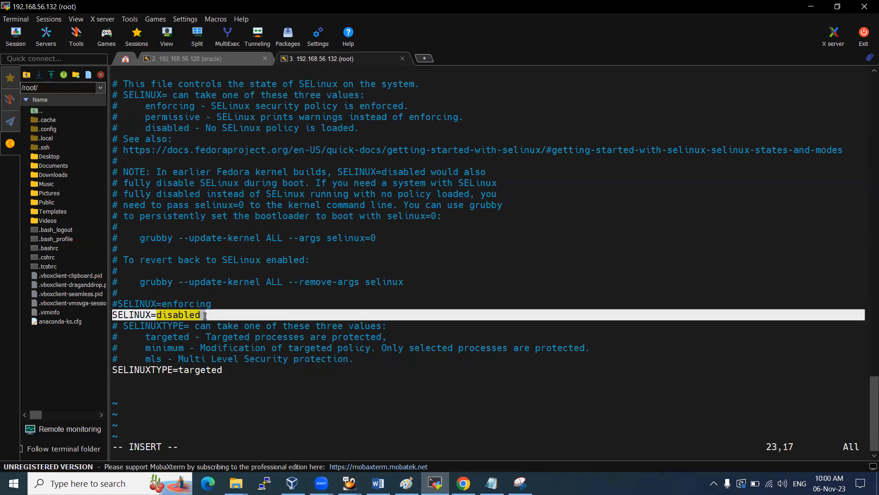
pyautogui.click(196, 254)
pyautogui.press('Escape')
pyautogui.write(':wq')
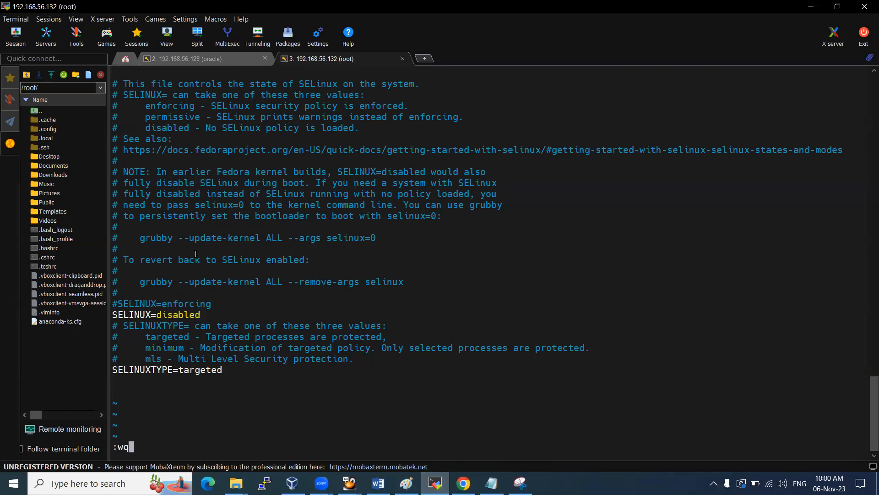
pyautogui.click(520, 483)
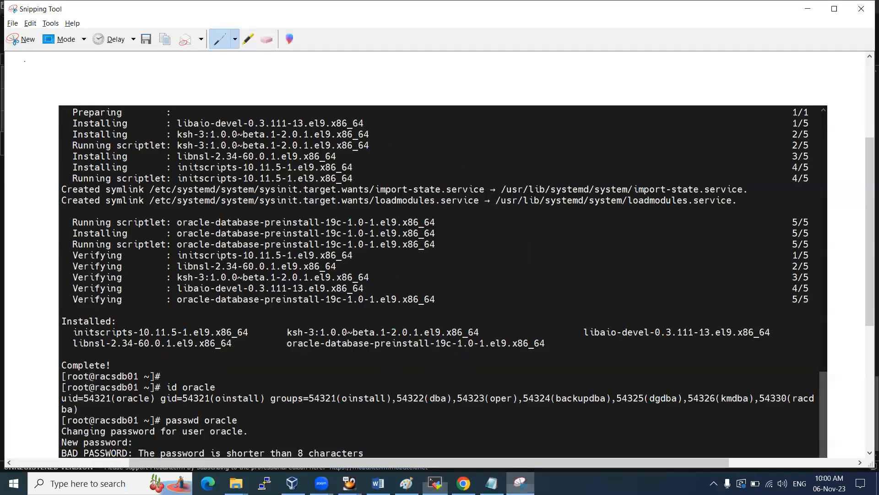
# Snip the edited SELinux config from the vi screen and paste it into the rough_imp Word document
pyautogui.click(21, 39)
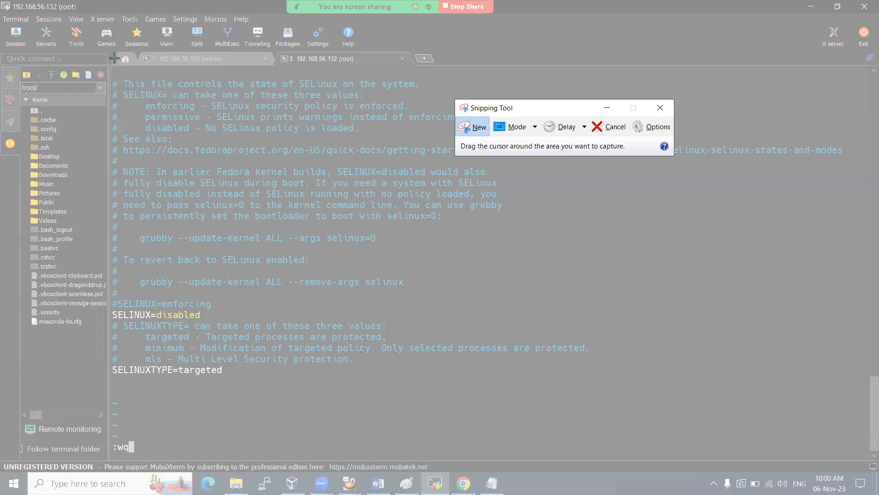
pyautogui.moveTo(114, 58); pyautogui.dragTo(518, 391)
pyautogui.click(379, 483)
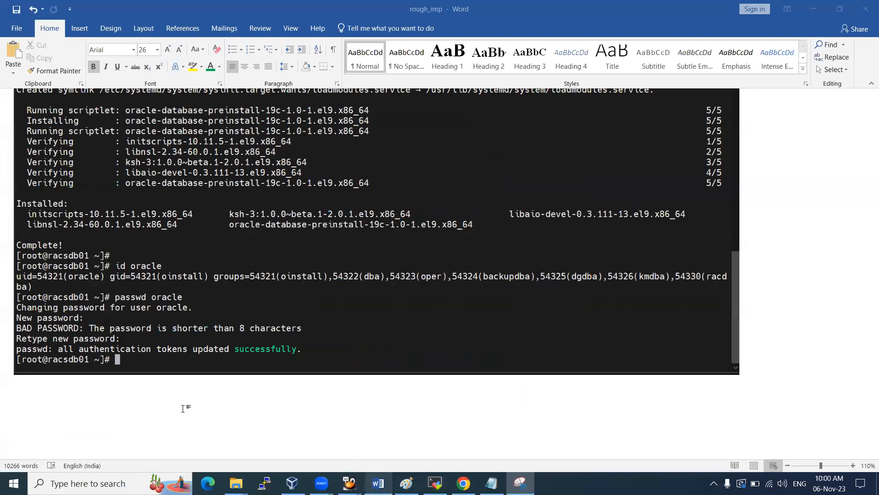
pyautogui.hotkey('ctrl', 'v')
# Save and quit /etc/selinux/config in vi, highlighting the old SELINUX=enforcing line
pyautogui.hotkey('alt', 'Tab')
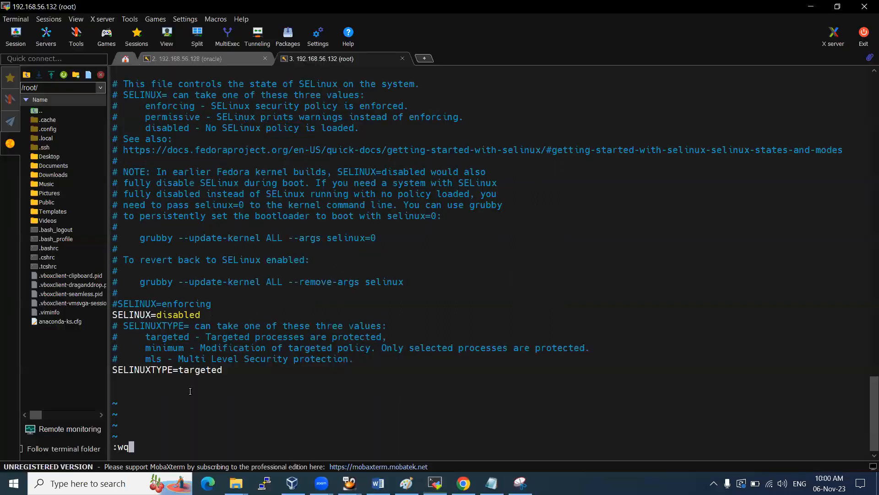
pyautogui.press('Return')
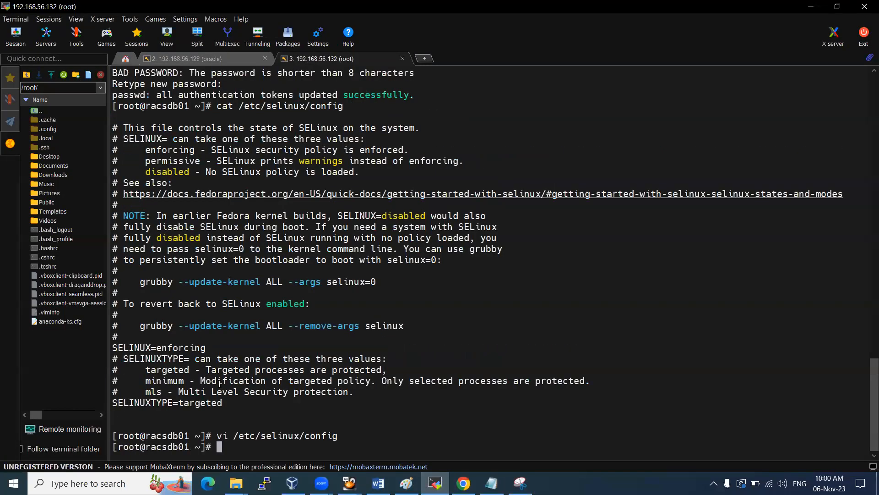
pyautogui.tripleClick(117, 348)
pyautogui.click(201, 347)
# Add 'vi /etc/selinux/config' as a heading above the screenshot in Word
pyautogui.moveTo(219, 437); pyautogui.dragTo(337, 436)
pyautogui.hotkey('alt', 'Tab')
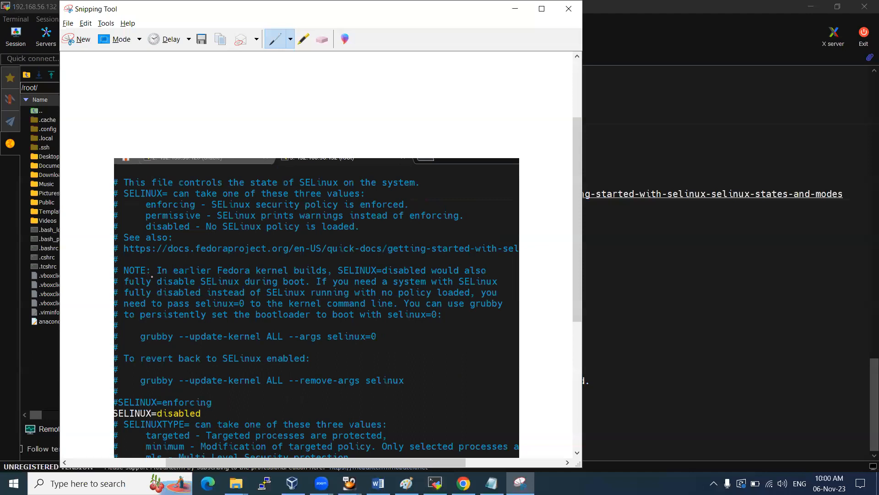
pyautogui.hotkey('alt', 'Tab')
pyautogui.scroll(5, 139, 316)
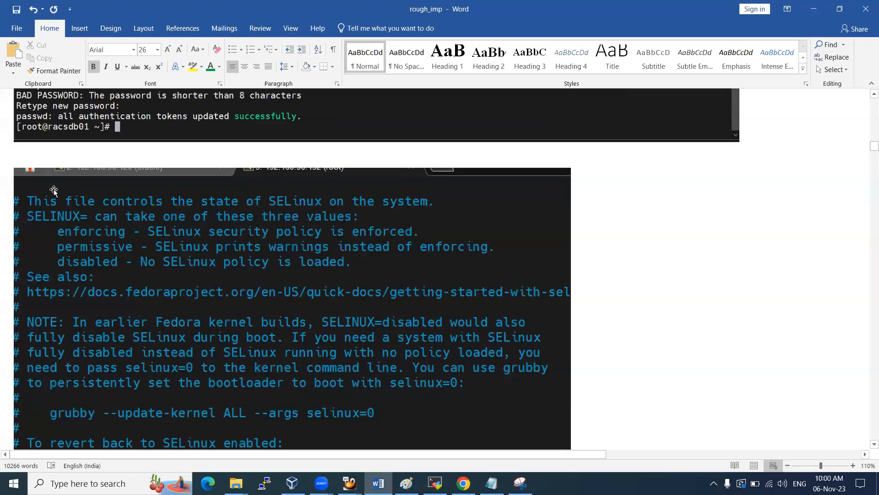
pyautogui.scroll(1, 54, 190)
pyautogui.write('vi /etc/selinux/config')
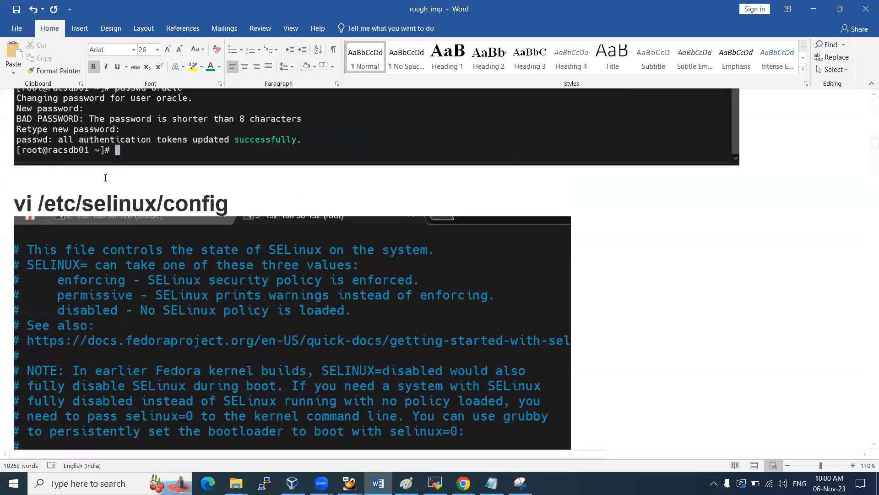
pyautogui.scroll(-7, 130, 204)
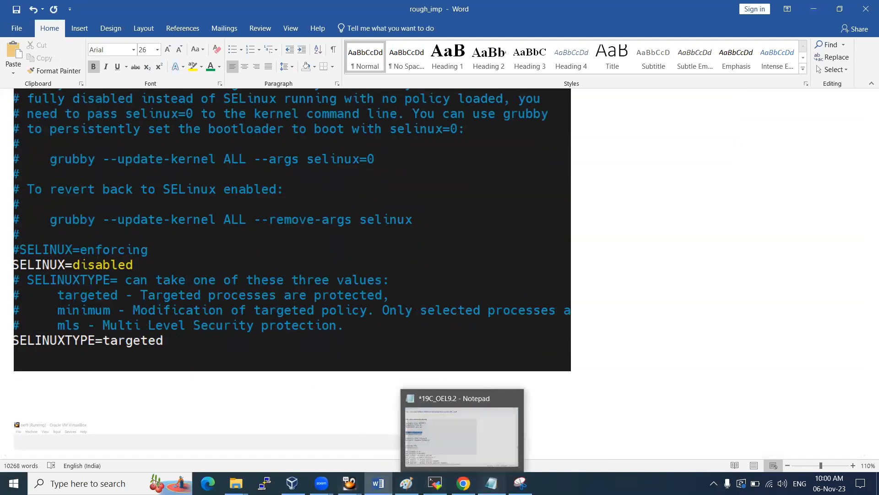
# Copy the /etc/sysctl.conf path from the Notepad setup notes
pyautogui.click(491, 483)
pyautogui.scroll(5, 78, 171)
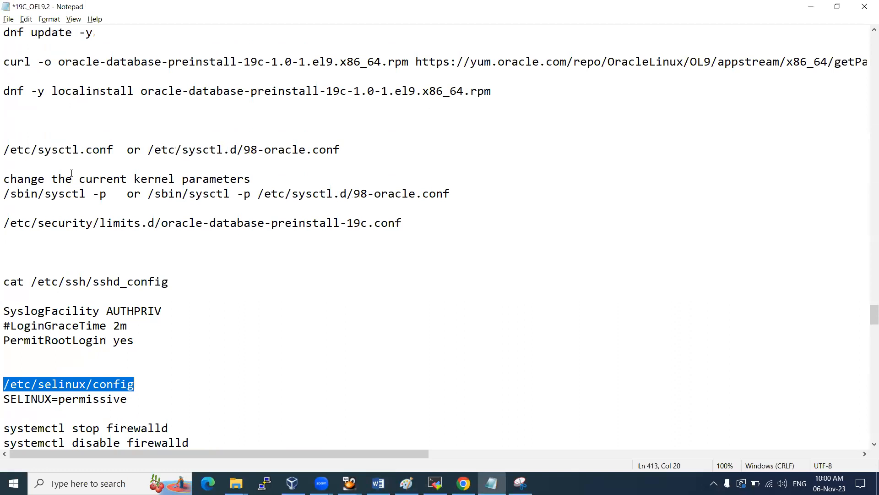
pyautogui.moveTo(7, 265); pyautogui.dragTo(404, 267)
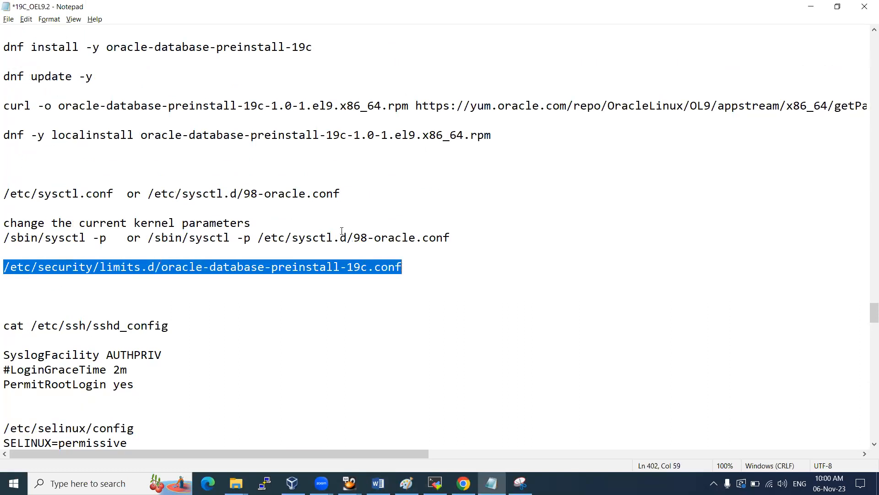
pyautogui.moveTo(5, 193); pyautogui.dragTo(113, 194)
pyautogui.hotkey('ctrl', 'c')
pyautogui.hotkey('alt', 'Tab')
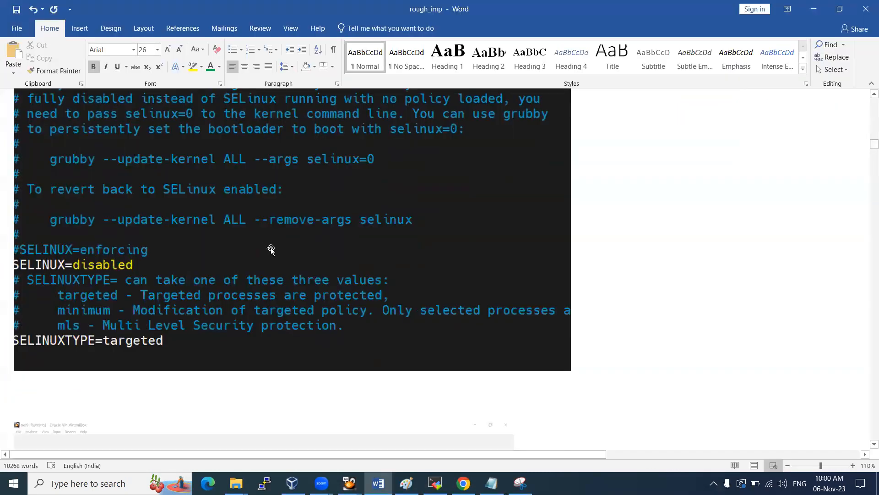
# Display /etc/sysctl.conf with cat, reviewing wmem_default 262144 and fs.aio-max-nr 1048576
pyautogui.click(435, 483)
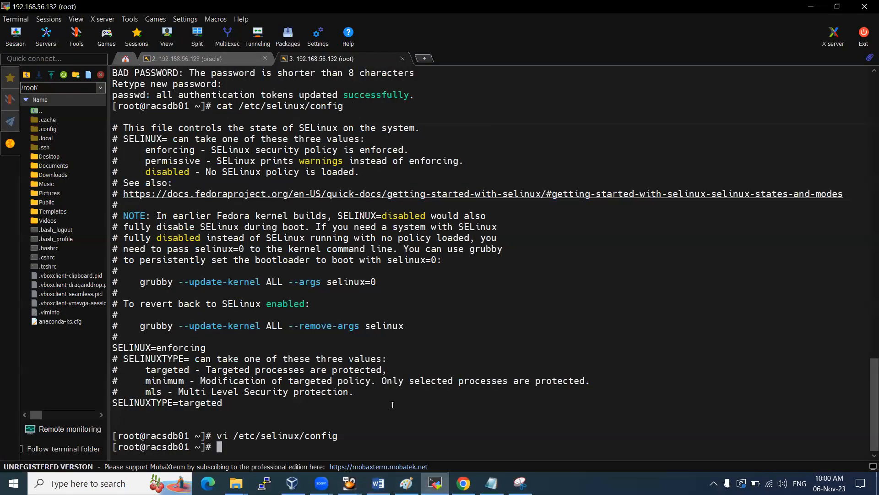
pyautogui.write('cat')
pyautogui.rightClick(323, 287)
pyautogui.press('Return')
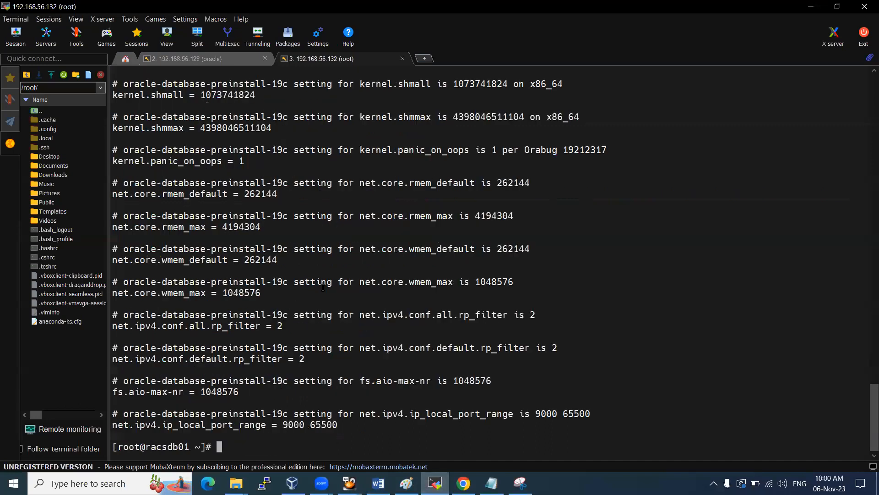
pyautogui.doubleClick(260, 260)
pyautogui.doubleClick(229, 392)
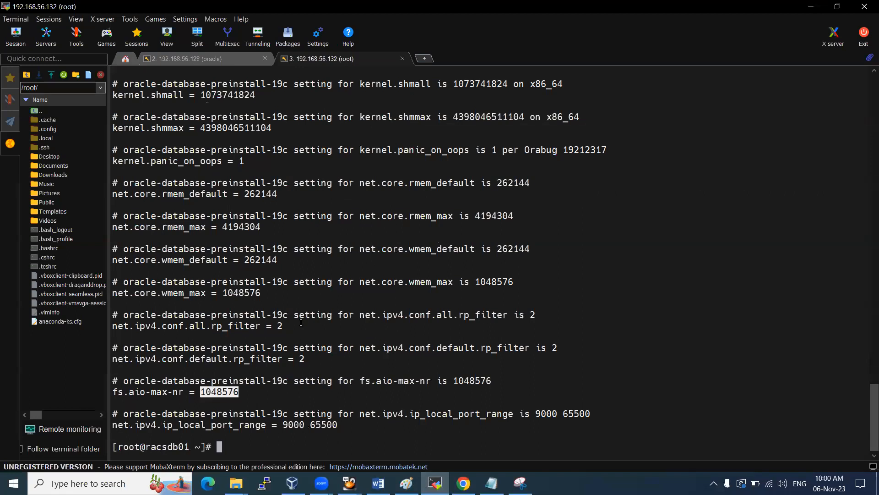
pyautogui.scroll(4, 300, 323)
pyautogui.scroll(5, 249, 165)
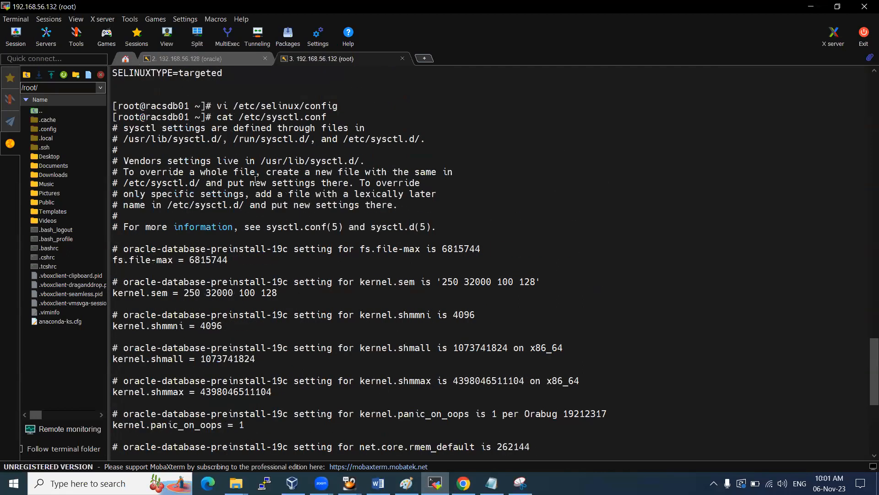
pyautogui.scroll(-9, 259, 214)
# Copy the two firewalld systemctl stop and disable commands from the Notepad notes
pyautogui.hotkey('alt', 'Tab')
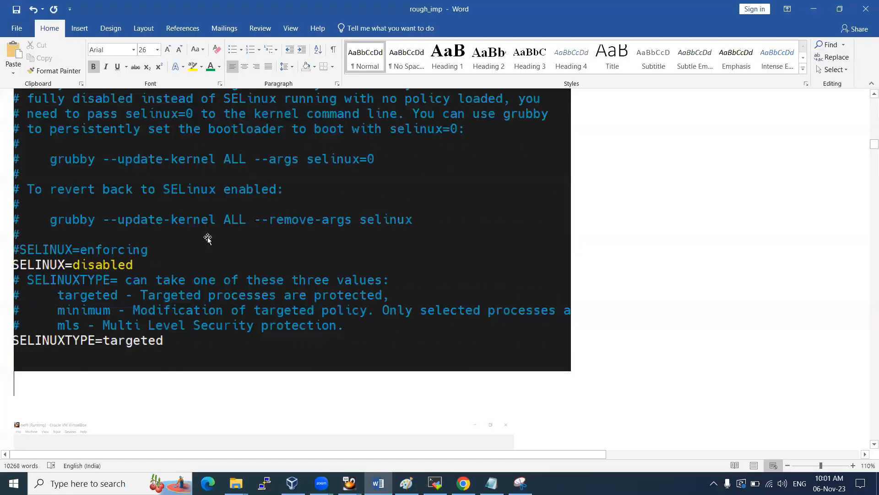
pyautogui.click(492, 483)
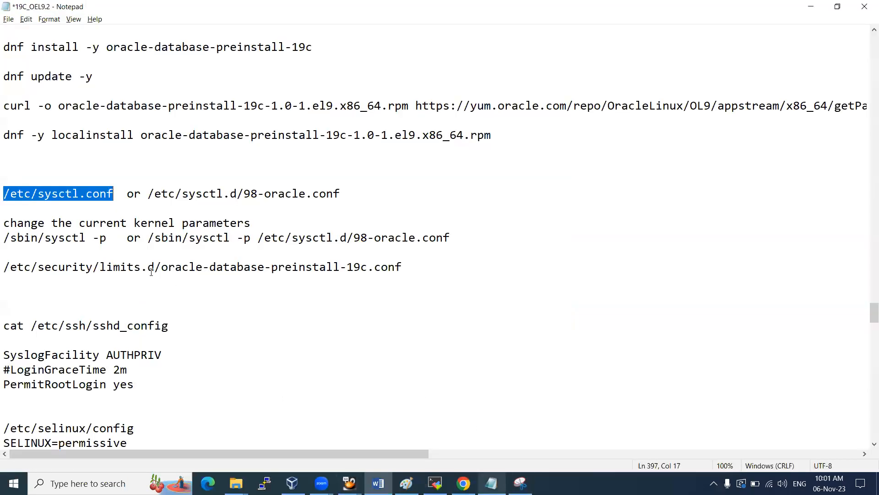
pyautogui.scroll(-2, 150, 267)
pyautogui.scroll(-2, 146, 306)
pyautogui.moveTo(196, 315); pyautogui.dragTo(6, 300)
pyautogui.hotkey('ctrl', 'c')
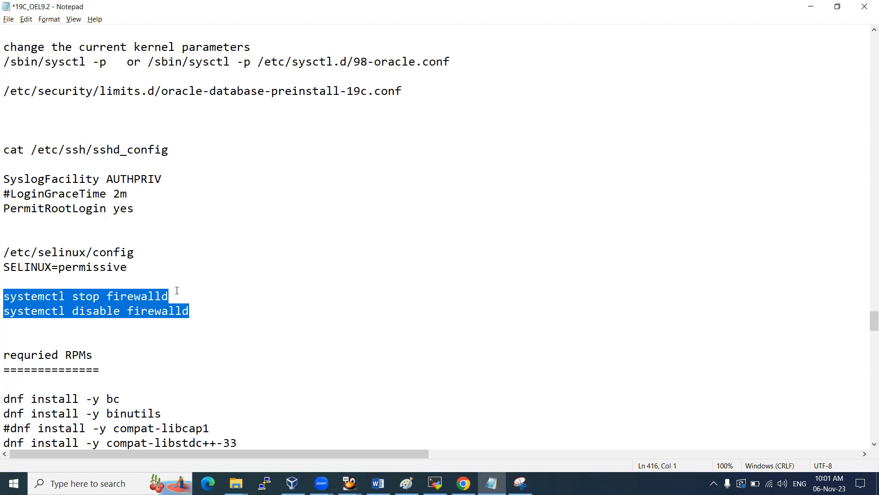
pyautogui.hotkey('alt', 'Tab')
# Paste and run the firewalld stop and disable commands in the root terminal
pyautogui.click(434, 483)
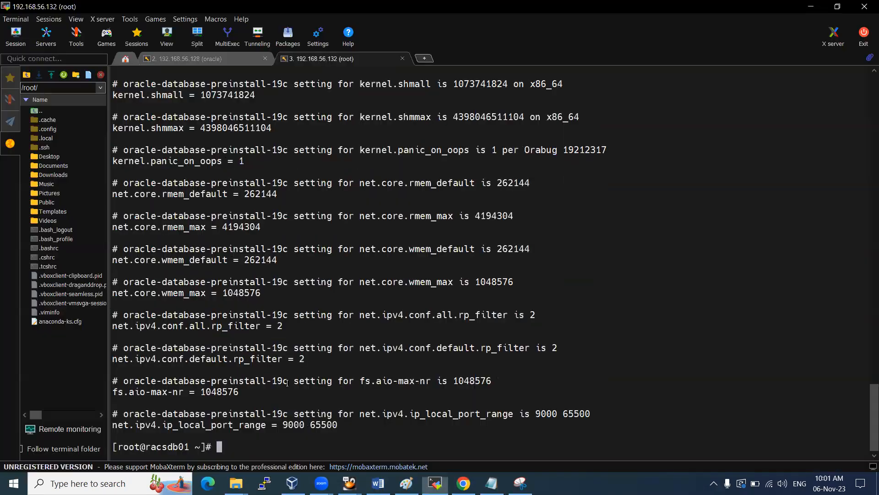
pyautogui.rightClick(379, 316)
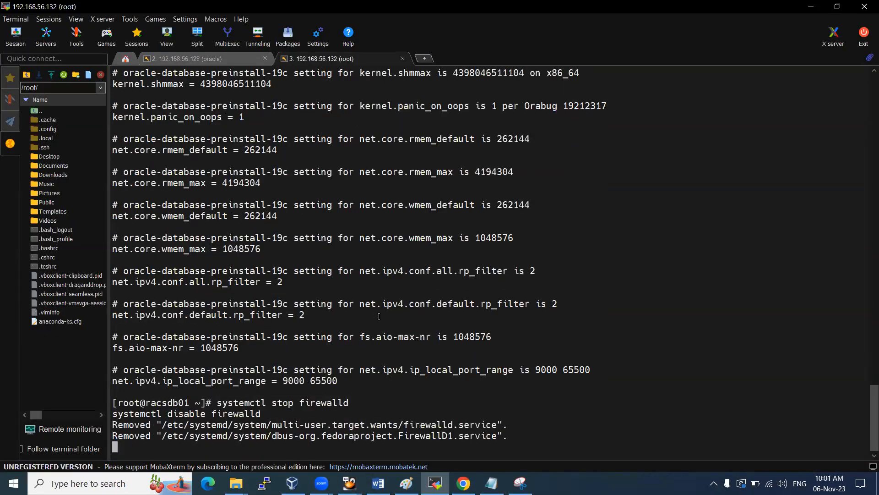
pyautogui.press('Return')
pyautogui.press('Return')
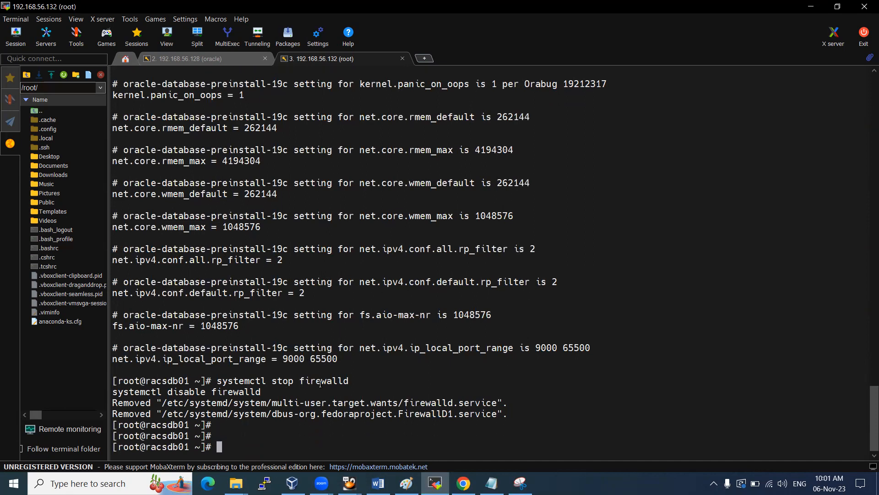
# Run systemctl status firewalld, confirming it is disabled and deactivated
pyautogui.press('Up')
pyautogui.press('Left')
pyautogui.press('Left')
pyautogui.press('Left')
pyautogui.press('Left')
pyautogui.press('Left')
pyautogui.press('Left')
pyautogui.press('Left')
pyautogui.press('Left')
pyautogui.press('Left')
pyautogui.press('Left')
pyautogui.press('Left')
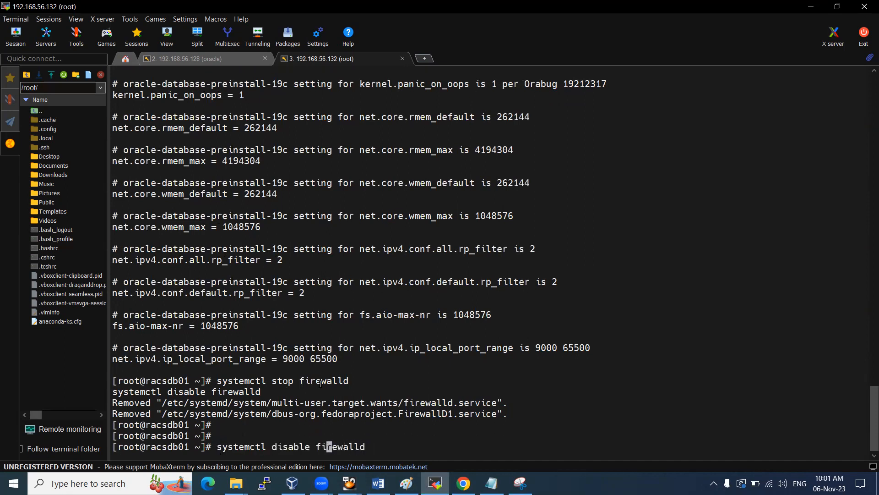
pyautogui.press('Delete')
pyautogui.press('BackSpace')
pyautogui.press('BackSpace')
pyautogui.press('BackSpace')
pyautogui.press('BackSpace')
pyautogui.press('BackSpace')
pyautogui.press('BackSpace')
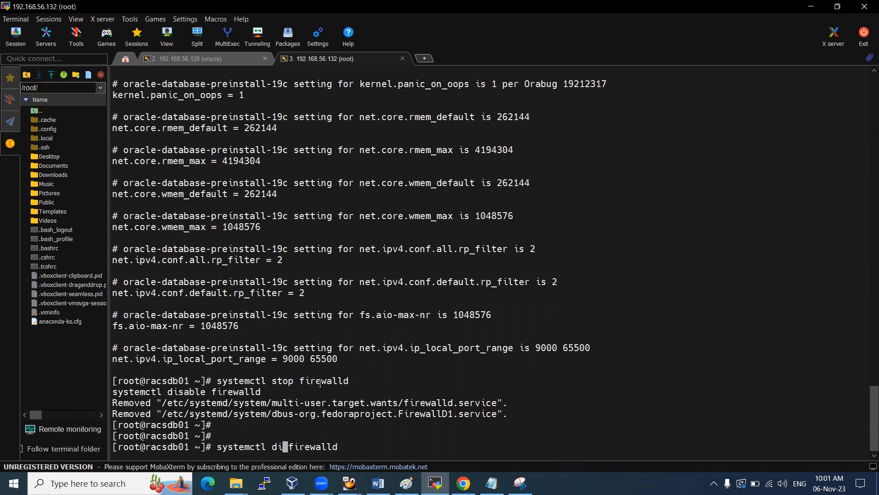
pyautogui.write('status')
pyautogui.press('Return')
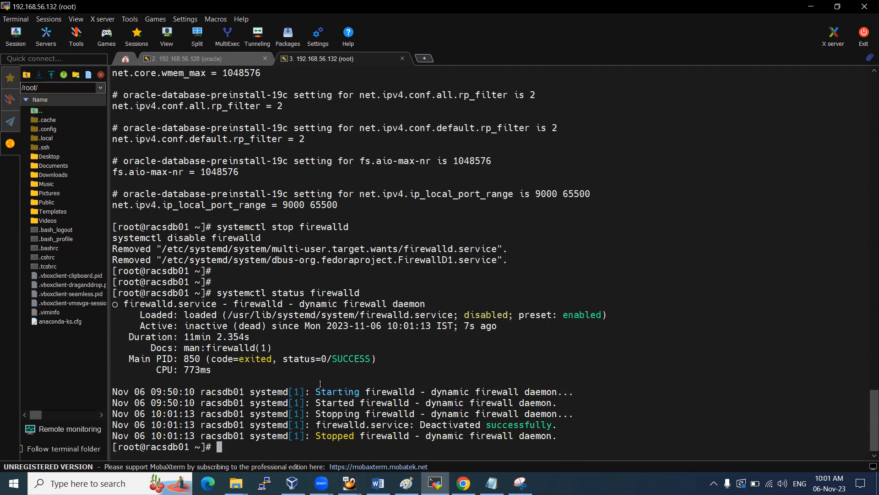
pyautogui.doubleClick(492, 314)
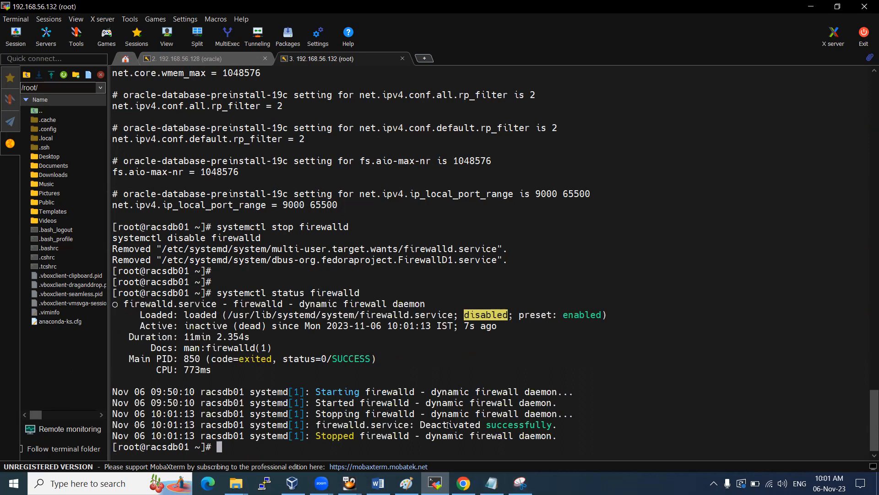
pyautogui.moveTo(379, 425); pyautogui.dragTo(547, 427)
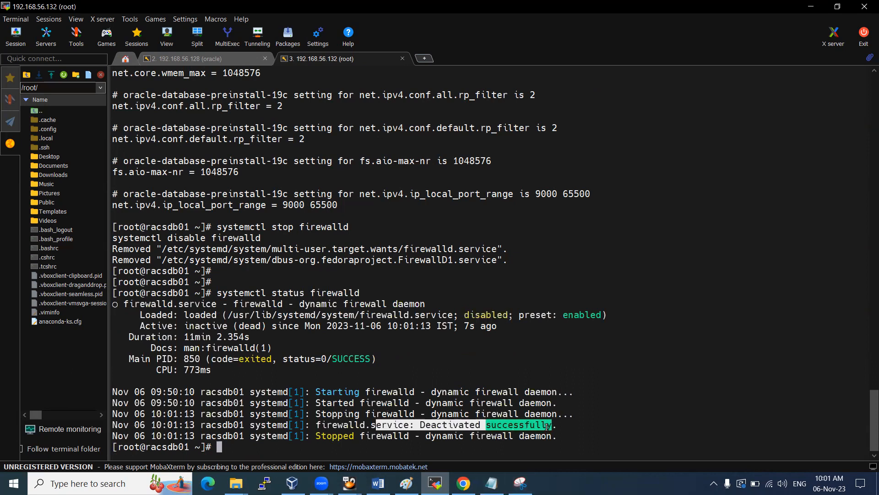
# Snip the firewalld commands and status output and paste it into the rough_imp document
pyautogui.click(512, 479)
pyautogui.click(79, 36)
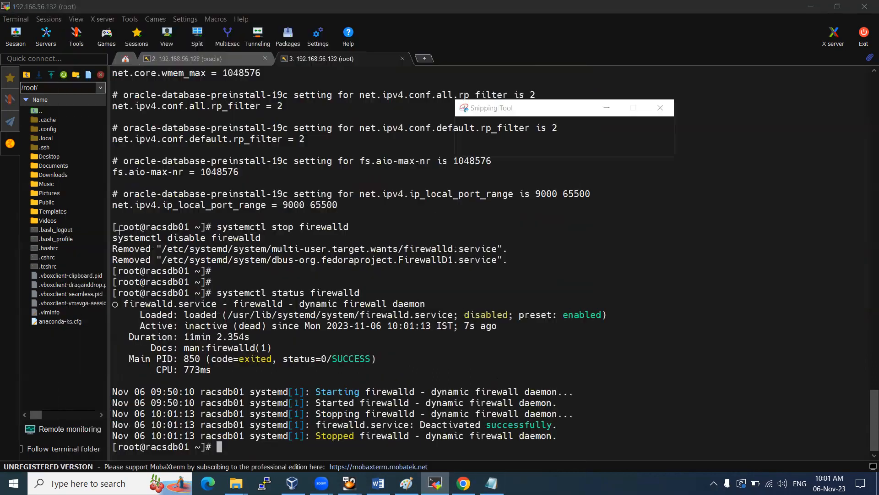
pyautogui.moveTo(107, 215); pyautogui.dragTo(530, 397)
pyautogui.moveTo(604, 438); pyautogui.dragTo(620, 455)
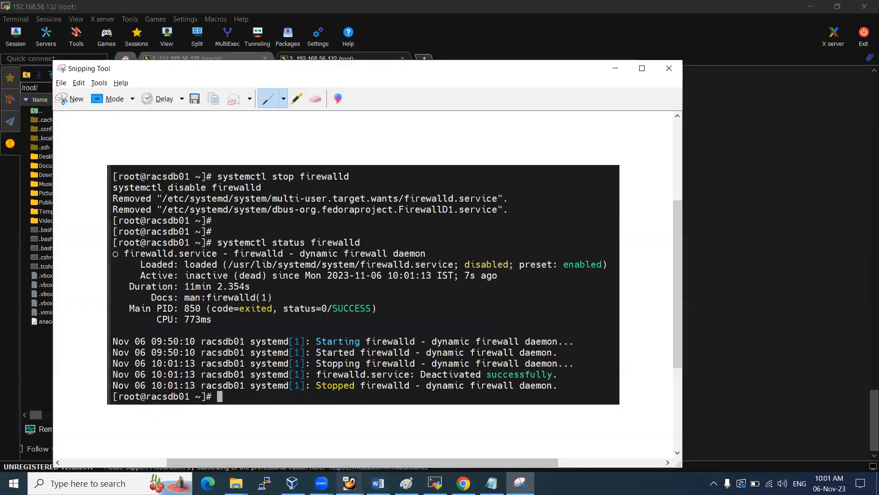
pyautogui.click(379, 483)
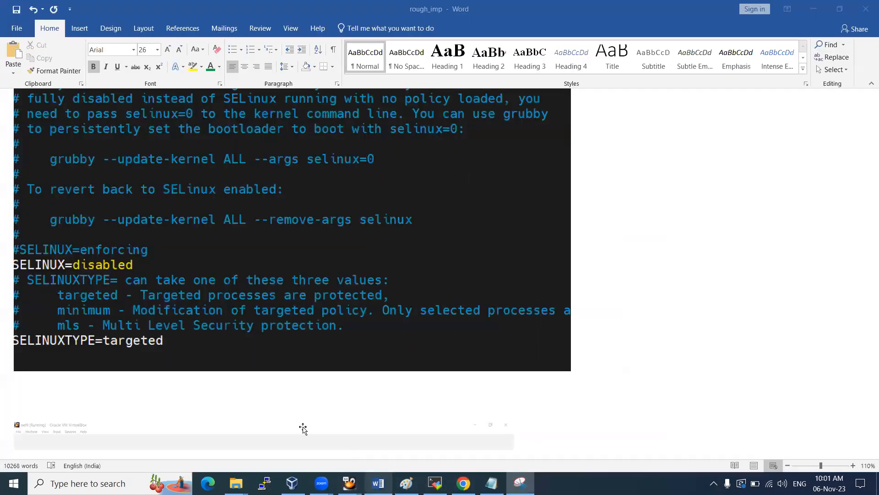
pyautogui.hotkey('ctrl', 'v')
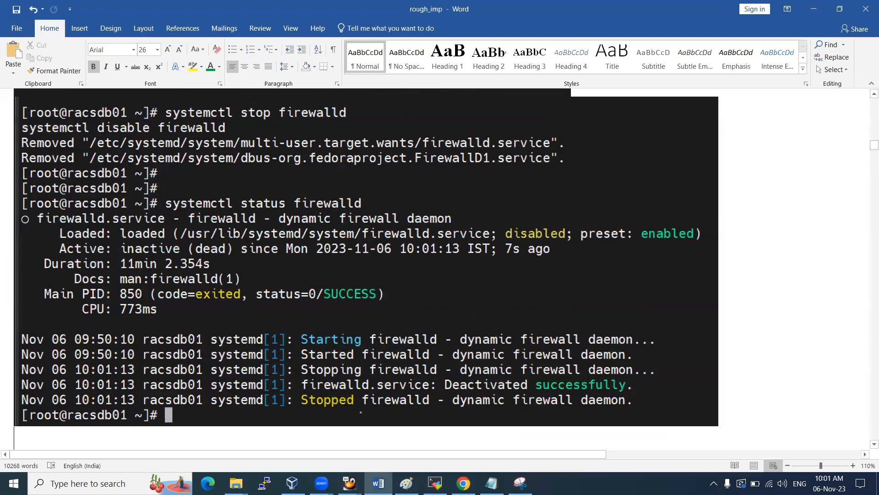
pyautogui.hotkey('alt', 'Tab')
pyautogui.click(435, 483)
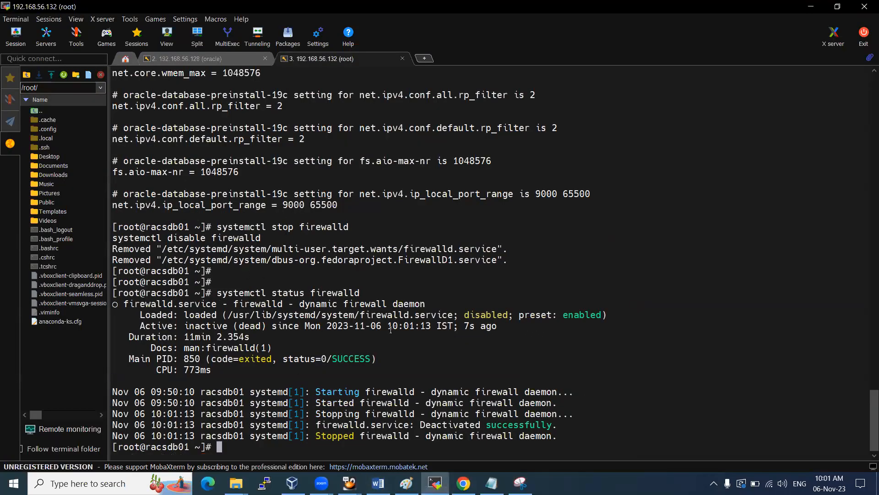
# Select and copy the full list of dnf install lines from the Notepad notes
pyautogui.click(491, 483)
pyautogui.scroll(-6, 243, 244)
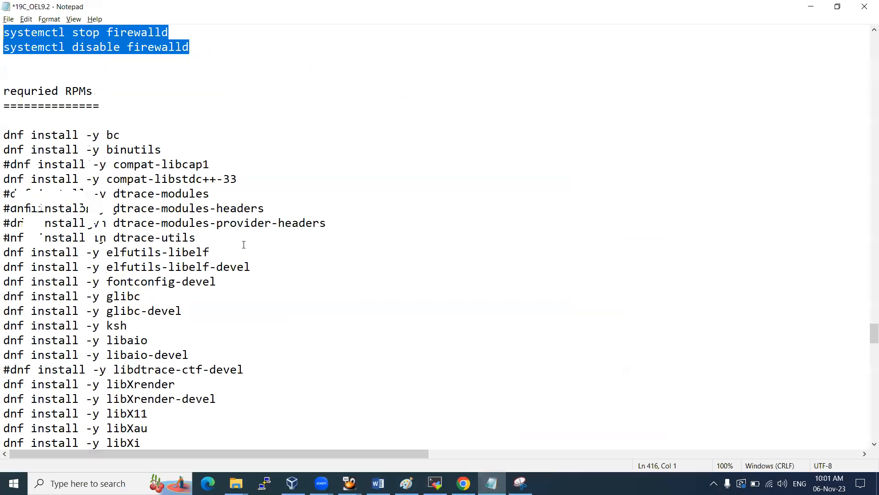
pyautogui.scroll(-1, 243, 244)
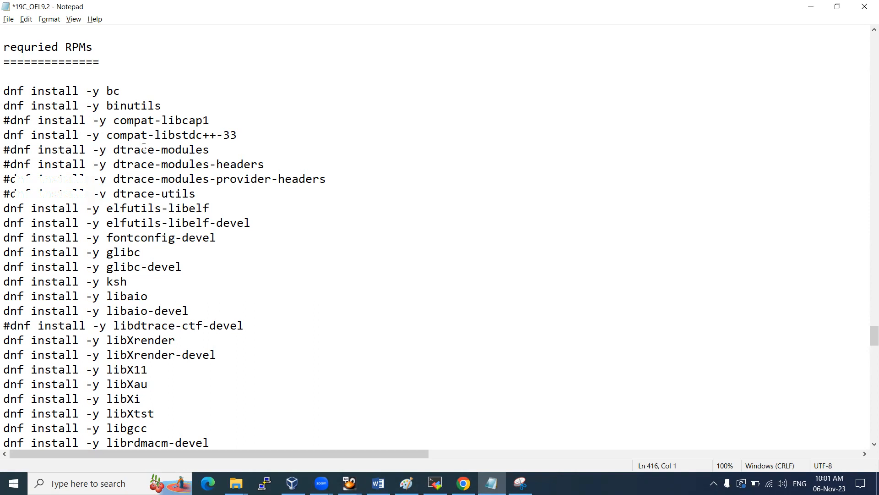
pyautogui.scroll(-3, 144, 147)
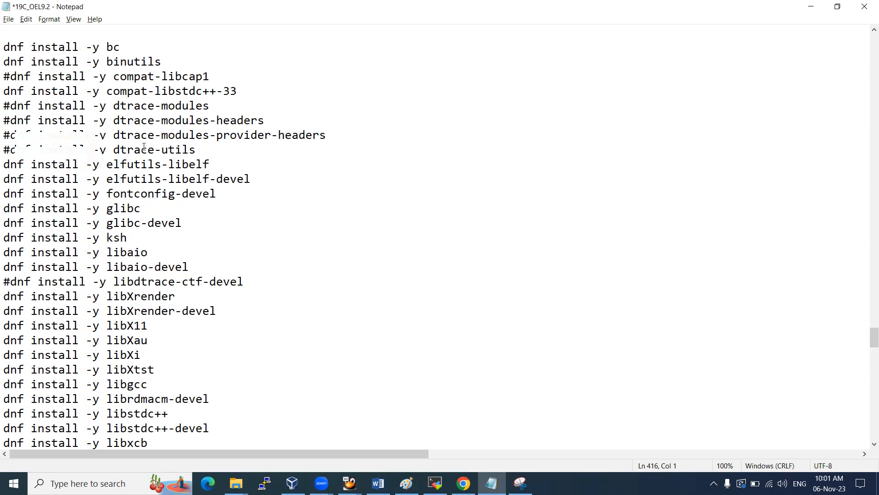
pyautogui.scroll(-5, 144, 146)
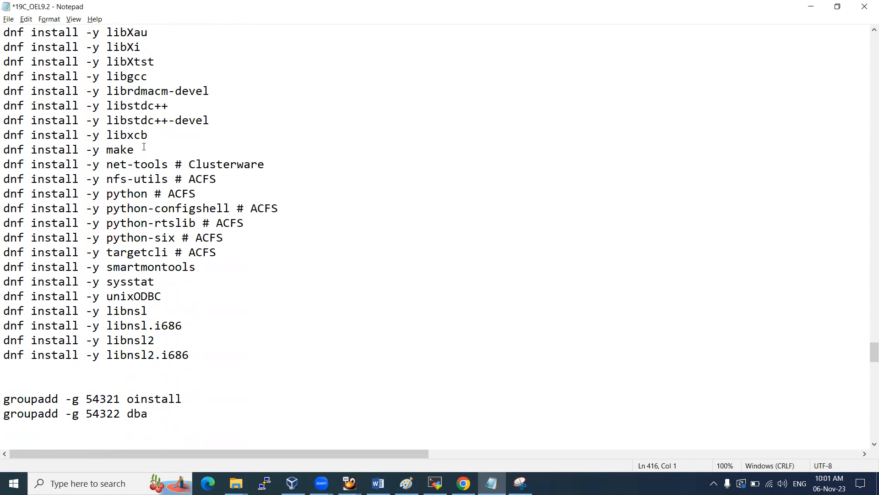
pyautogui.moveTo(191, 355); pyautogui.dragTo(4, 202)
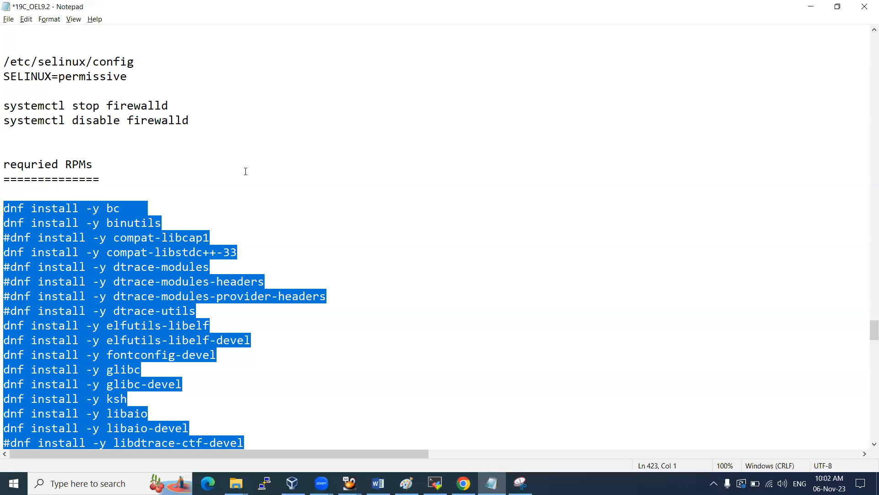
pyautogui.hotkey('alt', 'Tab')
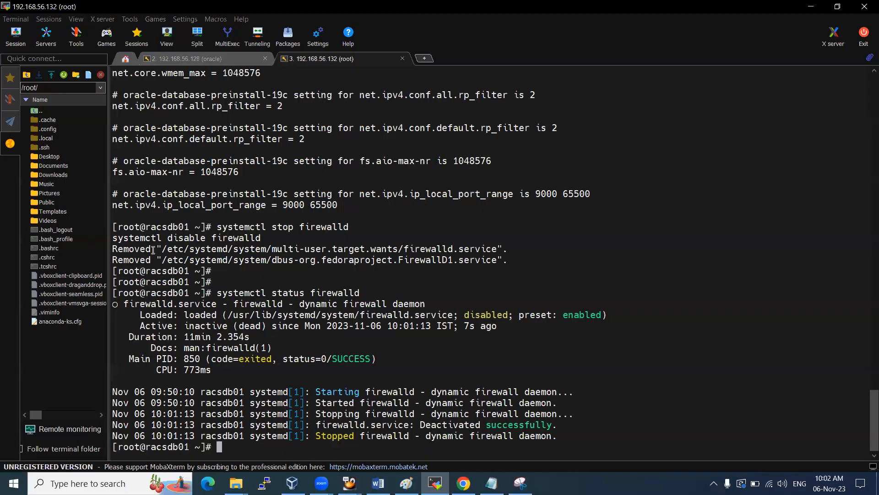
pyautogui.hotkey('alt', 'Tab')
pyautogui.scroll(-9, 84, 246)
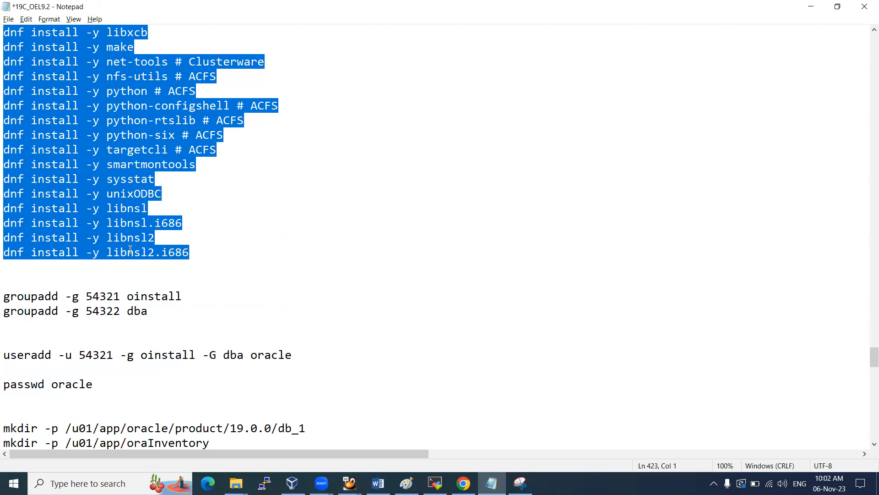
pyautogui.scroll(-2, 216, 255)
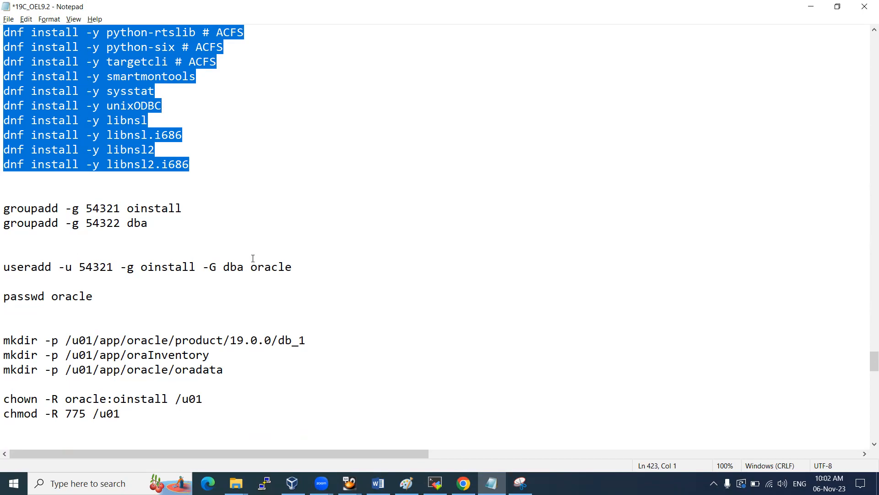
# Paste and run the dnf install package commands in the root terminal
pyautogui.hotkey('alt', 'Tab')
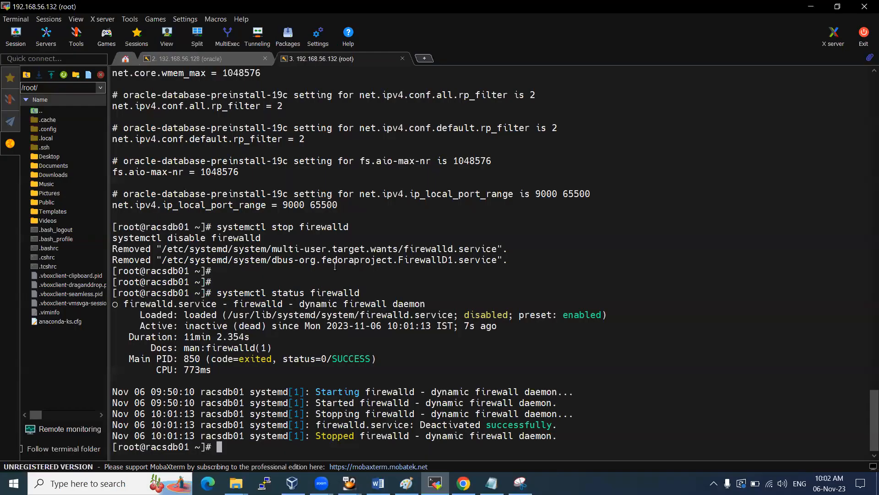
pyautogui.rightClick(355, 248)
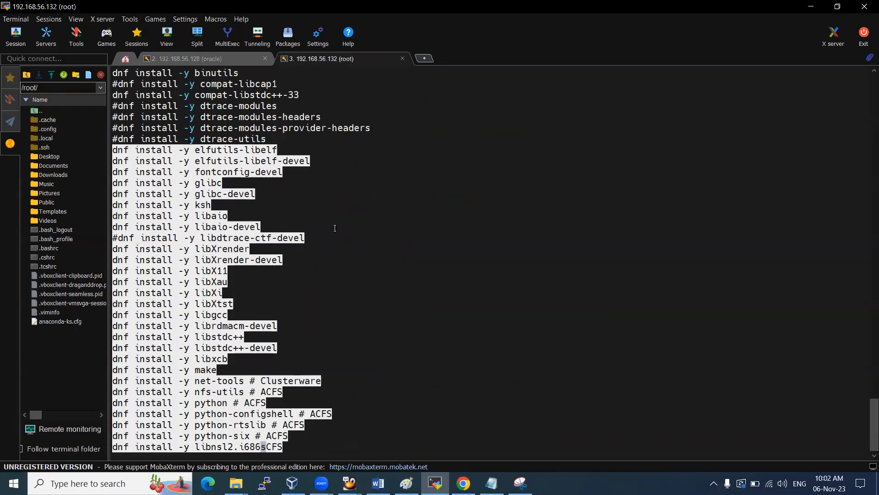
pyautogui.press('Return')
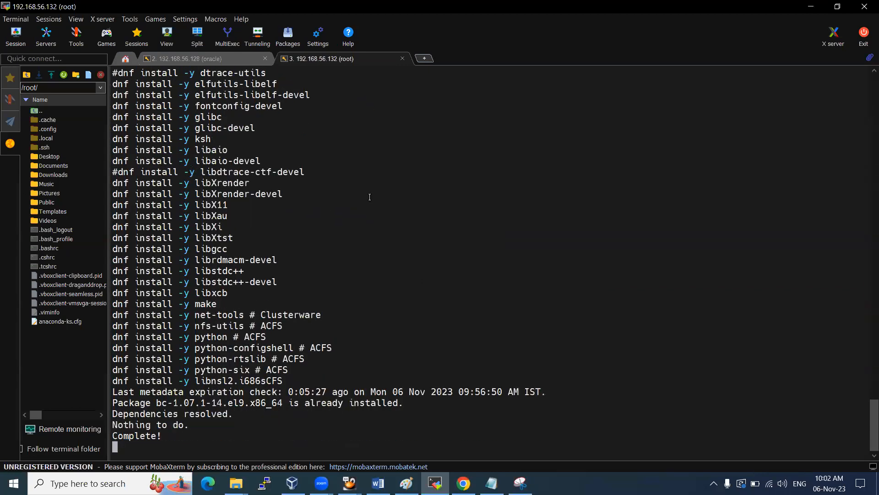
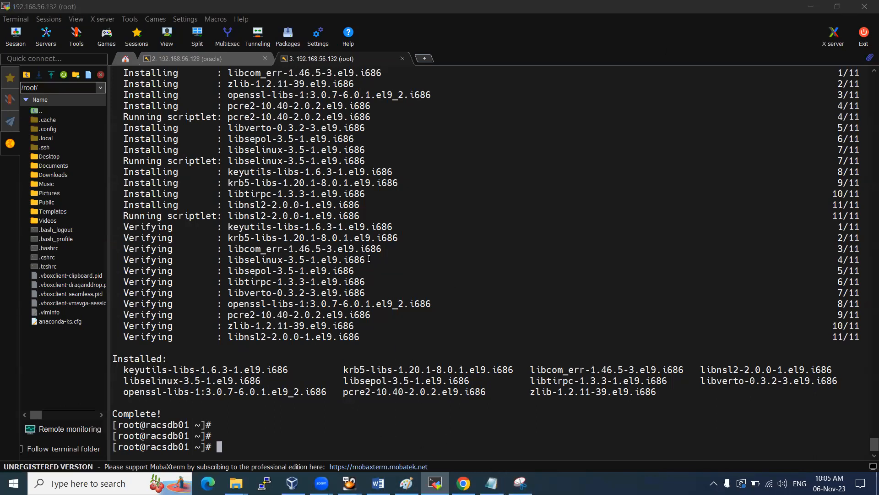
# Reboot the racsdb01 server from the root shell with init 6
pyautogui.scroll(2, 299, 248)
pyautogui.scroll(-2, 300, 230)
pyautogui.click(303, 291)
pyautogui.write('init 7')
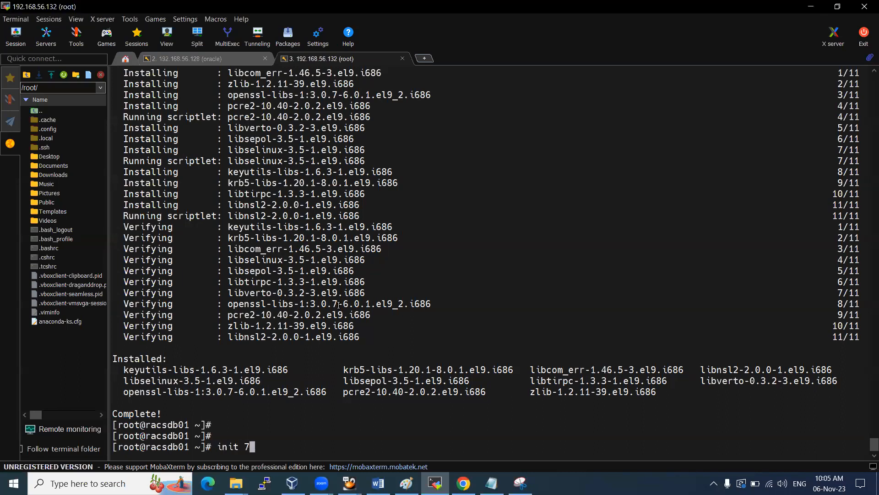
pyautogui.press('BackSpace')
pyautogui.write('6')
pyautogui.press('Return')
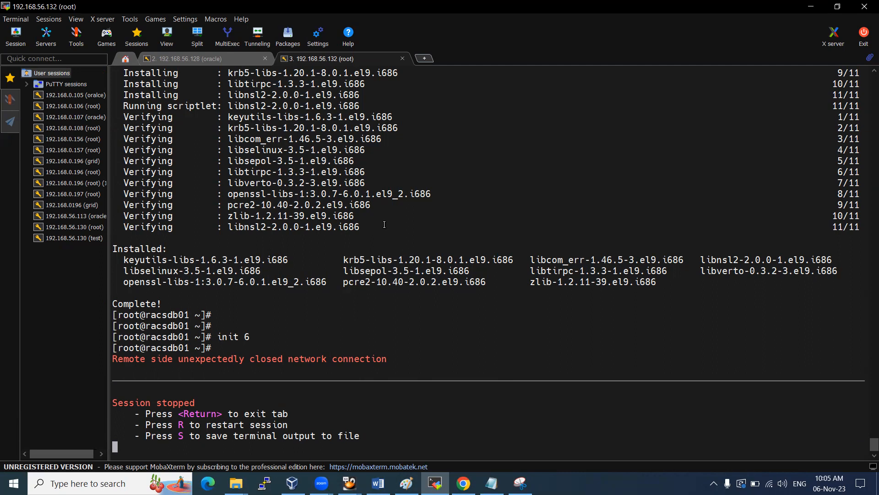
# Boot the oel9ora19 VM into the UEK kernel entry, then return to MobaXterm at the login screen
pyautogui.moveTo(349, 483)
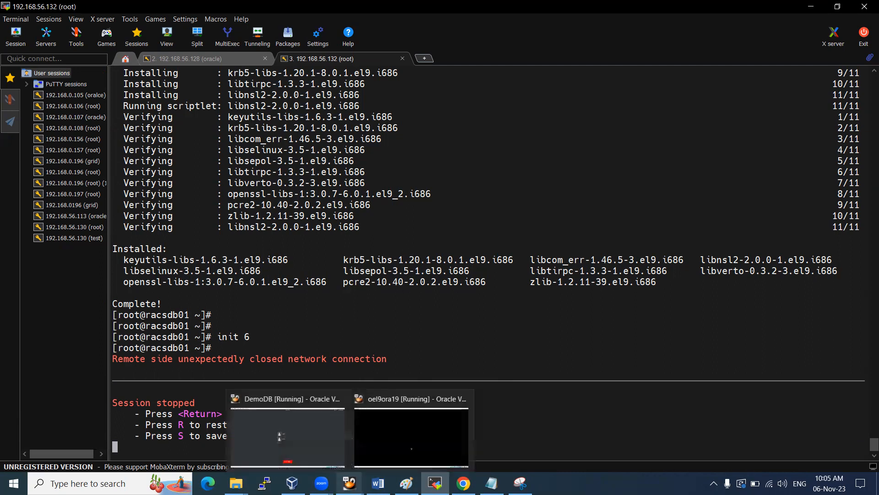
pyautogui.click(416, 441)
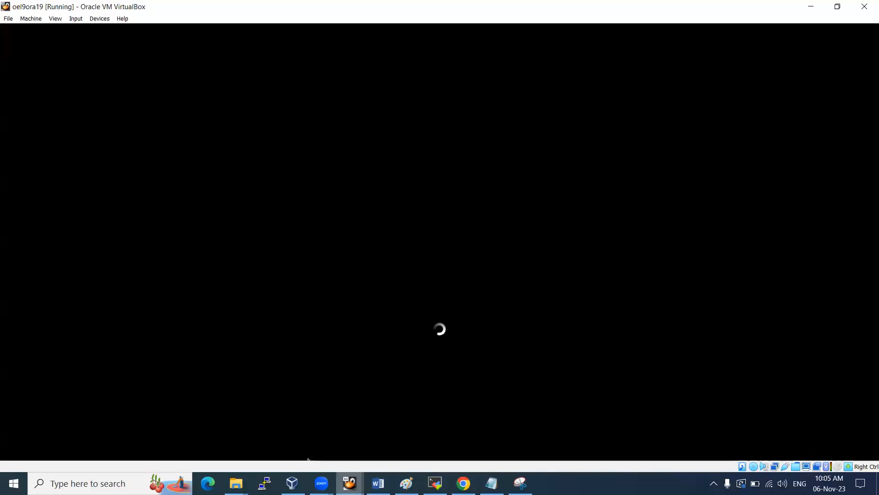
pyautogui.click(349, 483)
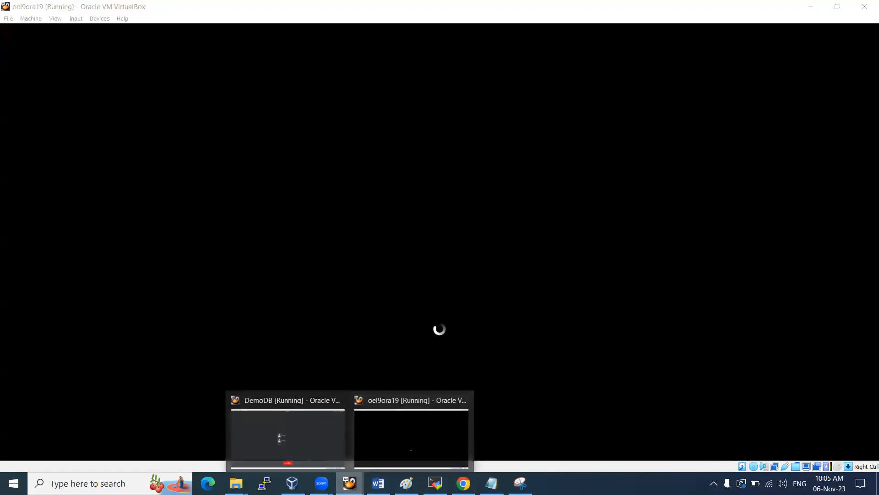
pyautogui.click(384, 439)
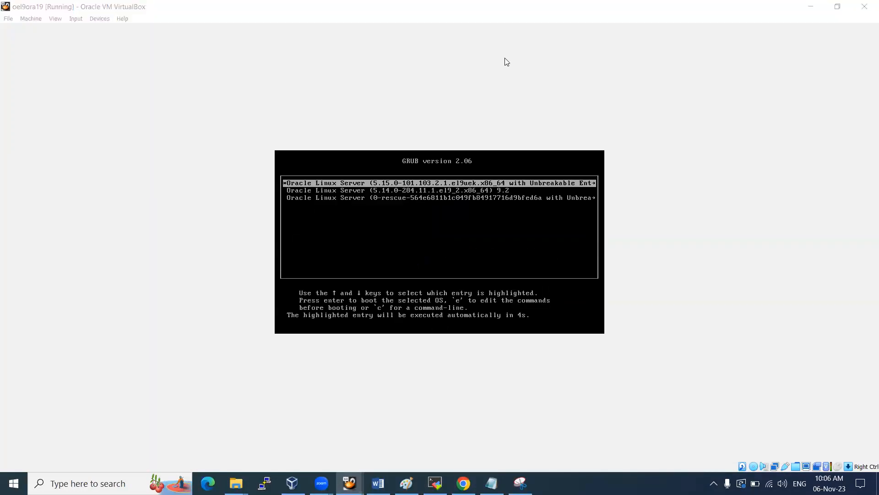
pyautogui.press('Return')
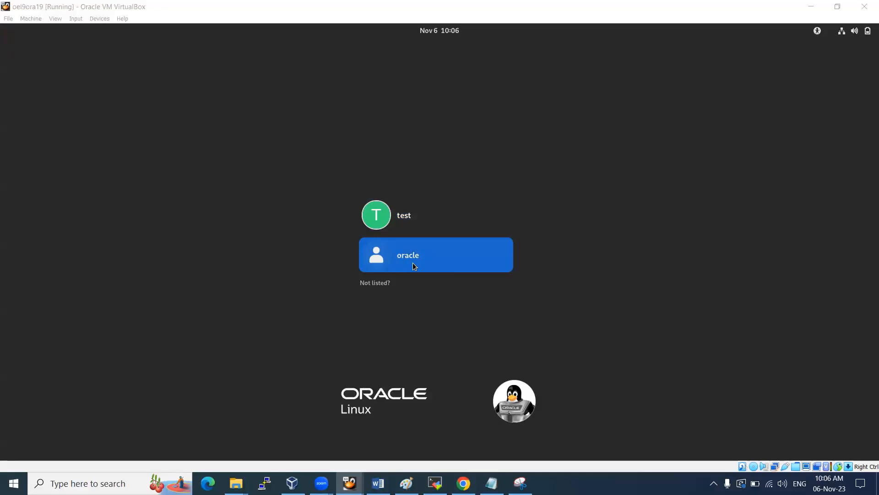
pyautogui.click(435, 483)
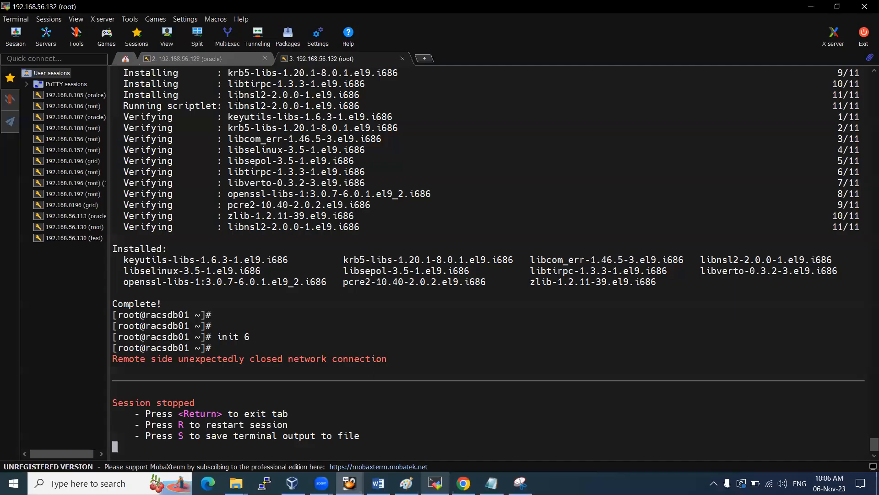
# Open a new SSH session to 192.168.56.132 as user oracle and save its password
pyautogui.click(23, 39)
pyautogui.click(232, 128)
pyautogui.write('192.168')
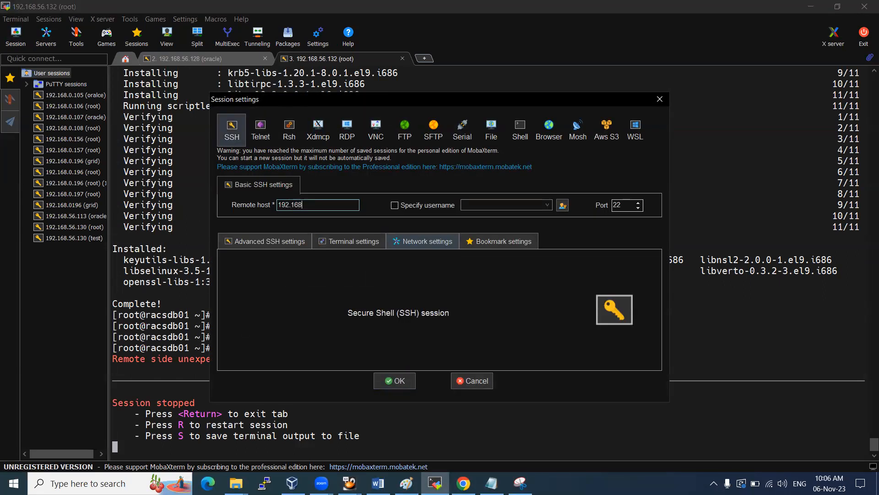
pyautogui.write('.56.13')
pyautogui.click(396, 205)
pyautogui.write('oracle')
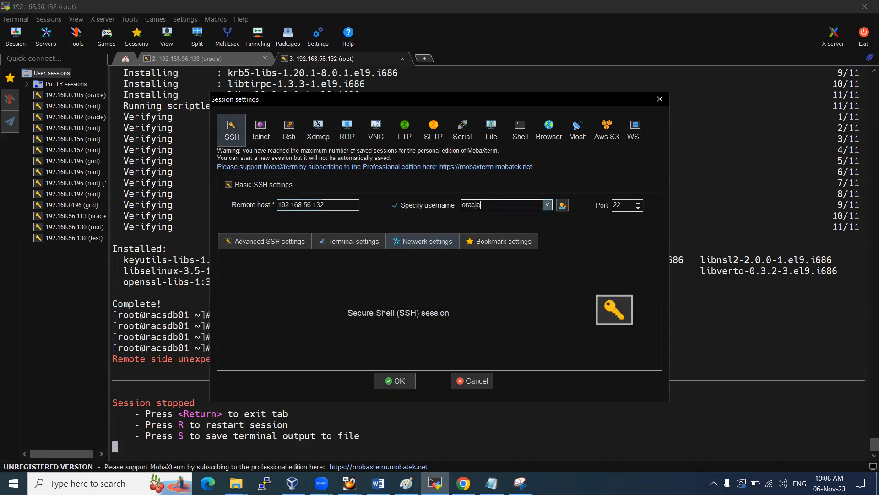
pyautogui.press('Return')
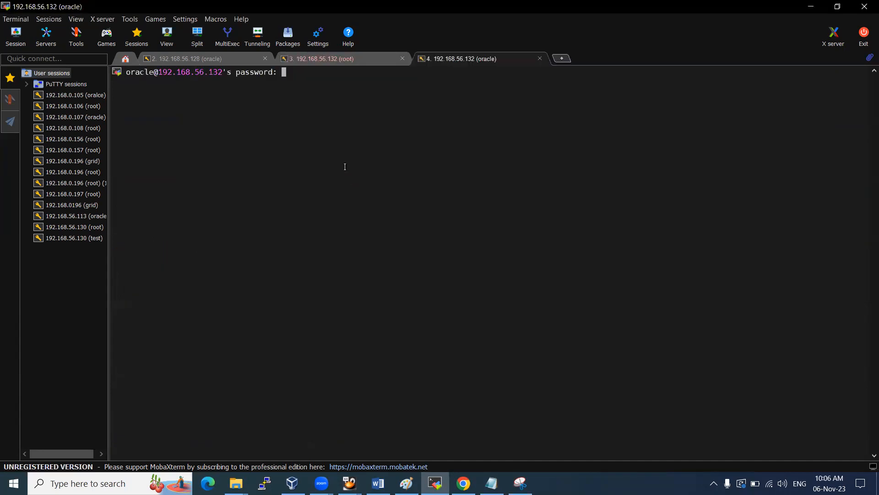
pyautogui.press('Return')
pyautogui.click(402, 243)
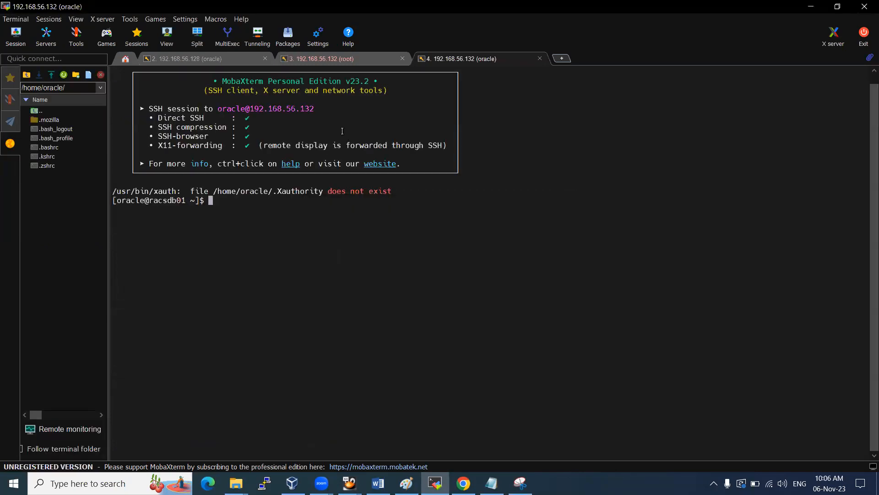
# Increase the oracle tab's font size, then switch to the stopped root session
pyautogui.rightClick(479, 52)
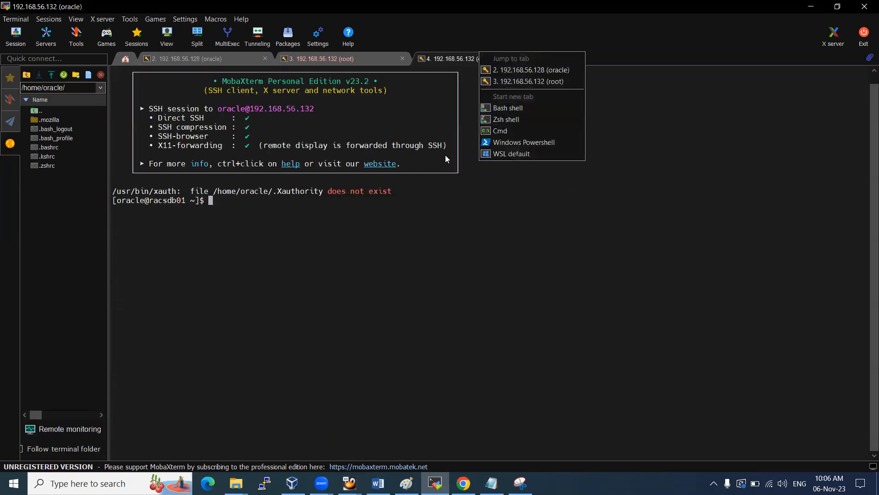
pyautogui.click(474, 61)
pyautogui.rightClick(475, 55)
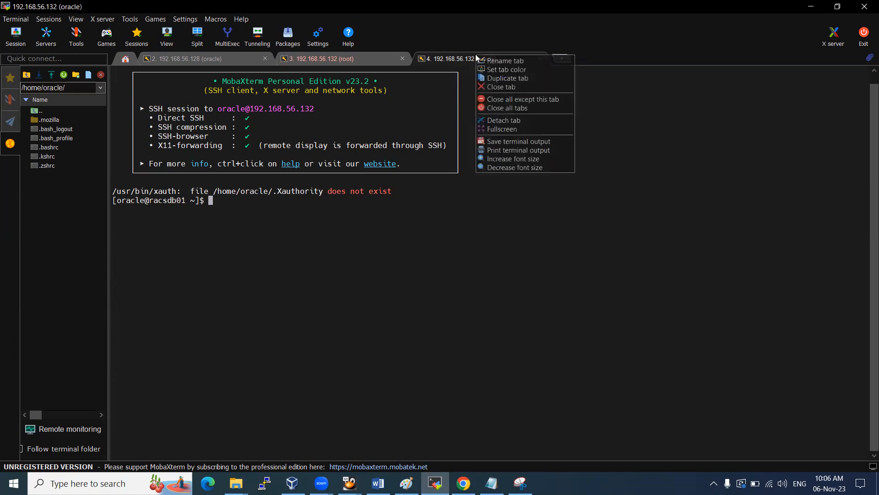
pyautogui.click(499, 153)
pyautogui.rightClick(476, 58)
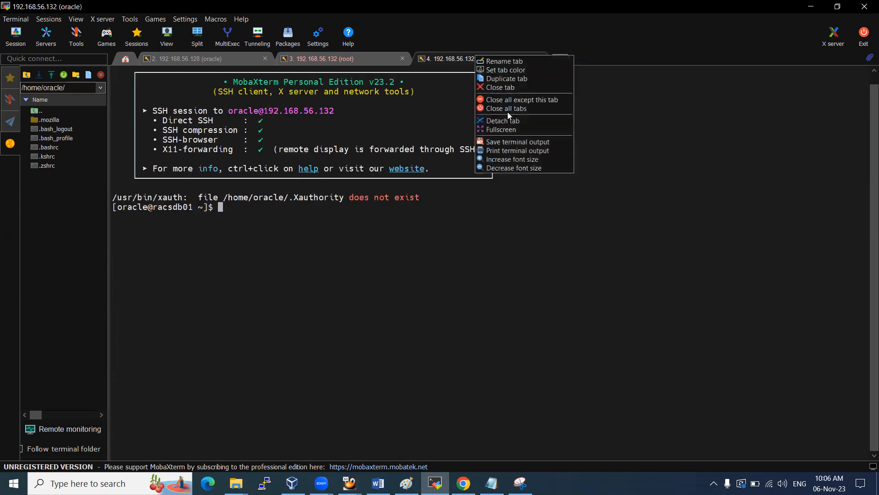
pyautogui.click(513, 157)
pyautogui.click(346, 58)
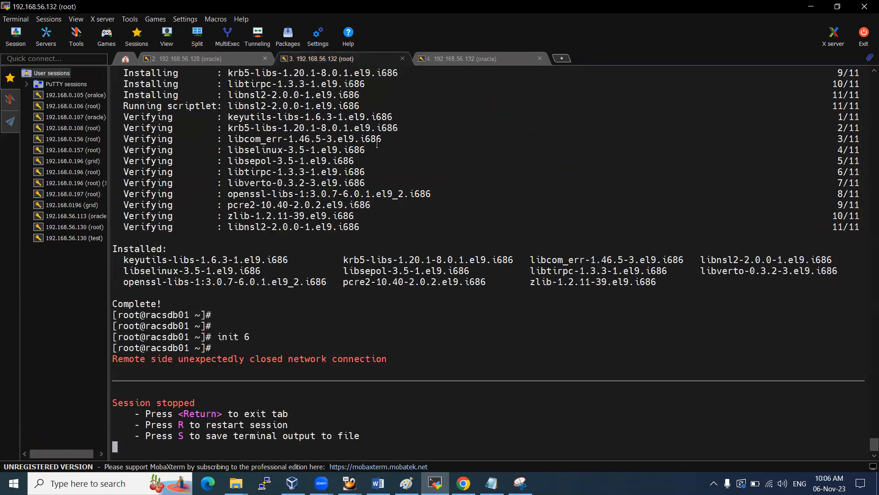
# Restart the root session and check mounts with df -kh, showing /u01 at 51G
pyautogui.press('r')
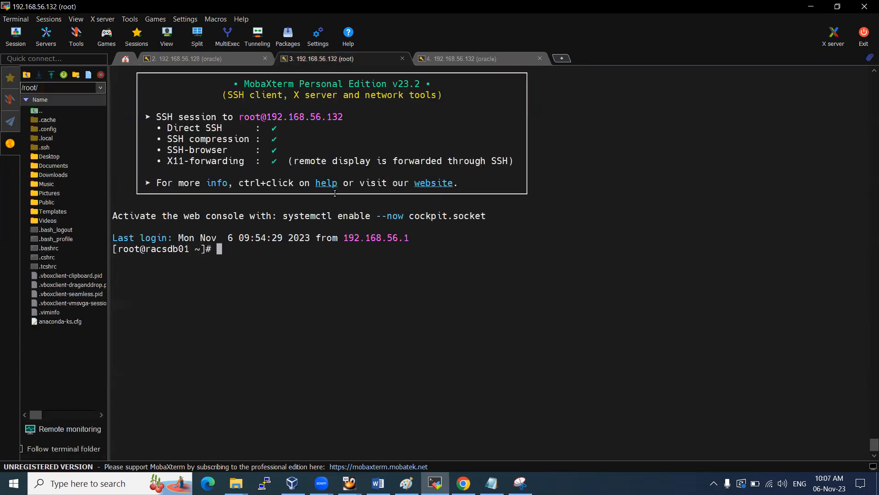
pyautogui.press('Return')
pyautogui.press('Return')
pyautogui.press('Return')
pyautogui.write('cat')
pyautogui.press('BackSpace')
pyautogui.press('BackSpace')
pyautogui.press('BackSpace')
pyautogui.press('BackSpace')
pyautogui.write('df -kh')
pyautogui.press('Return')
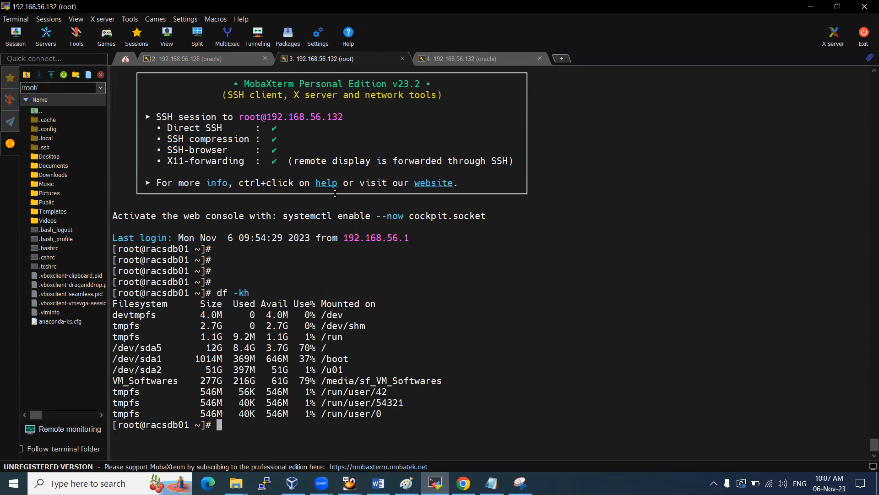
# Verify kernel 5.15.0-101.103.2.1.el9uek with uname -r and uname -a, highlighting el9uek and racsdb01
pyautogui.write('uname -')
pyautogui.write('r')
pyautogui.press('Return')
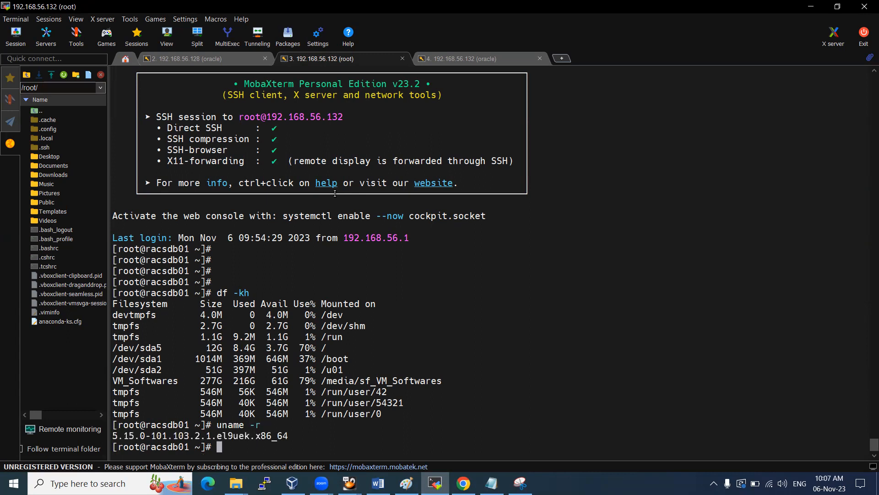
pyautogui.moveTo(217, 435); pyautogui.dragTo(240, 434)
pyautogui.write('uname -a')
pyautogui.press('Return')
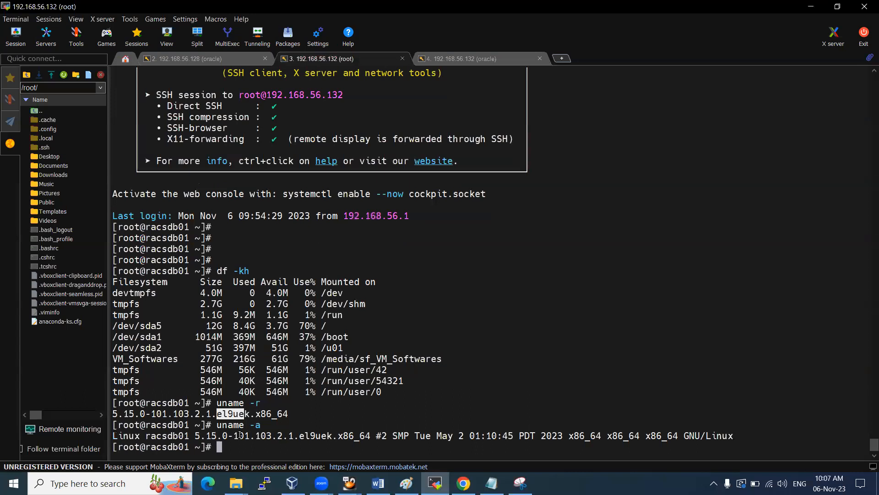
pyautogui.click(123, 435)
pyautogui.moveTo(146, 447); pyautogui.dragTo(190, 452)
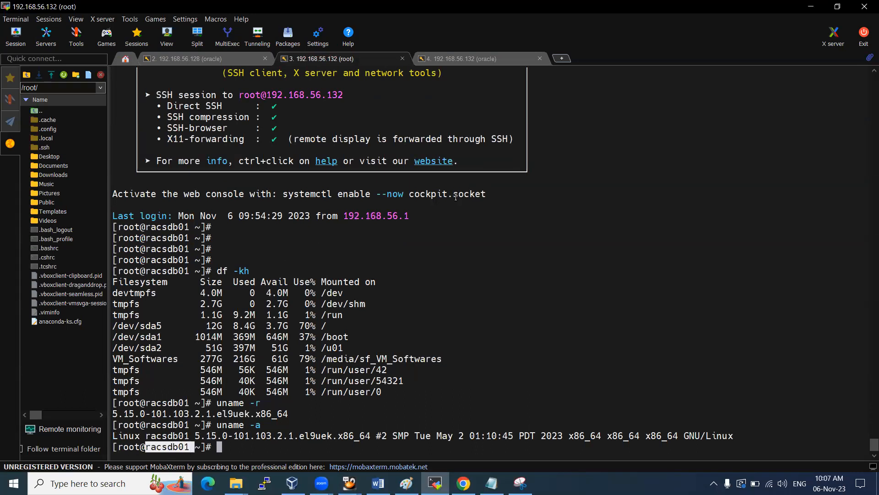